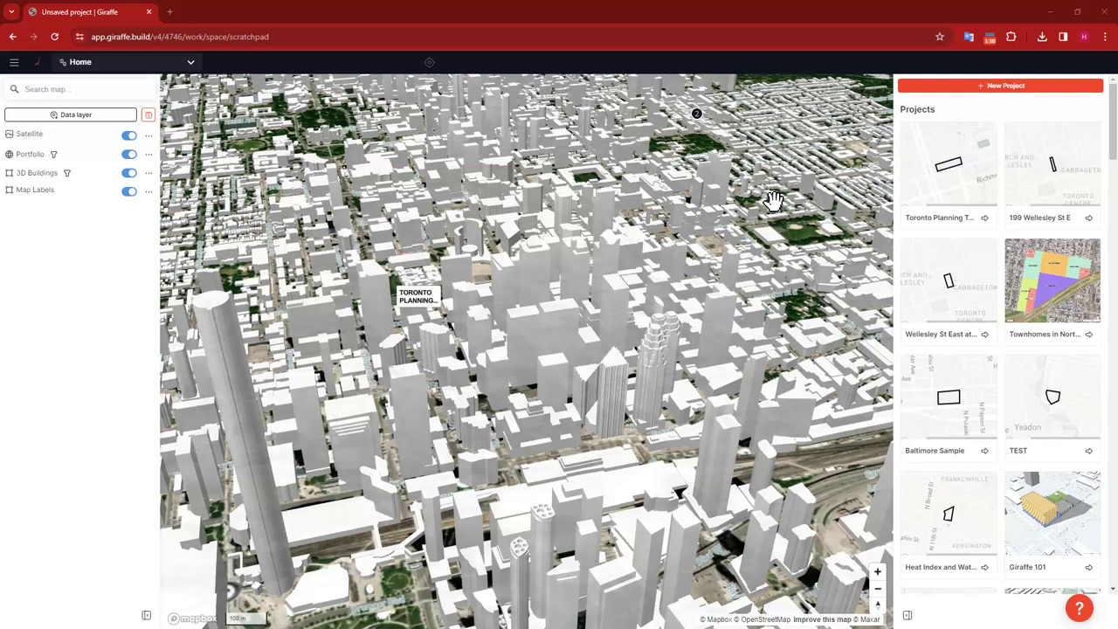
Step: Search the map for Toronto, then CN Tower, fly to that result and clear the search
{"action": "scroll", "coordinate": [766, 205], "scroll_direction": "up", "scroll_amount": 1}
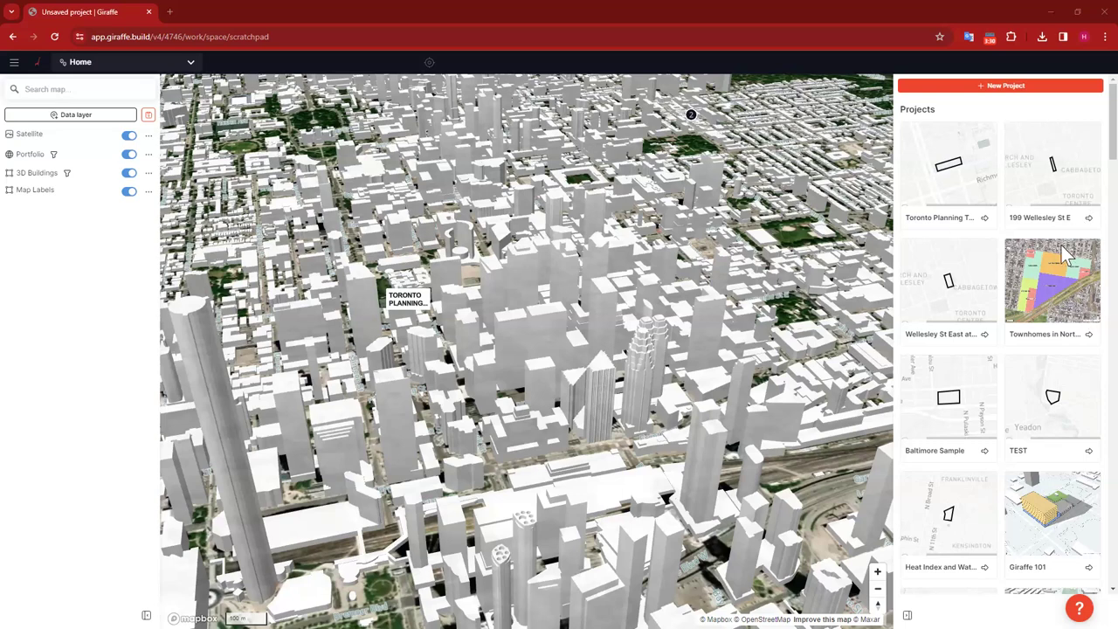
{"action": "scroll", "coordinate": [1062, 251], "scroll_direction": "down", "scroll_amount": 10}
{"action": "scroll", "coordinate": [1059, 249], "scroll_direction": "up", "scroll_amount": 10}
{"action": "left_click", "coordinate": [86, 90]}
{"action": "type", "text": "toronto"}
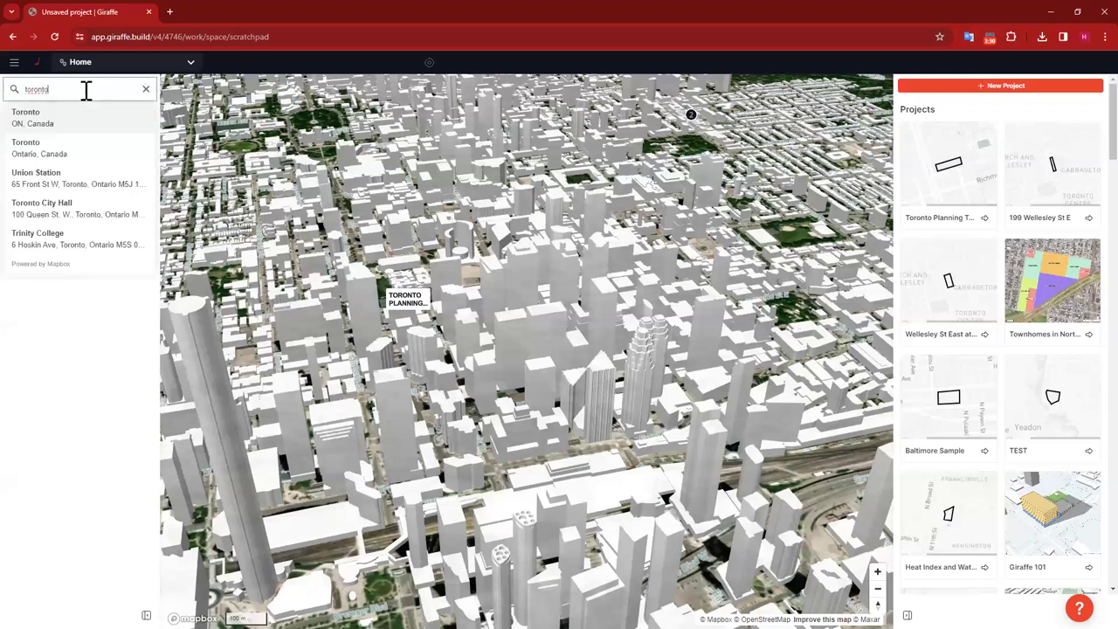
{"action": "left_click_drag", "start_coordinate": [87, 89], "coordinate": [12, 96]}
{"action": "type", "text": "cn towe"}
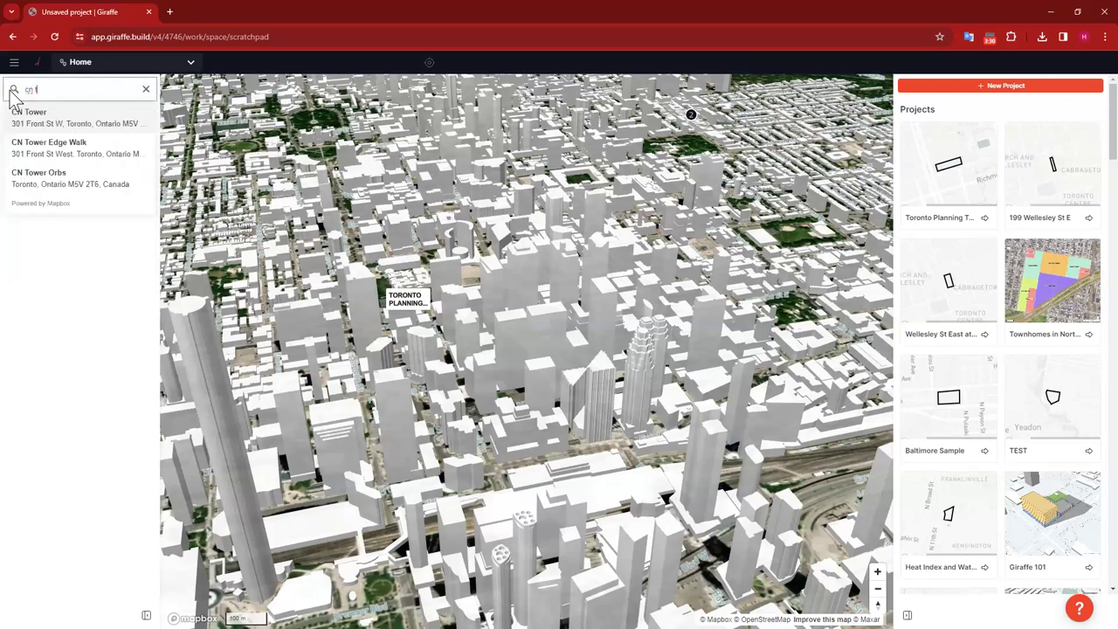
{"action": "type", "text": "r"}
{"action": "left_click", "coordinate": [87, 151]}
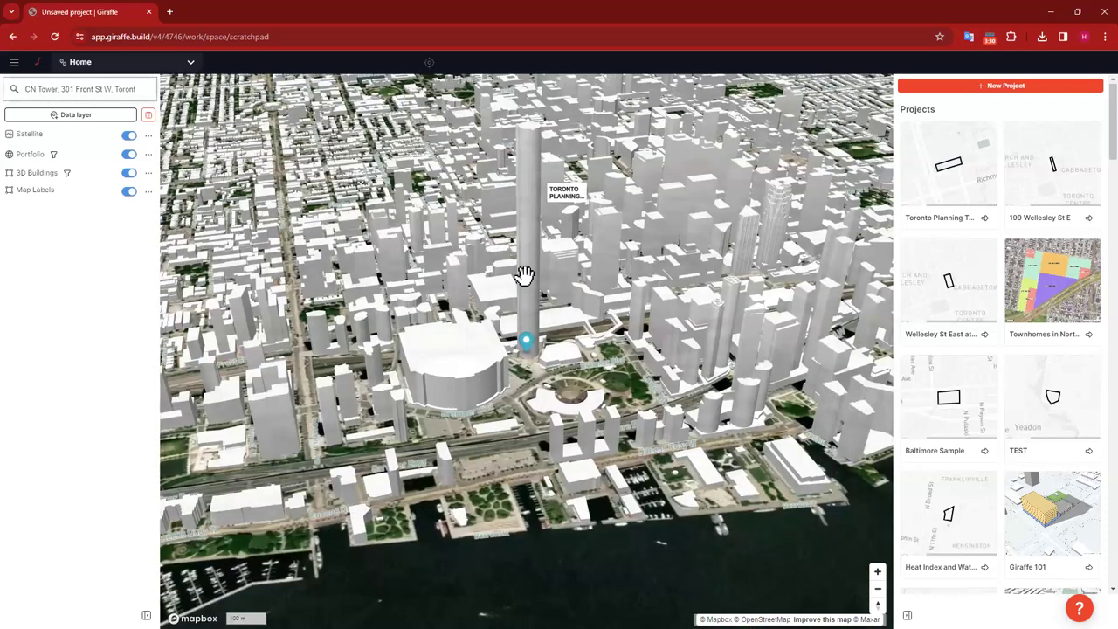
{"action": "left_click", "coordinate": [146, 89]}
Step: Zoom, pan and orbit to a close, tilted view of the outlined site marked 2
{"action": "left_click_drag", "start_coordinate": [606, 305], "coordinate": [606, 276]}
{"action": "mouse_move", "coordinate": [606, 276]}
{"action": "right_mouse_down"}
{"action": "mouse_move", "coordinate": [641, 379]}
{"action": "mouse_move", "coordinate": [547, 230]}
{"action": "mouse_move", "coordinate": [509, 332]}
{"action": "right_mouse_up"}
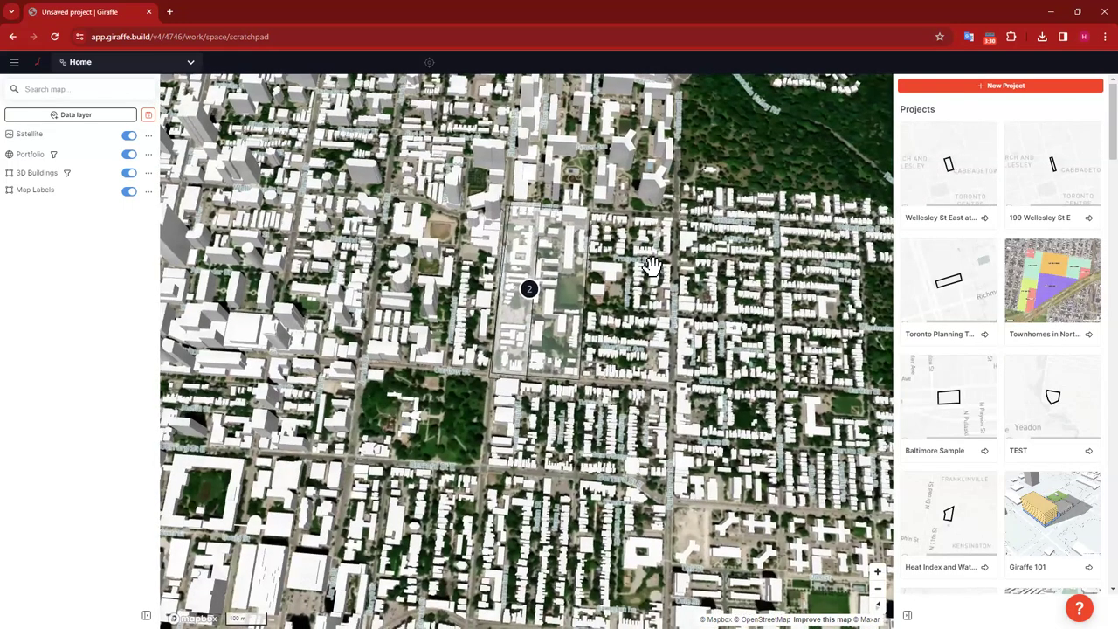
{"action": "left_click_drag", "start_coordinate": [655, 267], "coordinate": [668, 238]}
{"action": "scroll", "coordinate": [698, 367], "scroll_direction": "up", "scroll_amount": 2}
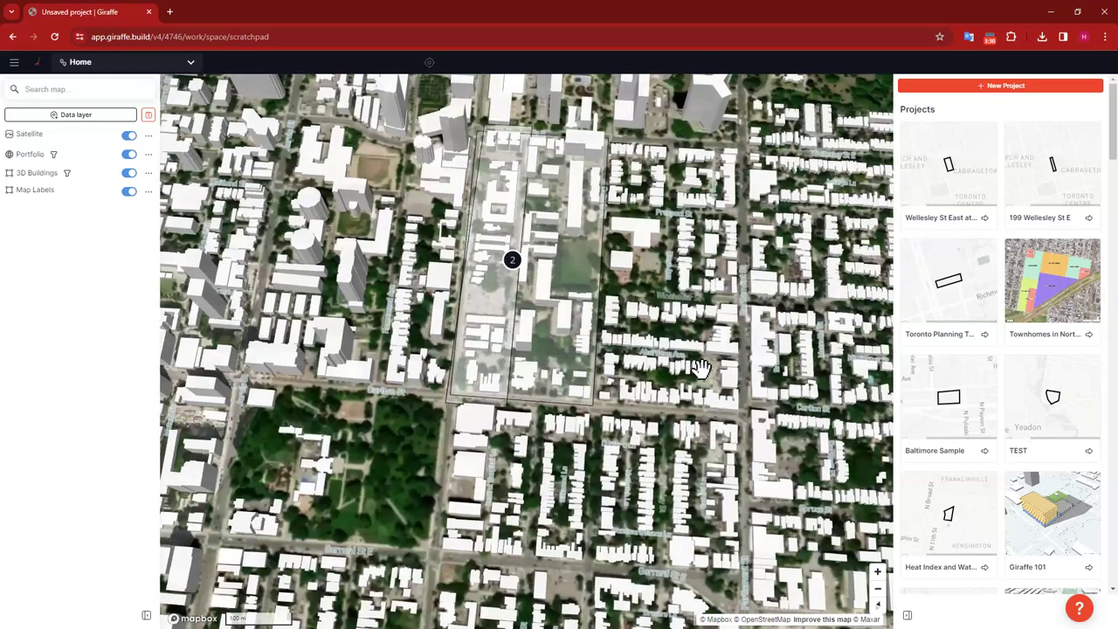
{"action": "scroll", "coordinate": [710, 369], "scroll_direction": "up", "scroll_amount": 3}
{"action": "right_click_drag", "start_coordinate": [716, 364], "coordinate": [610, 204]}
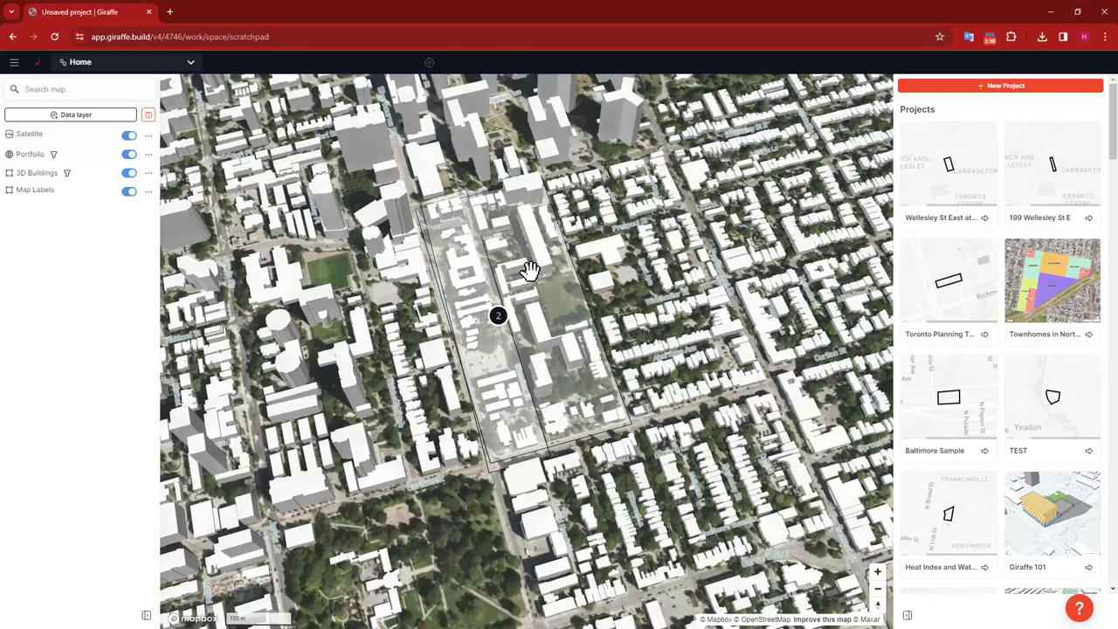
Step: Create a new project based on the Toronto Planning Template
{"action": "left_click", "coordinate": [1005, 86]}
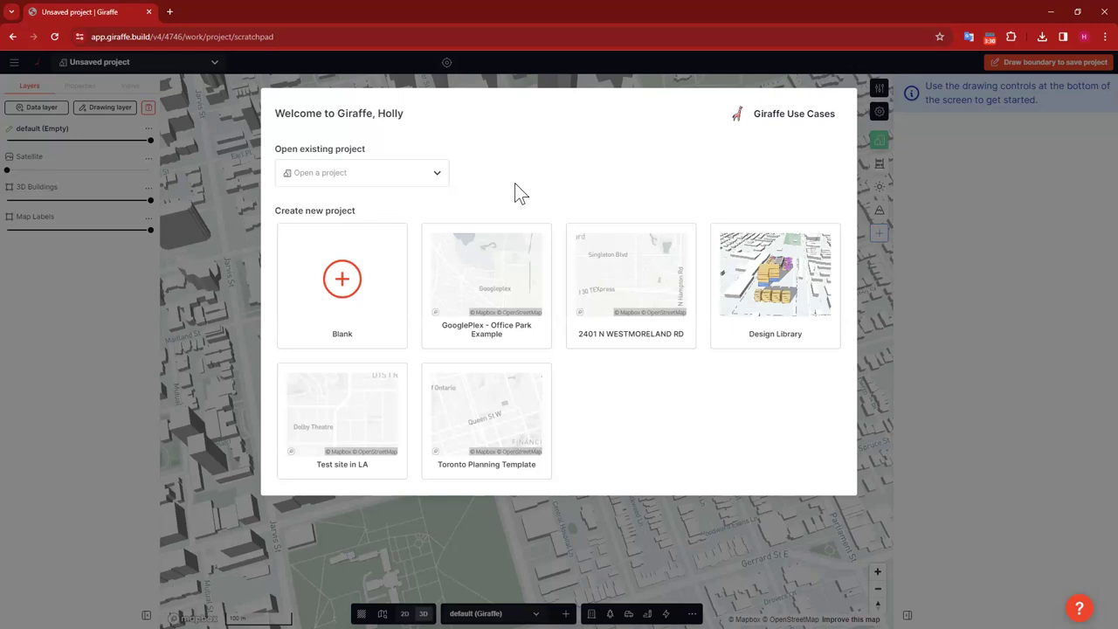
{"action": "left_click", "coordinate": [496, 419]}
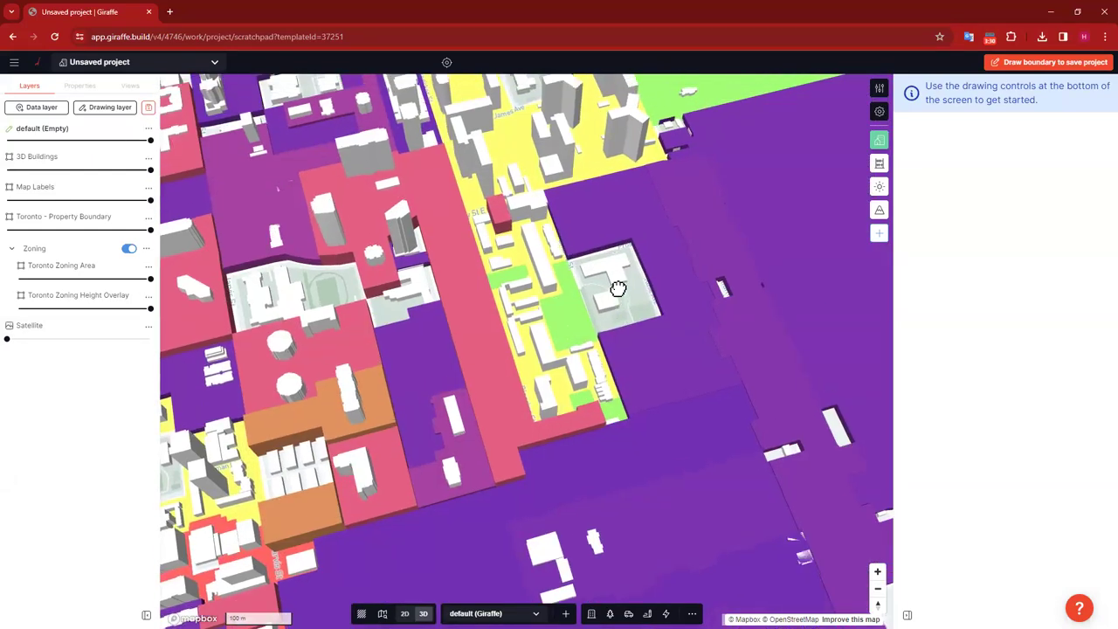
Step: Orbit around the downtown zoning blocks and fade the Toronto Zoning Height Overlay out completely
{"action": "right_click_drag", "start_coordinate": [599, 305], "coordinate": [585, 302]}
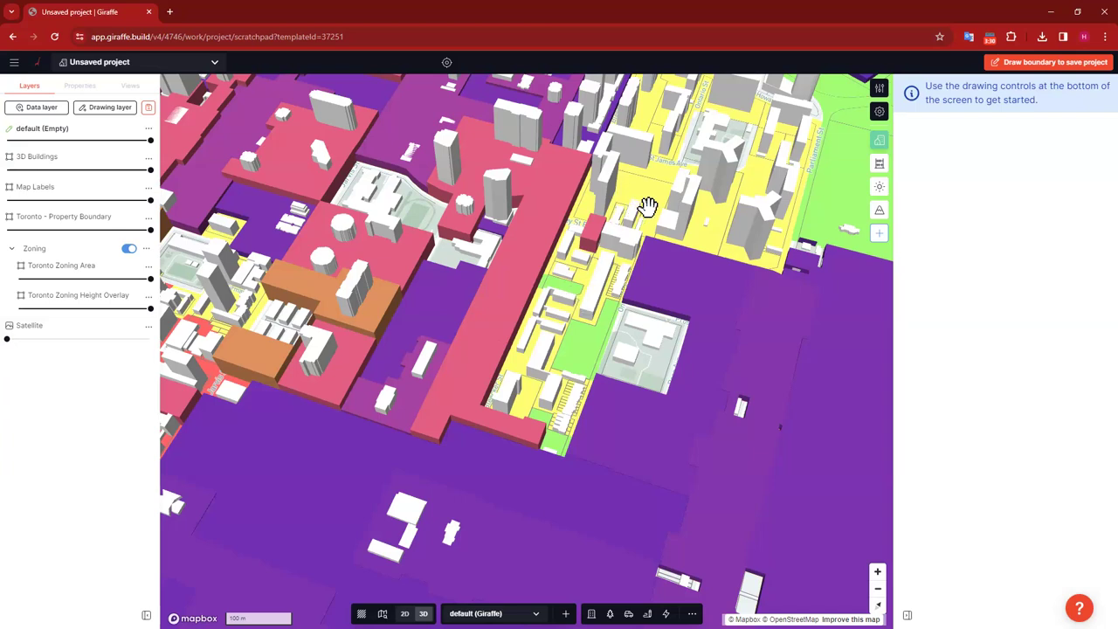
{"action": "left_click_drag", "start_coordinate": [624, 210], "coordinate": [580, 221]}
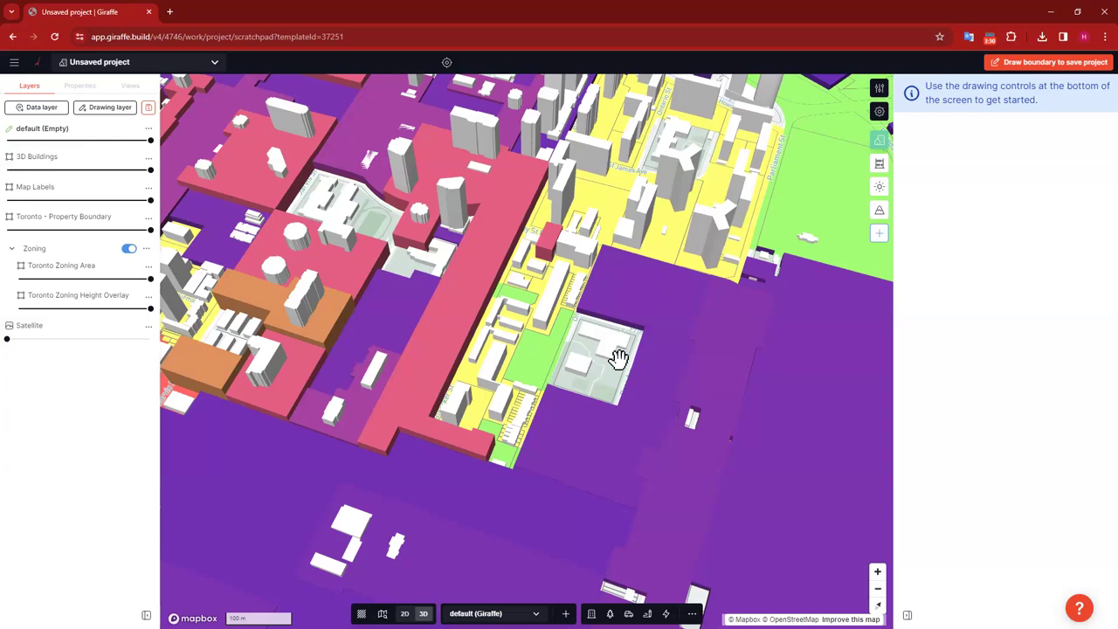
{"action": "right_click_drag", "start_coordinate": [572, 348], "coordinate": [576, 236]}
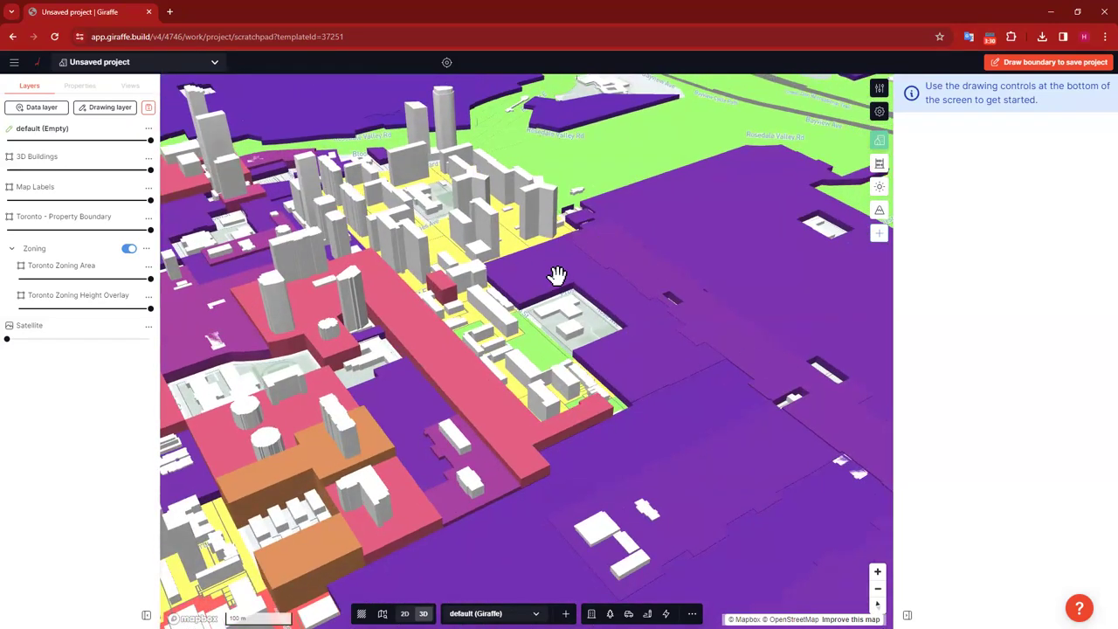
{"action": "right_click_drag", "start_coordinate": [576, 324], "coordinate": [633, 388]}
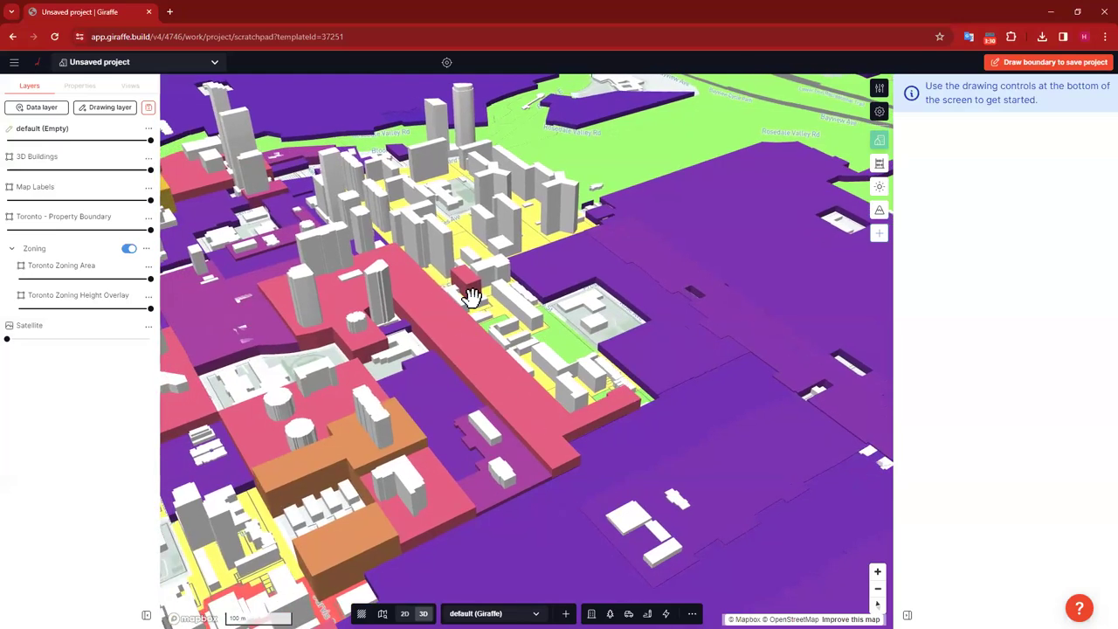
{"action": "right_click_drag", "start_coordinate": [646, 456], "coordinate": [394, 317]}
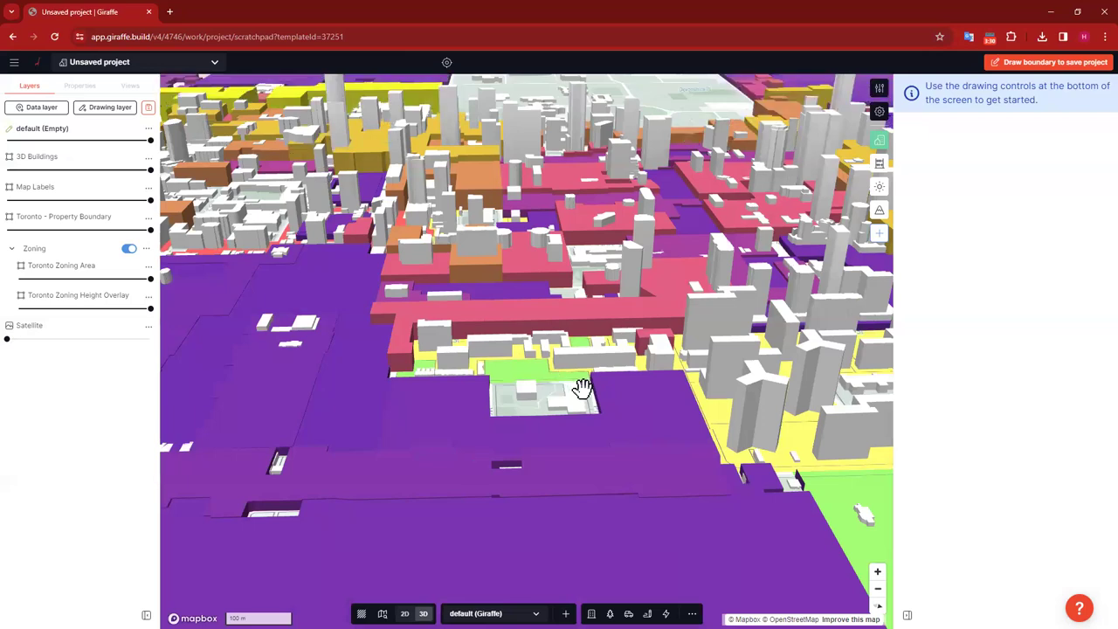
{"action": "right_click_drag", "start_coordinate": [579, 387], "coordinate": [553, 387]}
{"action": "left_click_drag", "start_coordinate": [144, 308], "coordinate": [16, 309]}
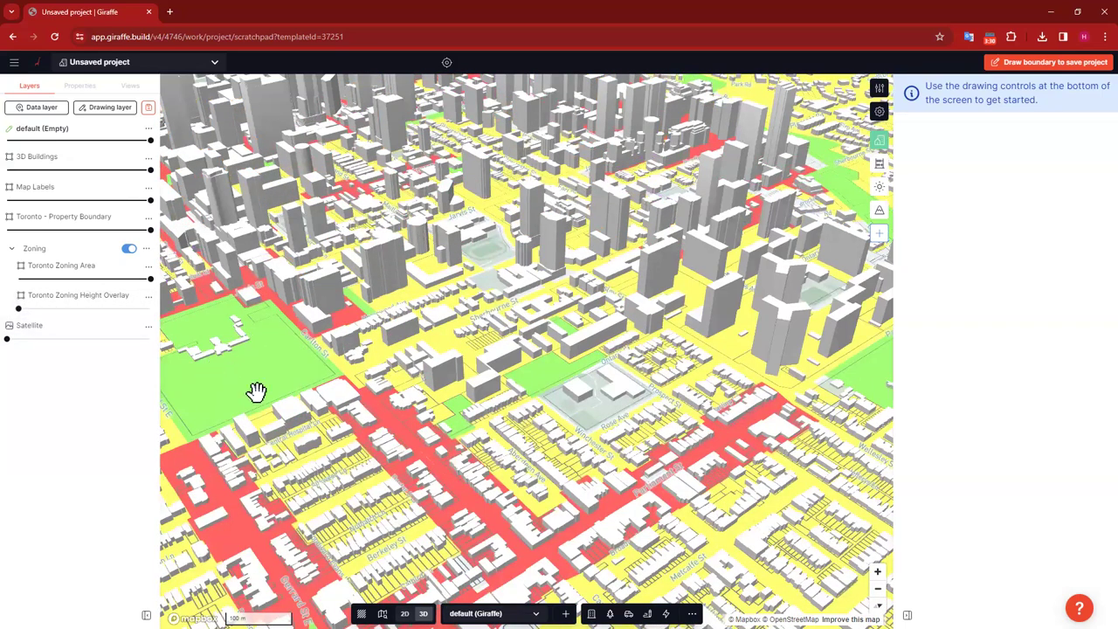
Step: Zoom in and pan so the green park block sits centred in view
{"action": "right_click_drag", "start_coordinate": [647, 394], "coordinate": [631, 326]}
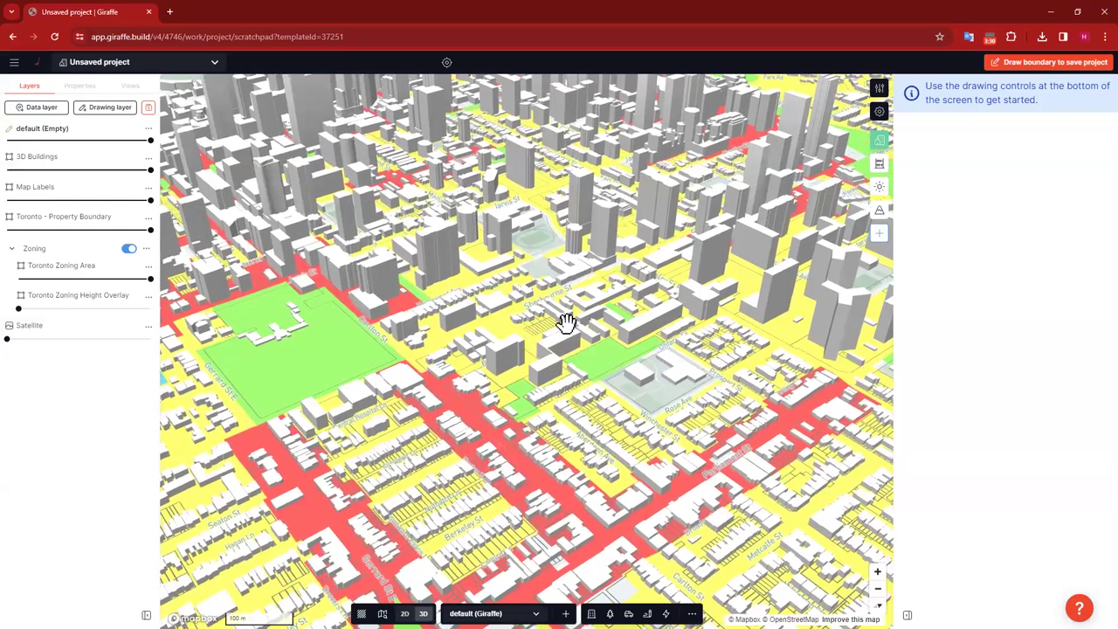
{"action": "scroll", "coordinate": [567, 323], "scroll_direction": "up", "scroll_amount": 5}
{"action": "scroll", "coordinate": [584, 375], "scroll_direction": "up", "scroll_amount": 3}
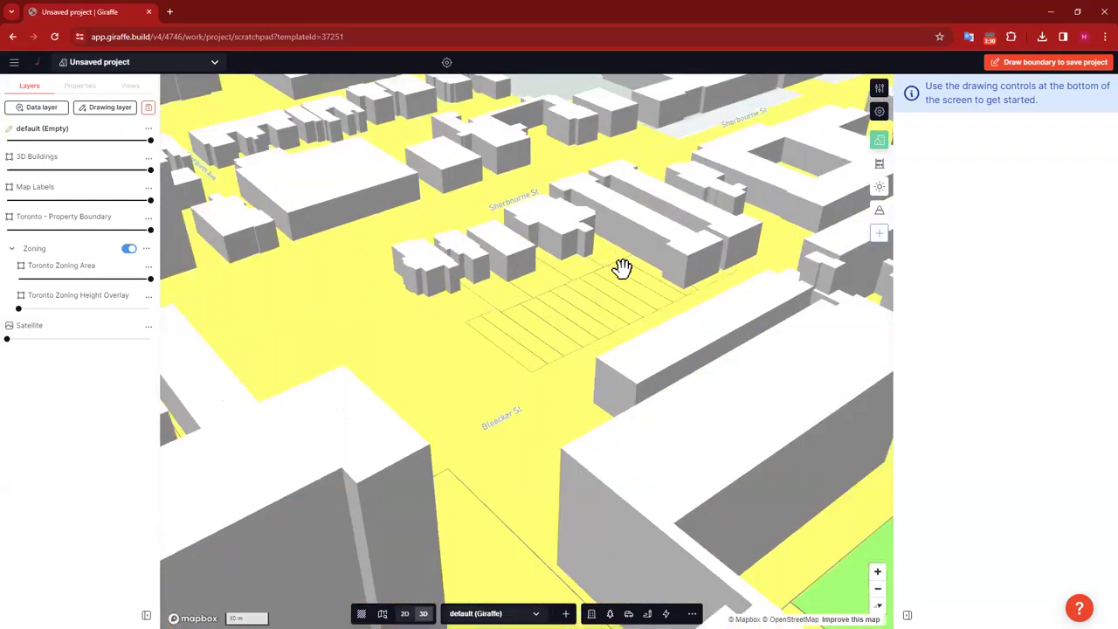
{"action": "right_click_drag", "start_coordinate": [564, 461], "coordinate": [599, 394]}
{"action": "scroll", "coordinate": [611, 394], "scroll_direction": "down", "scroll_amount": 6}
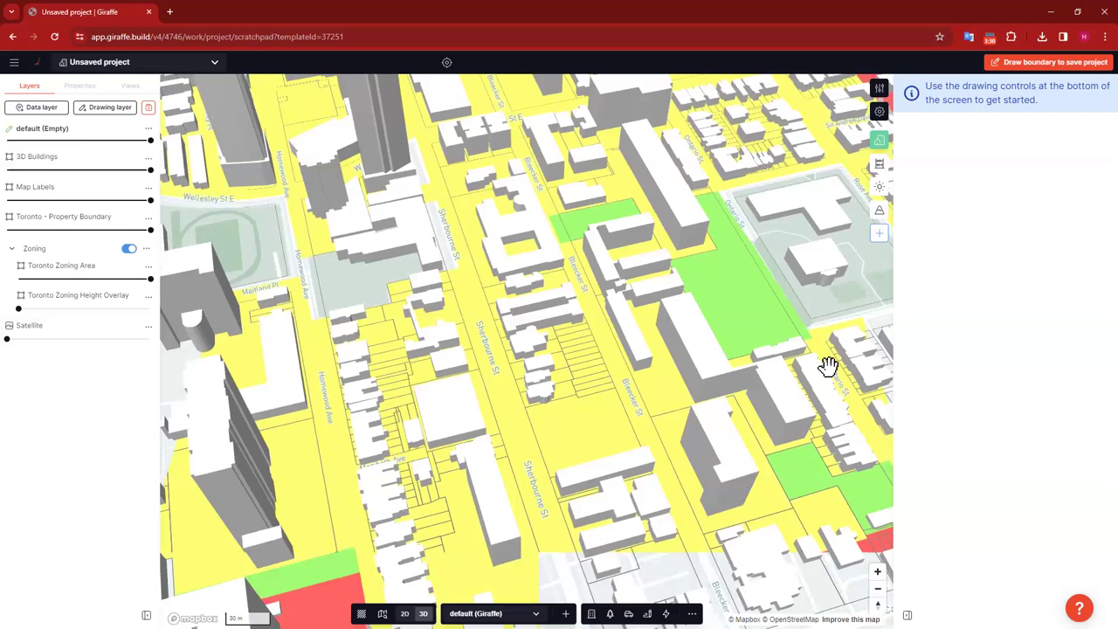
{"action": "left_click_drag", "start_coordinate": [684, 341], "coordinate": [631, 340]}
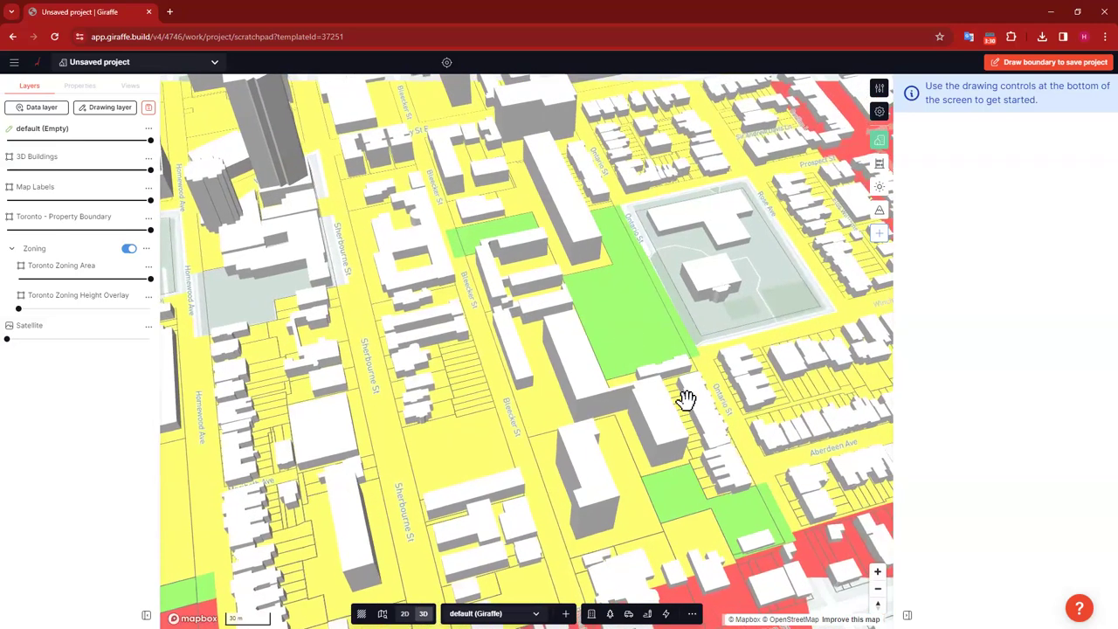
{"action": "scroll", "coordinate": [681, 403], "scroll_direction": "down", "scroll_amount": 4}
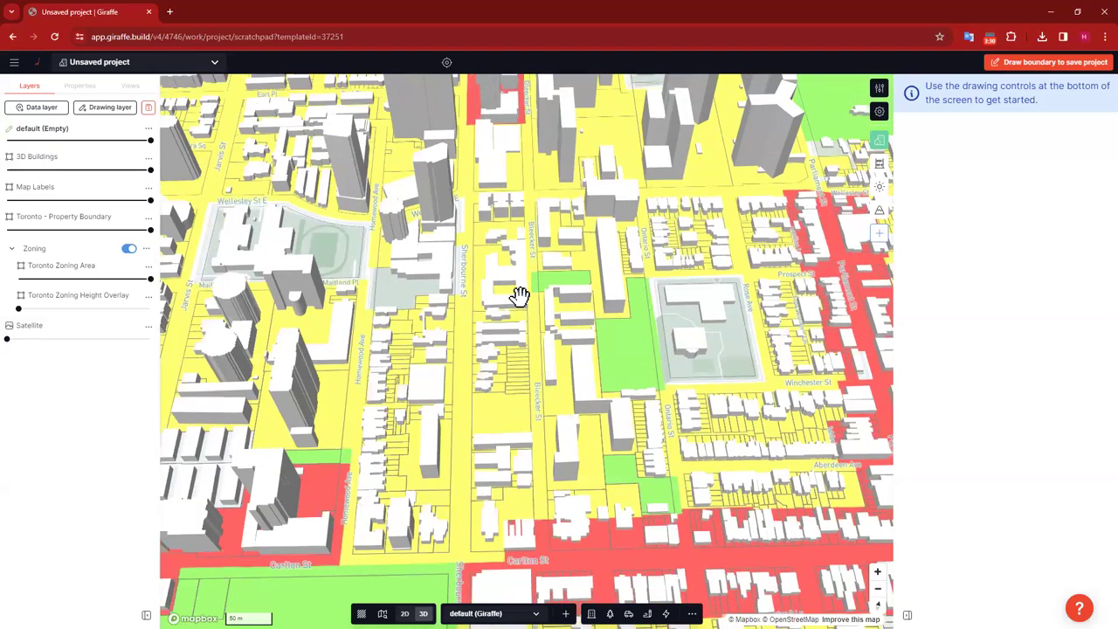
Step: Pan toward Carlton St and tilt to frame the Sherbourne St to Bleecker St blocks
{"action": "scroll", "coordinate": [520, 297], "scroll_direction": "up", "scroll_amount": 5}
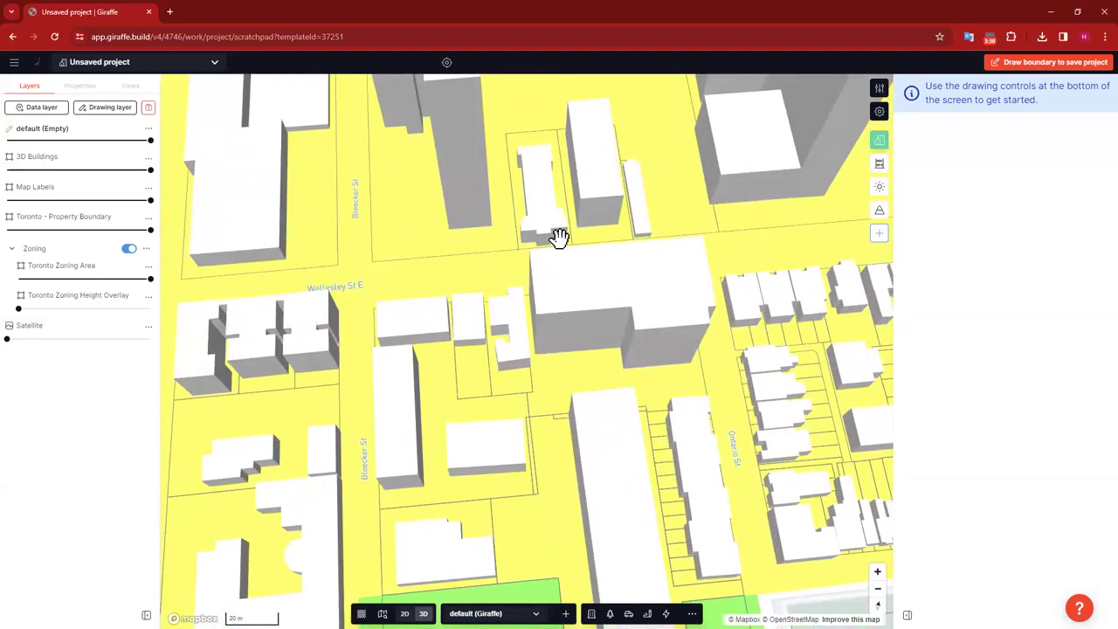
{"action": "scroll", "coordinate": [532, 369], "scroll_direction": "down", "scroll_amount": 5}
{"action": "scroll", "coordinate": [490, 457], "scroll_direction": "up", "scroll_amount": 2}
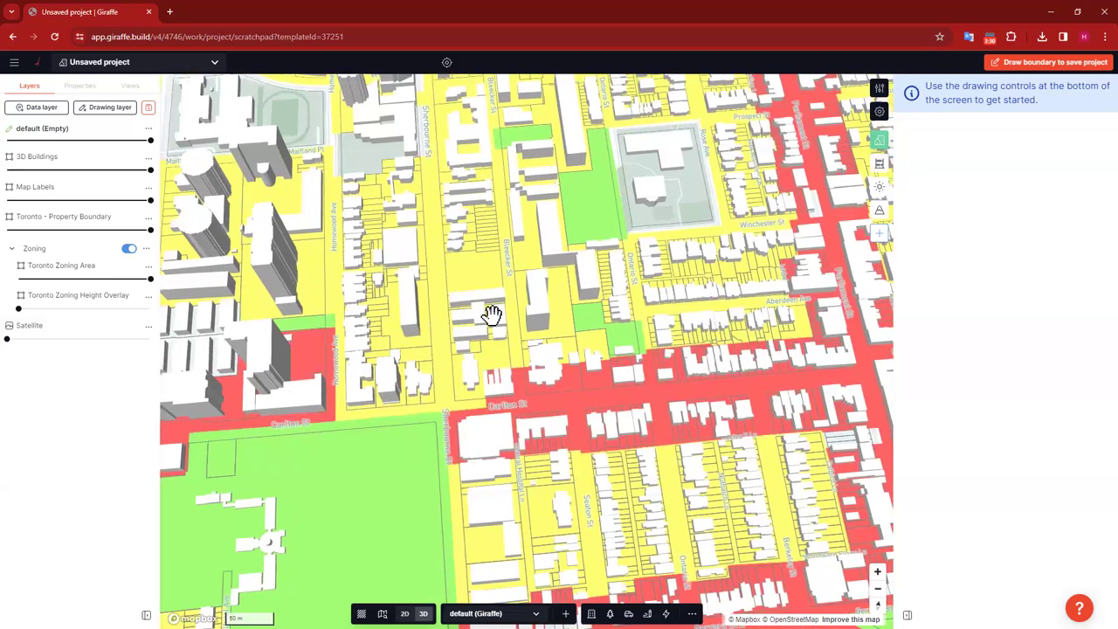
{"action": "scroll", "coordinate": [491, 314], "scroll_direction": "up", "scroll_amount": 3}
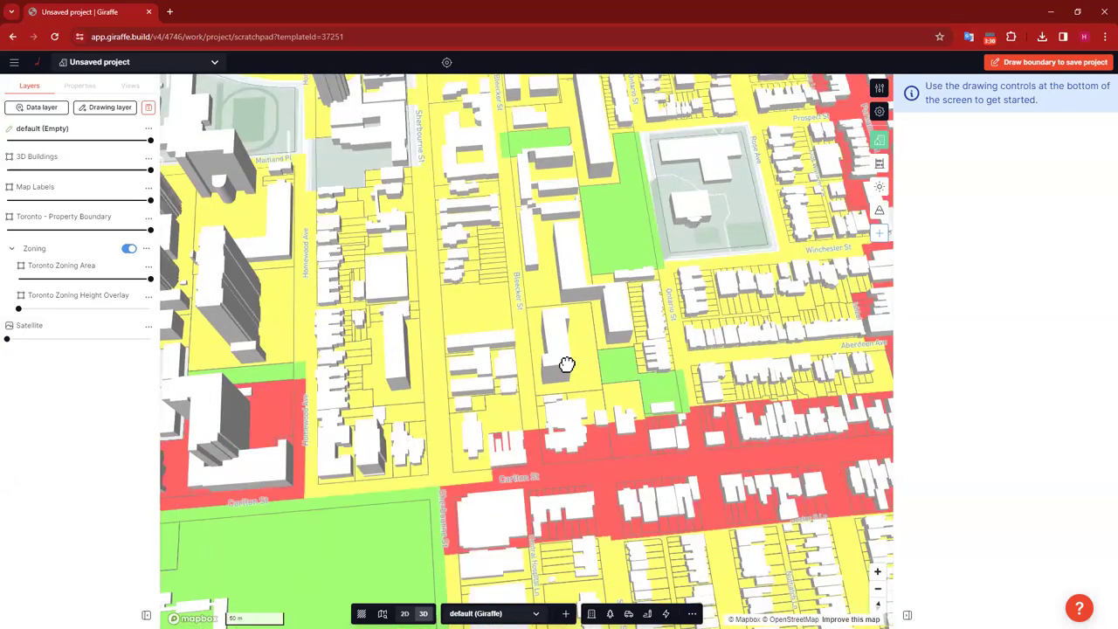
{"action": "left_click_drag", "start_coordinate": [566, 363], "coordinate": [492, 387]}
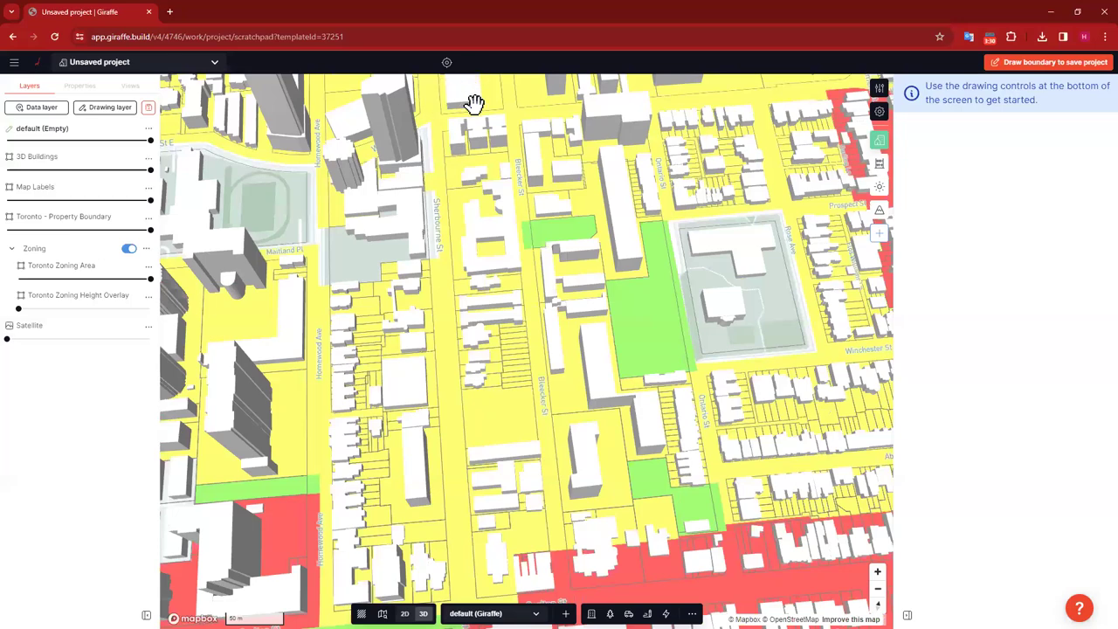
{"action": "scroll", "coordinate": [587, 384], "scroll_direction": "down", "scroll_amount": 2}
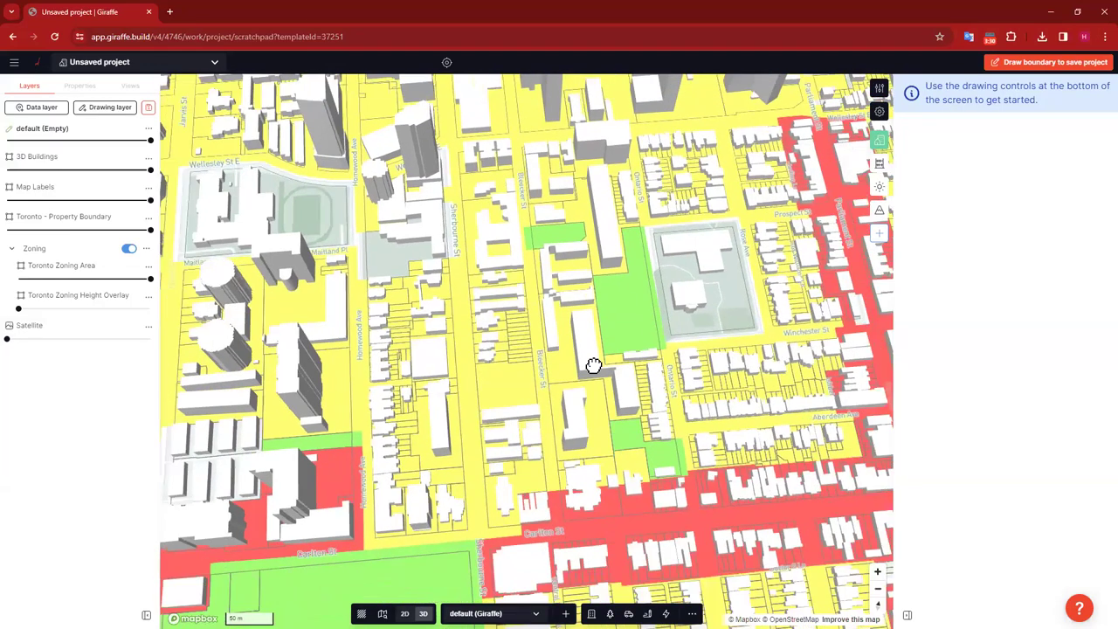
{"action": "left_click_drag", "start_coordinate": [594, 365], "coordinate": [584, 312]}
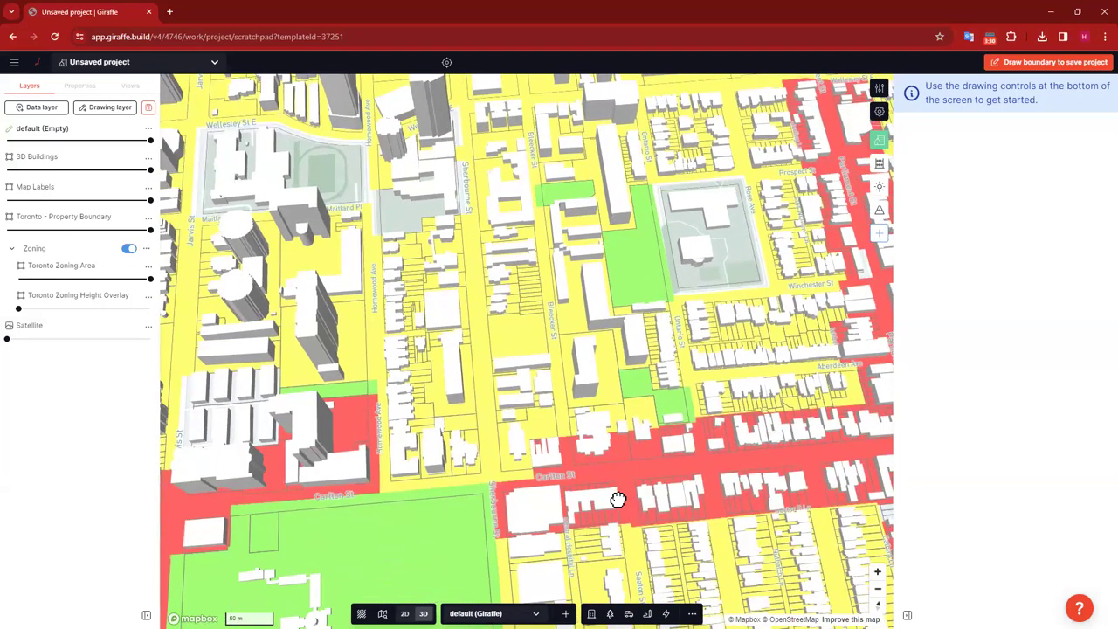
{"action": "scroll", "coordinate": [617, 496], "scroll_direction": "up", "scroll_amount": 1}
{"action": "right_click_drag", "start_coordinate": [553, 383], "coordinate": [451, 268]}
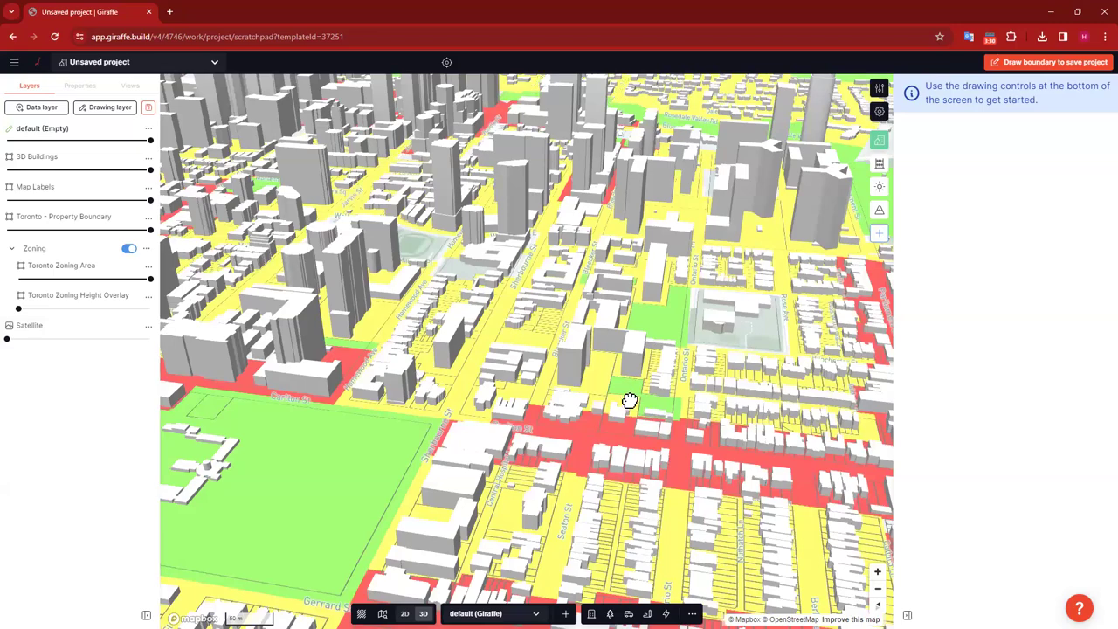
{"action": "scroll", "coordinate": [629, 400], "scroll_direction": "up", "scroll_amount": 4}
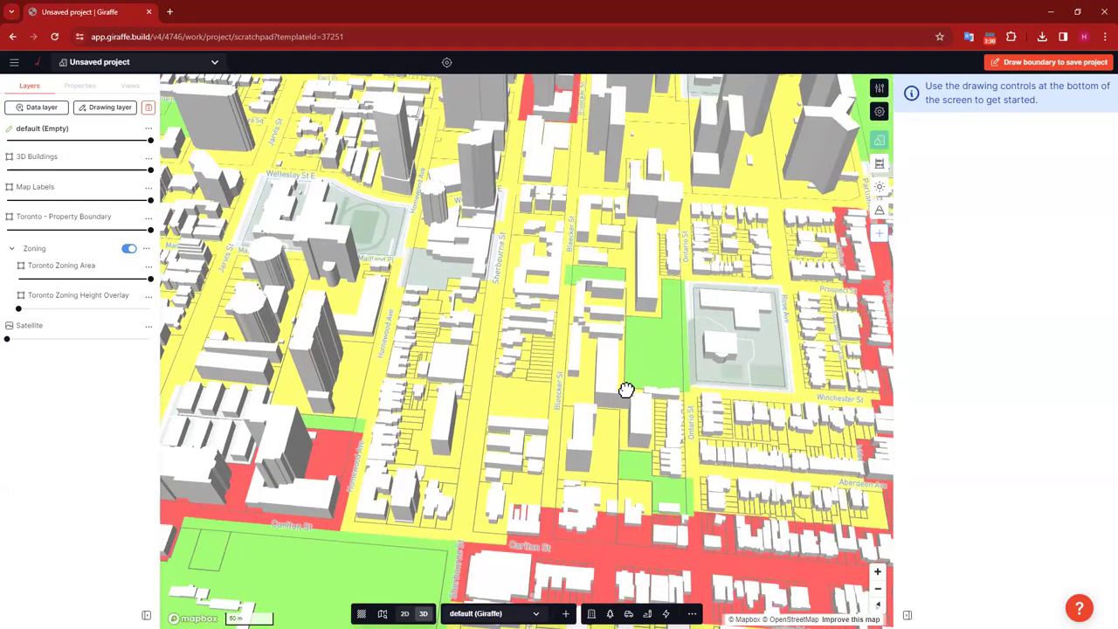
{"action": "scroll", "coordinate": [626, 390], "scroll_direction": "down", "scroll_amount": 2}
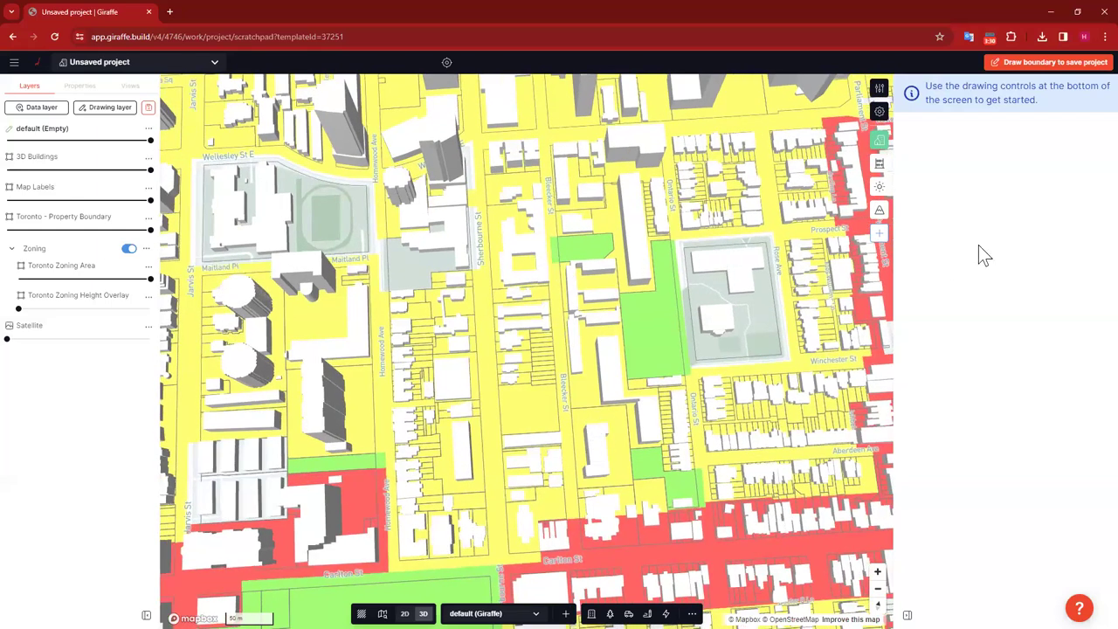
Step: Draw site boundary corners from the top along Sherbourne St down near Carlton St
{"action": "left_click", "coordinate": [1057, 62]}
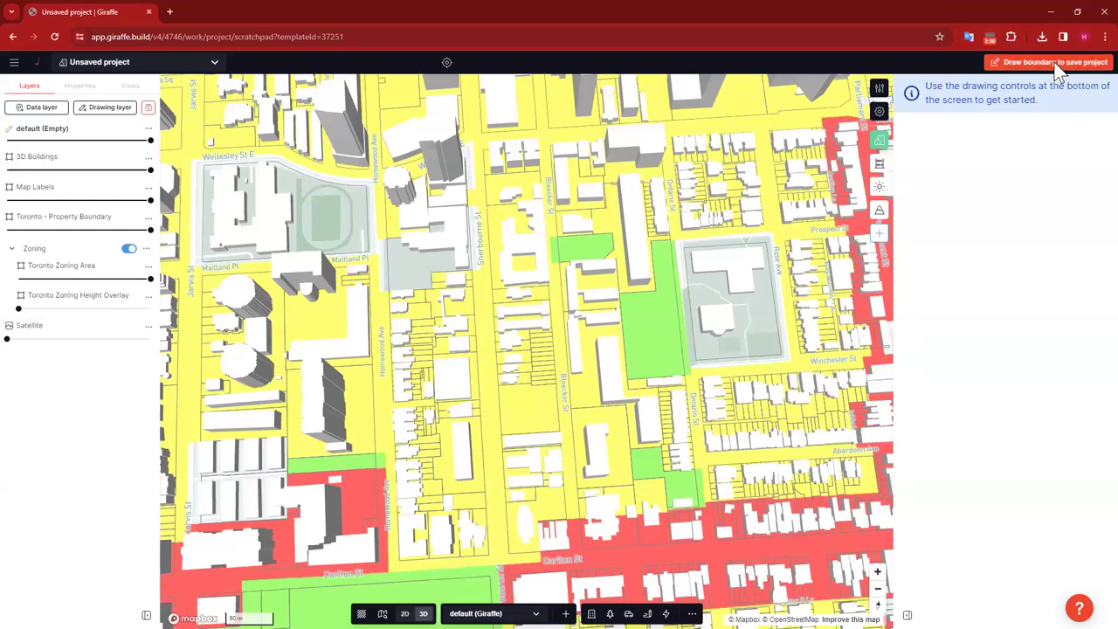
{"action": "left_click", "coordinate": [477, 141]}
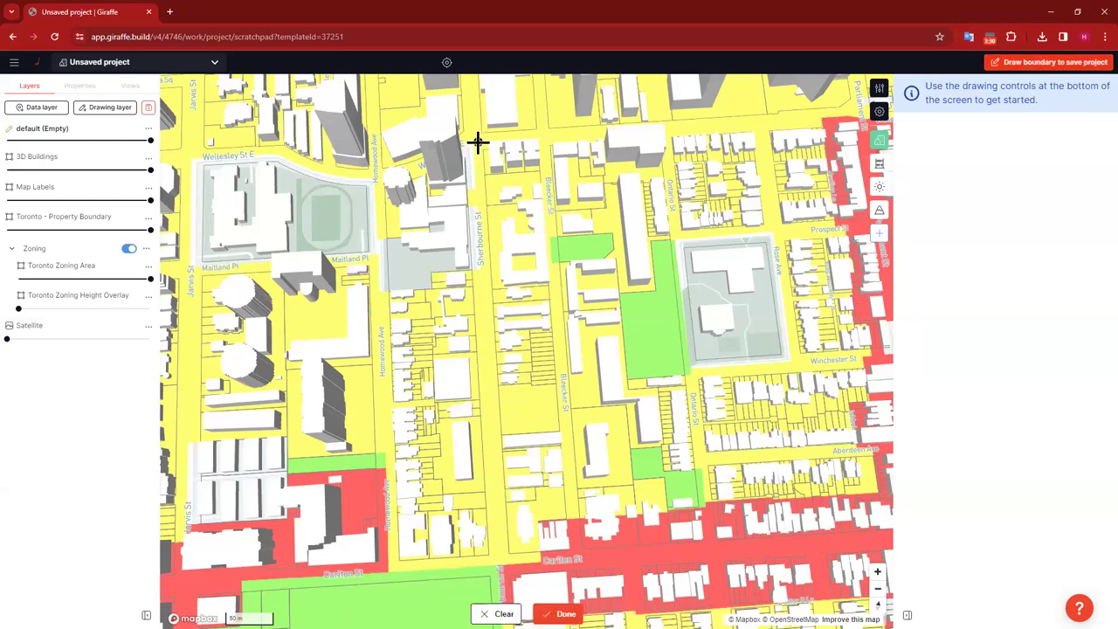
{"action": "left_click", "coordinate": [543, 138]}
{"action": "left_click", "coordinate": [576, 557]}
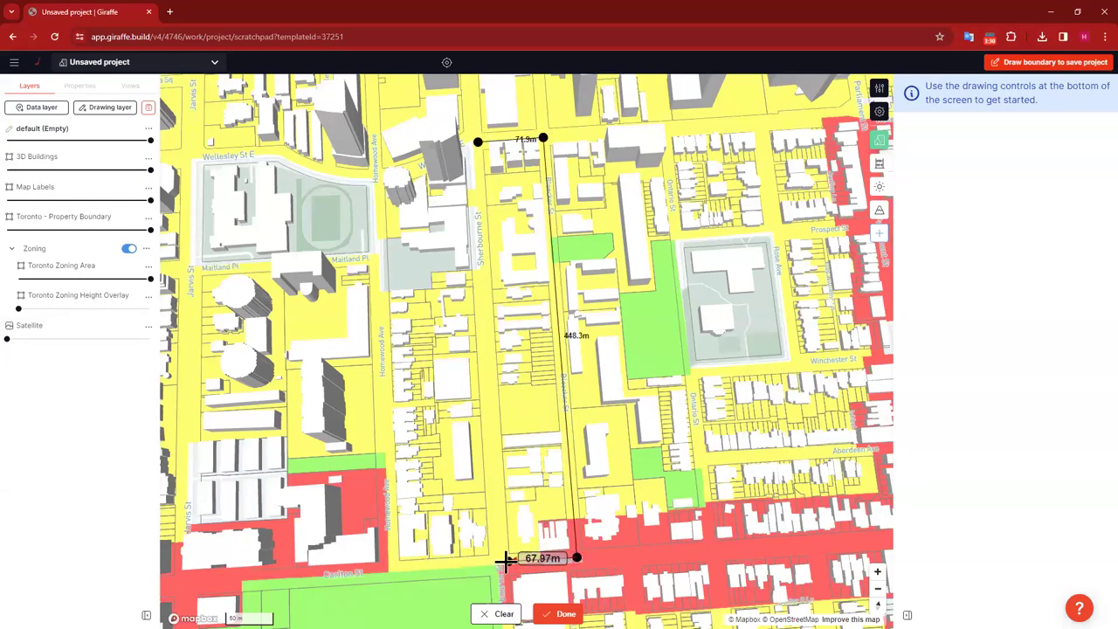
{"action": "left_click", "coordinate": [502, 562]}
Step: Close the boundary, pull its bottom edge in slightly, and bring up Save as project
{"action": "left_click", "coordinate": [478, 141]}
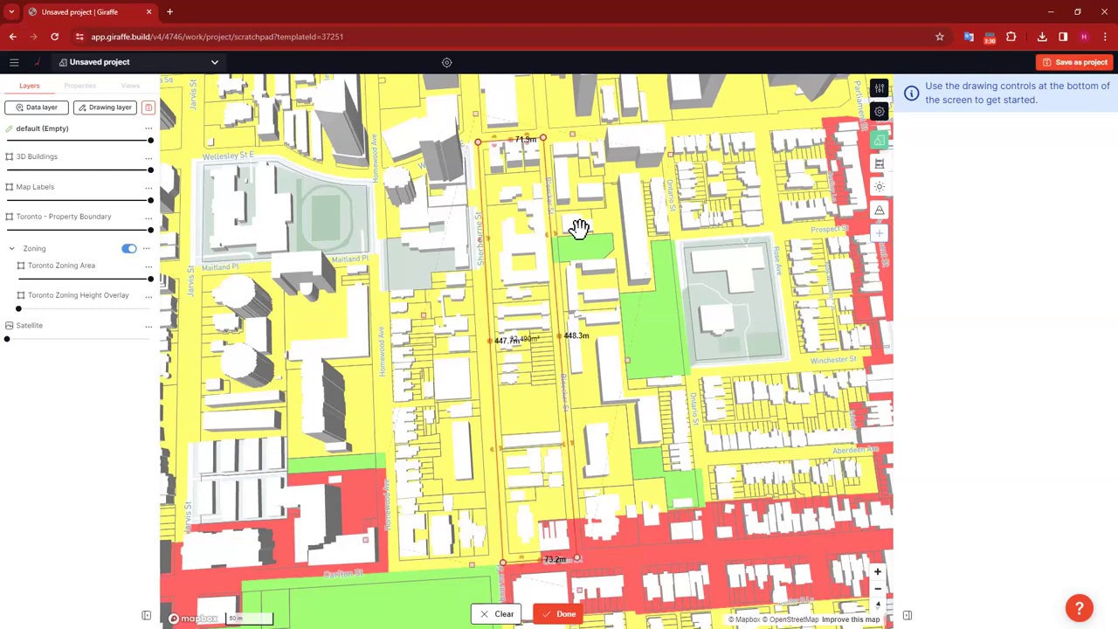
{"action": "left_click_drag", "start_coordinate": [519, 559], "coordinate": [520, 559]}
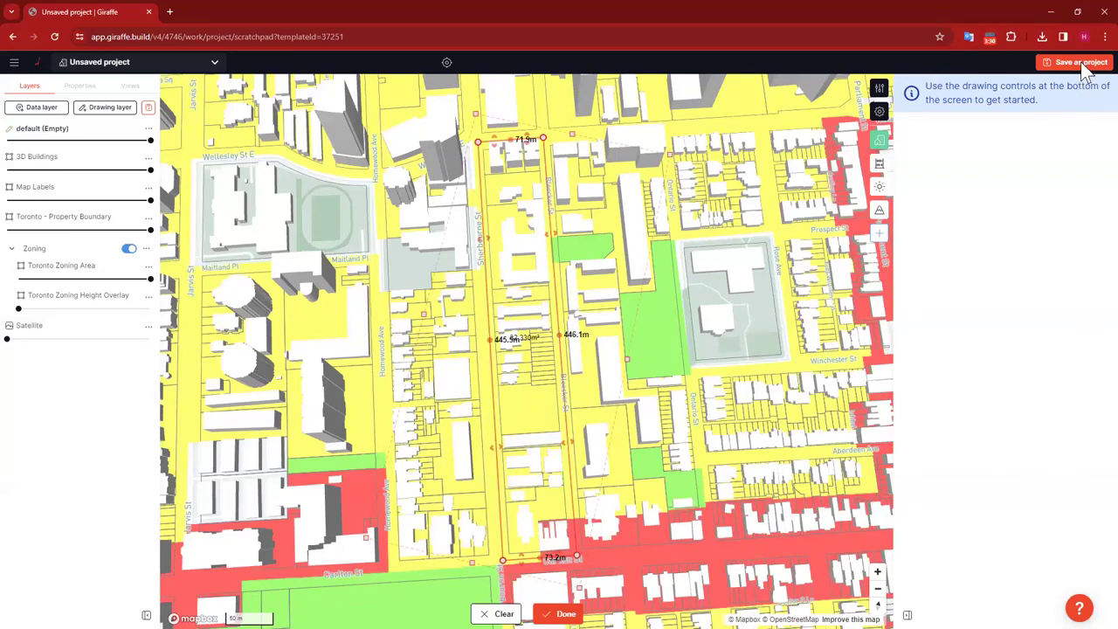
{"action": "left_click", "coordinate": [1081, 63]}
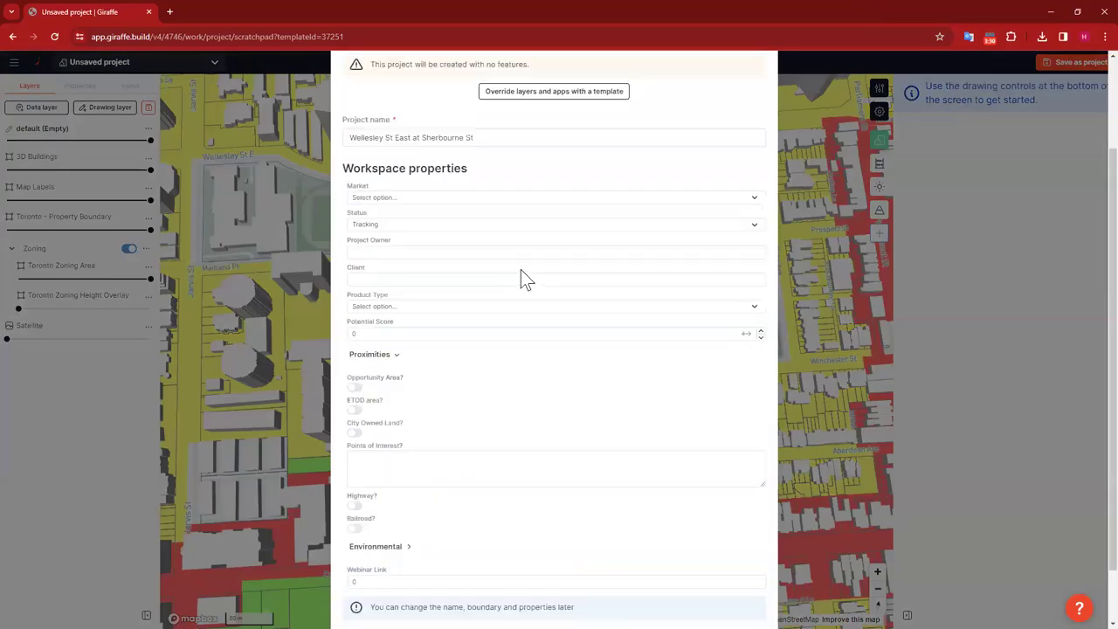
Step: Rename the project to 'Giraffe 101 for Planners' and save it
{"action": "left_click", "coordinate": [491, 258]}
{"action": "left_click_drag", "start_coordinate": [491, 257], "coordinate": [348, 255]}
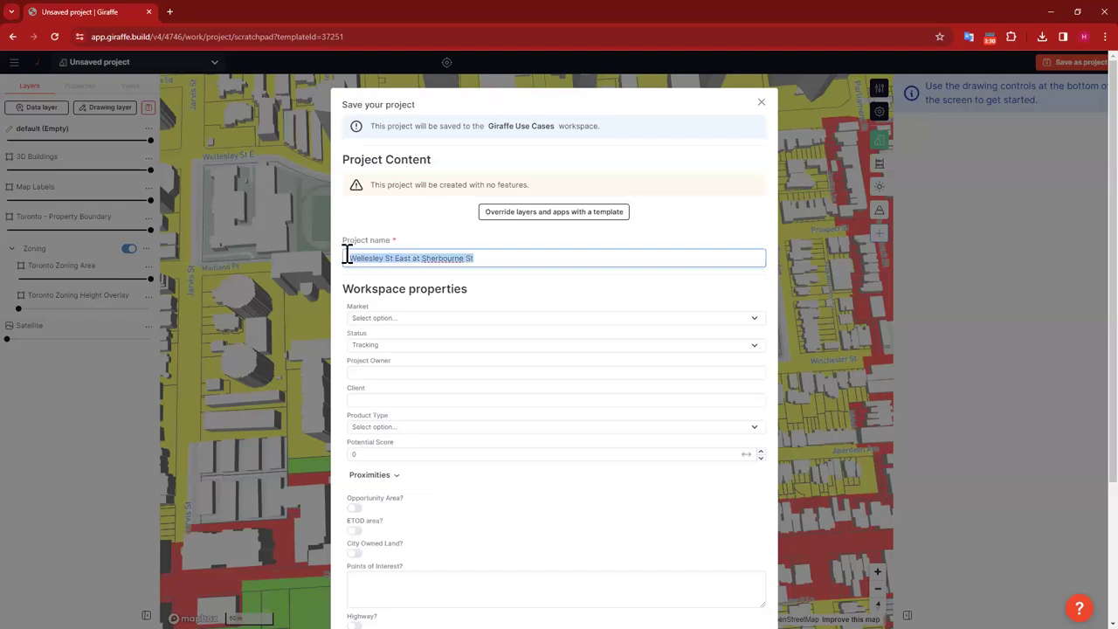
{"action": "type", "text": "Giraffe "}
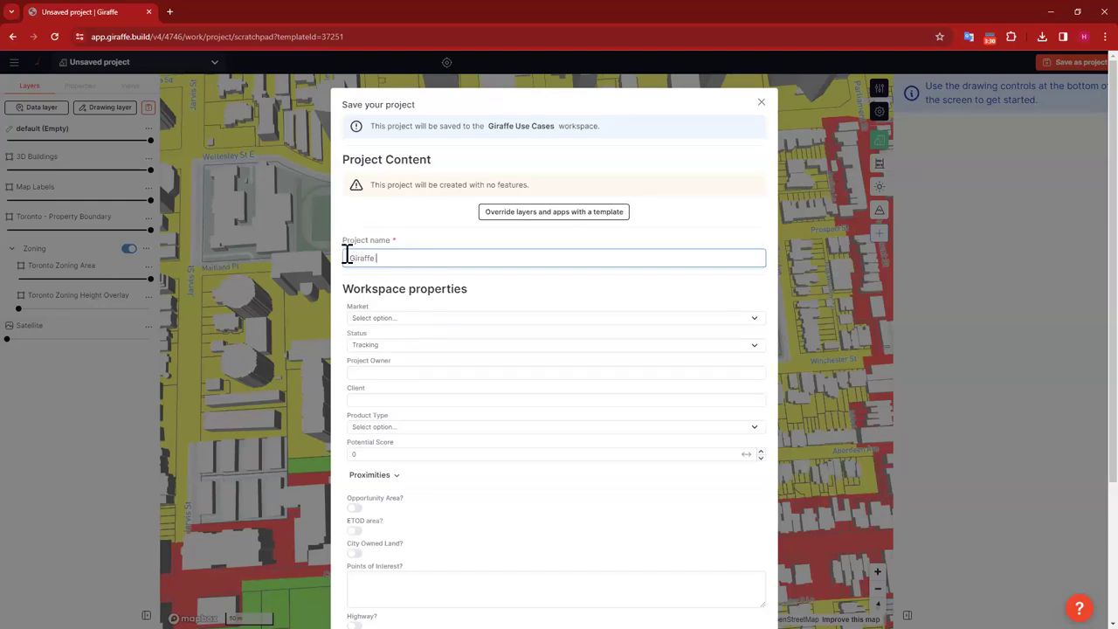
{"action": "type", "text": "101 for Planners"}
{"action": "scroll", "coordinate": [602, 385], "scroll_direction": "down", "scroll_amount": 2}
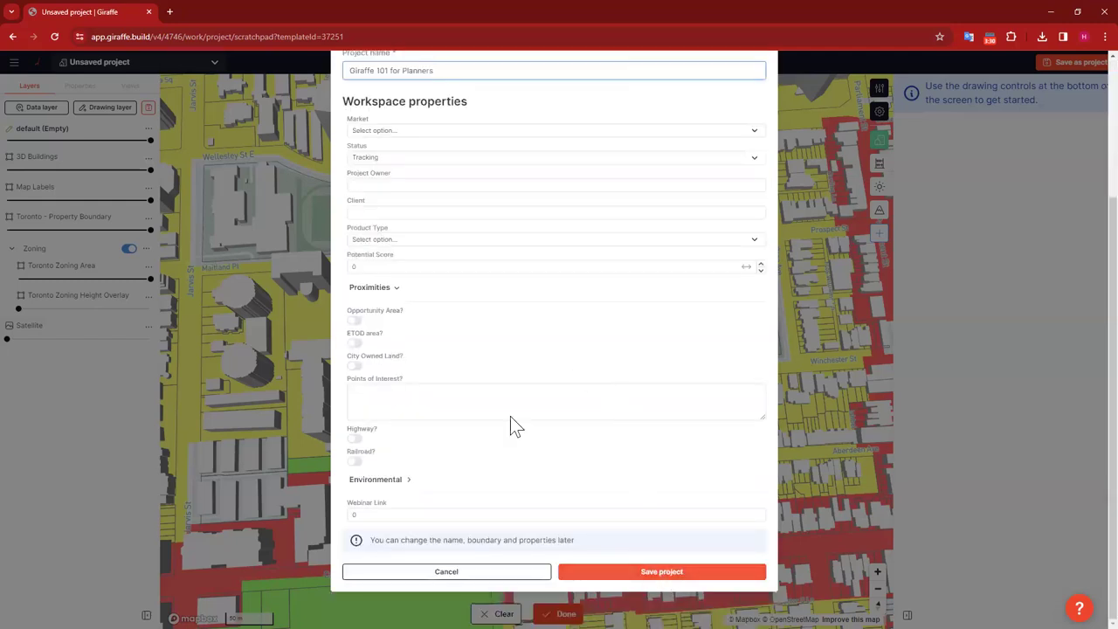
{"action": "left_click_drag", "start_coordinate": [341, 101], "coordinate": [430, 480]}
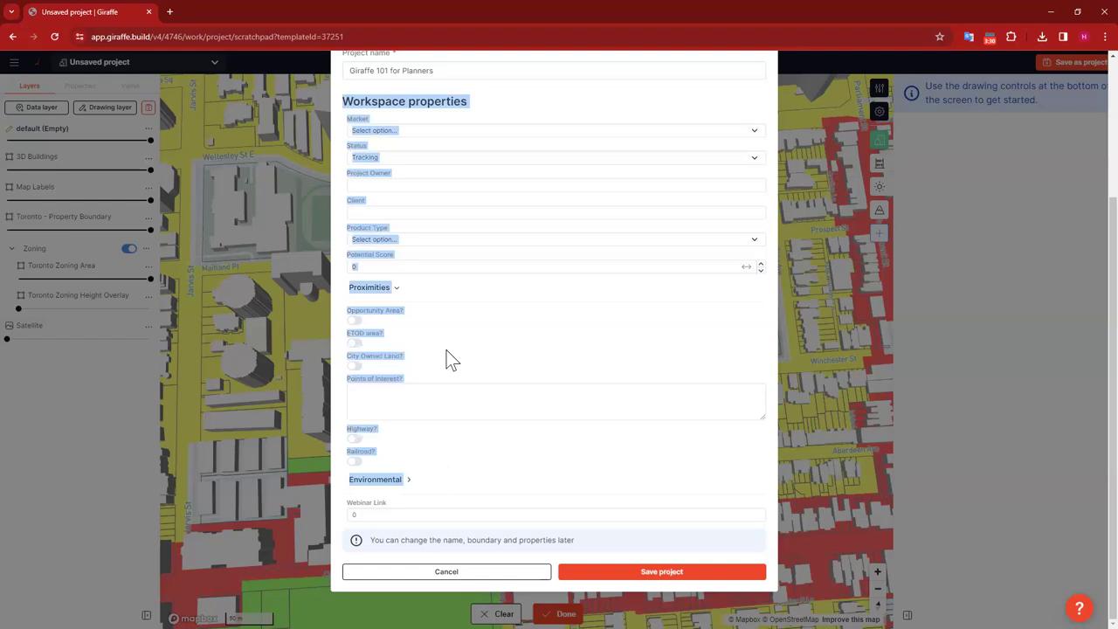
{"action": "left_click", "coordinate": [453, 126]}
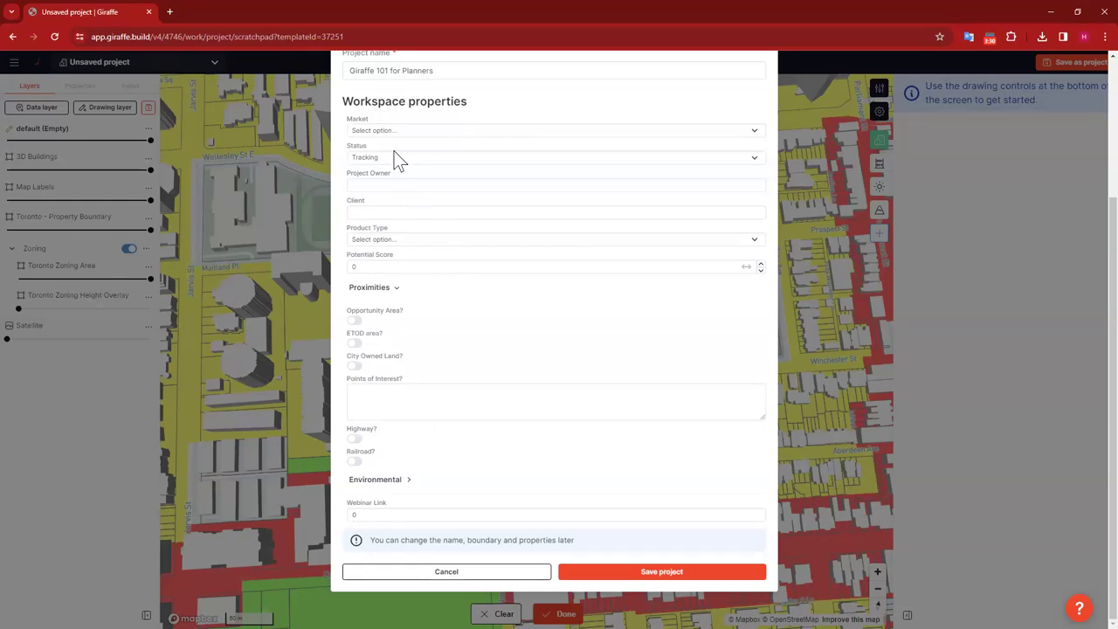
{"action": "left_click", "coordinate": [661, 571]}
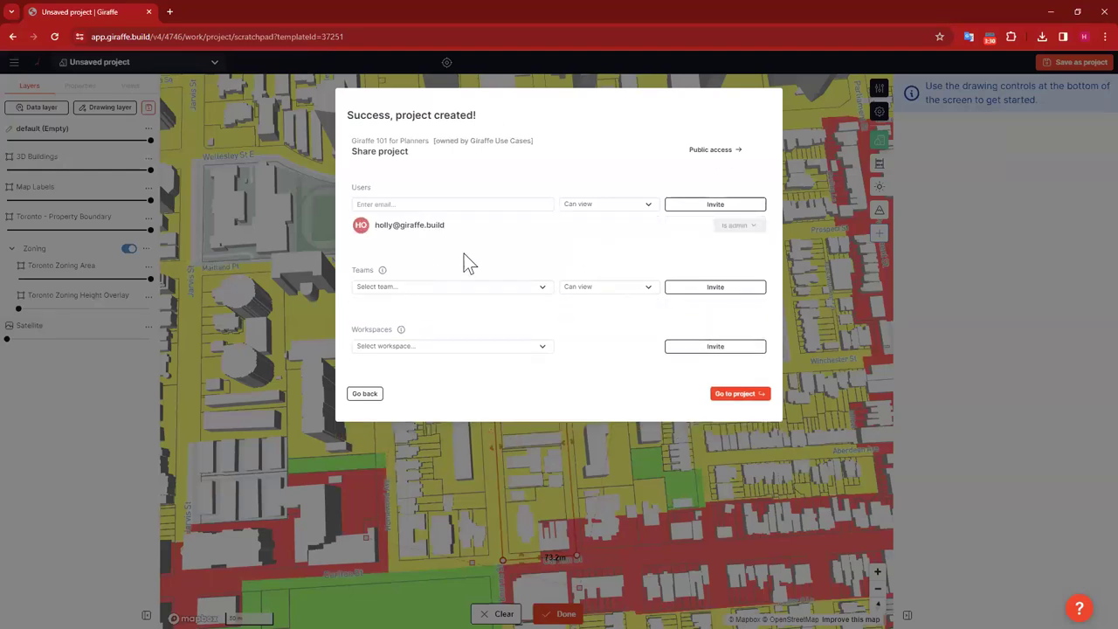
Step: Invite a colleague by e-mail with Can edit access, then go to the project
{"action": "left_click", "coordinate": [450, 203]}
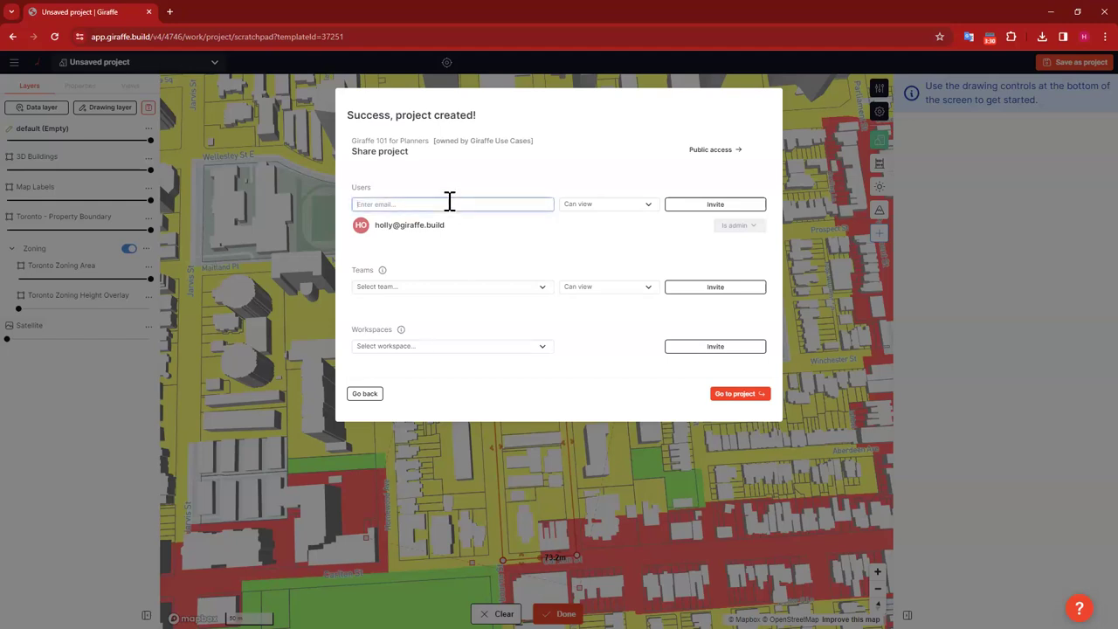
{"action": "left_click", "coordinate": [578, 204]}
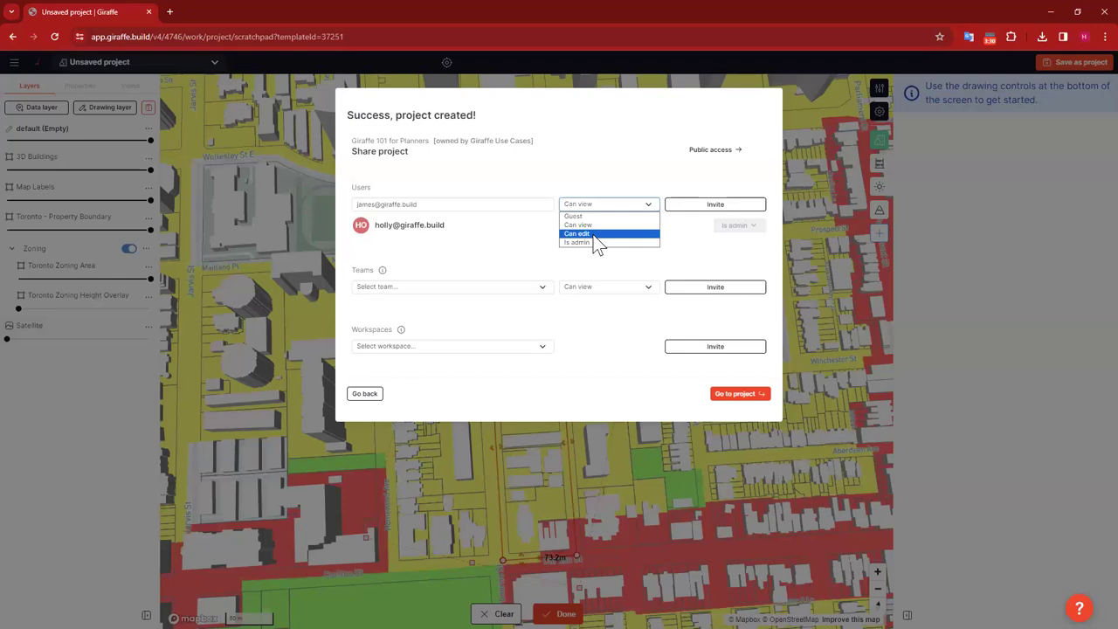
{"action": "left_click", "coordinate": [594, 234]}
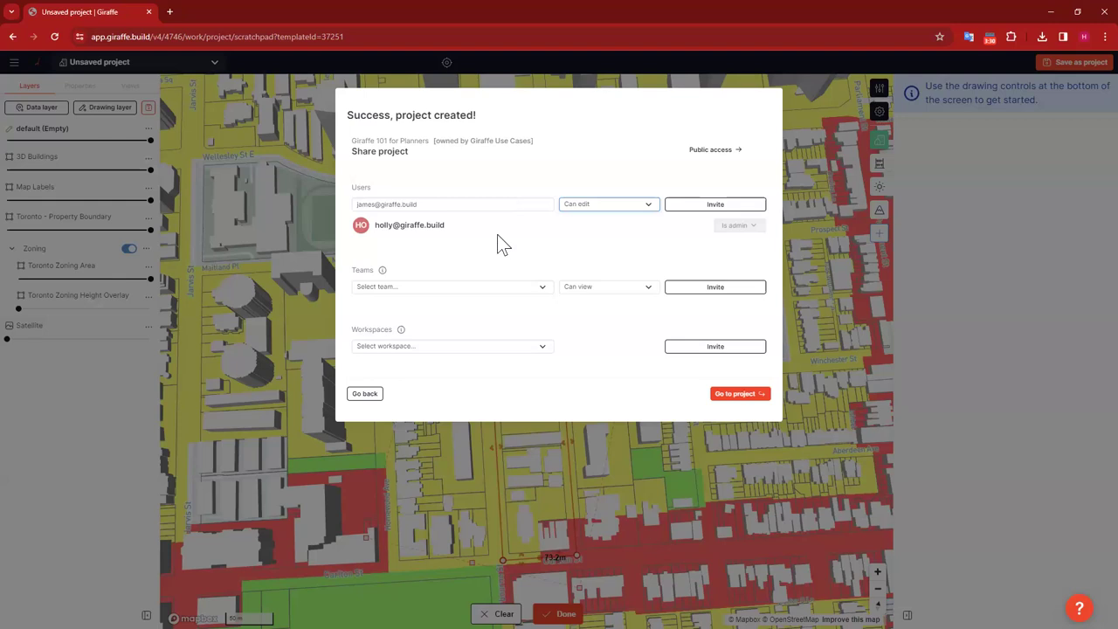
{"action": "left_click", "coordinate": [600, 204]}
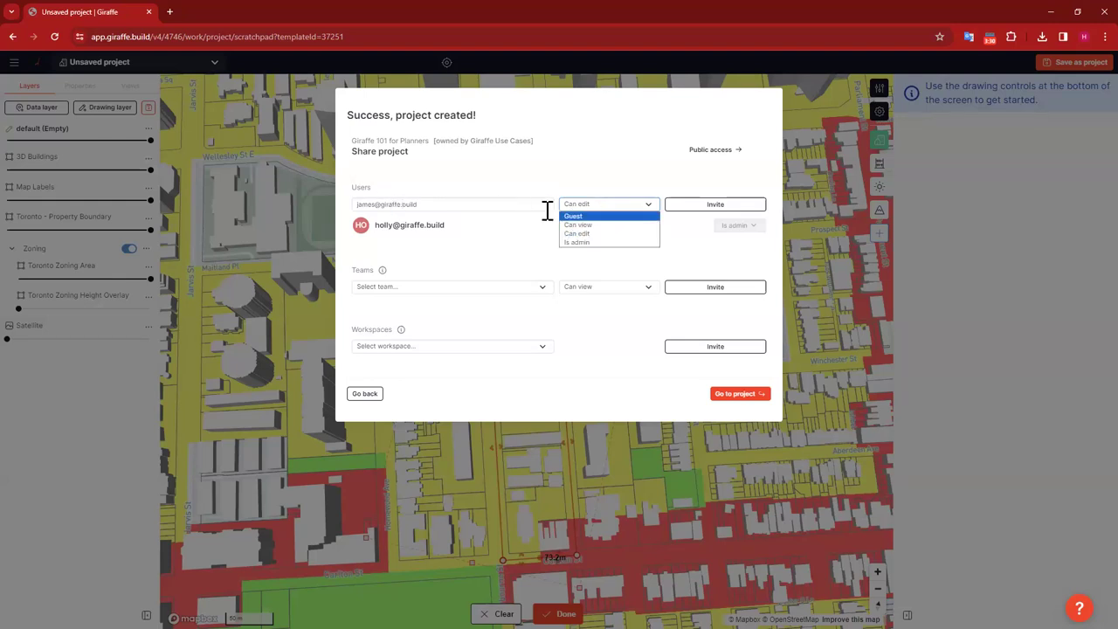
{"action": "left_click", "coordinate": [603, 234]}
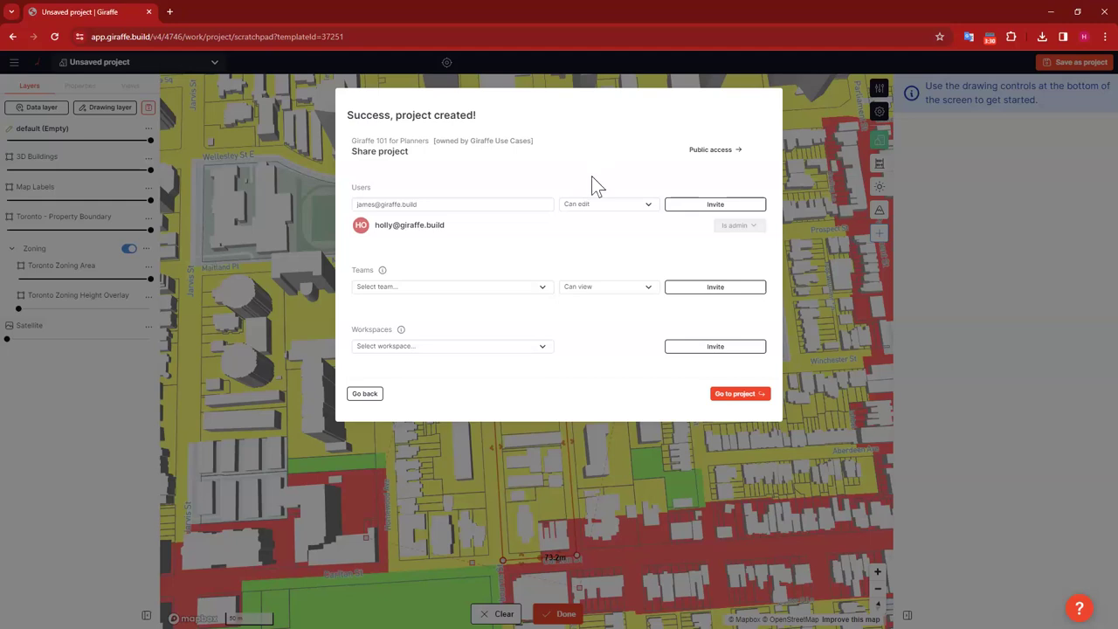
{"action": "left_click", "coordinate": [709, 206]}
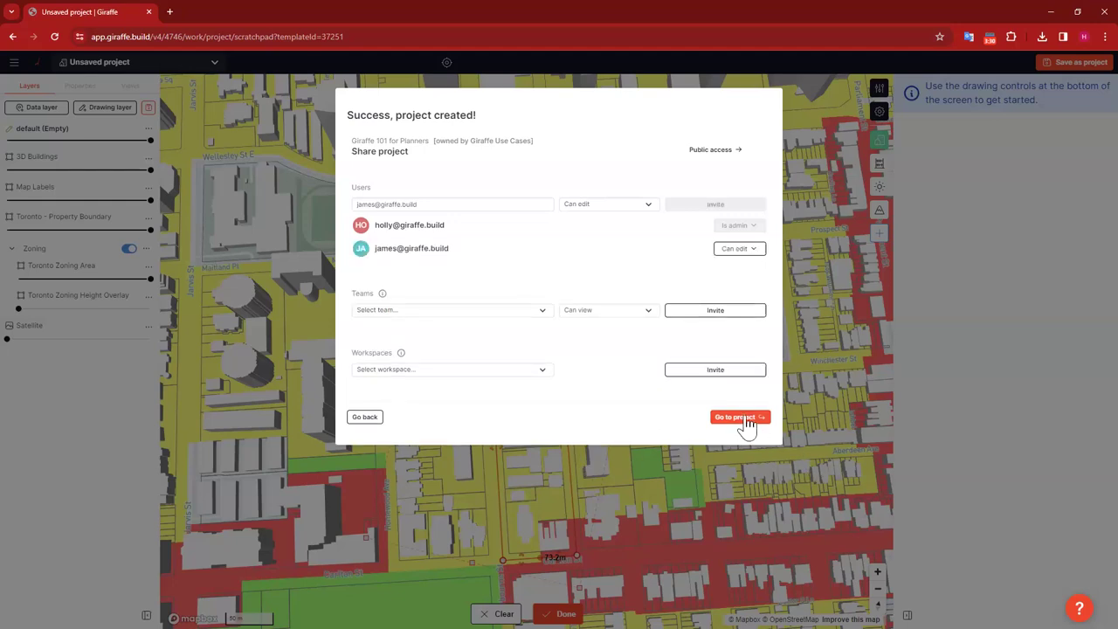
{"action": "left_click", "coordinate": [748, 426]}
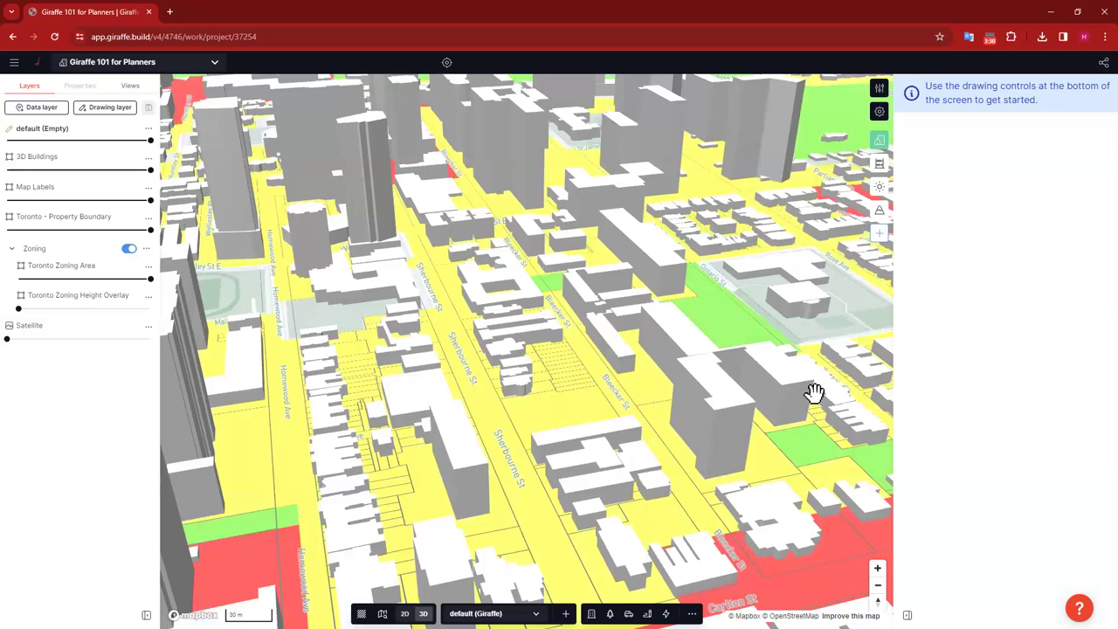
Step: Turn off the Zoning layer and open the Toronto - Property Boundary layer's options
{"action": "left_click_drag", "start_coordinate": [693, 327], "coordinate": [727, 429]}
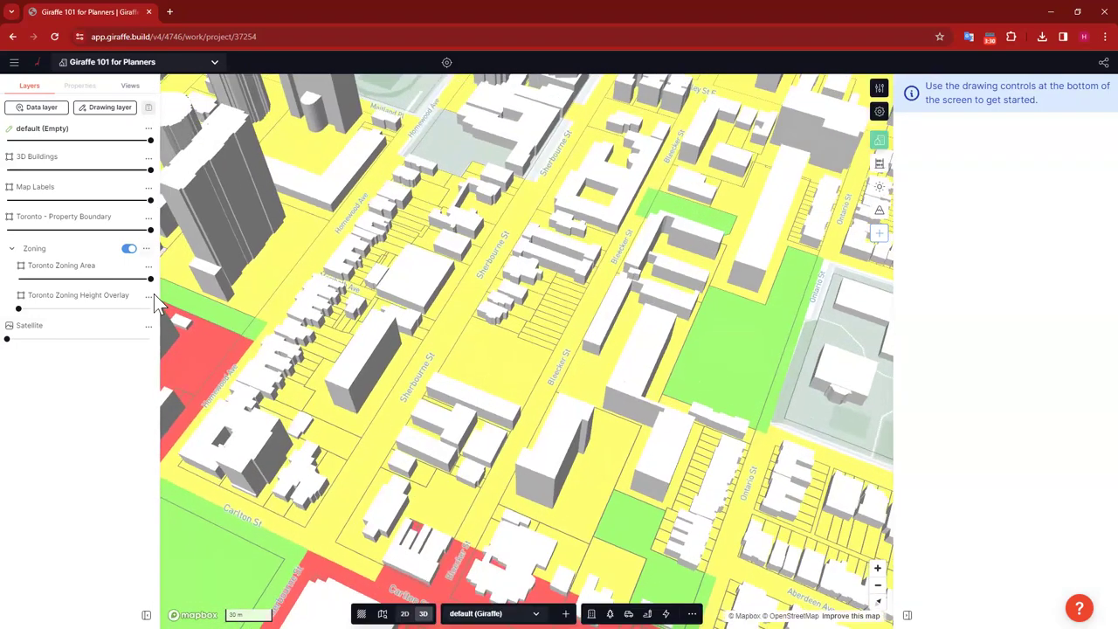
{"action": "left_click", "coordinate": [128, 248]}
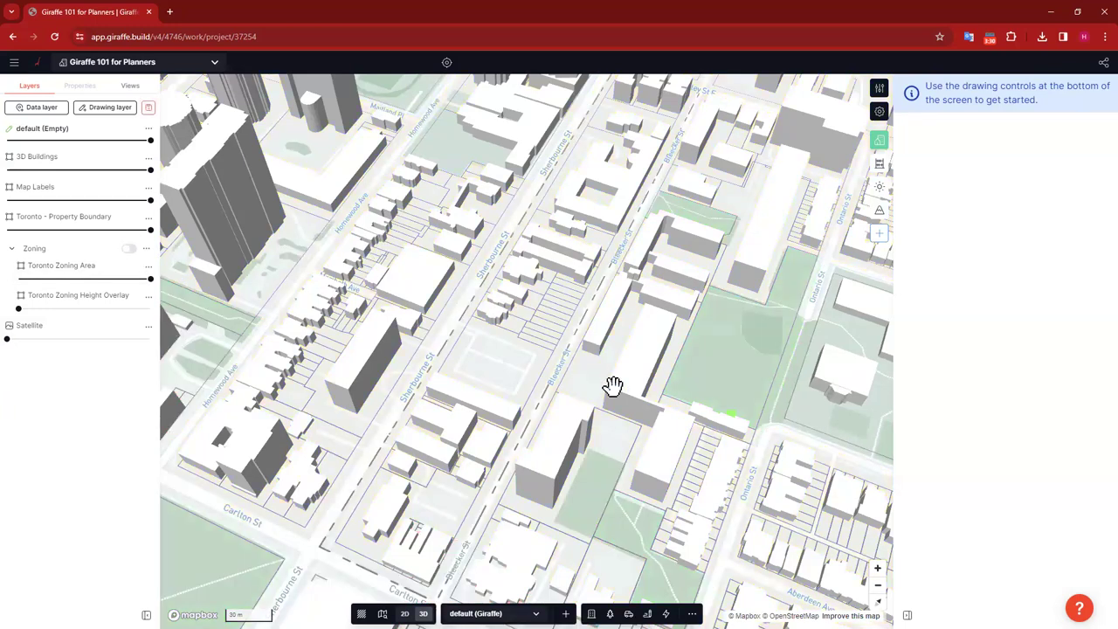
{"action": "right_click_drag", "start_coordinate": [633, 395], "coordinate": [673, 427]}
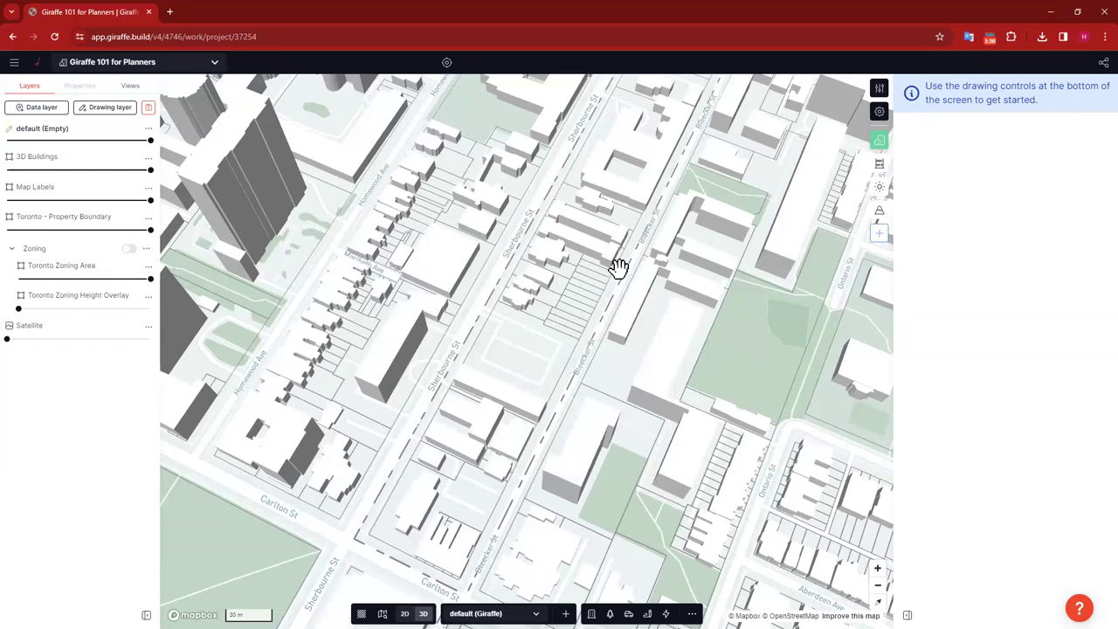
{"action": "left_click", "coordinate": [150, 221]}
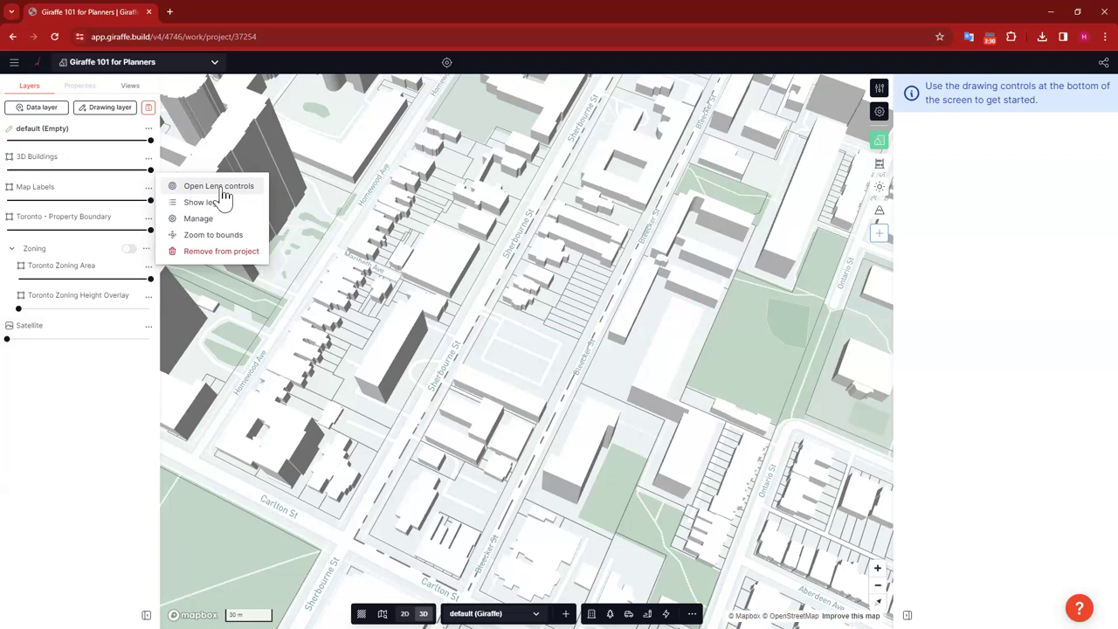
Step: Open Lens controls for Toronto - Property Boundary and browse its 626-row, 19-column attribute table
{"action": "left_click", "coordinate": [150, 224]}
{"action": "left_click", "coordinate": [149, 218]}
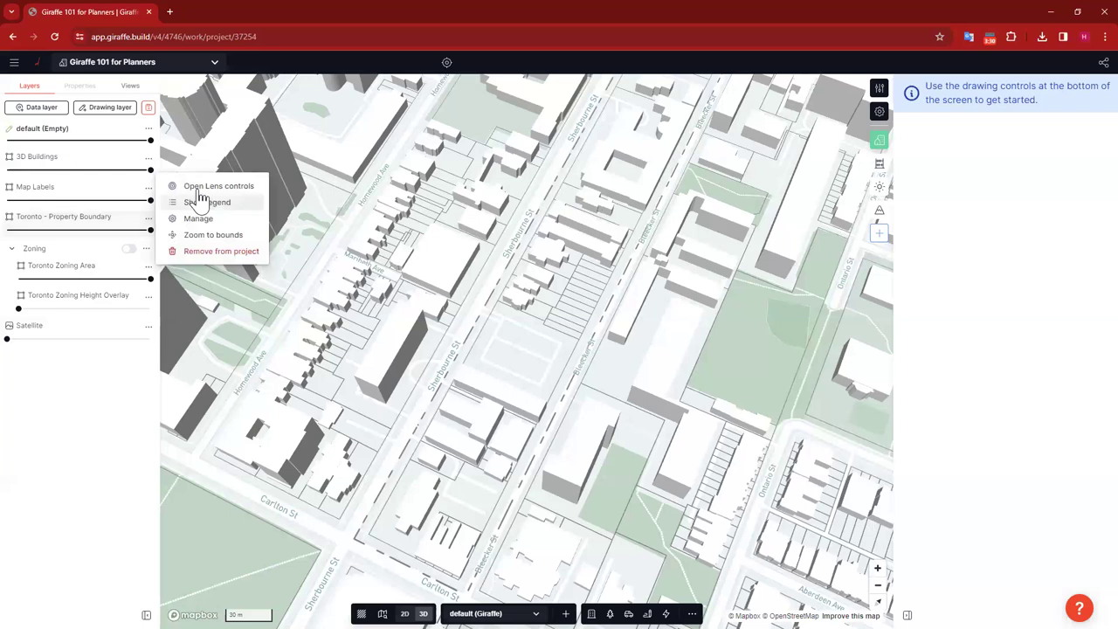
{"action": "left_click", "coordinate": [216, 187]}
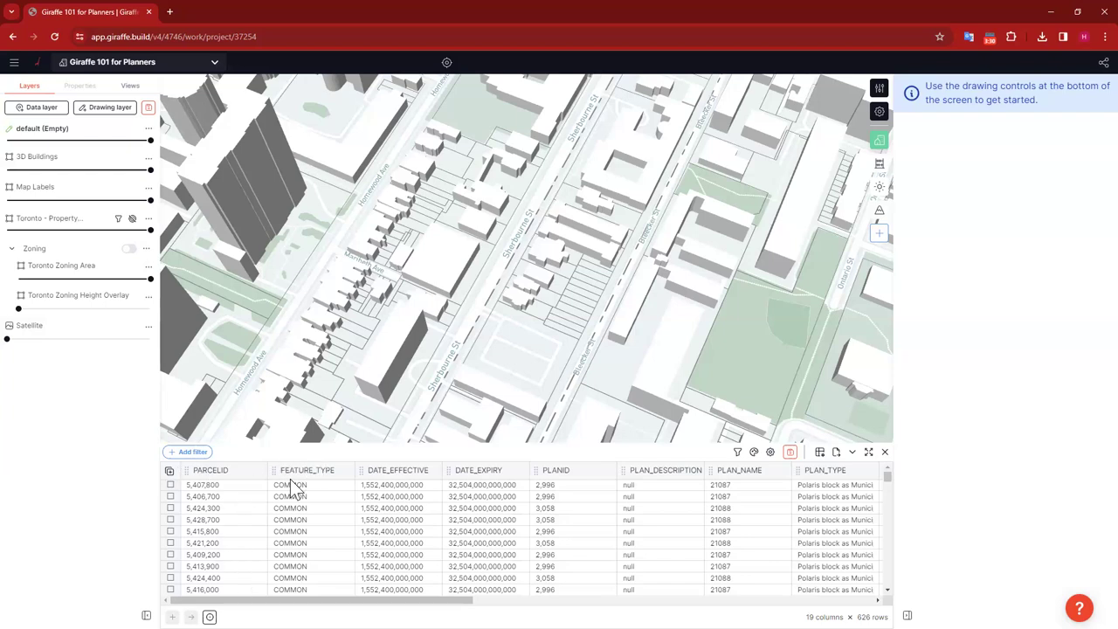
{"action": "scroll", "coordinate": [224, 515], "scroll_direction": "down", "scroll_amount": 3}
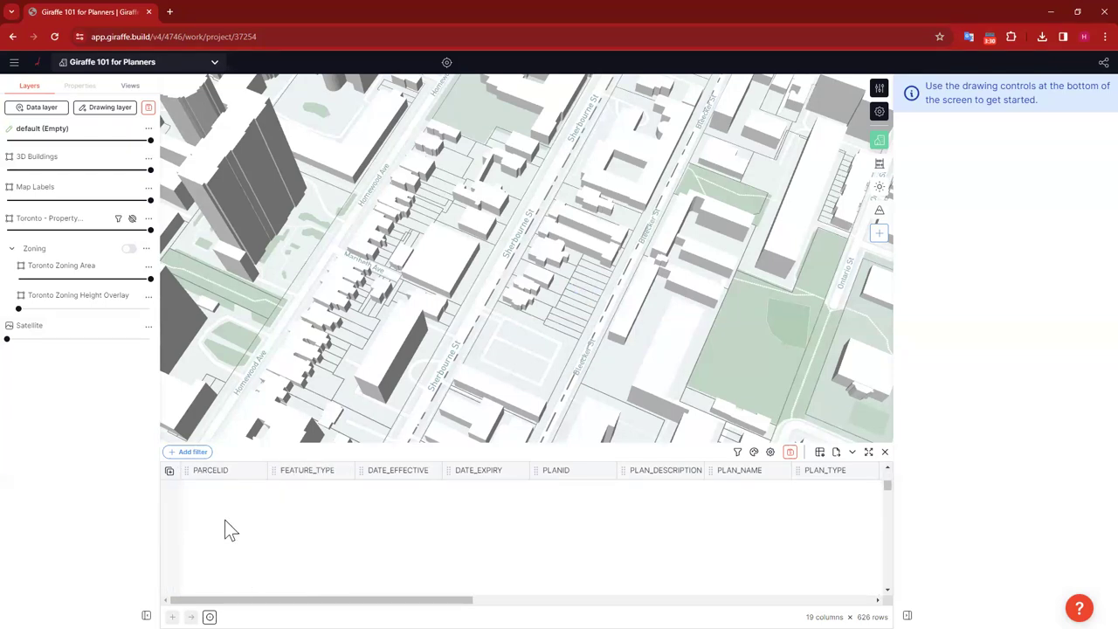
{"action": "scroll", "coordinate": [226, 519], "scroll_direction": "up", "scroll_amount": 3}
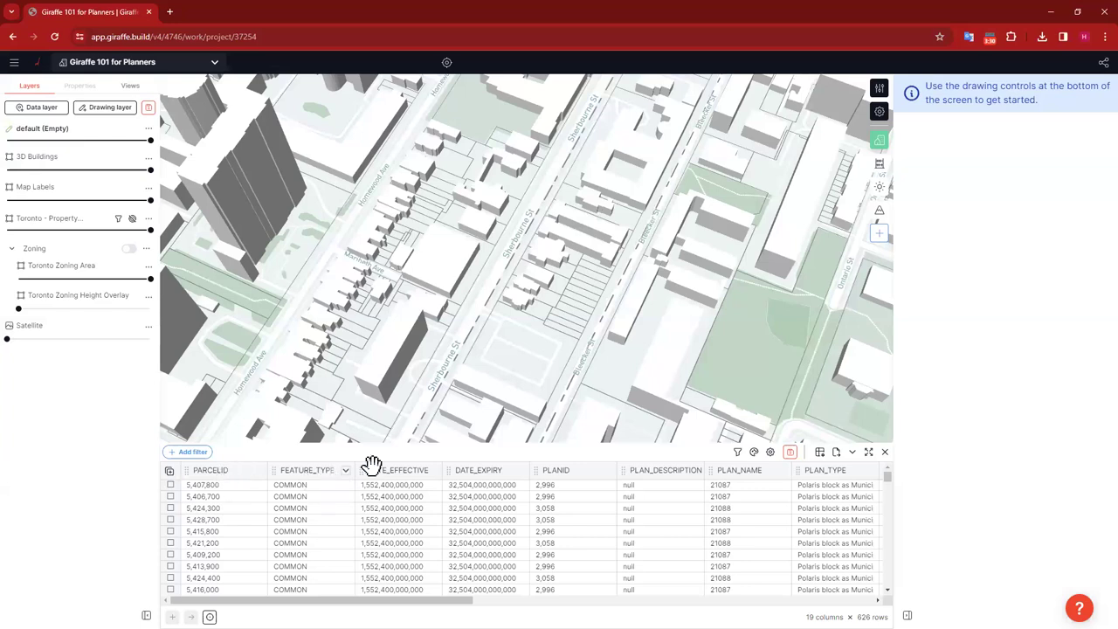
{"action": "scroll", "coordinate": [541, 558], "scroll_direction": "right", "scroll_amount": 10}
{"action": "left_click_drag", "start_coordinate": [751, 600], "coordinate": [367, 596]}
{"action": "scroll", "coordinate": [613, 579], "scroll_direction": "right", "scroll_amount": 15}
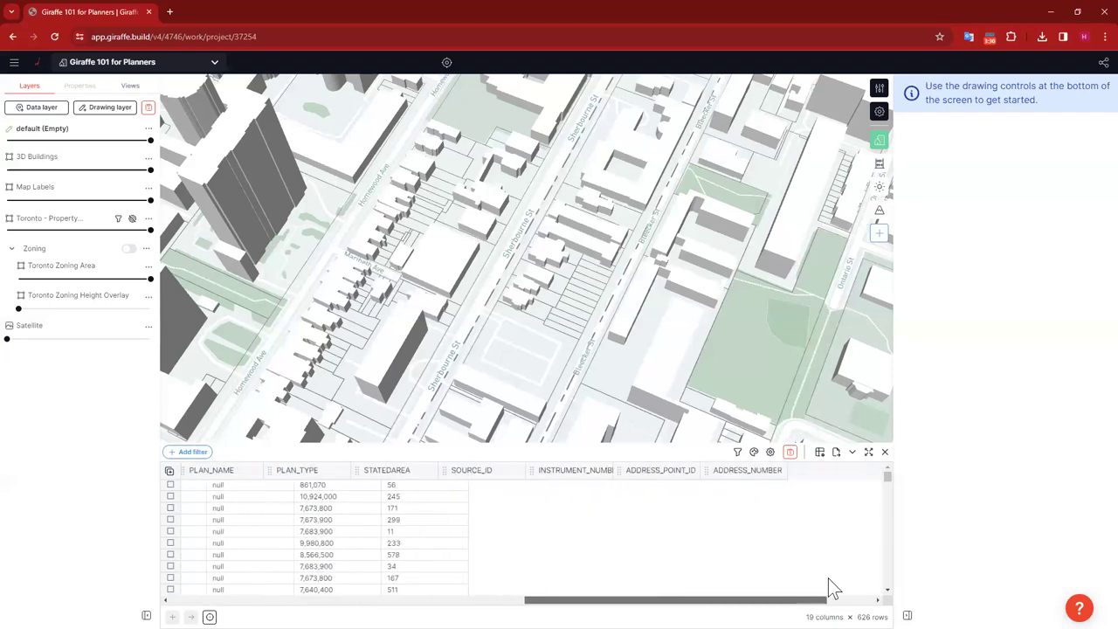
{"action": "scroll", "coordinate": [386, 583], "scroll_direction": "left", "scroll_amount": 15}
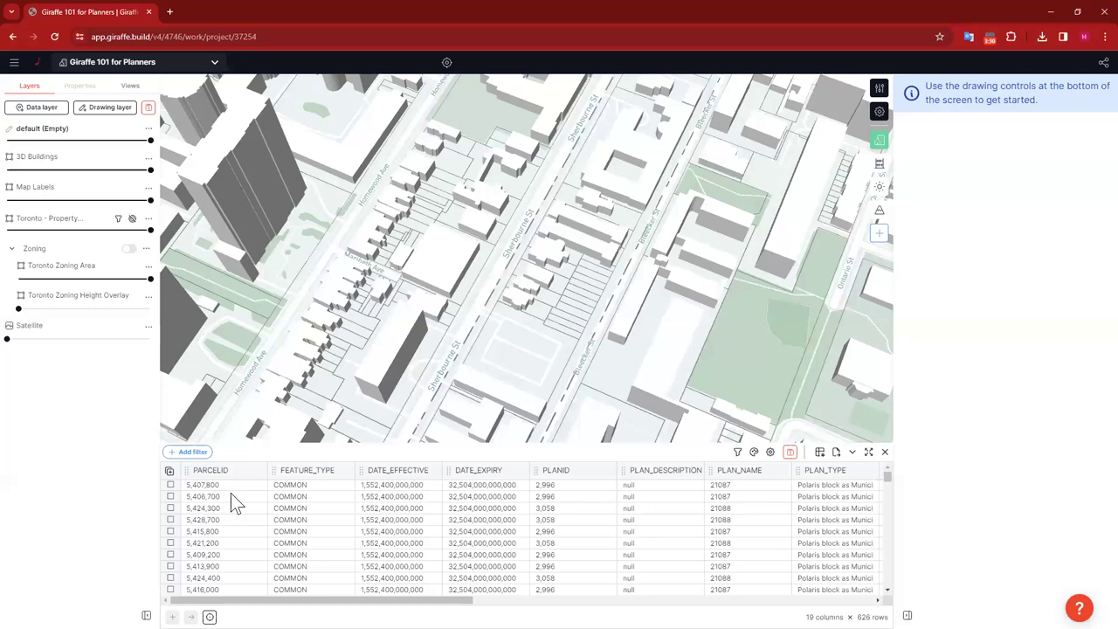
Step: Set the parcel layer's outline colour to deep blue
{"action": "left_click", "coordinate": [753, 452]}
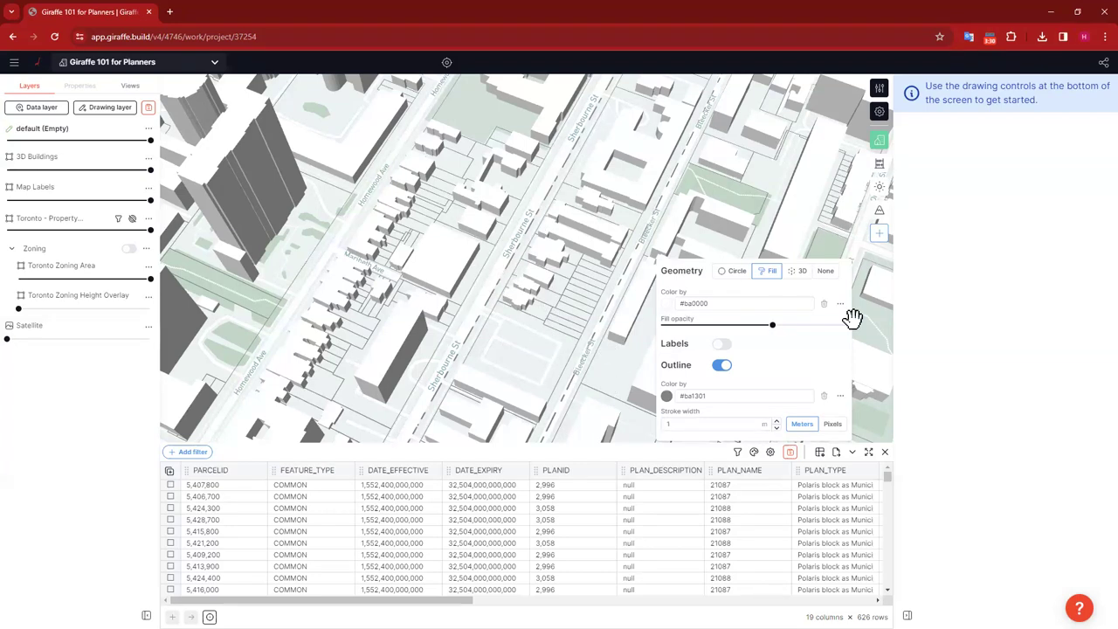
{"action": "left_click", "coordinate": [666, 397]}
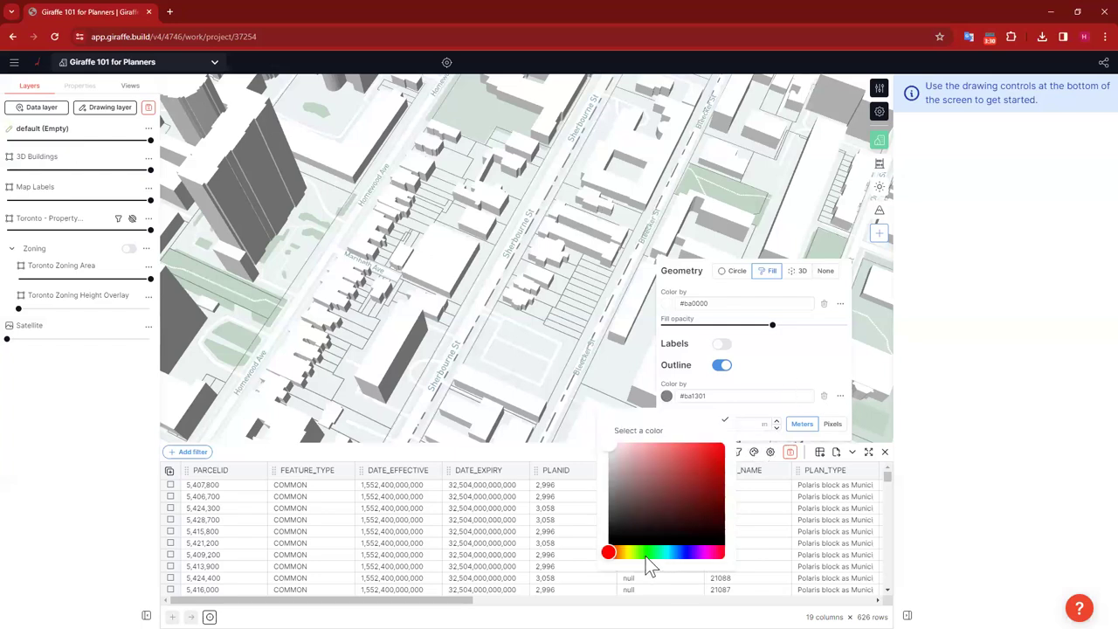
{"action": "left_click", "coordinate": [686, 552]}
{"action": "left_click", "coordinate": [724, 456]}
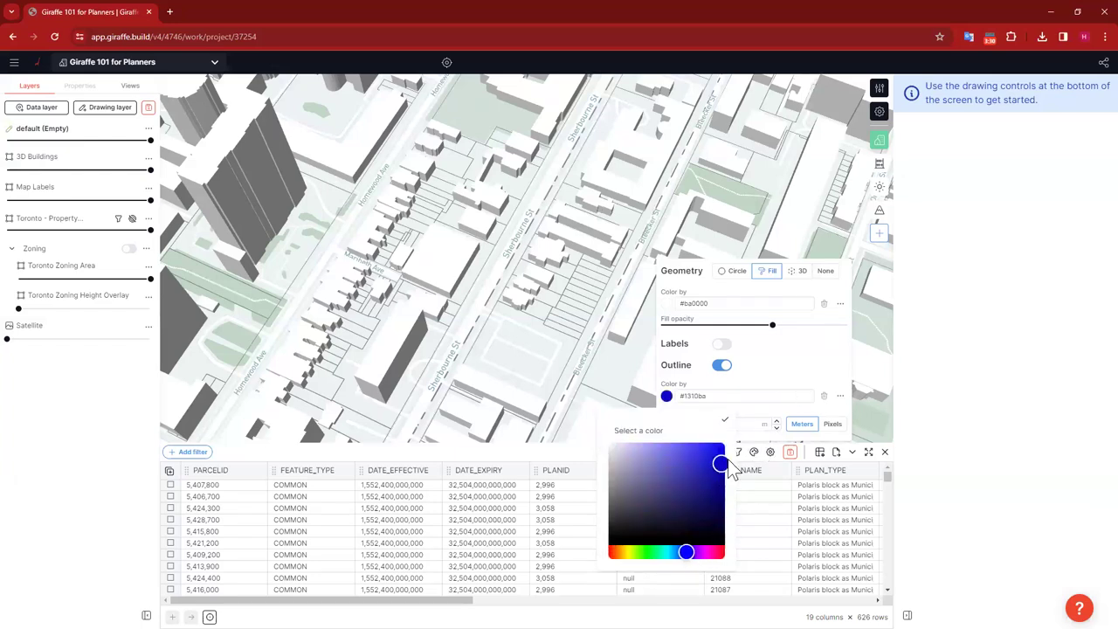
{"action": "left_click", "coordinate": [783, 363]}
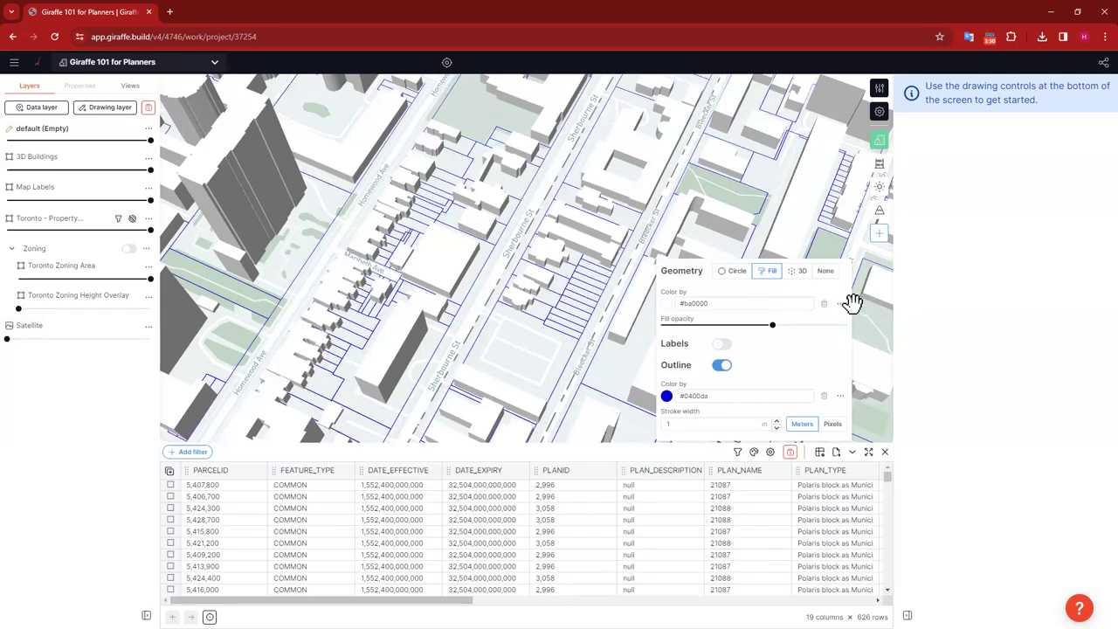
Step: Give the parcels a light green #7fe589 fill with low opacity
{"action": "left_click", "coordinate": [666, 304]}
{"action": "left_click", "coordinate": [649, 461]}
{"action": "left_click", "coordinate": [660, 360]}
{"action": "left_click", "coordinate": [802, 343]}
{"action": "left_click_drag", "start_coordinate": [774, 325], "coordinate": [698, 325]}
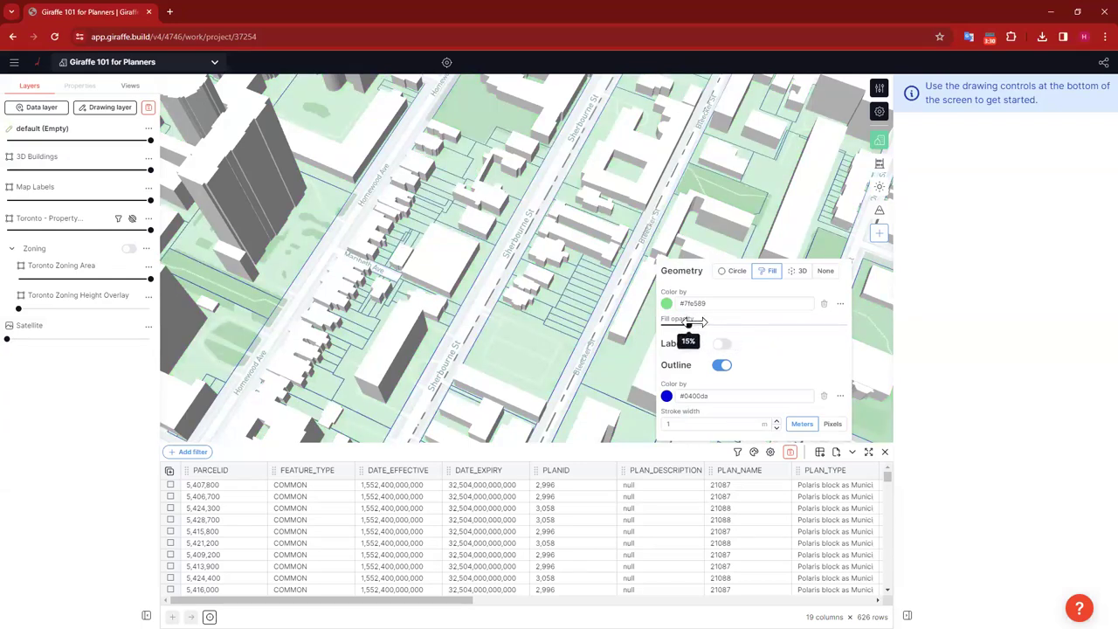
Step: Switch the parcel fill to a colour scale, trying FEATURE_TYPE and PLAN_DESCRIPTION before settling on PLAN_TYPE
{"action": "left_click", "coordinate": [839, 304]}
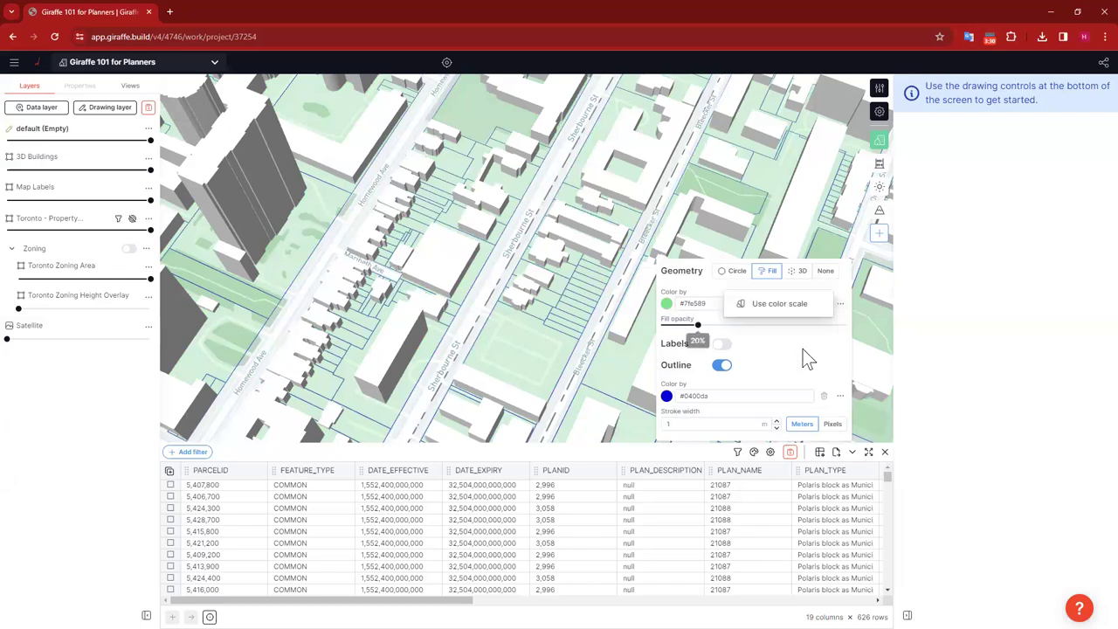
{"action": "left_click", "coordinate": [783, 306]}
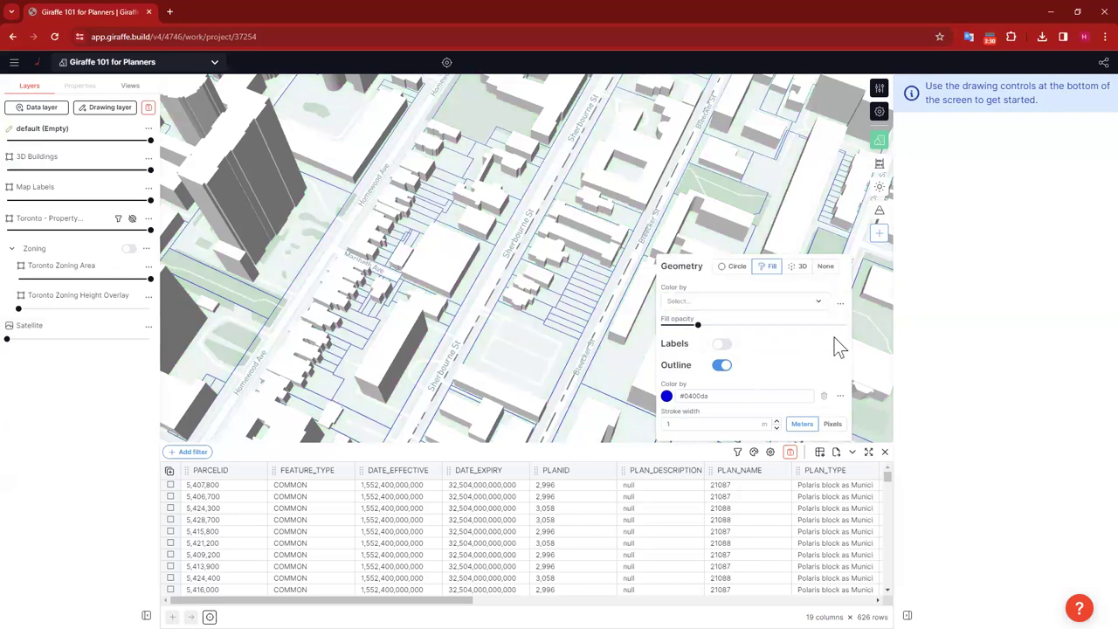
{"action": "left_click", "coordinate": [812, 306]}
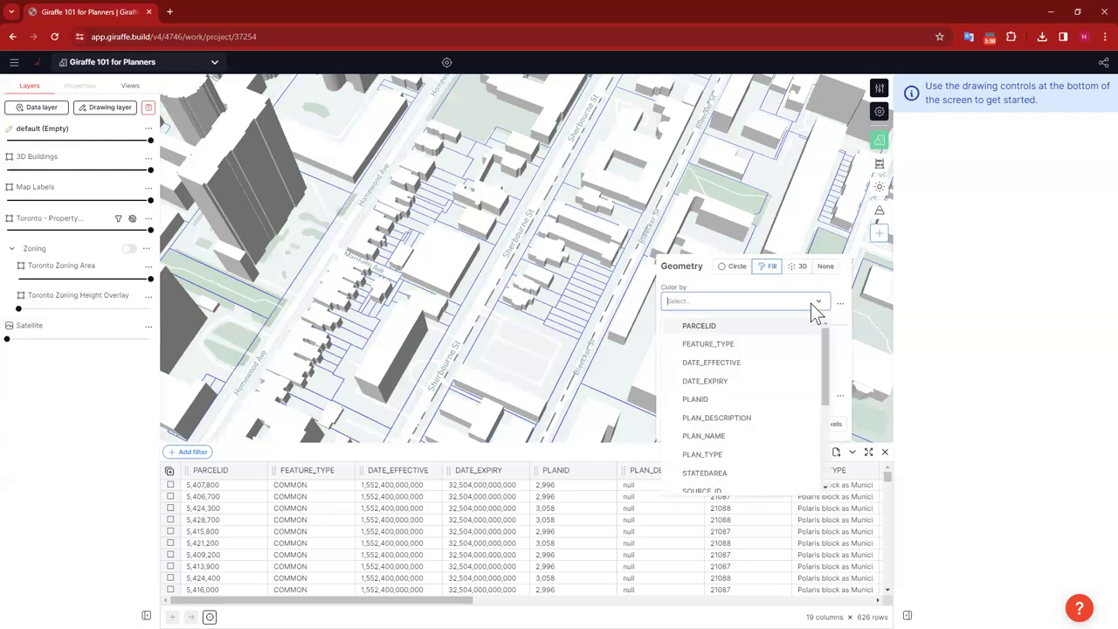
{"action": "left_click", "coordinate": [709, 344]}
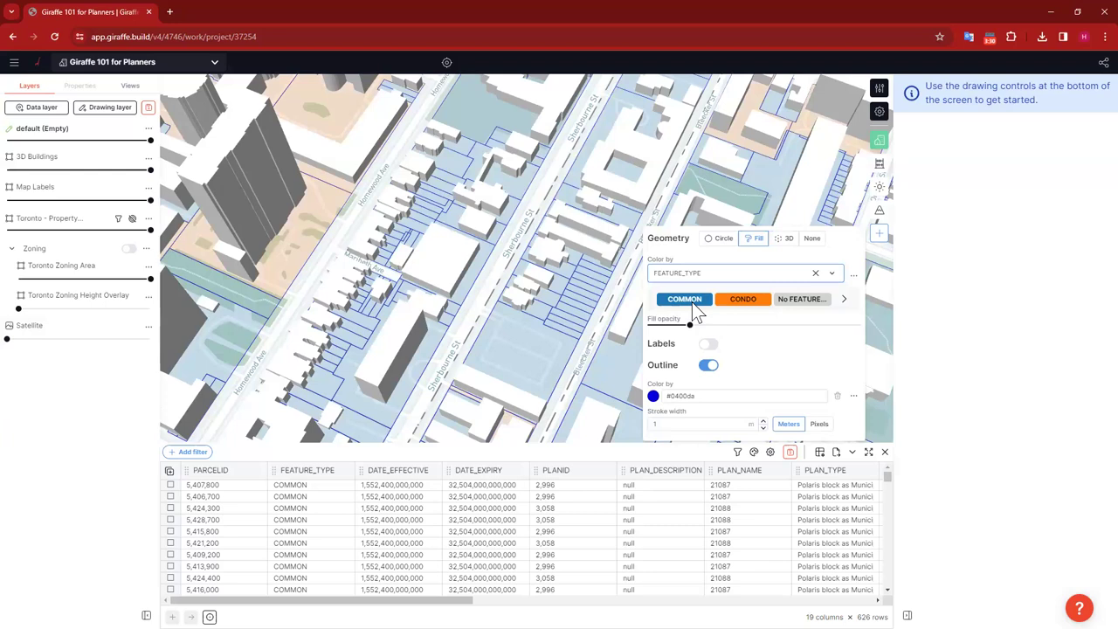
{"action": "left_click", "coordinate": [751, 277]}
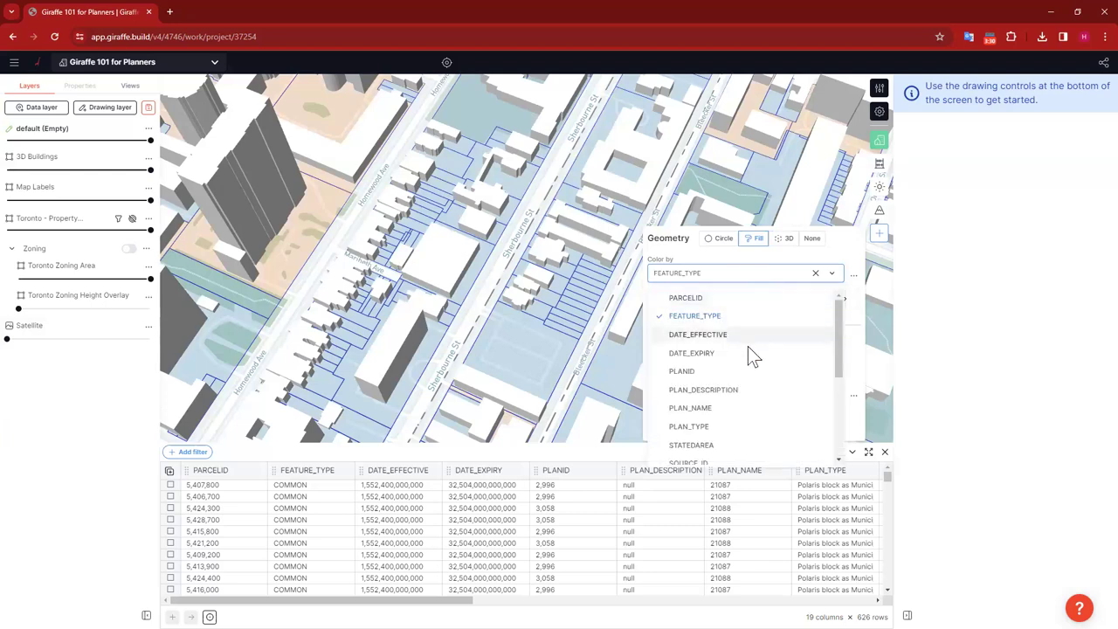
{"action": "left_click", "coordinate": [723, 390]}
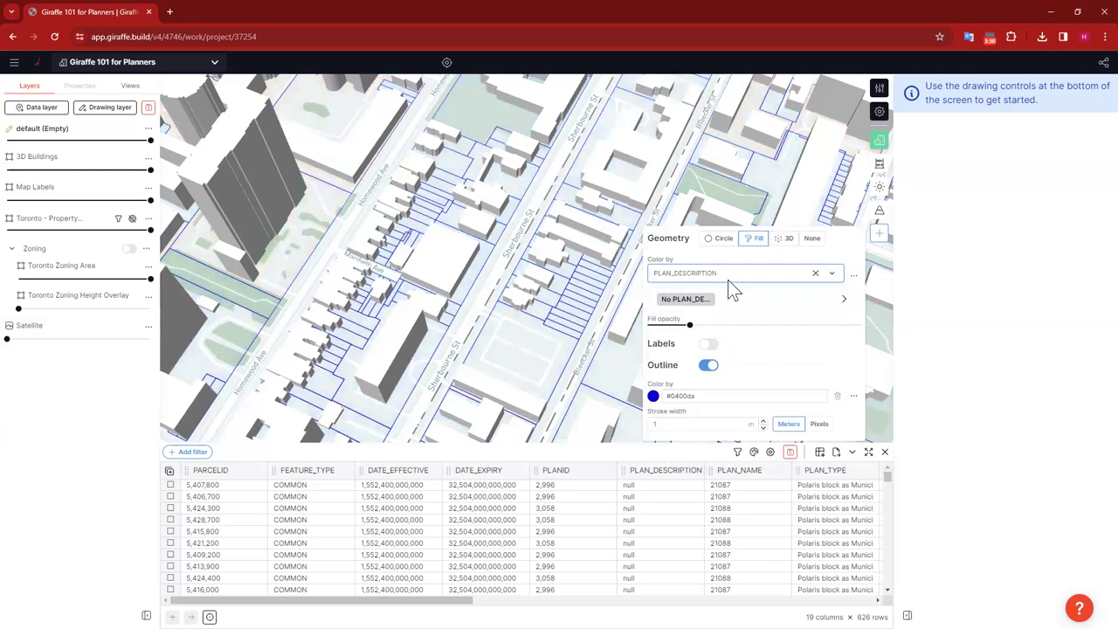
{"action": "left_click", "coordinate": [761, 272]}
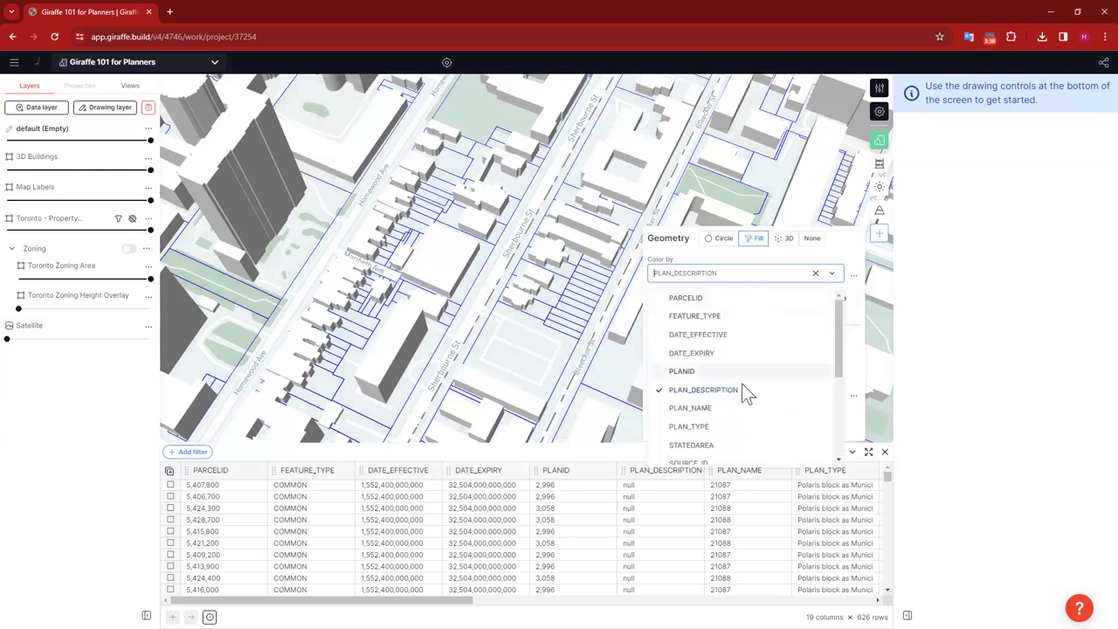
{"action": "scroll", "coordinate": [741, 363], "scroll_direction": "down", "scroll_amount": 1}
{"action": "scroll", "coordinate": [741, 365], "scroll_direction": "down", "scroll_amount": 4}
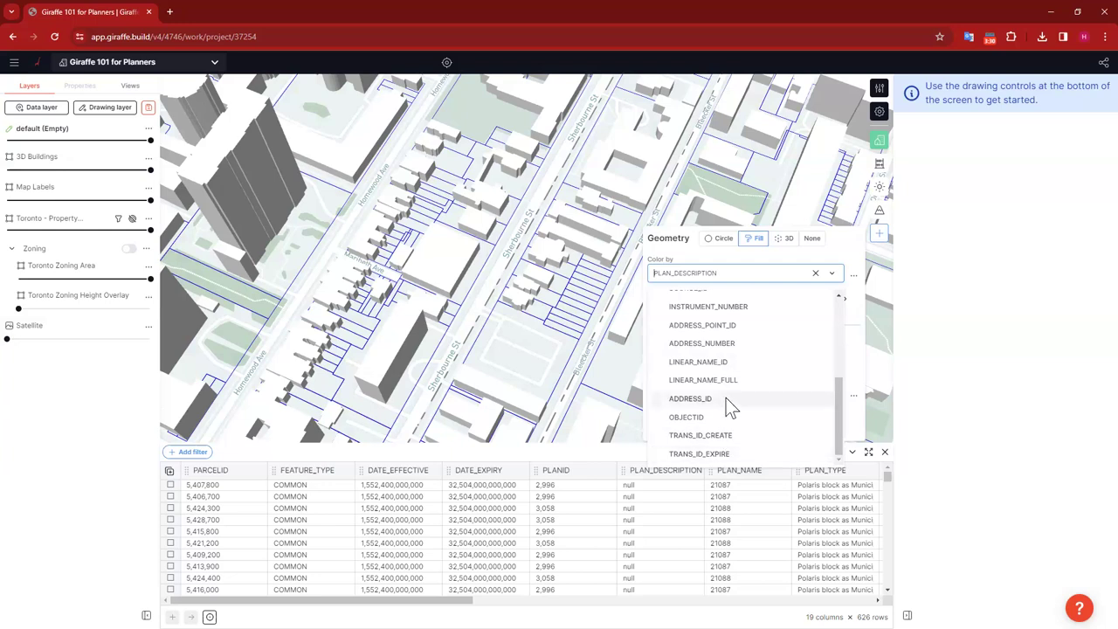
{"action": "scroll", "coordinate": [746, 365], "scroll_direction": "up", "scroll_amount": 2}
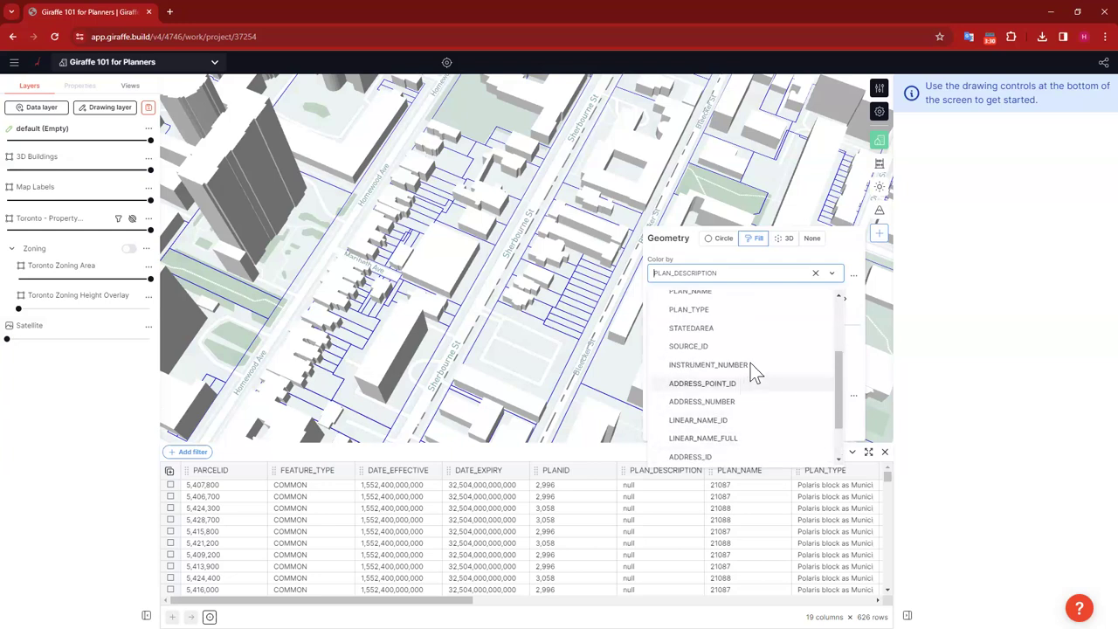
{"action": "scroll", "coordinate": [744, 333], "scroll_direction": "up", "scroll_amount": 2}
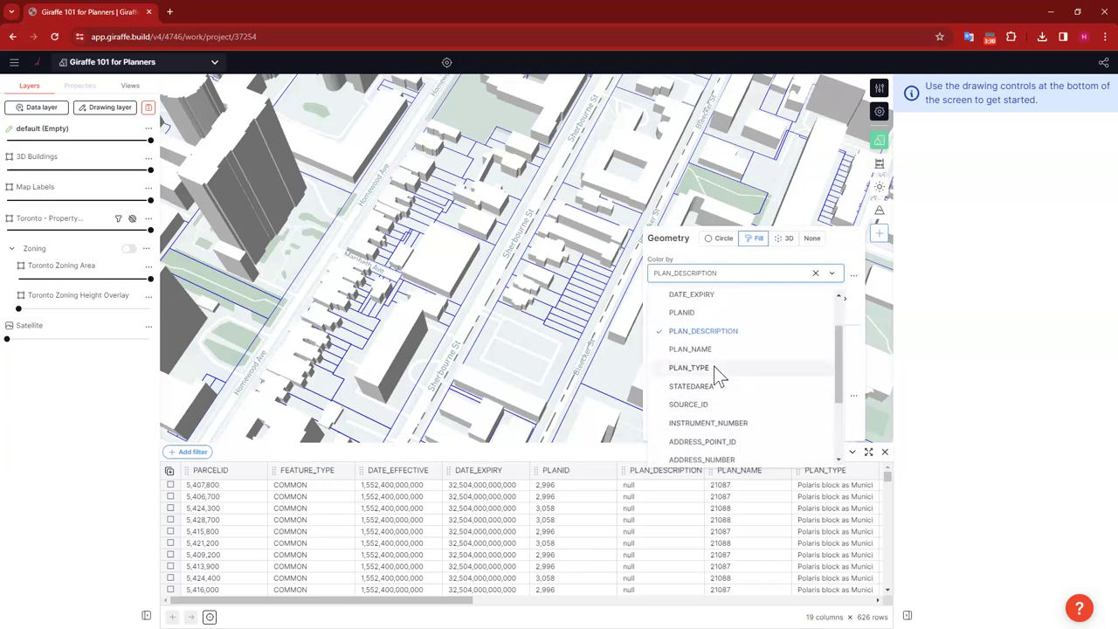
{"action": "left_click", "coordinate": [689, 367]}
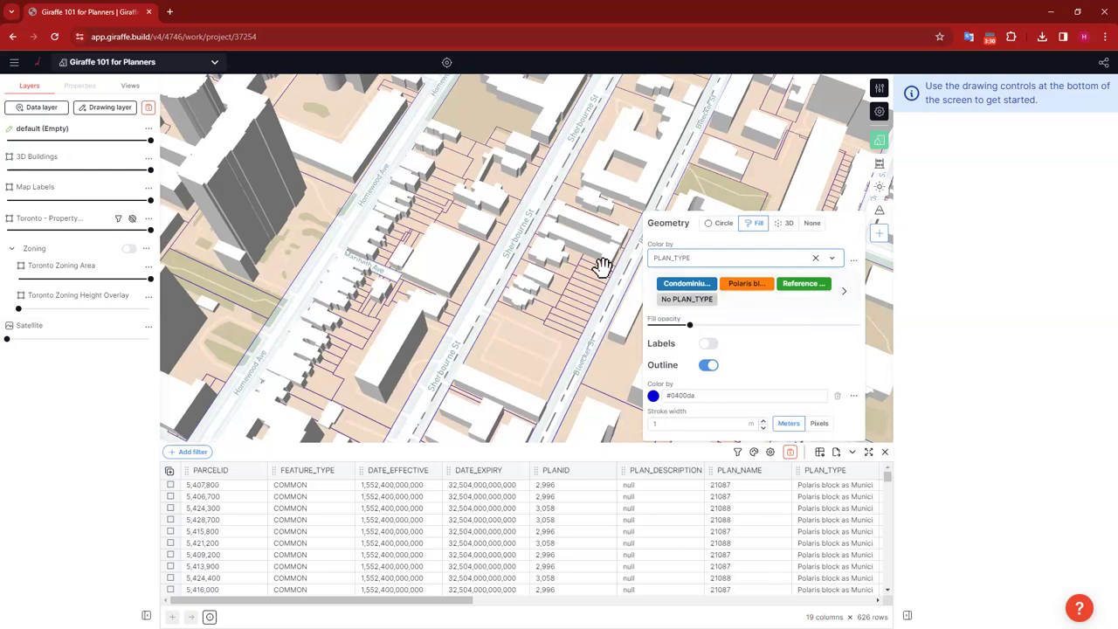
Step: Review the PLAN_TYPE colour map categories, close it, and inspect one parcel's attributes
{"action": "left_click_drag", "start_coordinate": [372, 599], "coordinate": [460, 599]}
{"action": "scroll", "coordinate": [524, 532], "scroll_direction": "right", "scroll_amount": 3}
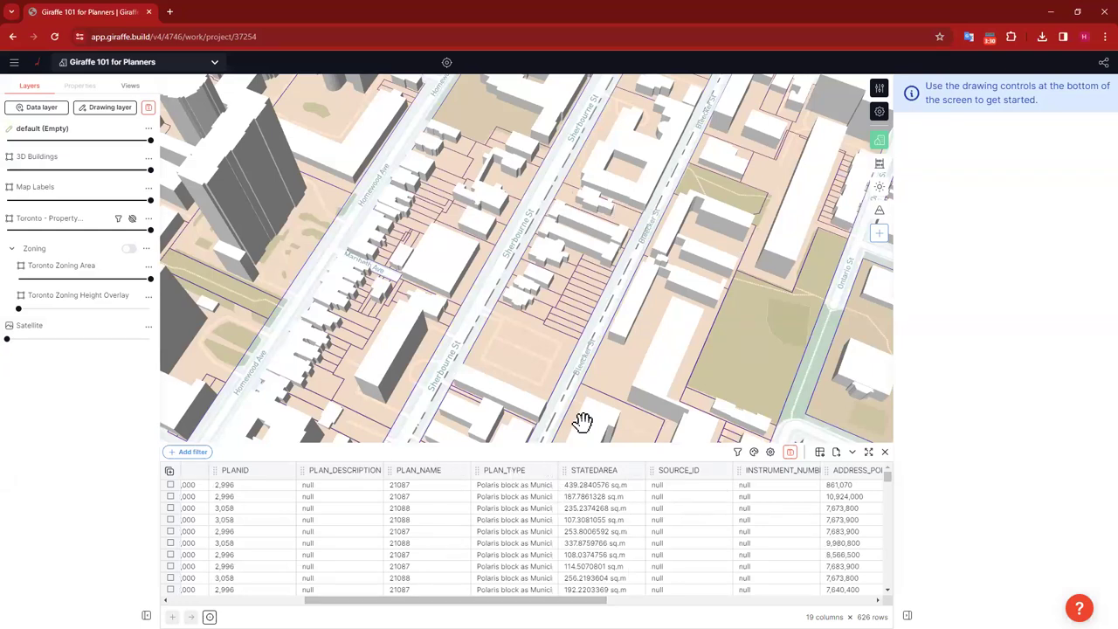
{"action": "left_click", "coordinate": [770, 452]}
{"action": "left_click", "coordinate": [796, 293]}
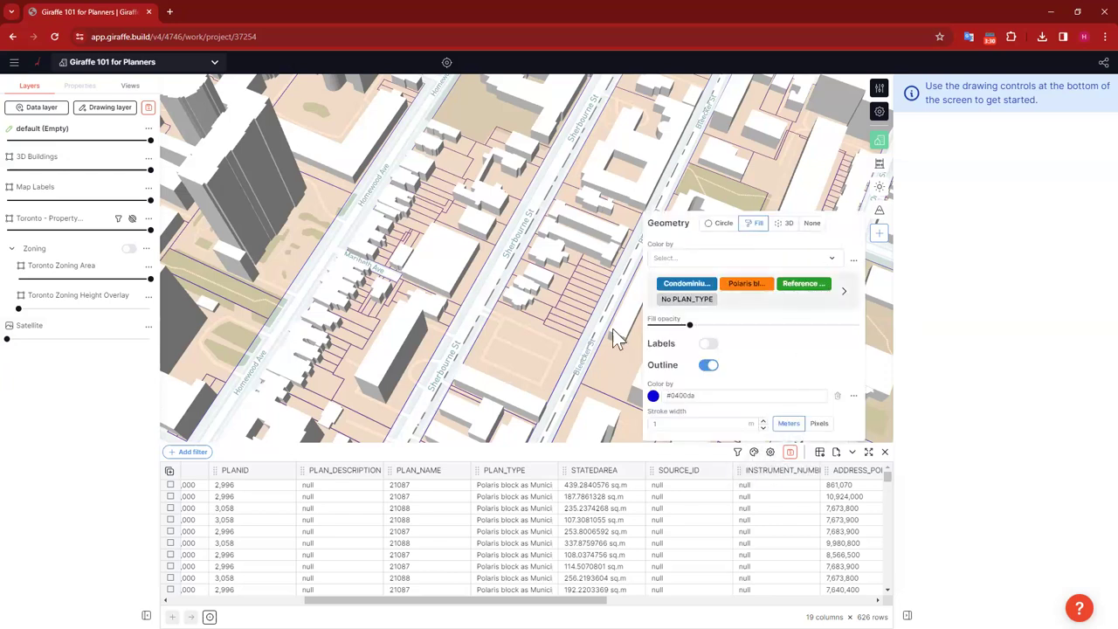
{"action": "left_click_drag", "start_coordinate": [594, 381], "coordinate": [586, 396]}
{"action": "left_click", "coordinate": [636, 396]}
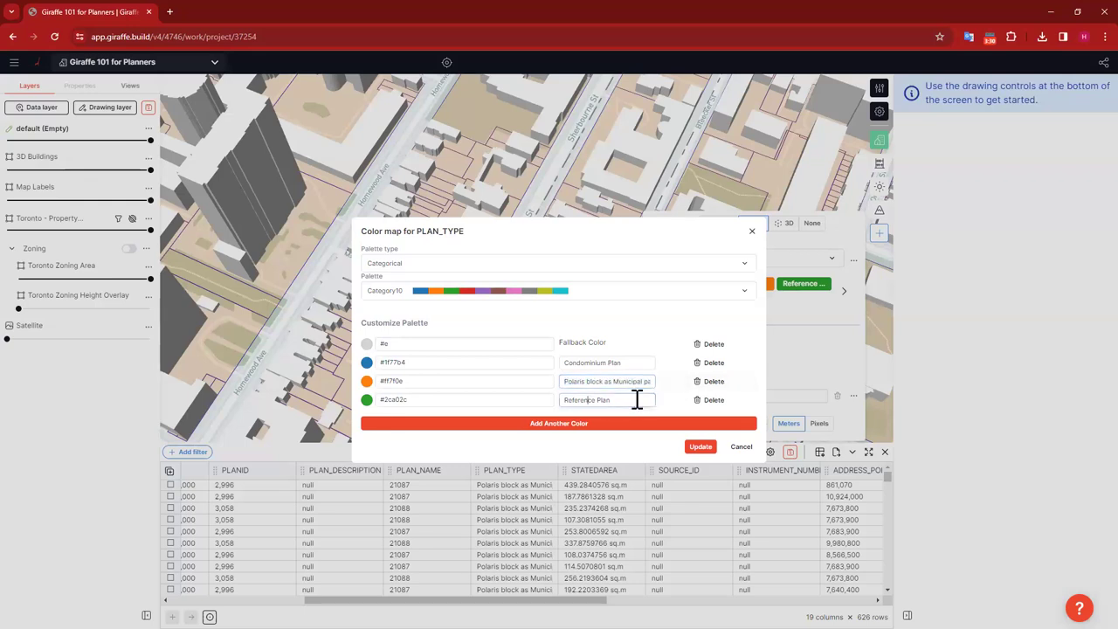
{"action": "left_click", "coordinate": [750, 231]}
{"action": "left_click", "coordinate": [729, 170]}
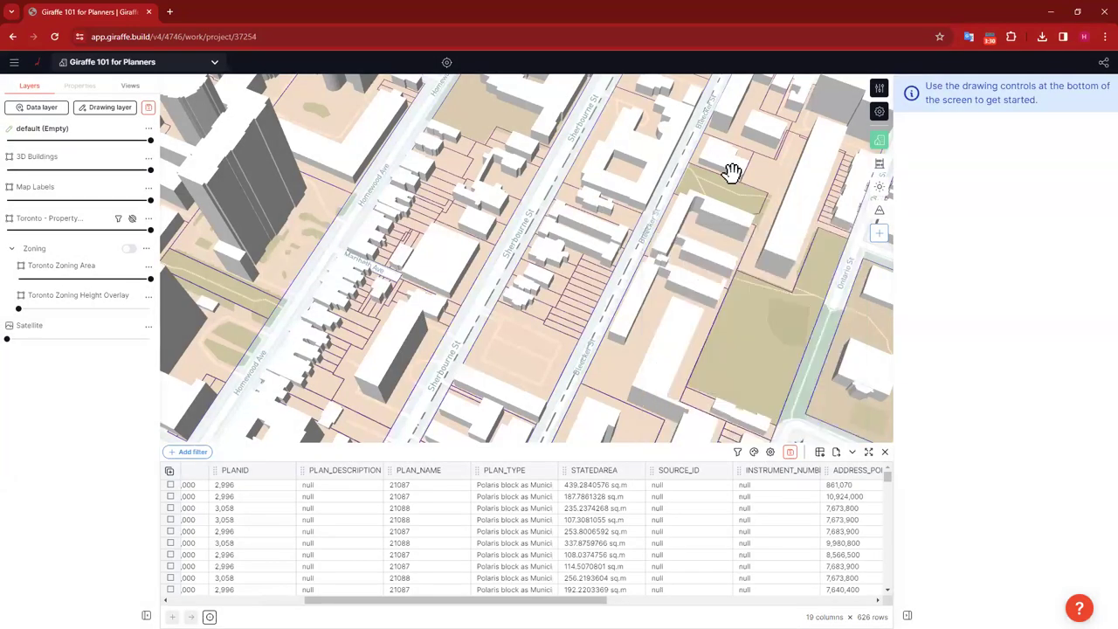
Step: Zoom out around Sherbourne St, close the parcel details, and return the table to its first columns
{"action": "scroll", "coordinate": [582, 307], "scroll_direction": "down", "scroll_amount": 5}
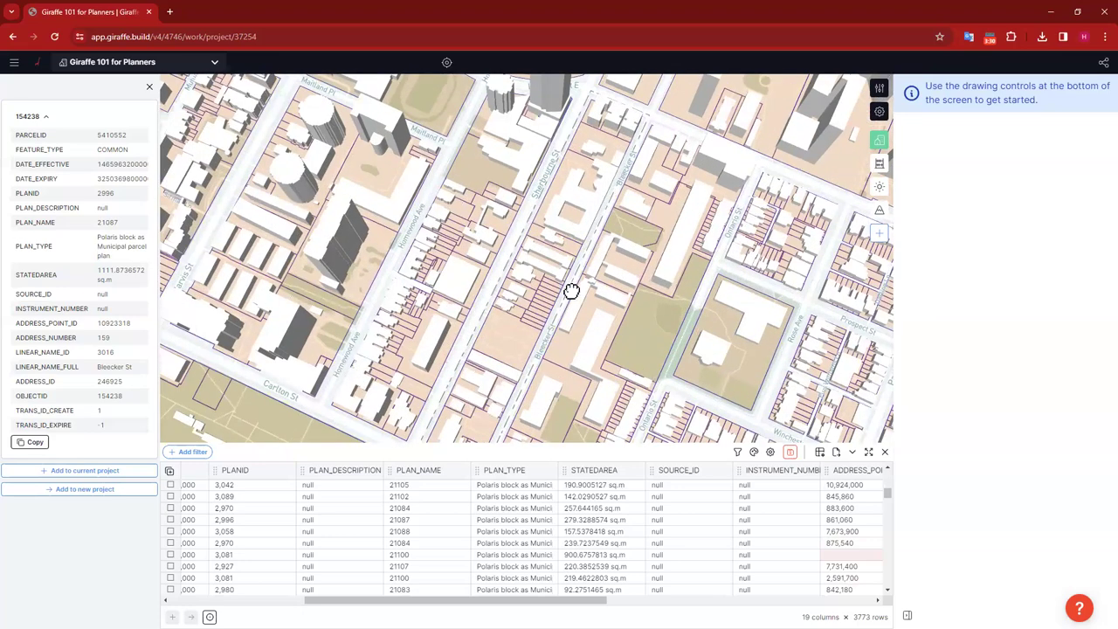
{"action": "left_click", "coordinate": [150, 88]}
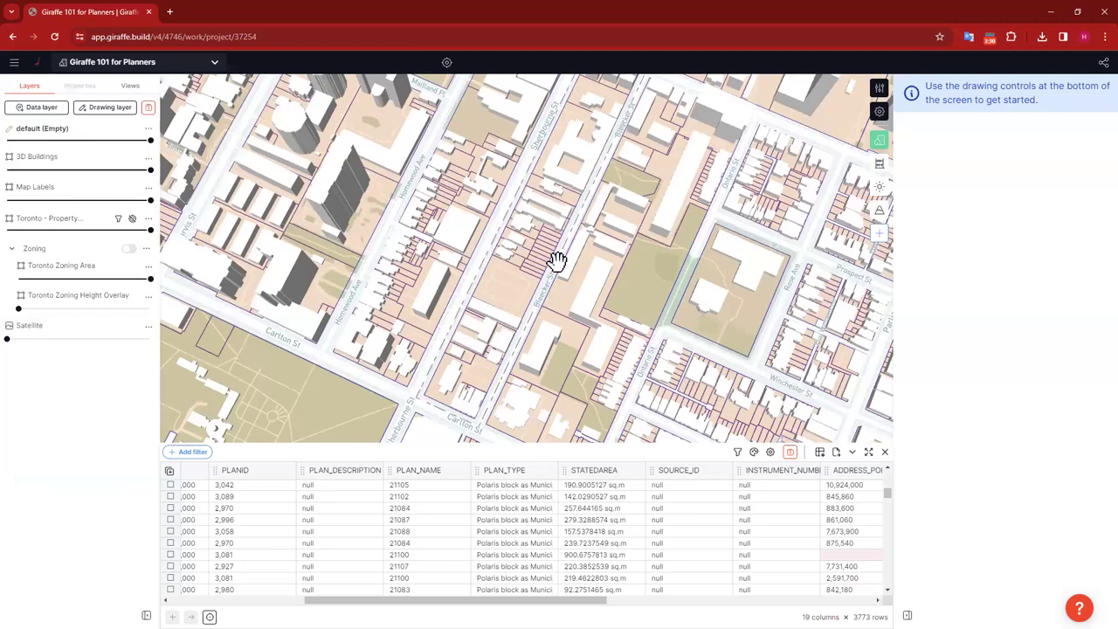
{"action": "scroll", "coordinate": [524, 537], "scroll_direction": "left", "scroll_amount": 5}
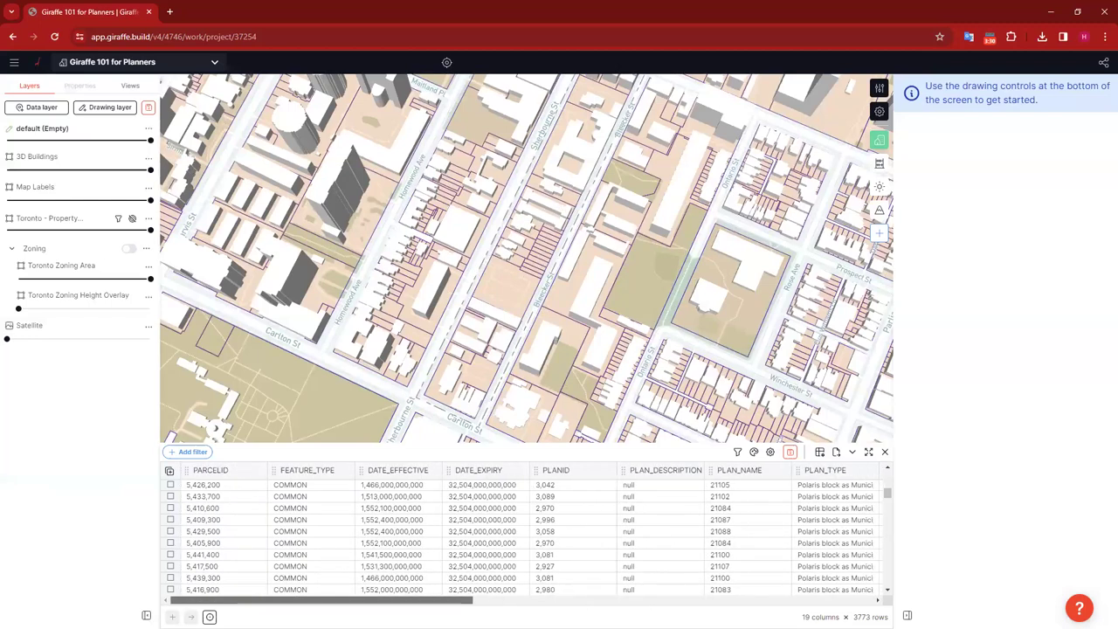
{"action": "left_click", "coordinate": [345, 471]}
{"action": "left_click", "coordinate": [353, 518]}
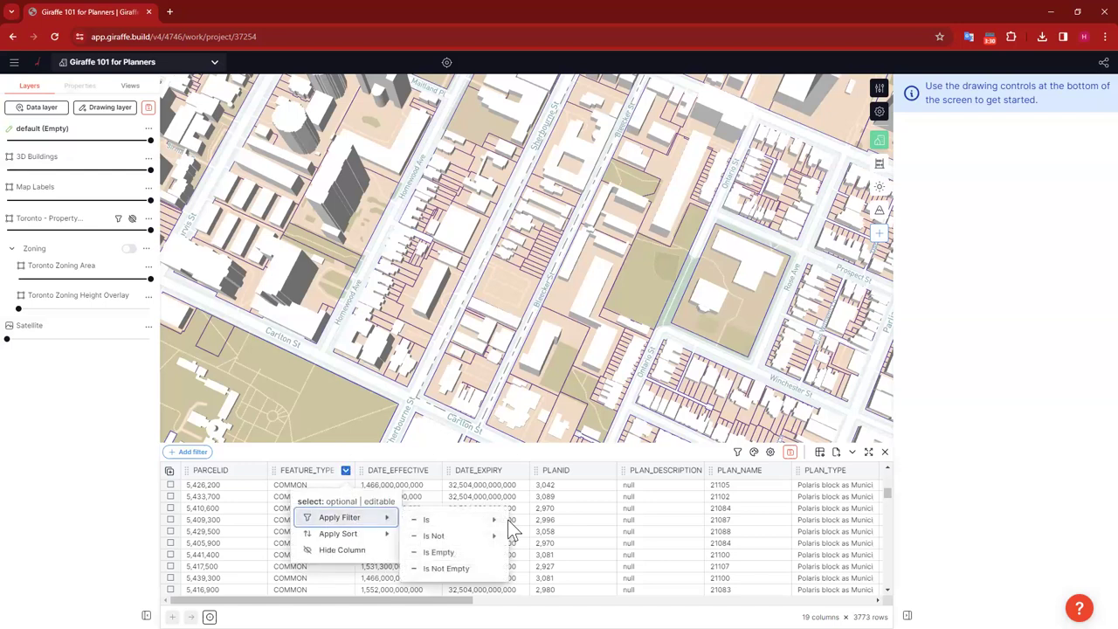
{"action": "left_click", "coordinate": [454, 522]}
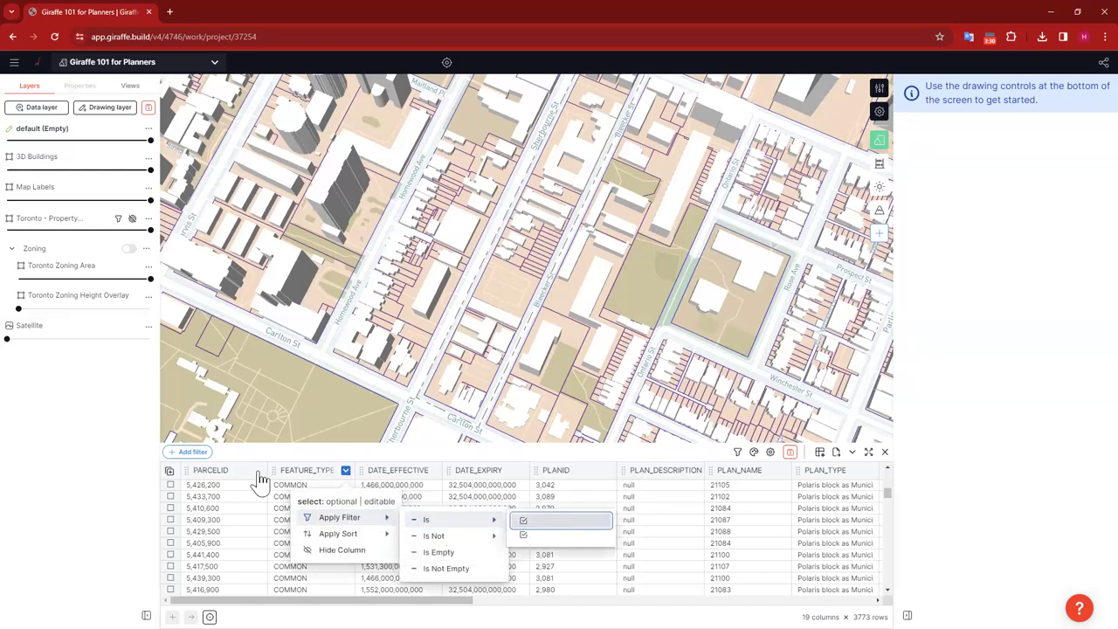
{"action": "left_click", "coordinate": [185, 413]}
{"action": "left_click", "coordinate": [168, 457]}
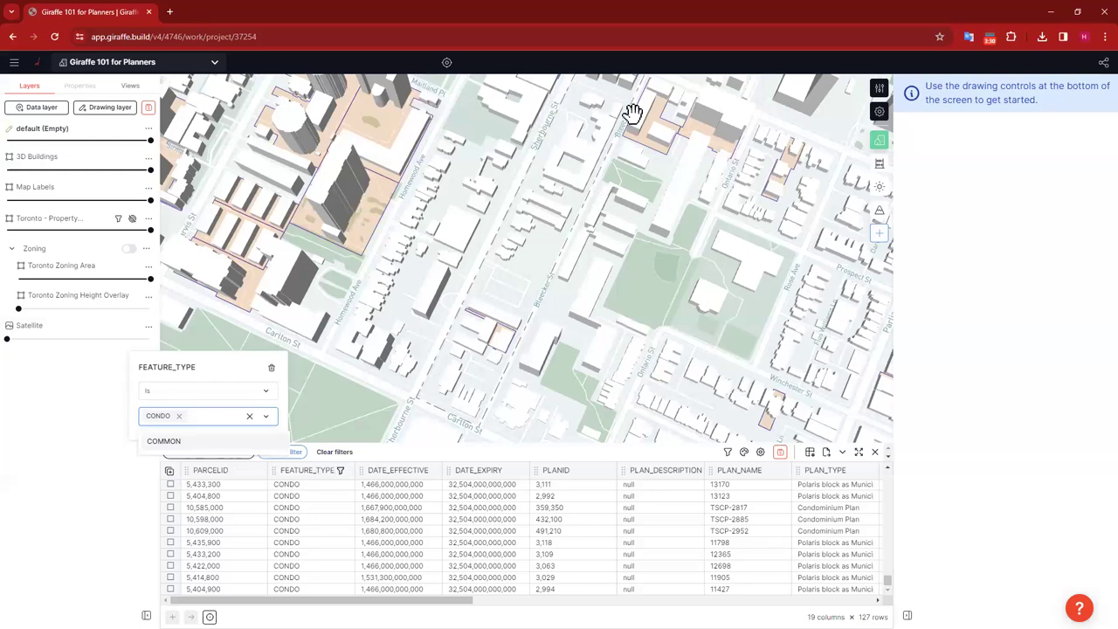
{"action": "left_click_drag", "start_coordinate": [648, 288], "coordinate": [683, 152]}
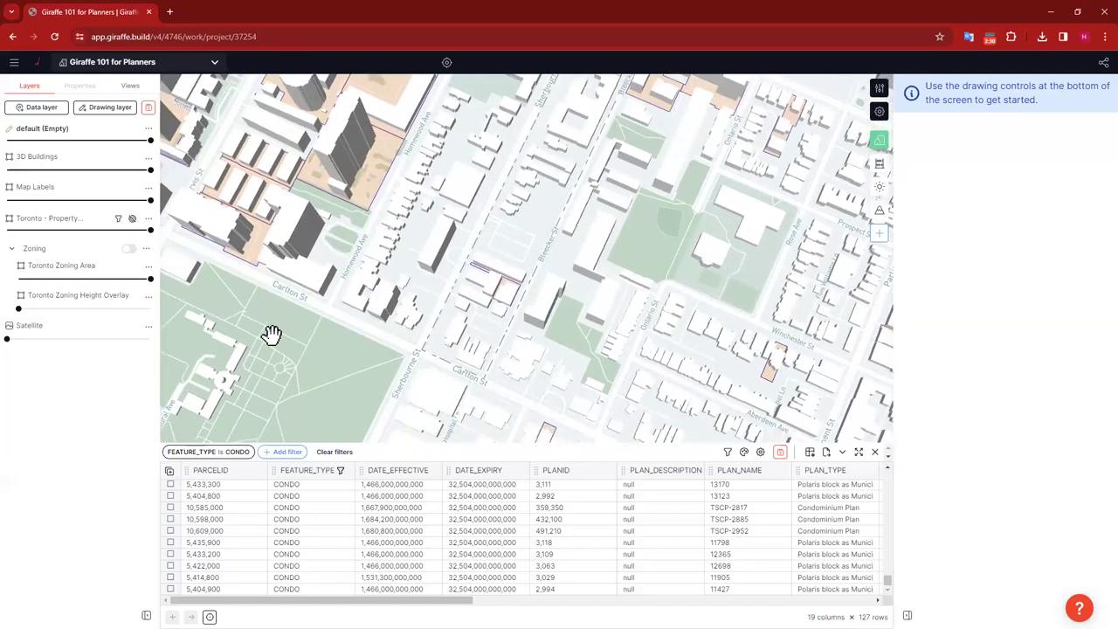
{"action": "left_click", "coordinate": [241, 453]}
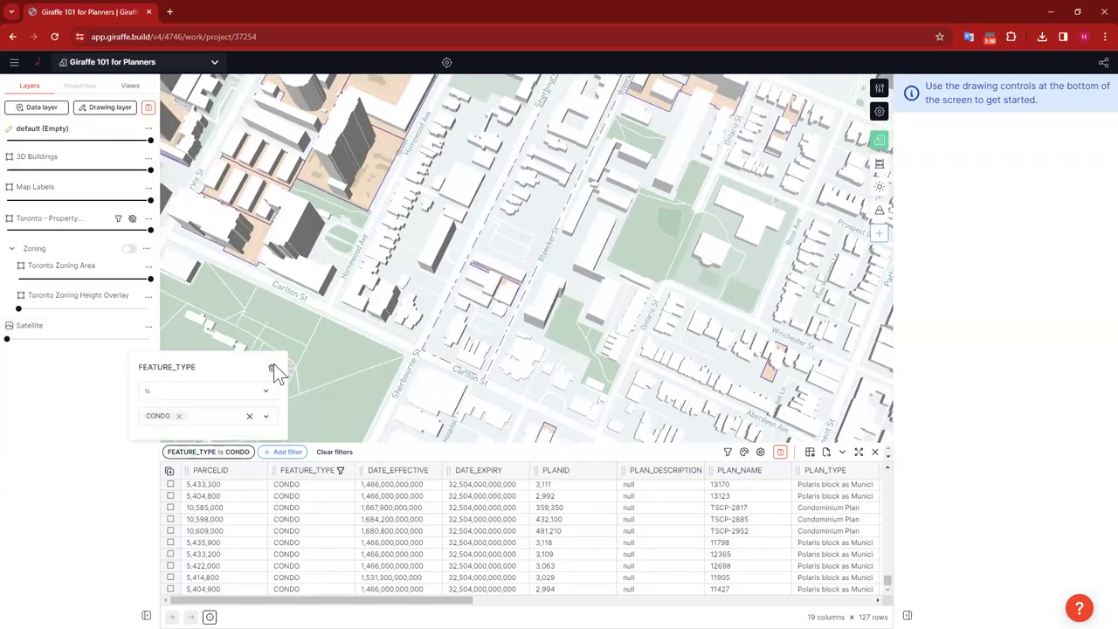
{"action": "left_click", "coordinate": [335, 452]}
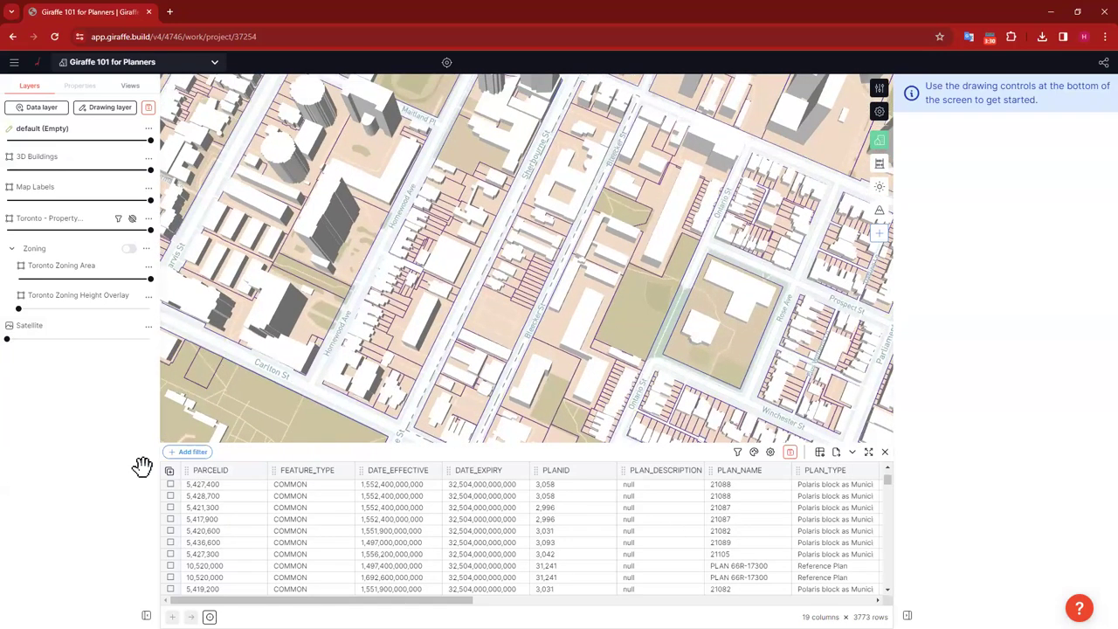
Step: Add an include geometry filter with a four-corner boundary around the Sherbourne–Bleecker strip, leaving 96 parcels
{"action": "left_click", "coordinate": [194, 451]}
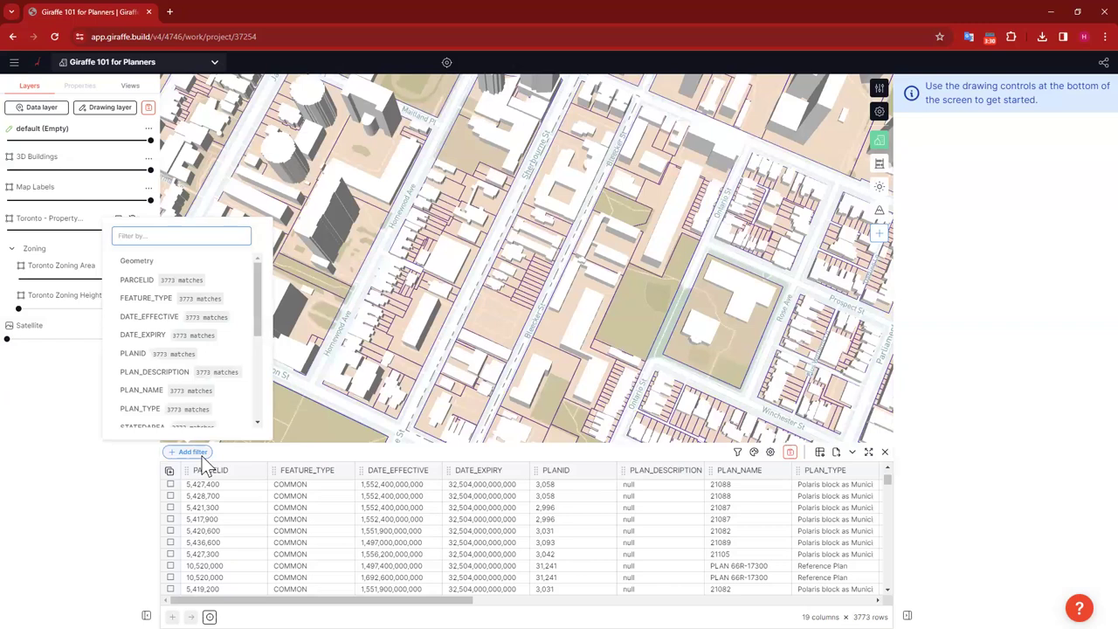
{"action": "left_click", "coordinate": [157, 261]}
{"action": "left_click", "coordinate": [226, 507]}
{"action": "left_click", "coordinate": [181, 529]}
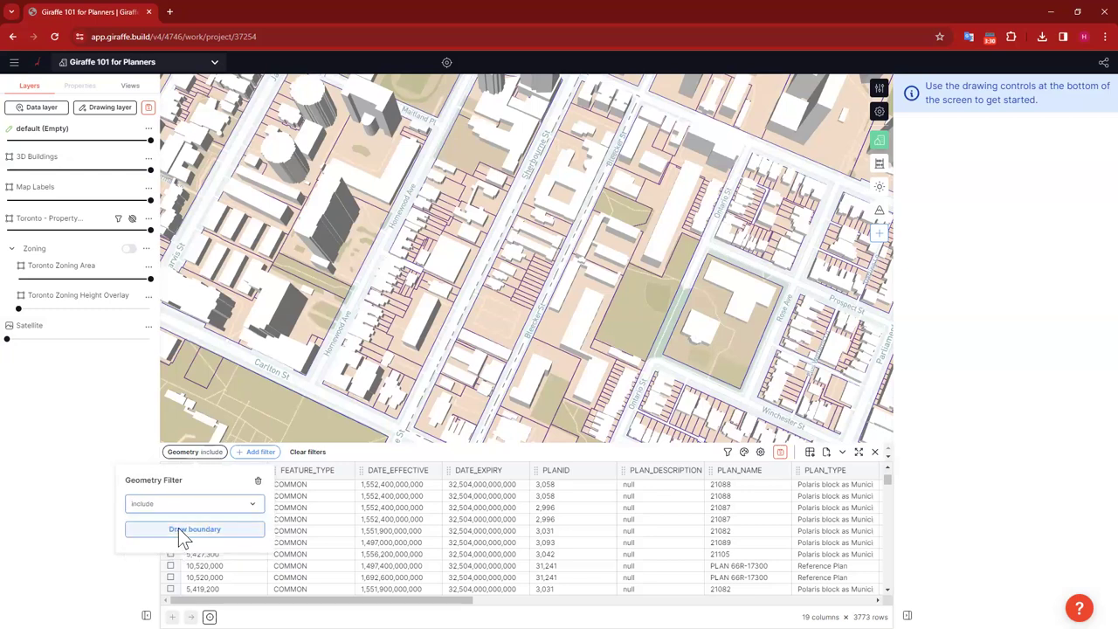
{"action": "left_click", "coordinate": [179, 527]}
{"action": "scroll", "coordinate": [471, 354], "scroll_direction": "down", "scroll_amount": 2}
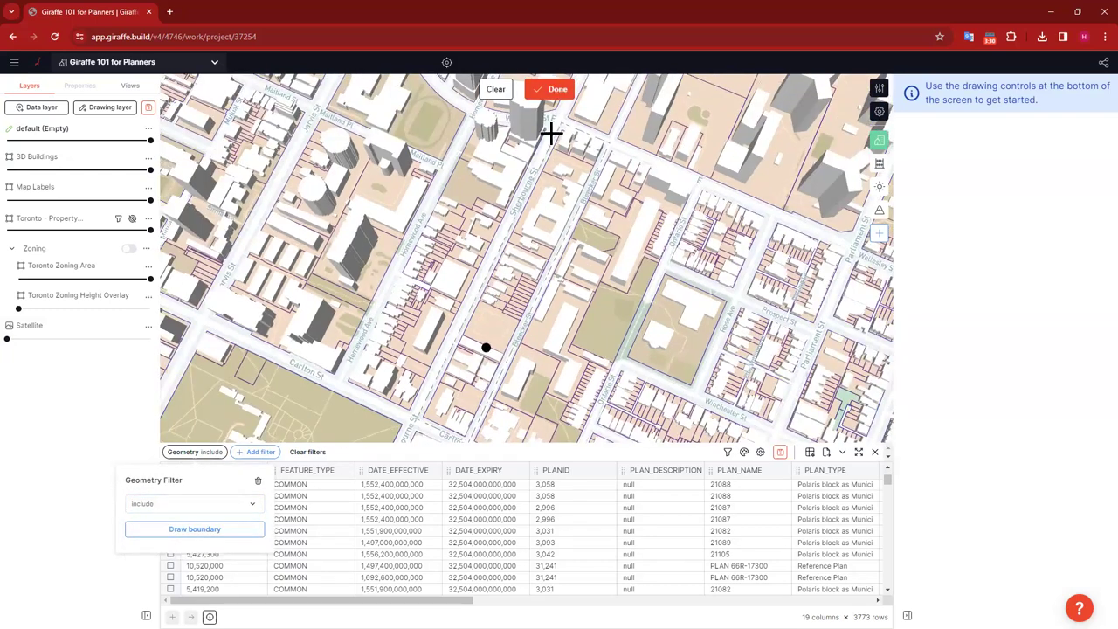
{"action": "left_click", "coordinate": [414, 415]}
{"action": "left_click", "coordinate": [468, 438]}
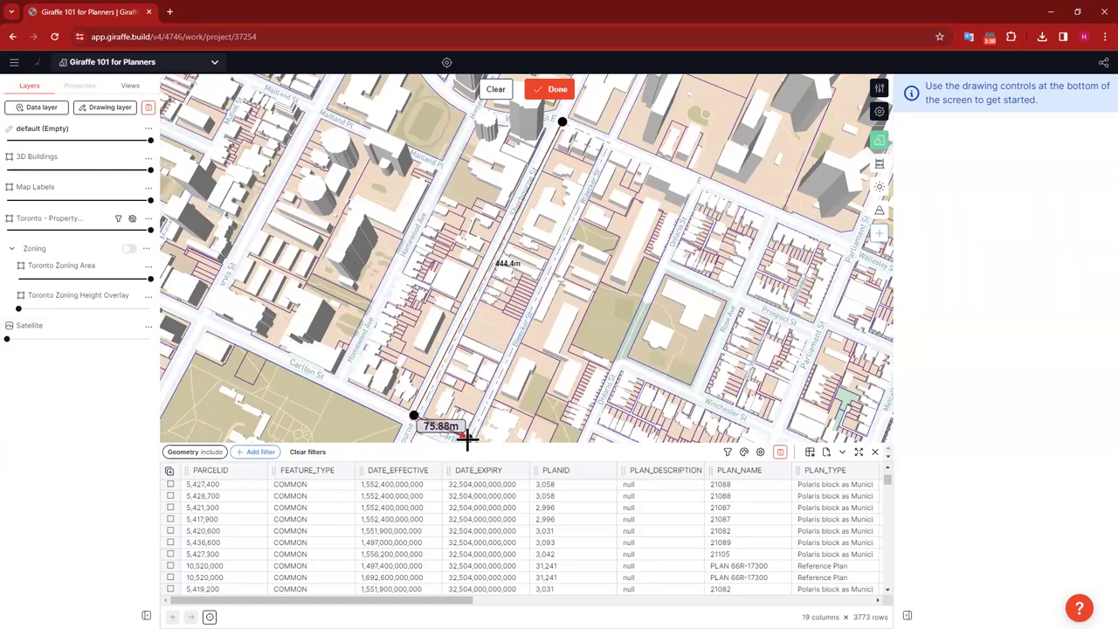
{"action": "left_click", "coordinate": [609, 142]}
{"action": "left_click", "coordinate": [561, 121]}
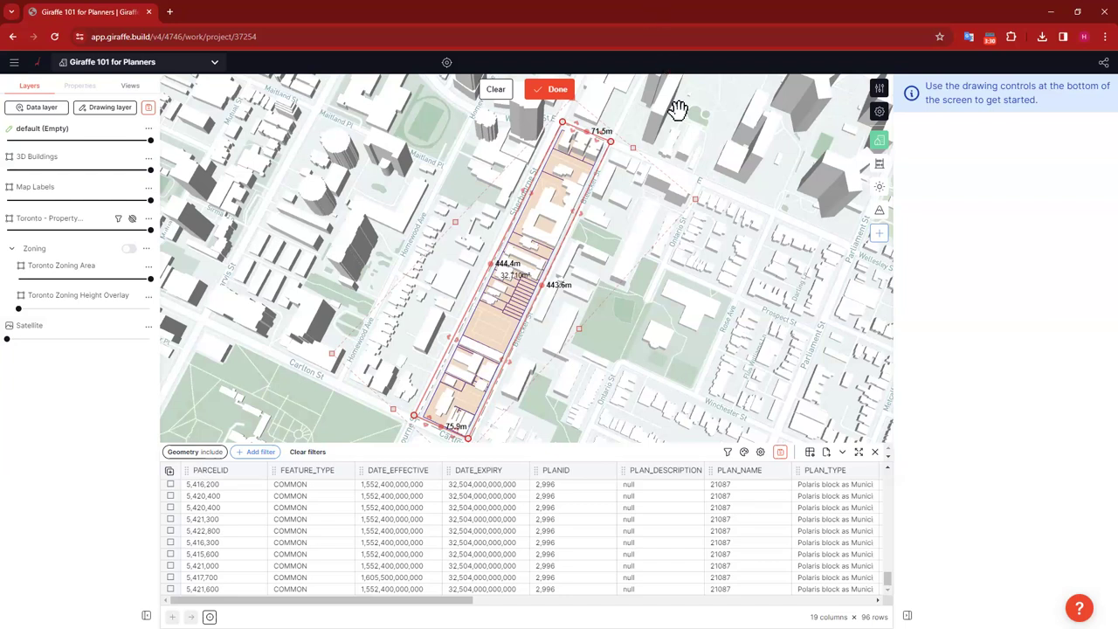
{"action": "left_click", "coordinate": [539, 91]}
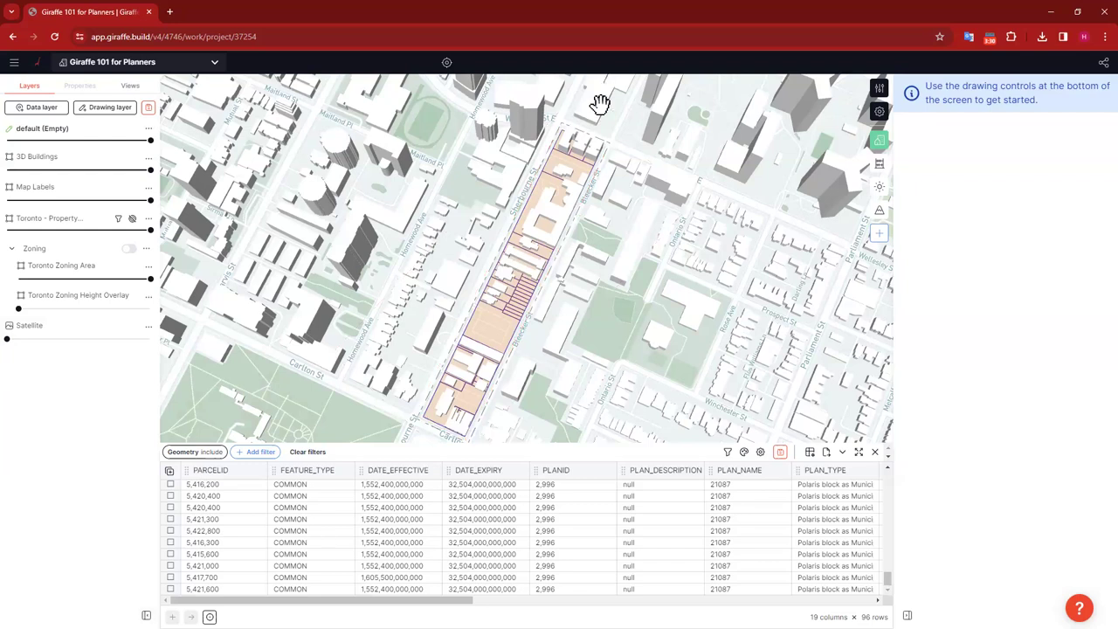
Step: Reopen the geometry filter and reconfirm the drawn boundary unchanged
{"action": "left_click", "coordinate": [194, 452]}
{"action": "left_click", "coordinate": [196, 530]}
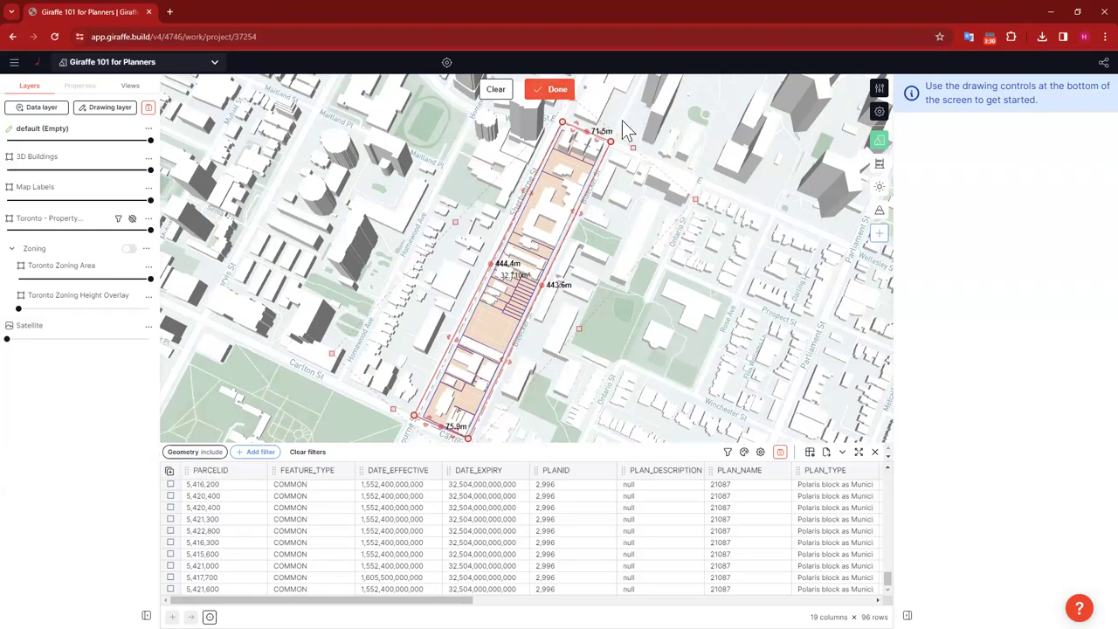
{"action": "left_click", "coordinate": [550, 88]}
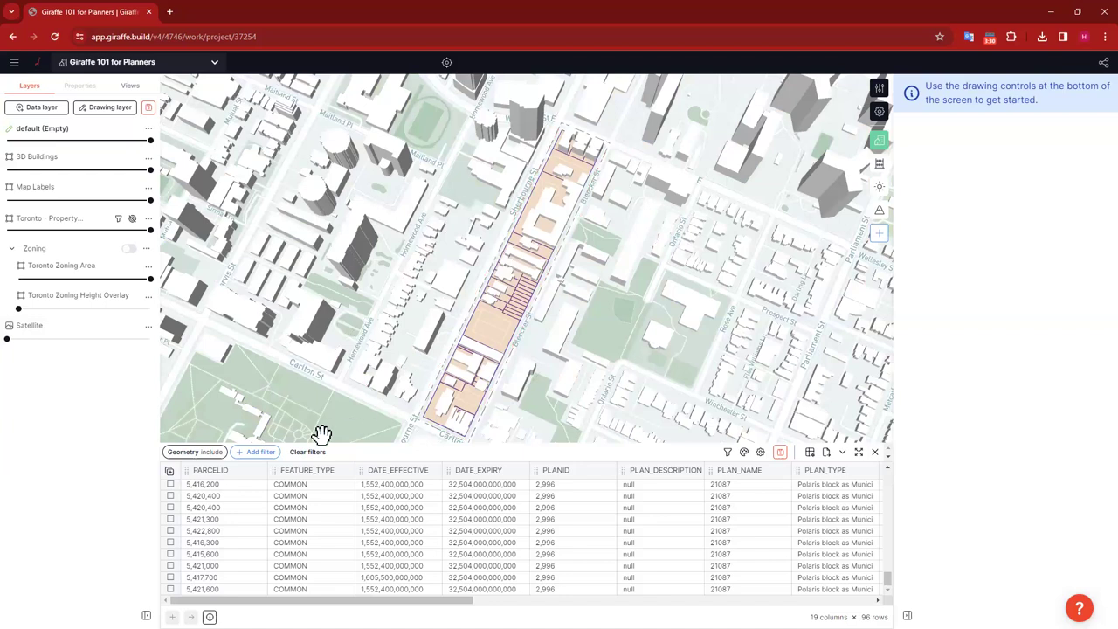
Step: View two filtered parcels' details, tick one row, then clear all row ticks
{"action": "left_click", "coordinate": [169, 484]}
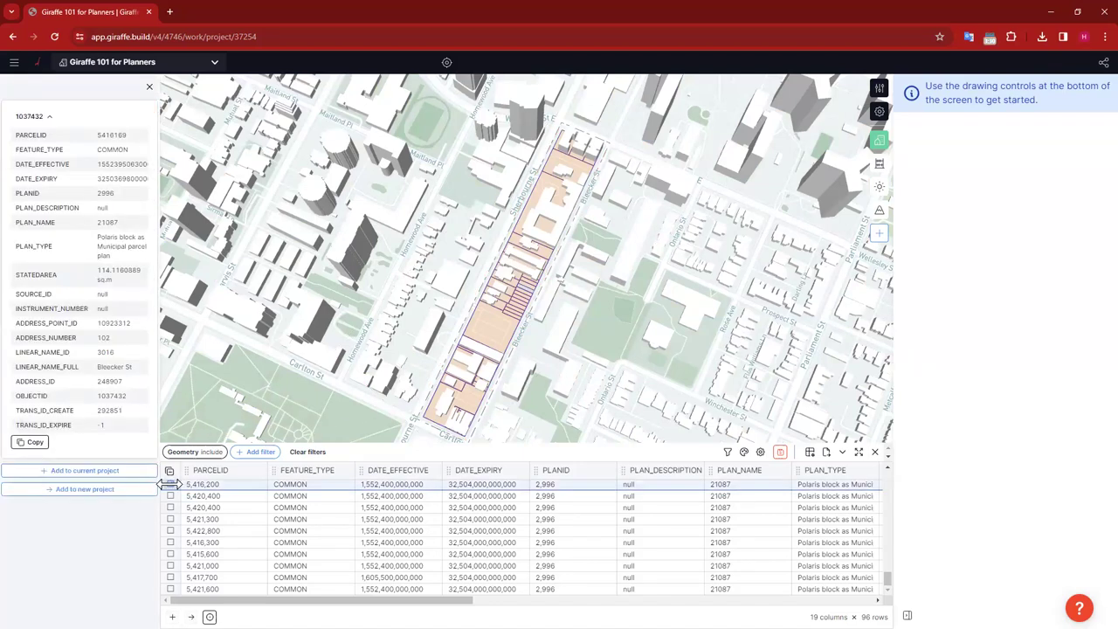
{"action": "left_click", "coordinate": [169, 495]}
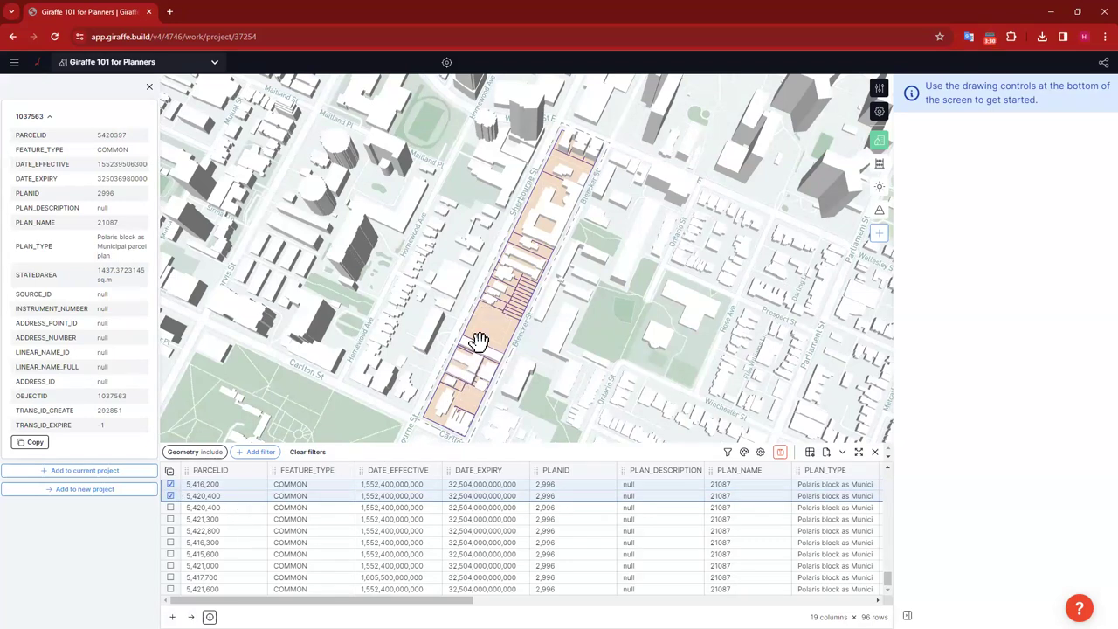
{"action": "left_click", "coordinate": [170, 507]}
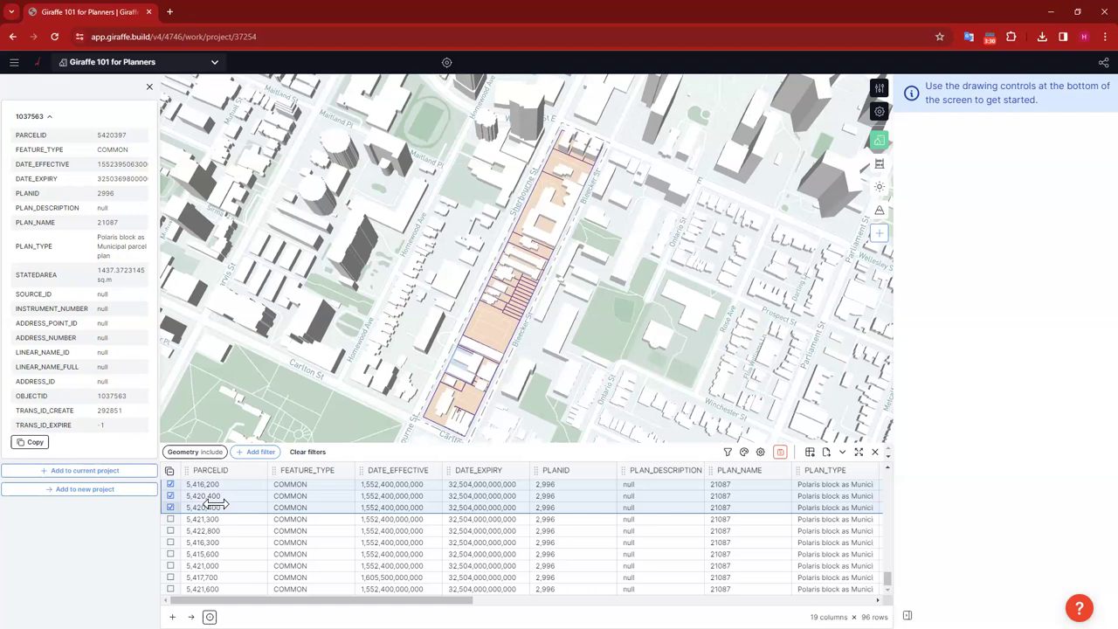
{"action": "left_click", "coordinate": [169, 469]}
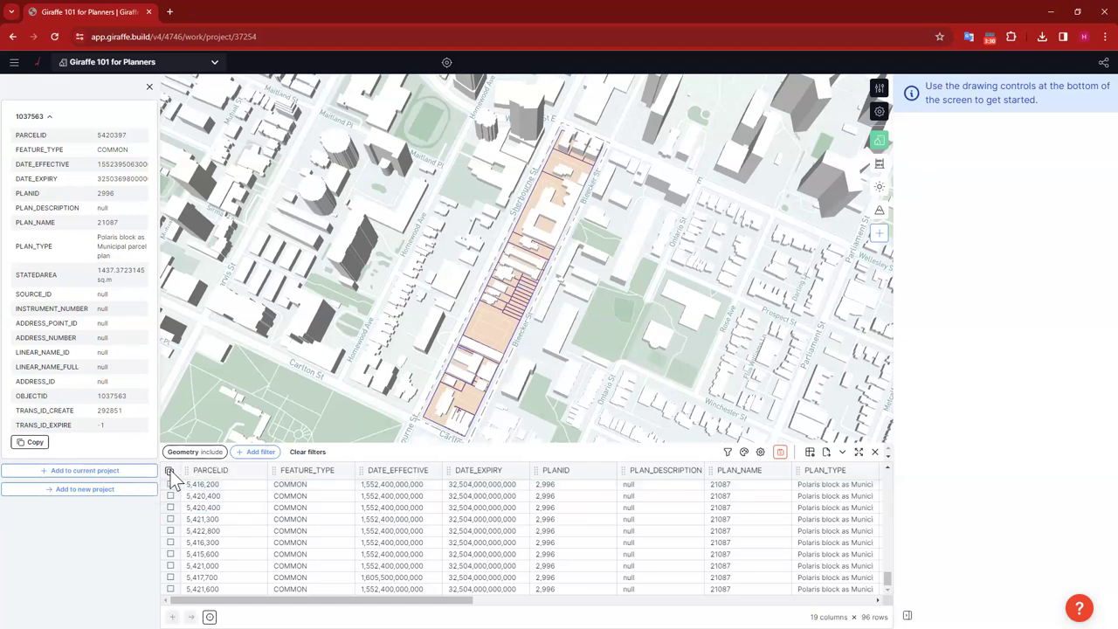
Step: Select all 96 filtered parcels and add them to the project as default-layer shapes
{"action": "left_click", "coordinate": [171, 470]}
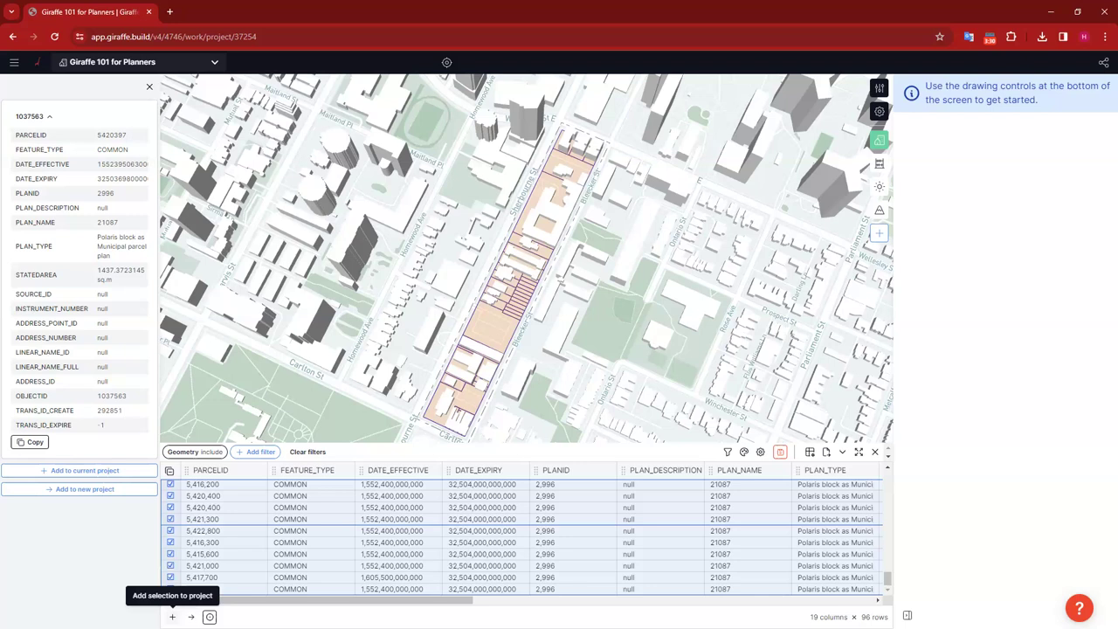
{"action": "left_click", "coordinate": [172, 616]}
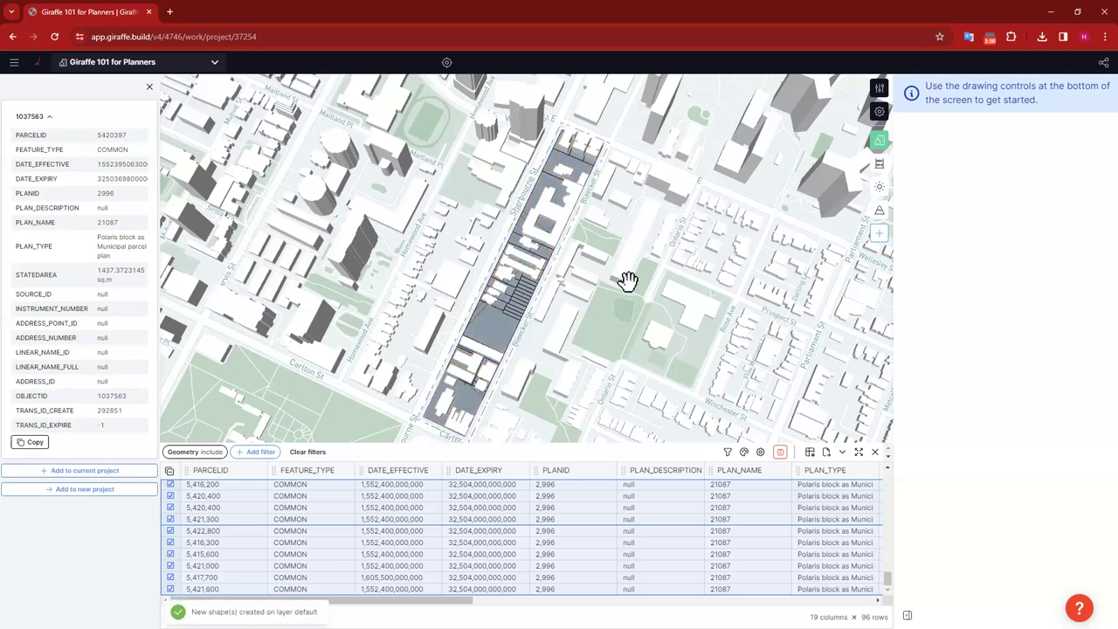
{"action": "left_click_drag", "start_coordinate": [629, 324], "coordinate": [621, 344]}
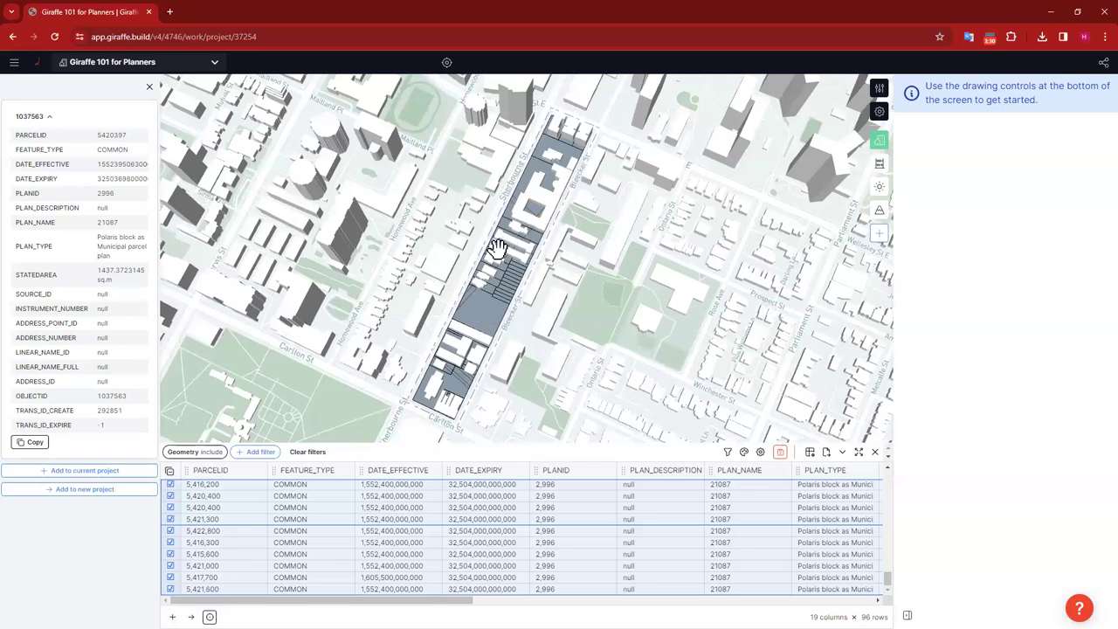
{"action": "left_click", "coordinate": [644, 278]}
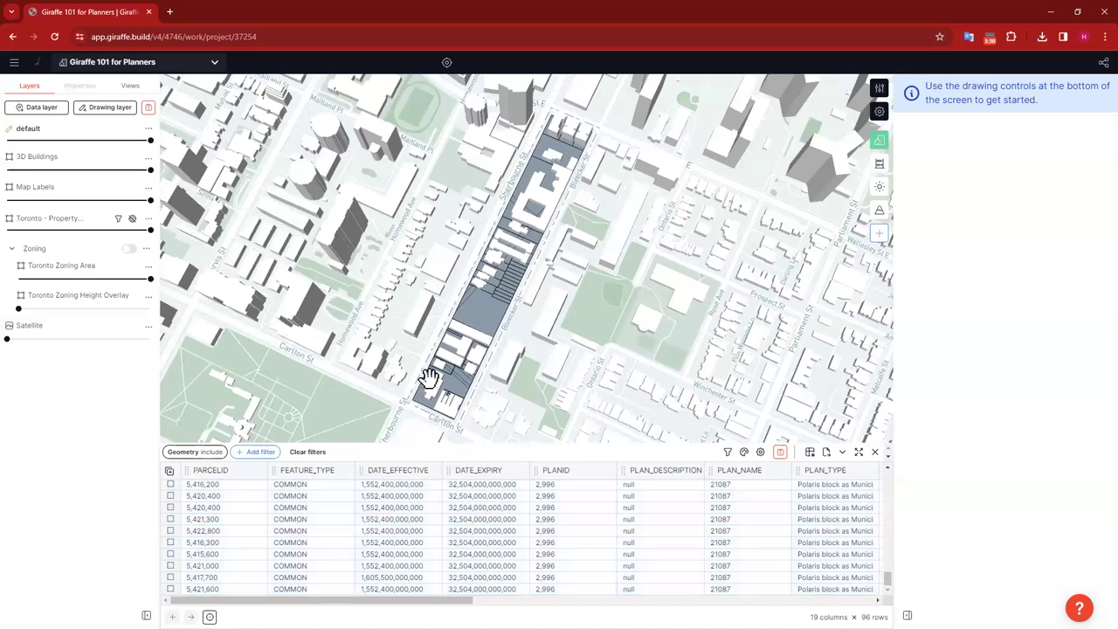
Step: Close the attribute table and zoom the 3D map in on the parcels near Carlton St
{"action": "left_click", "coordinate": [874, 452]}
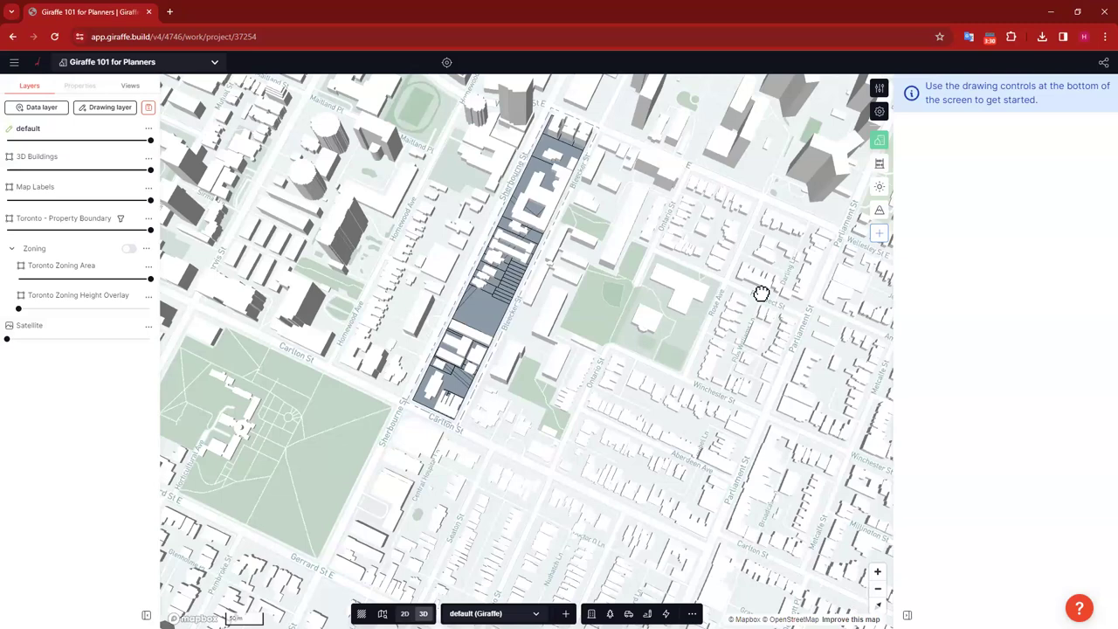
{"action": "scroll", "coordinate": [481, 384], "scroll_direction": "up", "scroll_amount": 2}
{"action": "scroll", "coordinate": [564, 444], "scroll_direction": "up", "scroll_amount": 3}
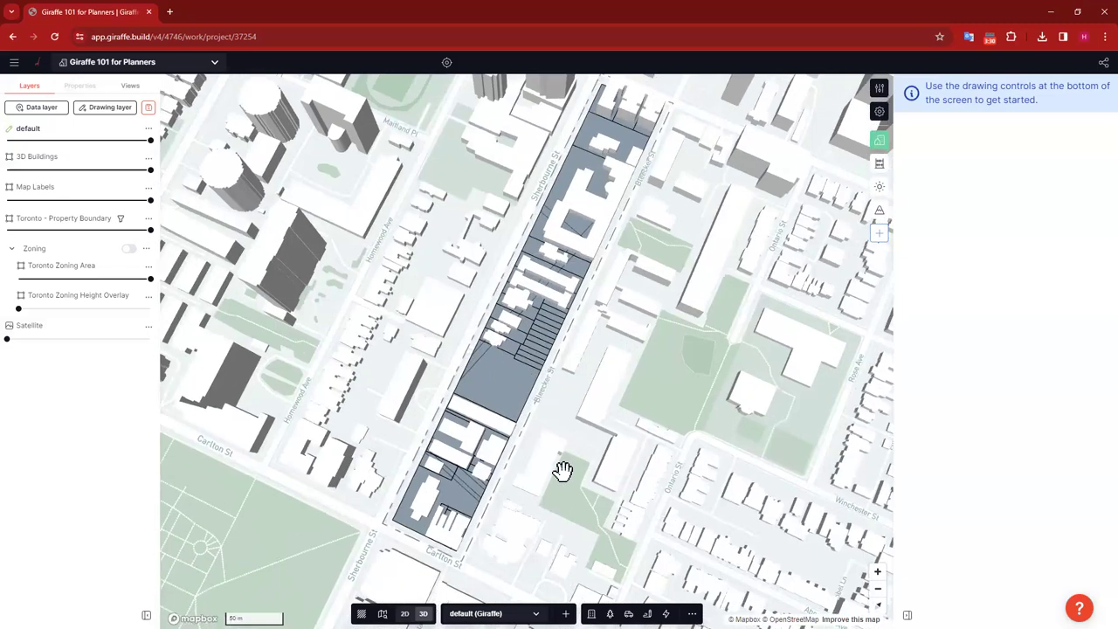
{"action": "scroll", "coordinate": [598, 297], "scroll_direction": "up", "scroll_amount": 2}
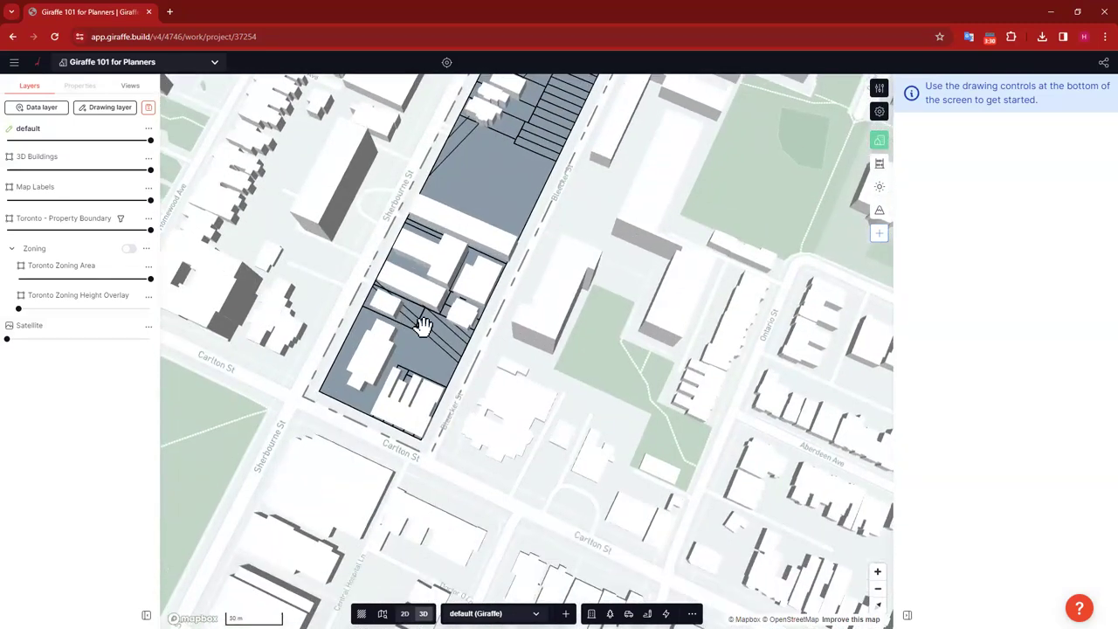
{"action": "scroll", "coordinate": [423, 326], "scroll_direction": "up", "scroll_amount": 3}
{"action": "mouse_move", "coordinate": [538, 287]}
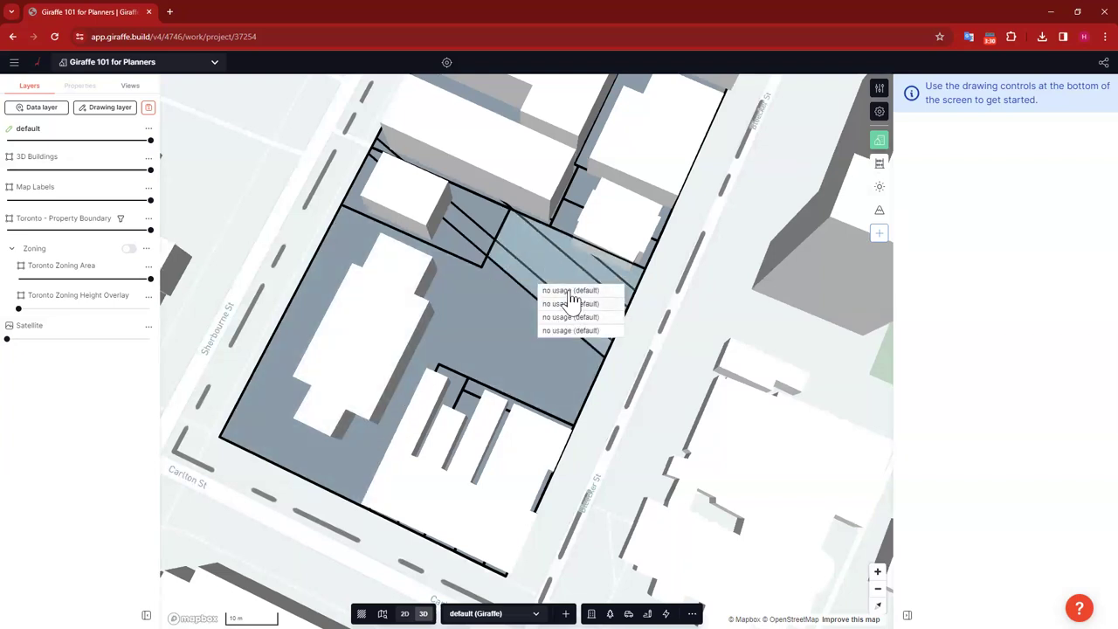
Step: Reshape the large parcel near Carlton St by dragging its east corner to straighten the edge
{"action": "left_click", "coordinate": [573, 298]}
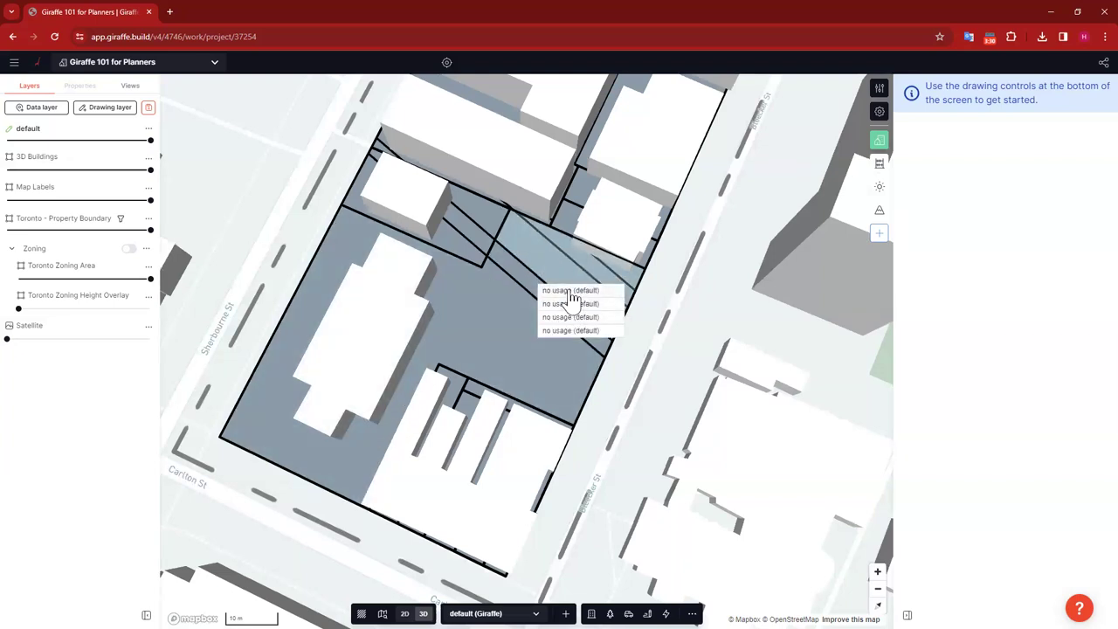
{"action": "left_click", "coordinate": [693, 320]}
{"action": "mouse_move", "coordinate": [618, 290]}
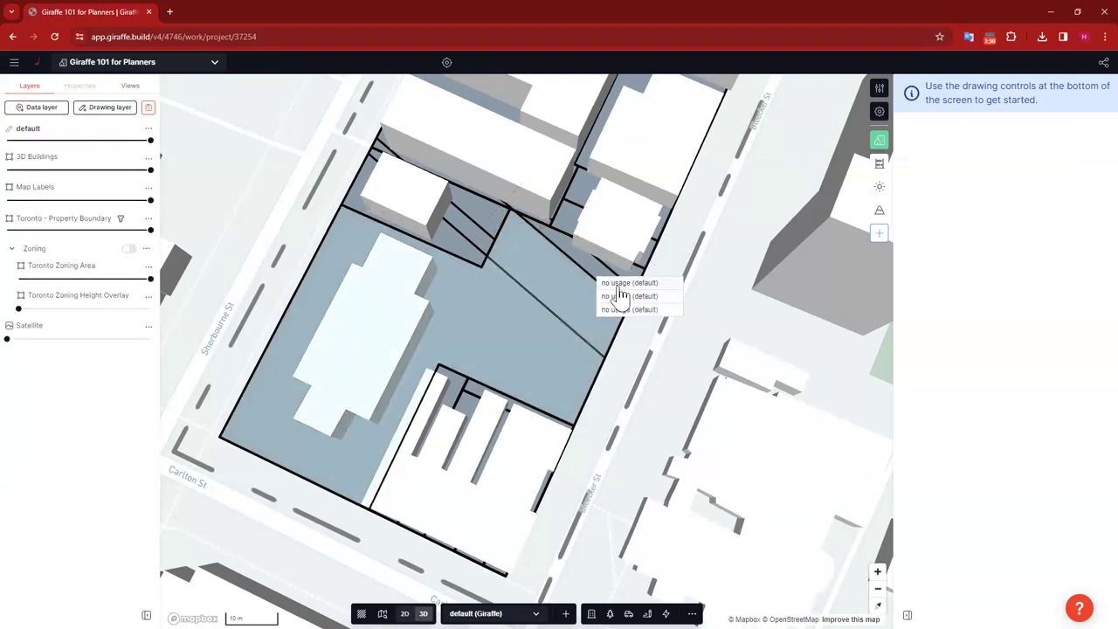
{"action": "left_click", "coordinate": [666, 342]}
{"action": "left_click", "coordinate": [627, 365]}
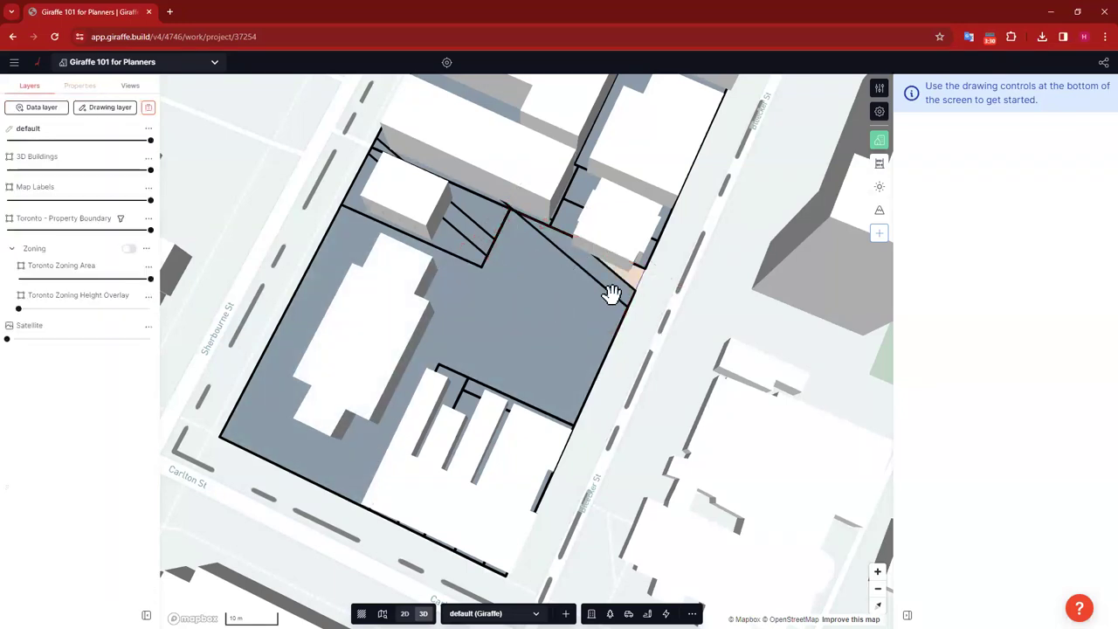
{"action": "mouse_move", "coordinate": [644, 308]}
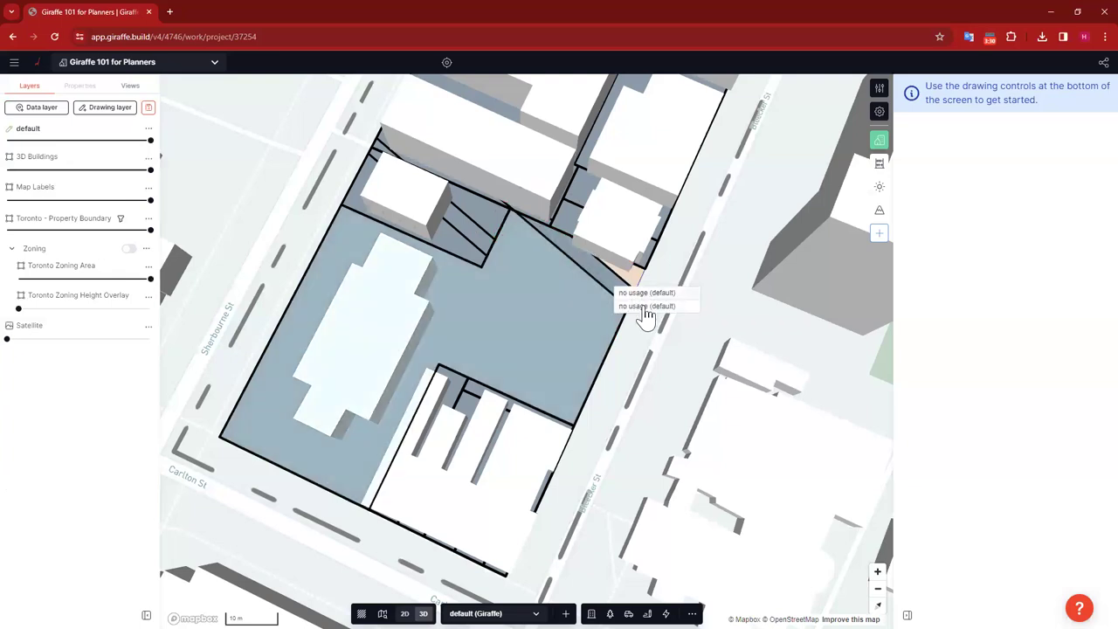
{"action": "left_click", "coordinate": [644, 307]}
{"action": "left_click_drag", "start_coordinate": [635, 292], "coordinate": [644, 267]}
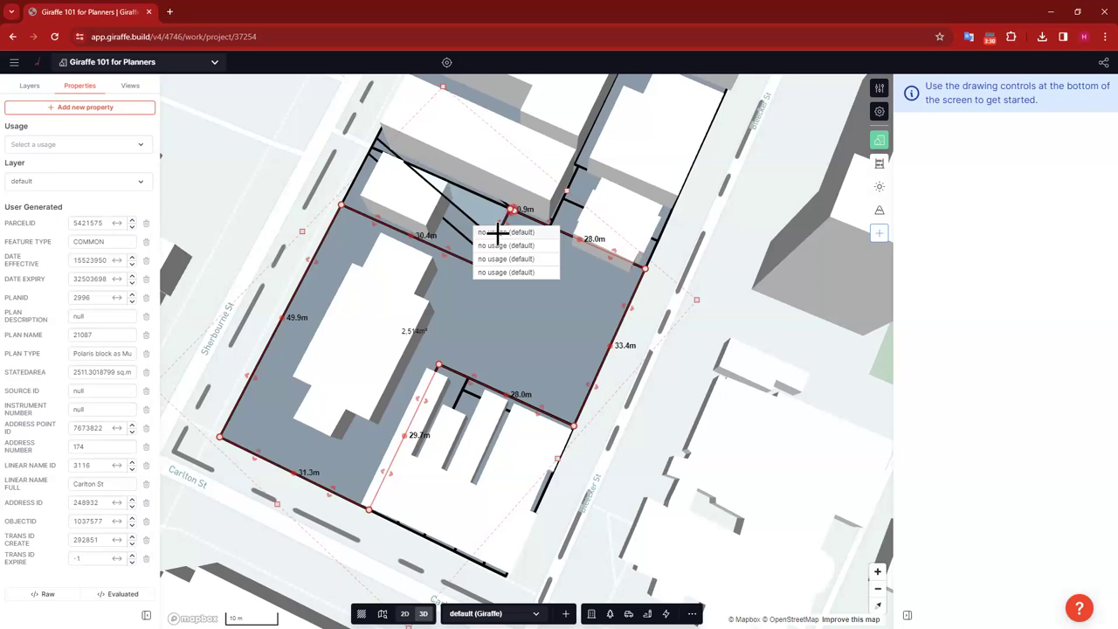
{"action": "key", "text": "Escape"}
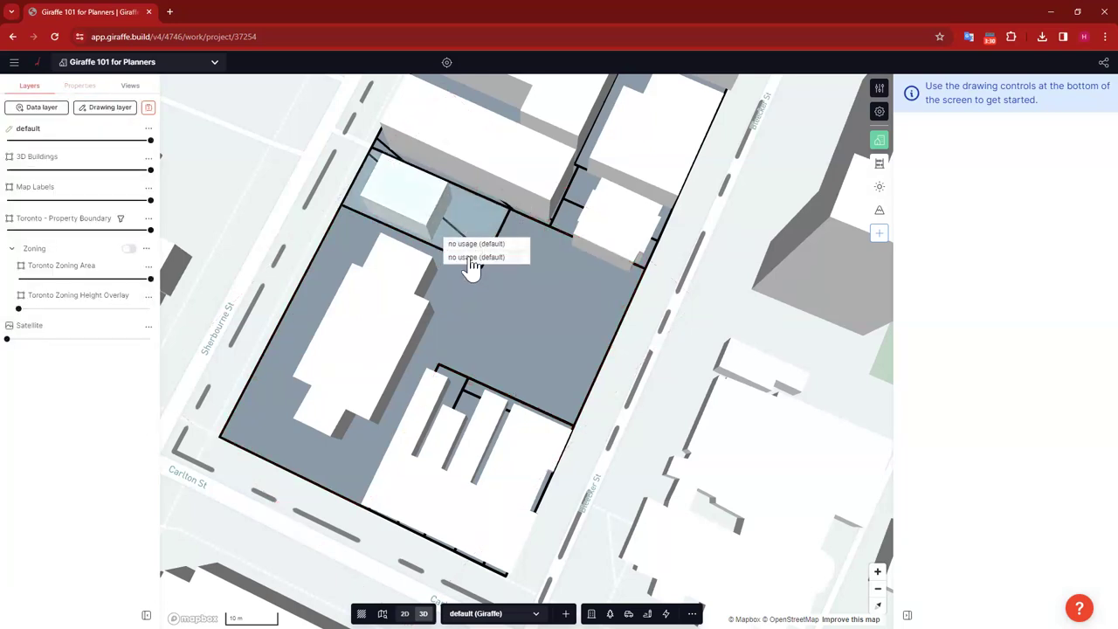
Step: Remove the overlapping sliver parcels at the top and the triangular sliver further north
{"action": "left_click", "coordinate": [470, 266]}
{"action": "key", "text": "Escape"}
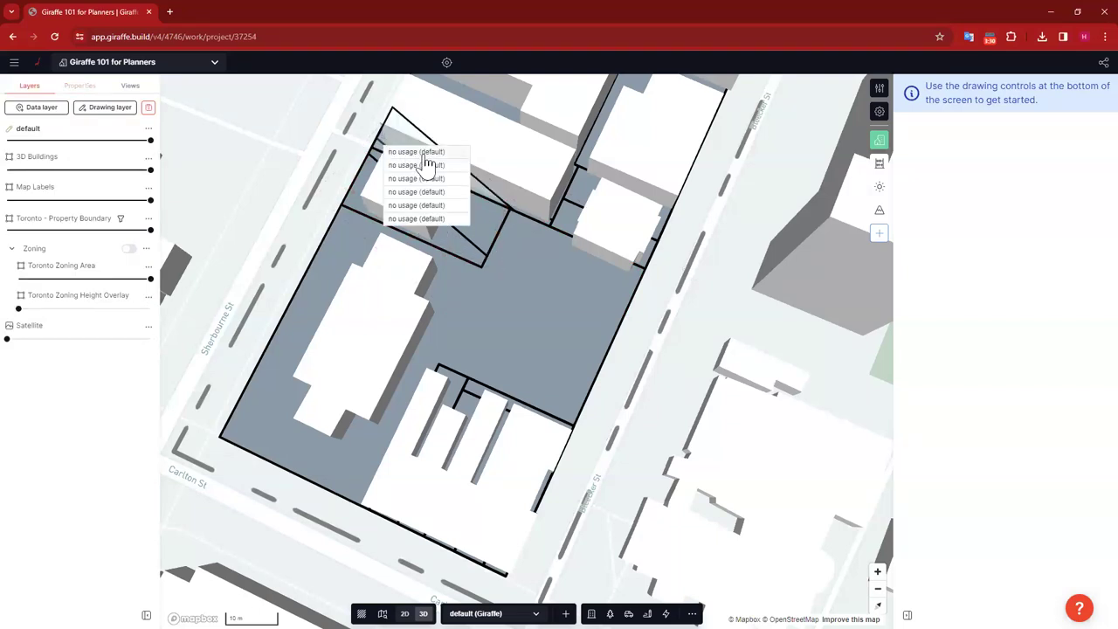
{"action": "left_click", "coordinate": [504, 184]}
{"action": "key", "text": "Escape"}
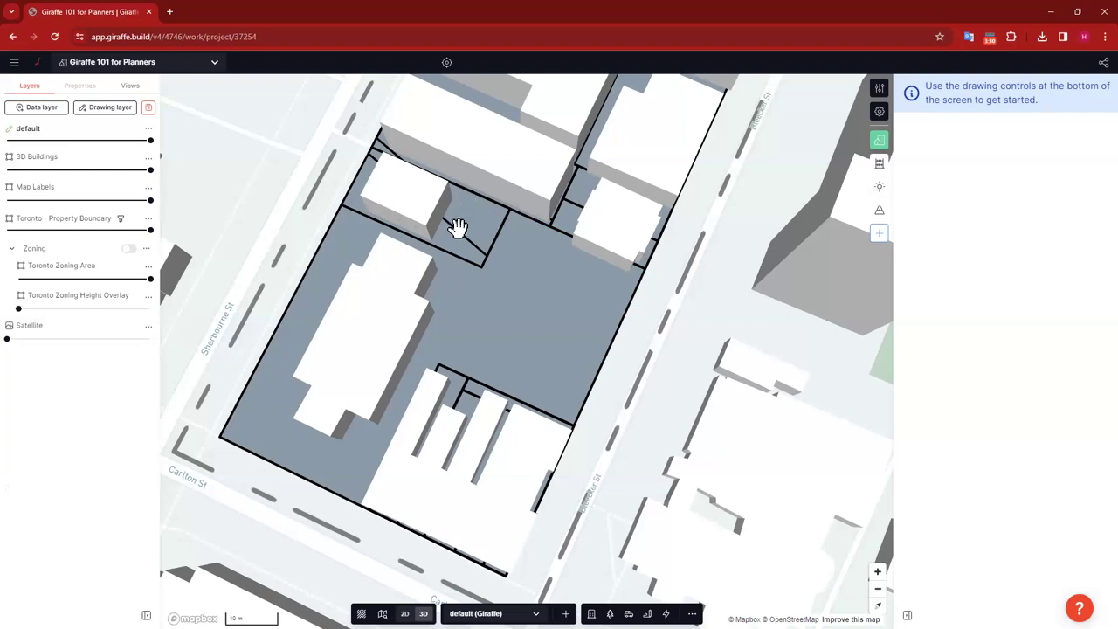
{"action": "left_click", "coordinate": [497, 248]}
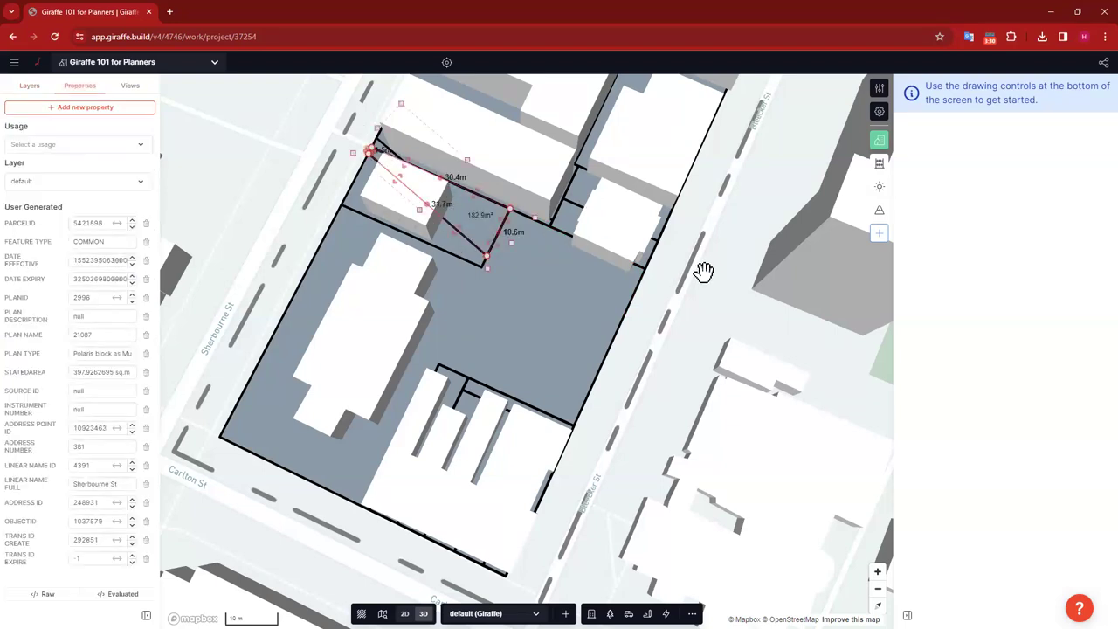
{"action": "key", "text": "Escape"}
{"action": "left_click_drag", "start_coordinate": [738, 374], "coordinate": [756, 574]}
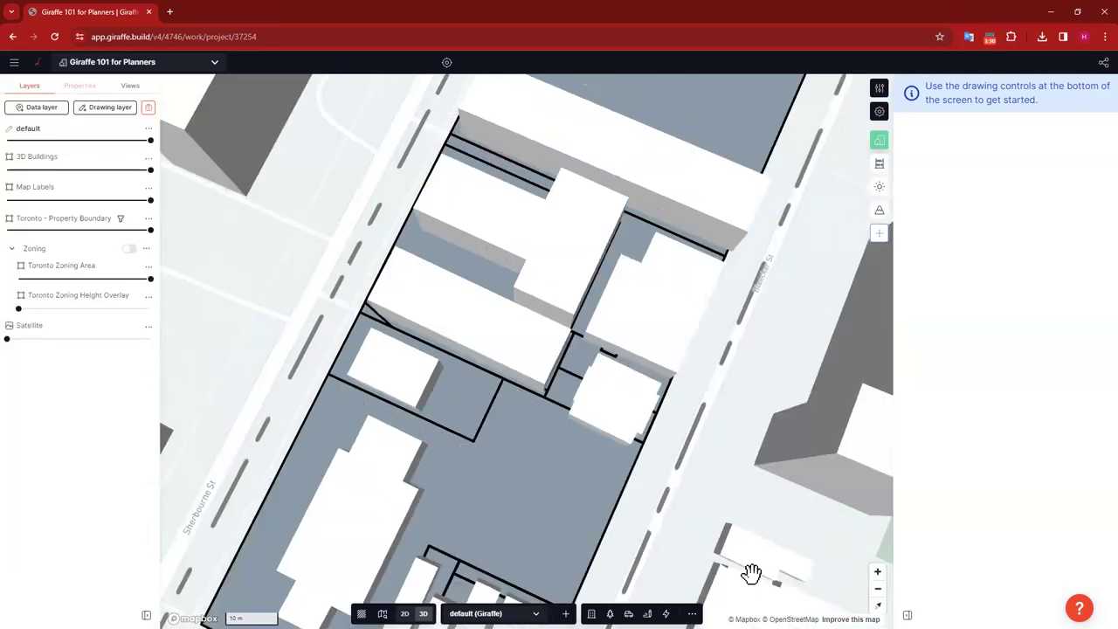
{"action": "mouse_move", "coordinate": [390, 407]}
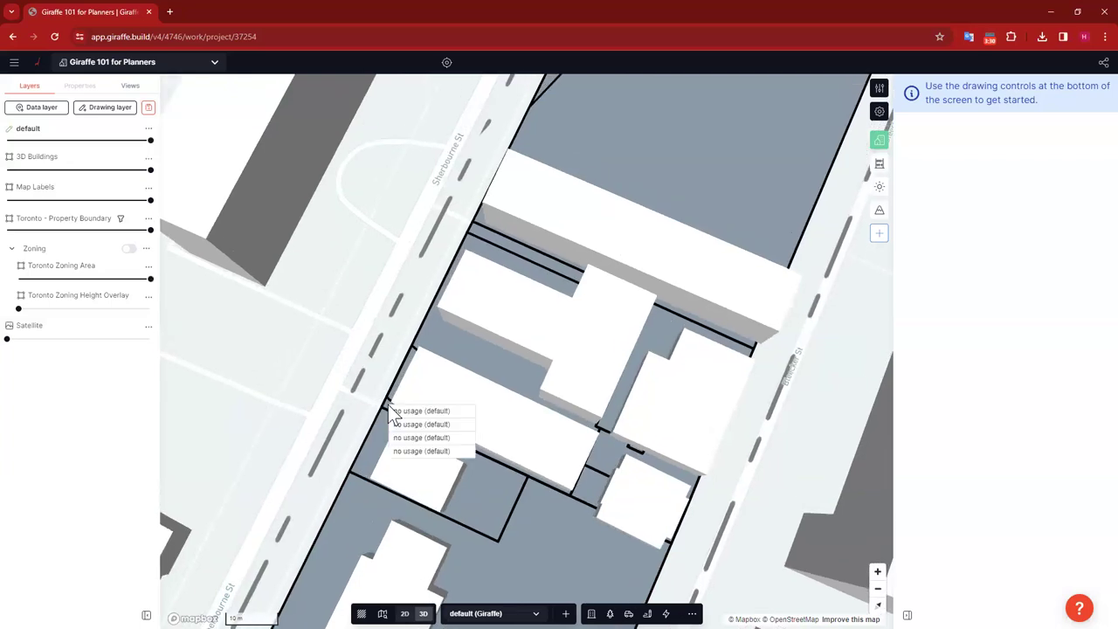
{"action": "left_click", "coordinate": [419, 444]}
{"action": "key", "text": "Escape"}
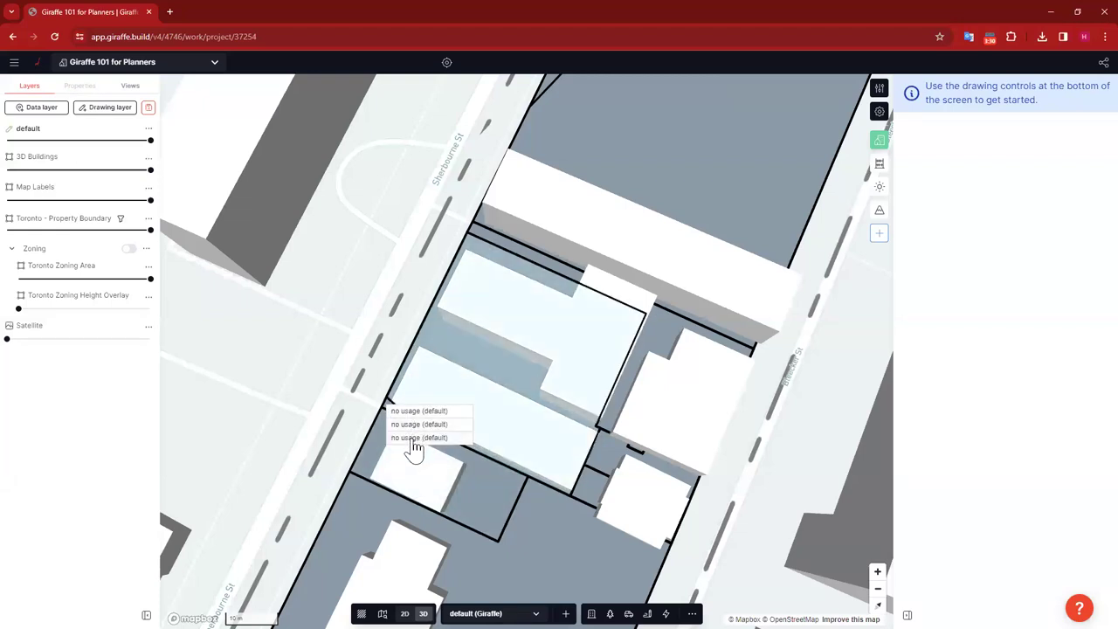
Step: Remove the remaining overlapping sliver parcels inside the large lot
{"action": "left_click", "coordinate": [415, 442]}
{"action": "left_click", "coordinate": [442, 432]}
{"action": "key", "text": "Escape"}
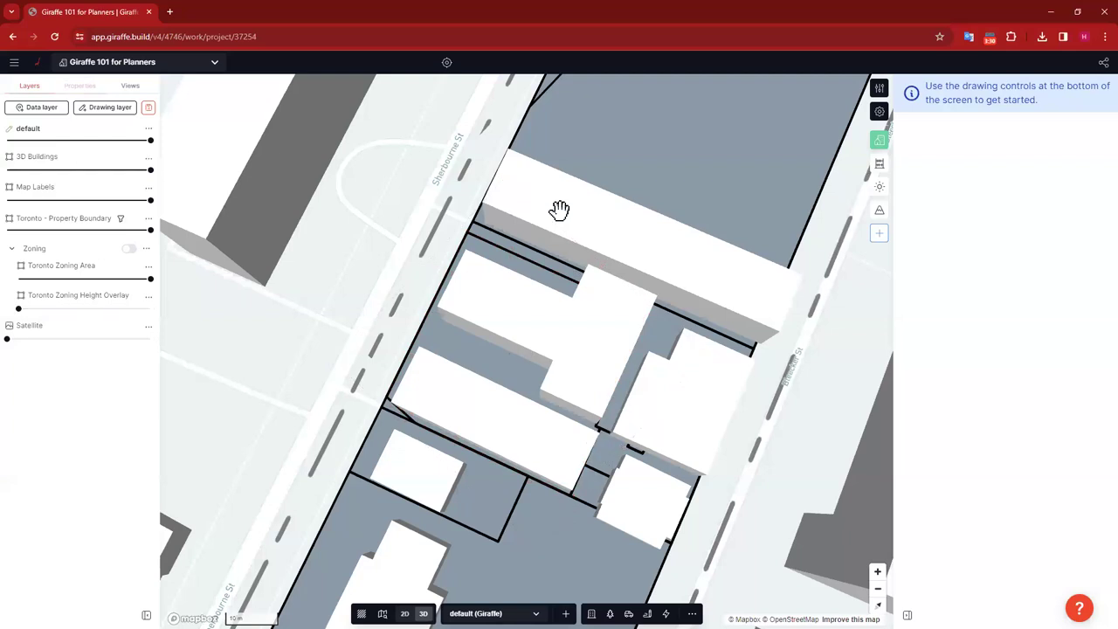
{"action": "scroll", "coordinate": [470, 232], "scroll_direction": "down", "scroll_amount": 5}
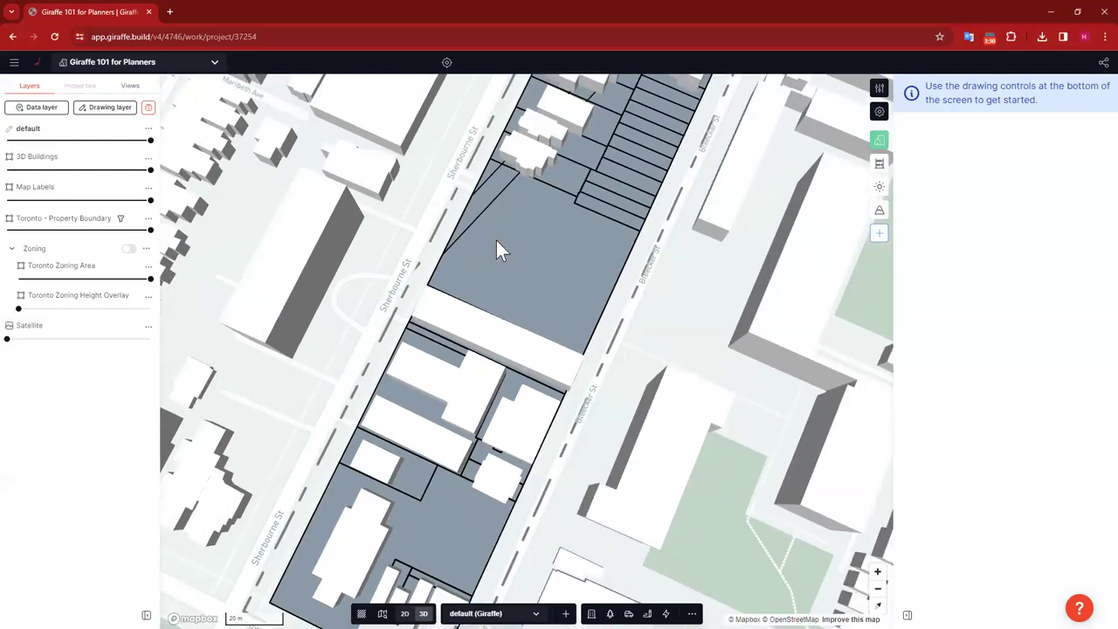
{"action": "mouse_move", "coordinate": [524, 258]}
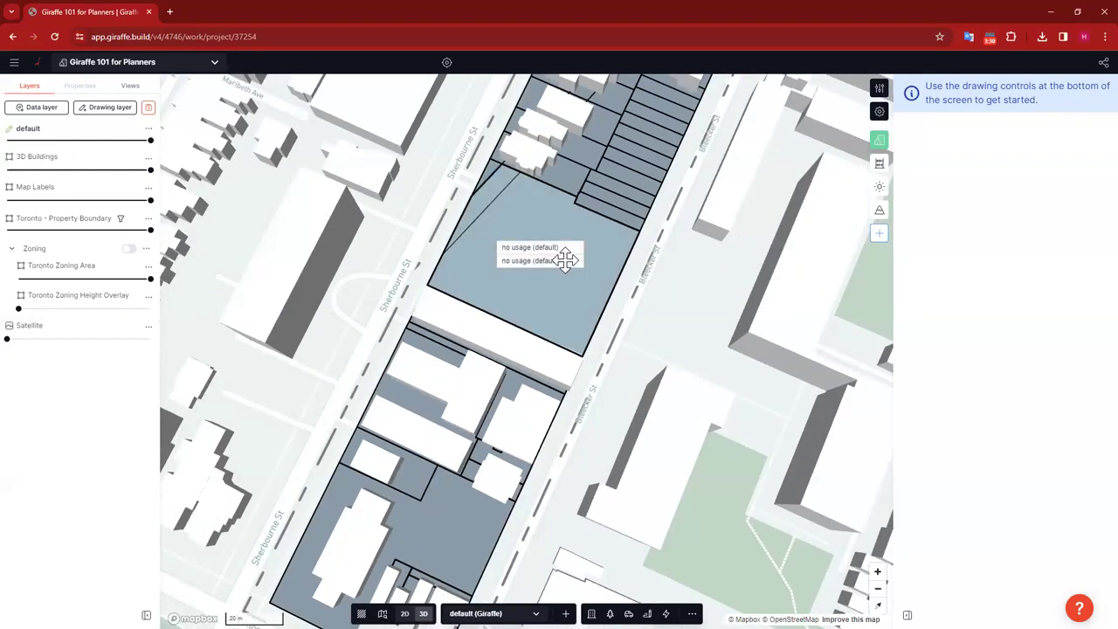
{"action": "left_click", "coordinate": [563, 248]}
{"action": "key", "text": "Escape"}
{"action": "left_click", "coordinate": [528, 220]}
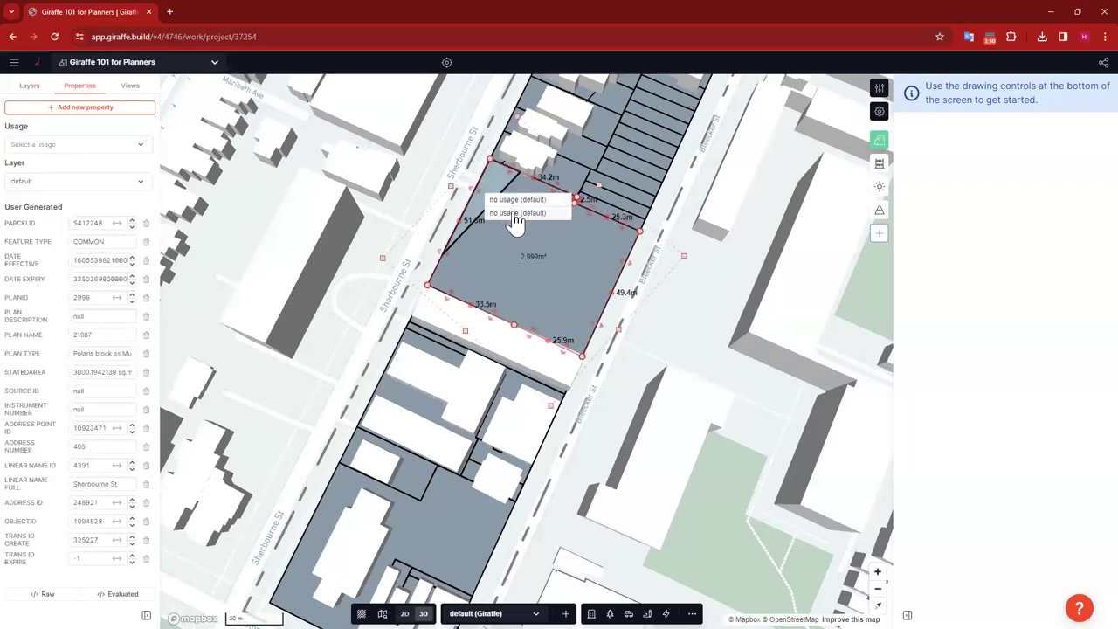
{"action": "left_click", "coordinate": [696, 294]}
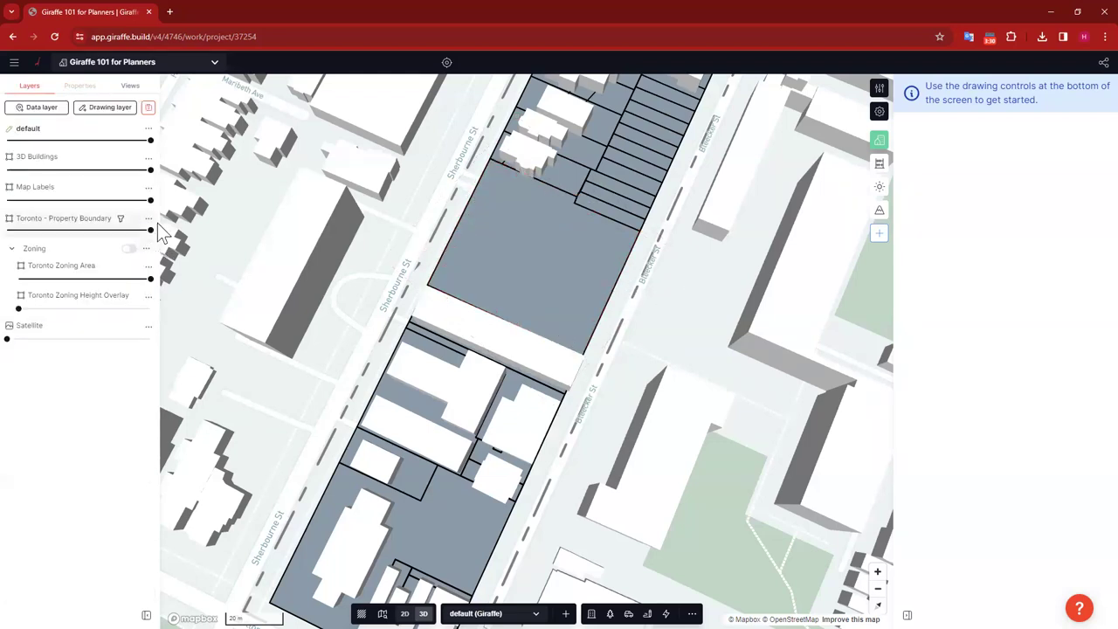
{"action": "left_click", "coordinate": [147, 219]}
{"action": "left_click", "coordinate": [147, 219]}
{"action": "left_click", "coordinate": [149, 219]}
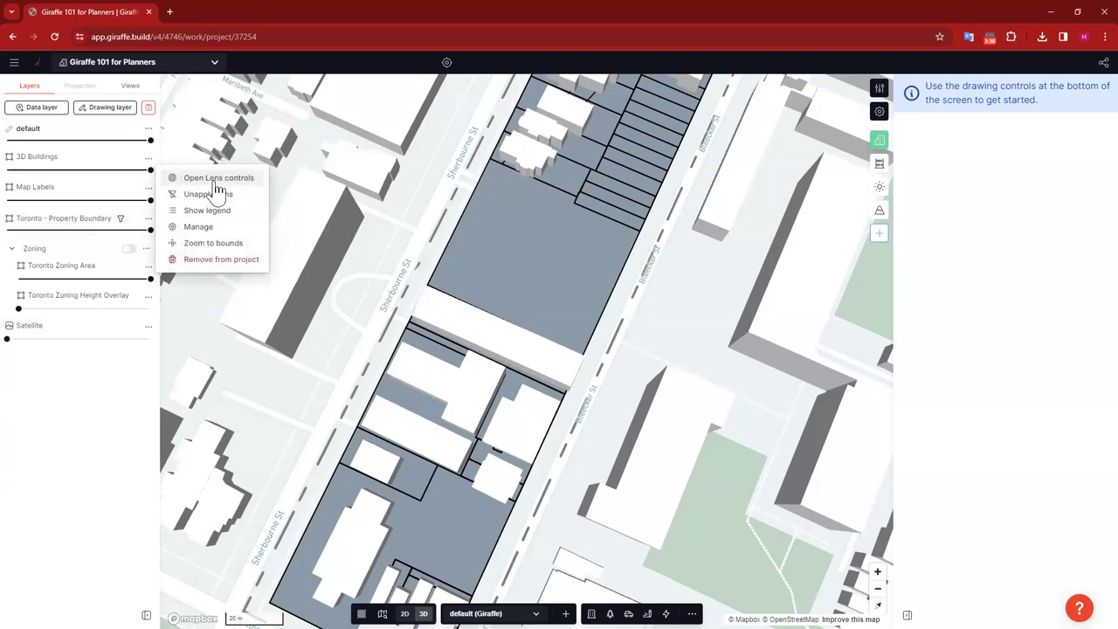
{"action": "left_click", "coordinate": [612, 266]}
{"action": "left_click_drag", "start_coordinate": [709, 209], "coordinate": [692, 311]}
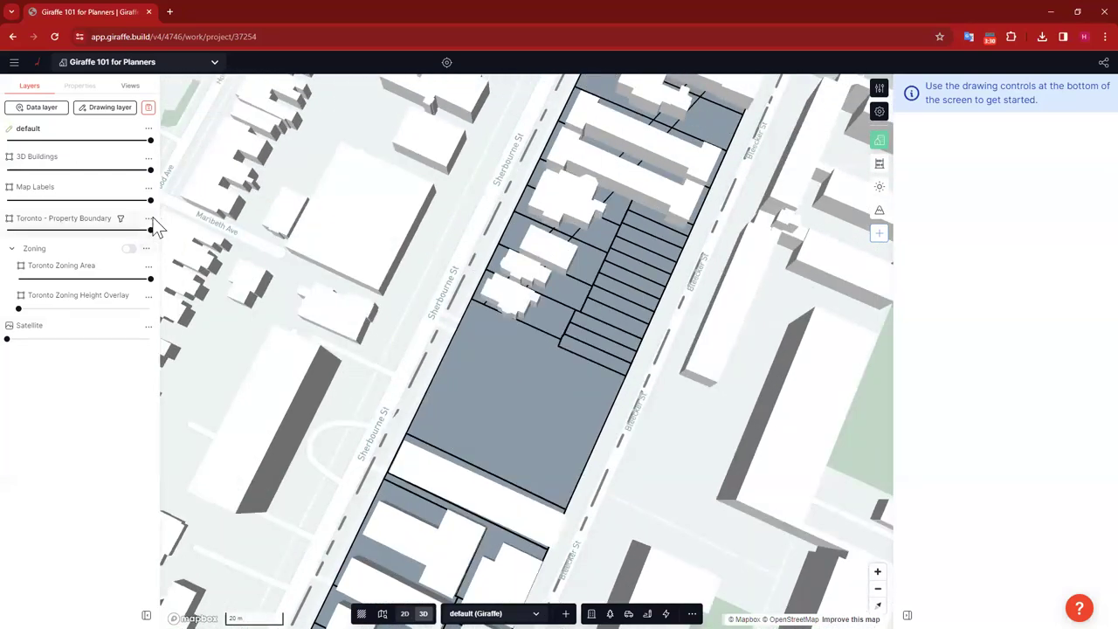
{"action": "left_click", "coordinate": [148, 218]}
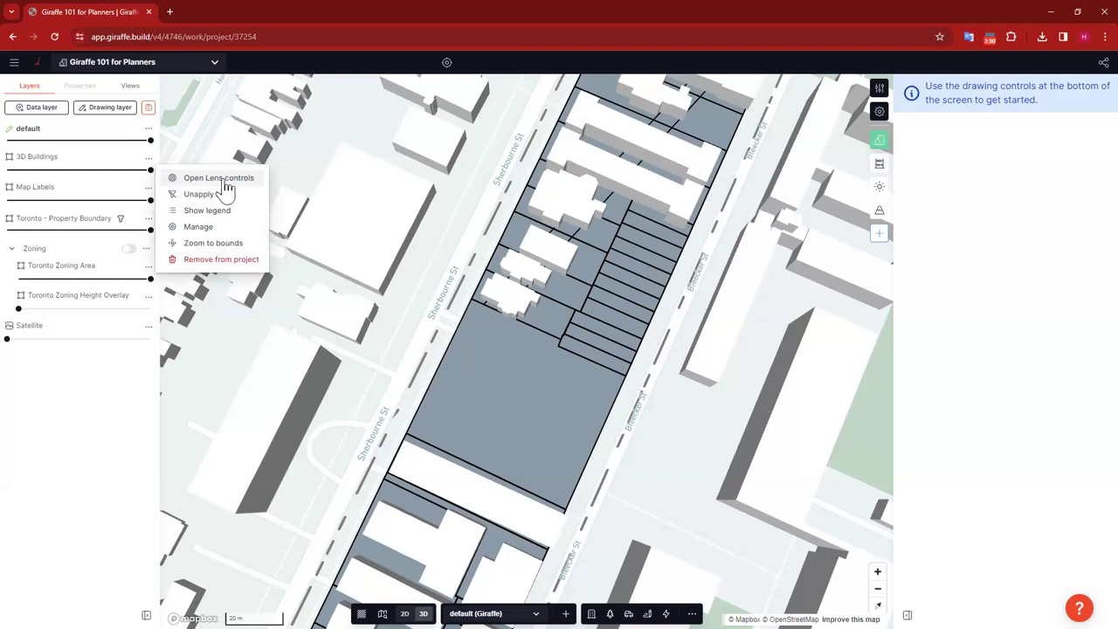
{"action": "left_click", "coordinate": [494, 257]}
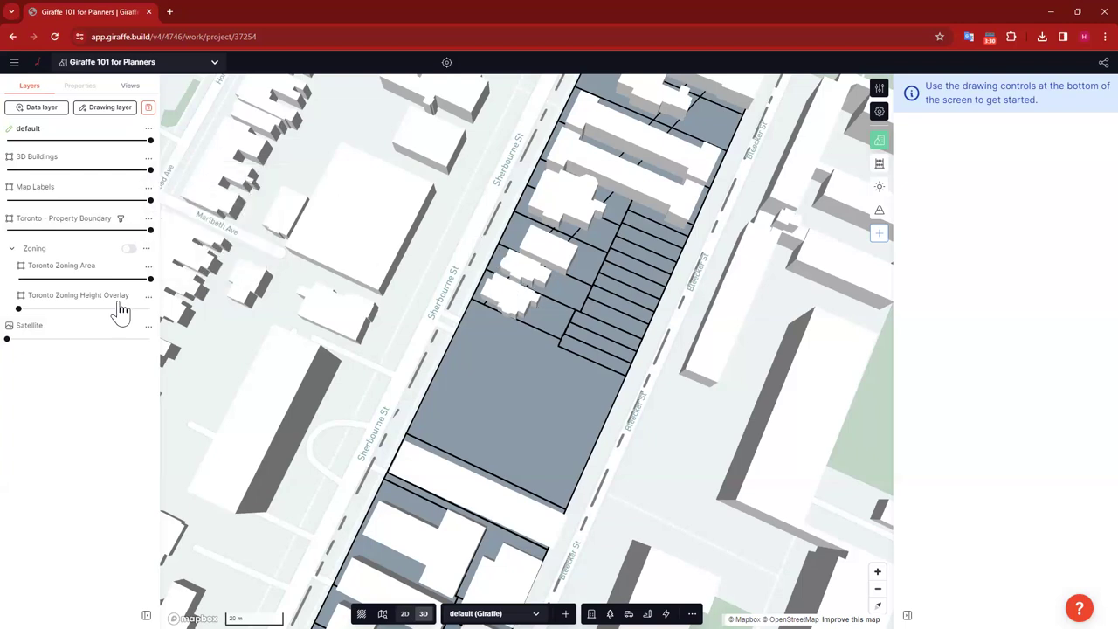
{"action": "left_click", "coordinate": [14, 221]}
{"action": "left_click", "coordinate": [14, 219]}
{"action": "left_click_drag", "start_coordinate": [13, 329], "coordinate": [13, 330]}
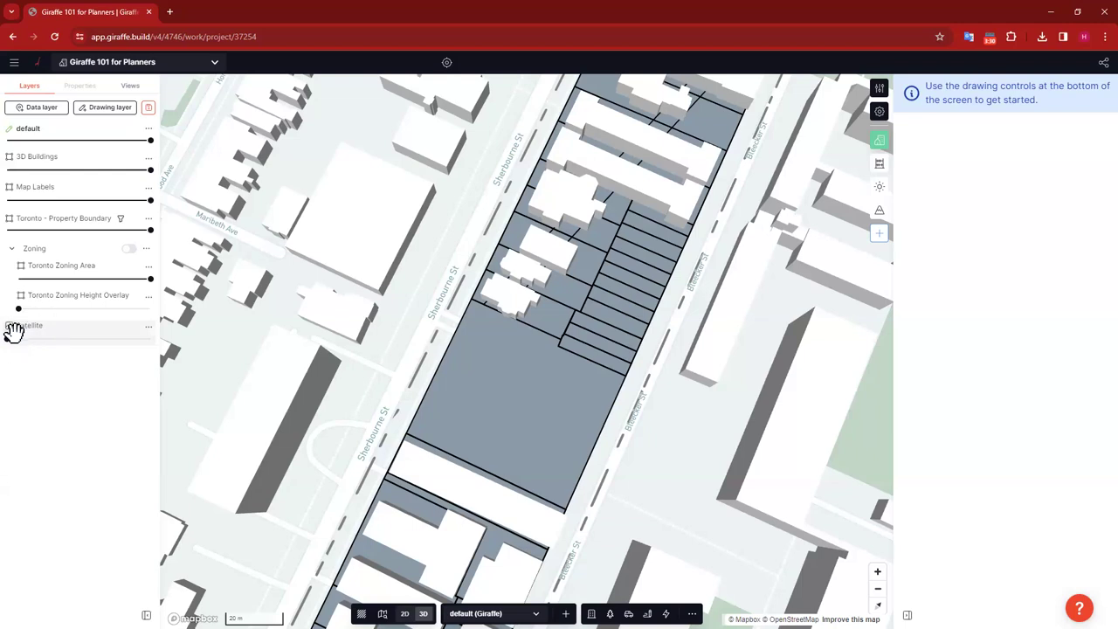
{"action": "left_click_drag", "start_coordinate": [13, 332], "coordinate": [14, 330]}
{"action": "left_click", "coordinate": [566, 253]}
{"action": "left_click", "coordinate": [499, 255]}
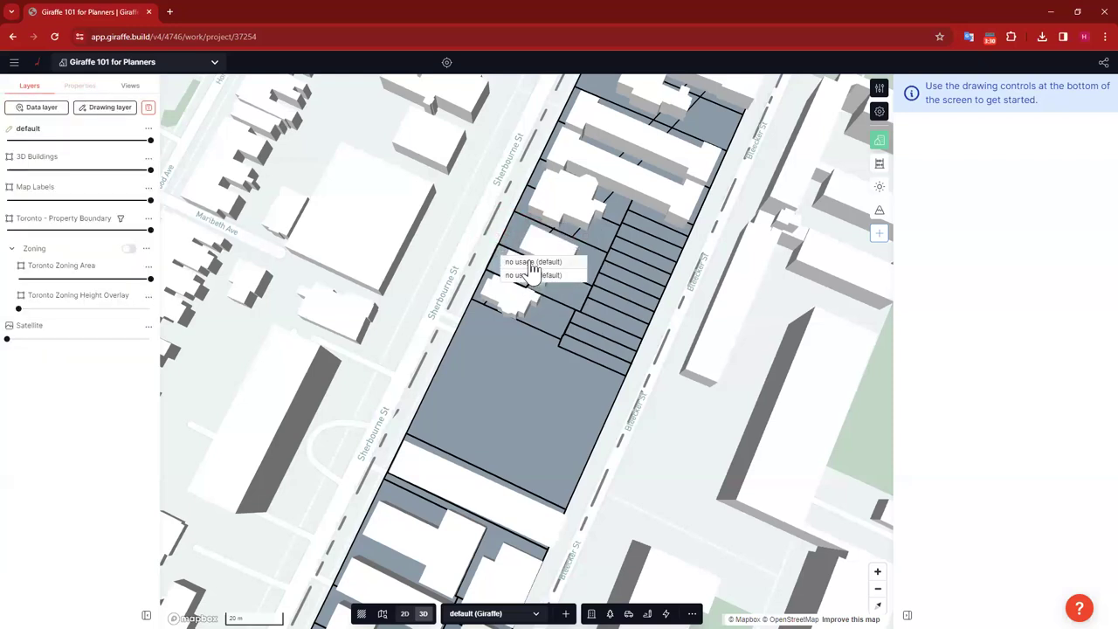
{"action": "left_click", "coordinate": [511, 302]}
{"action": "left_click", "coordinate": [476, 281]}
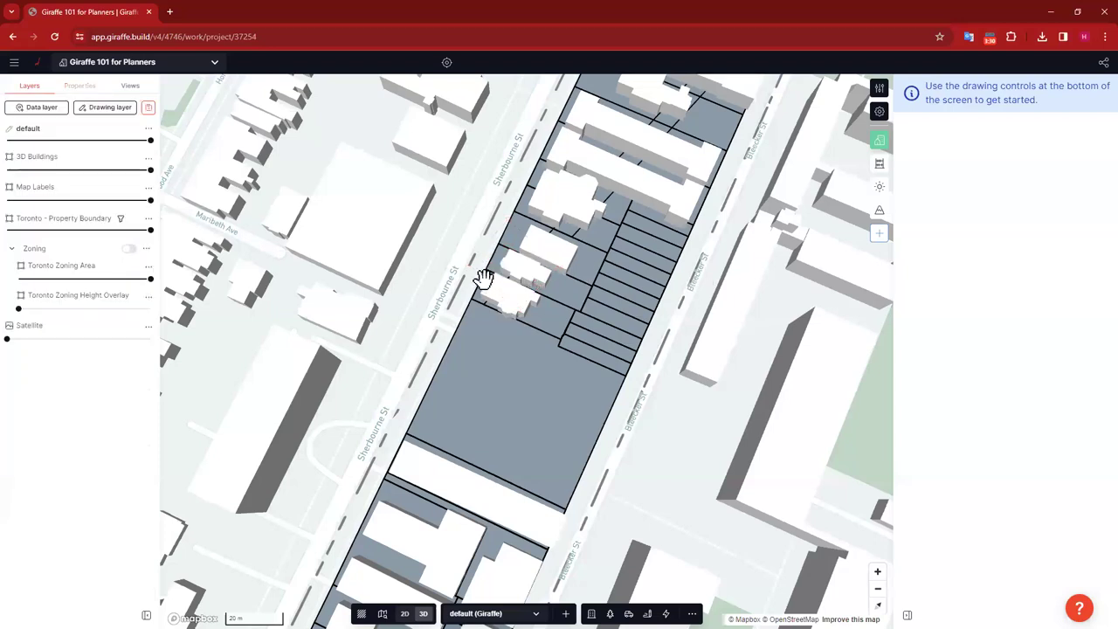
{"action": "left_click", "coordinate": [524, 306]}
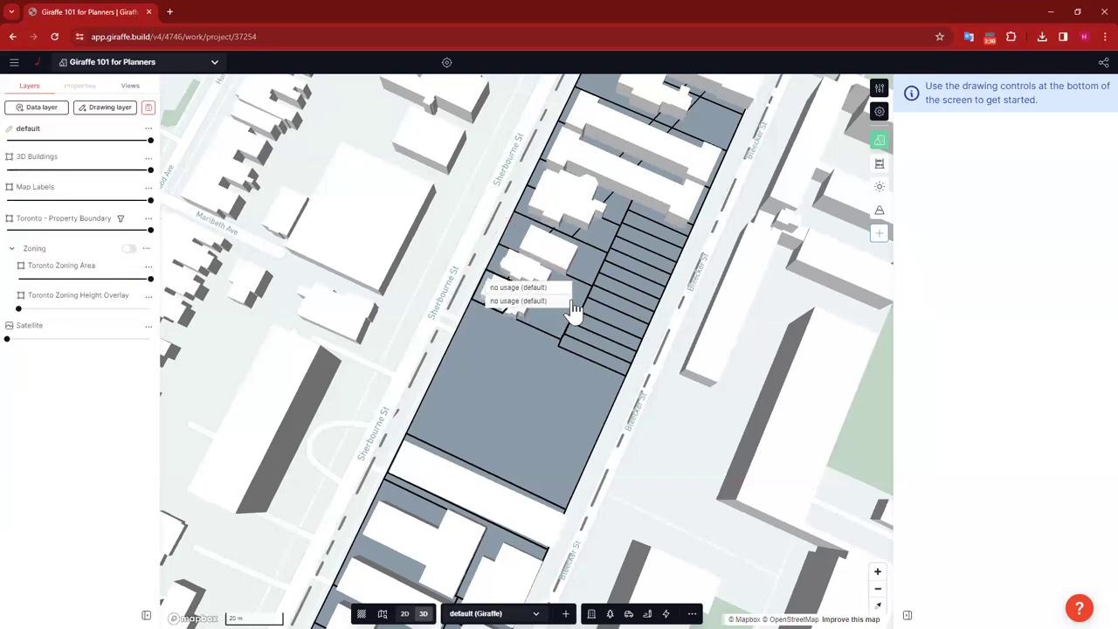
{"action": "key", "text": "Escape"}
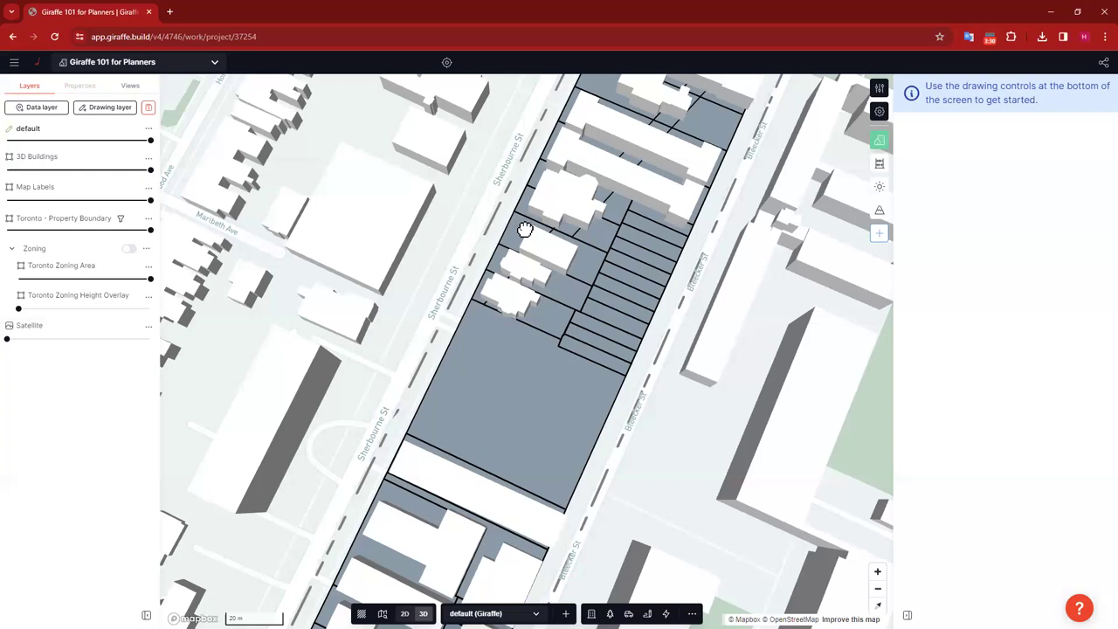
{"action": "left_click", "coordinate": [546, 234]}
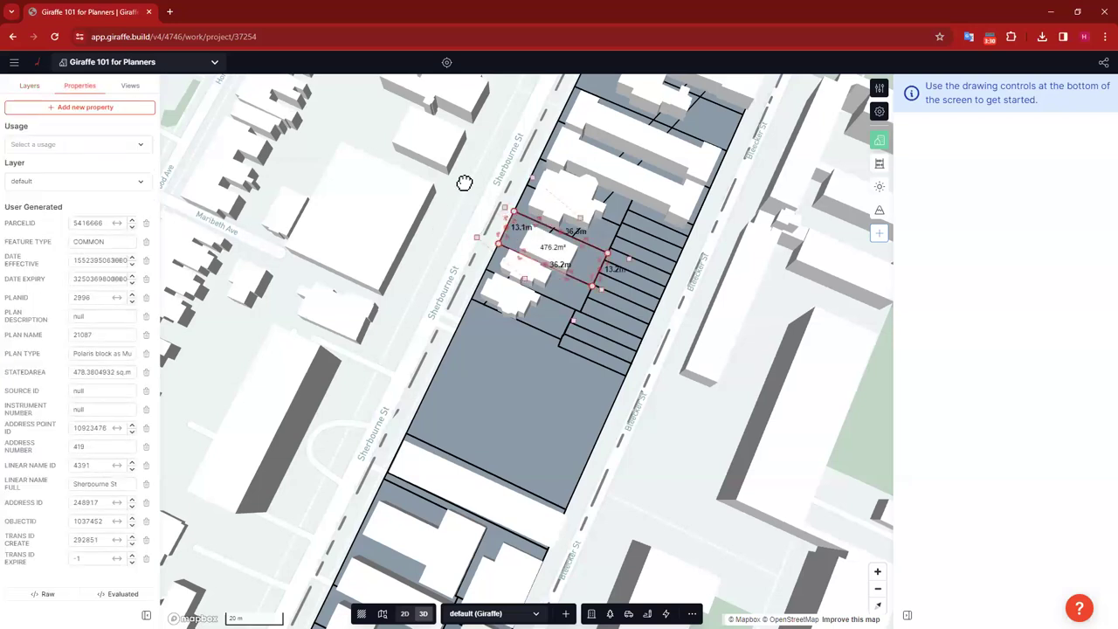
{"action": "key", "text": "Escape"}
{"action": "left_click_drag", "start_coordinate": [459, 189], "coordinate": [492, 292]}
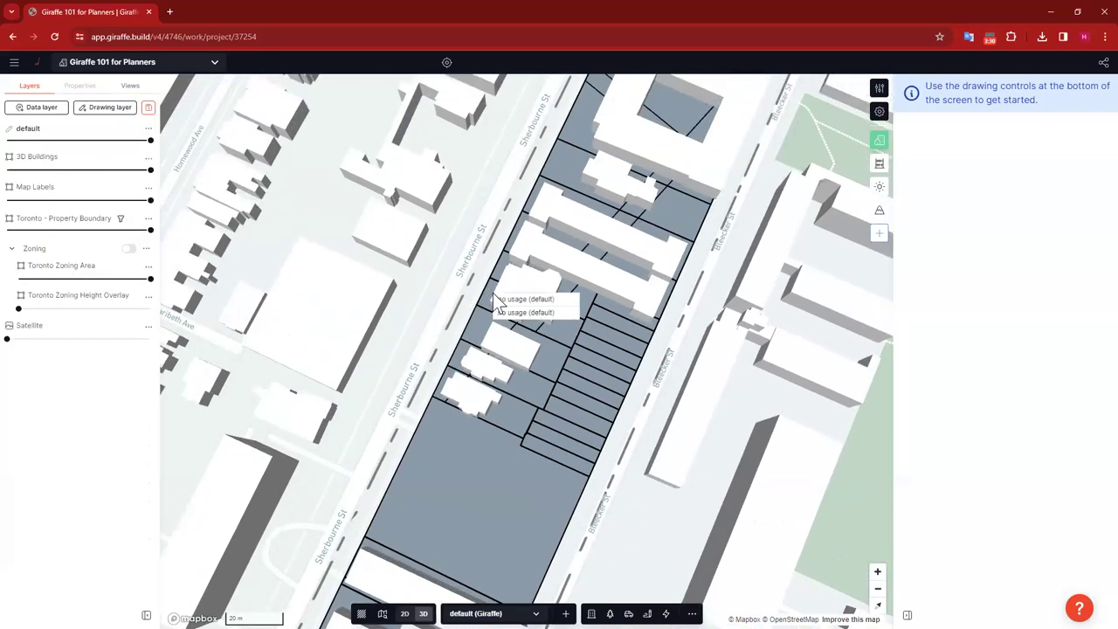
{"action": "left_click", "coordinate": [522, 312]}
{"action": "key", "text": "Escape"}
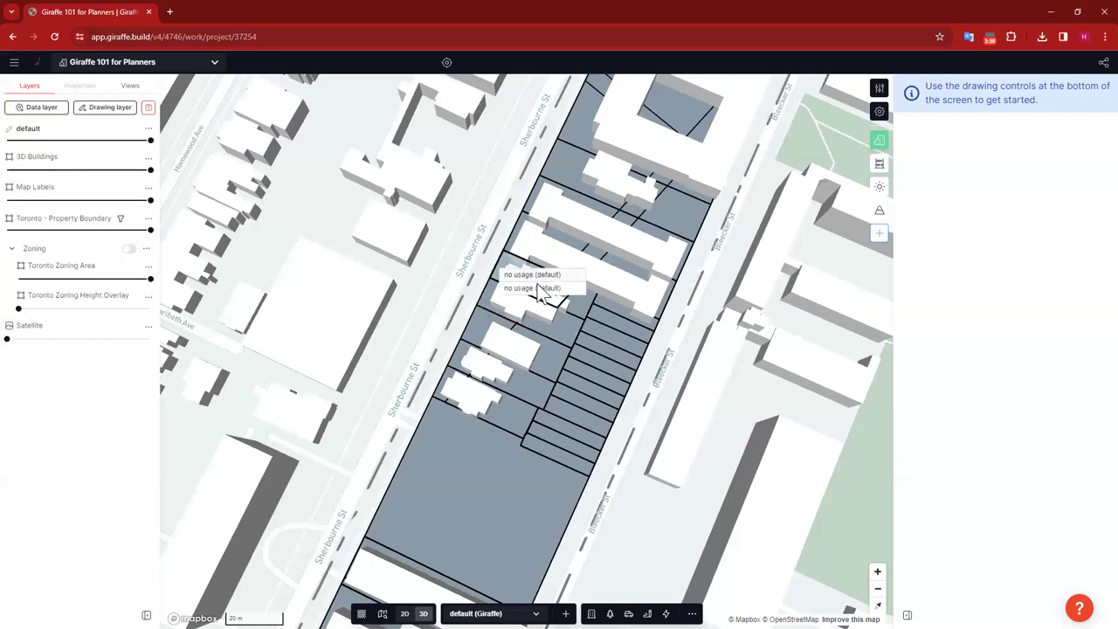
{"action": "left_click", "coordinate": [539, 293]}
{"action": "key", "text": "Escape"}
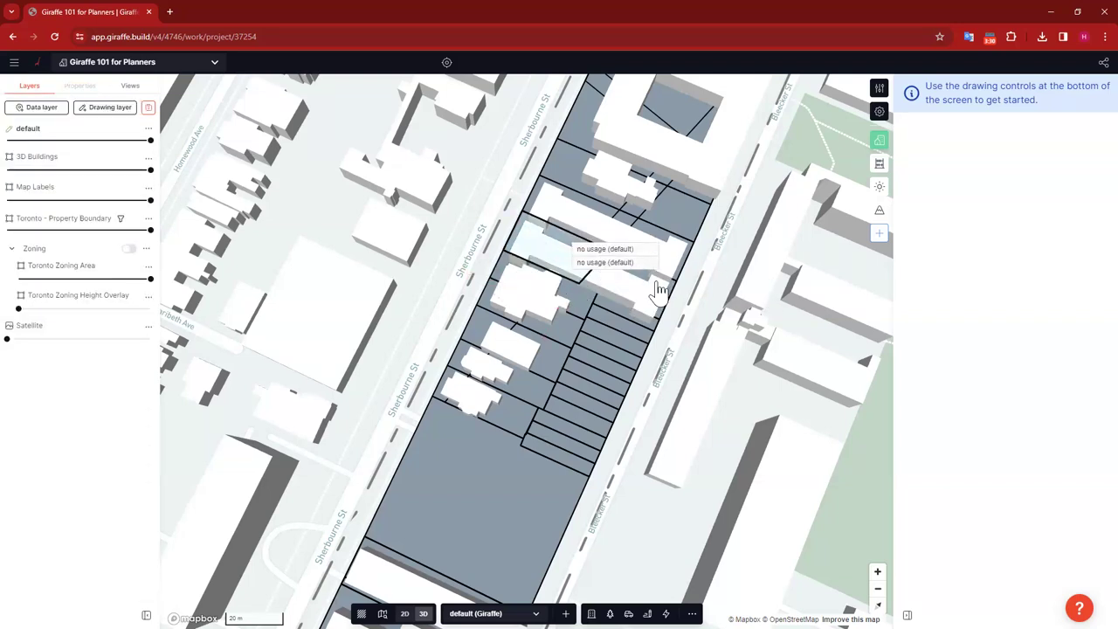
{"action": "left_click", "coordinate": [644, 256]}
{"action": "key", "text": "Escape"}
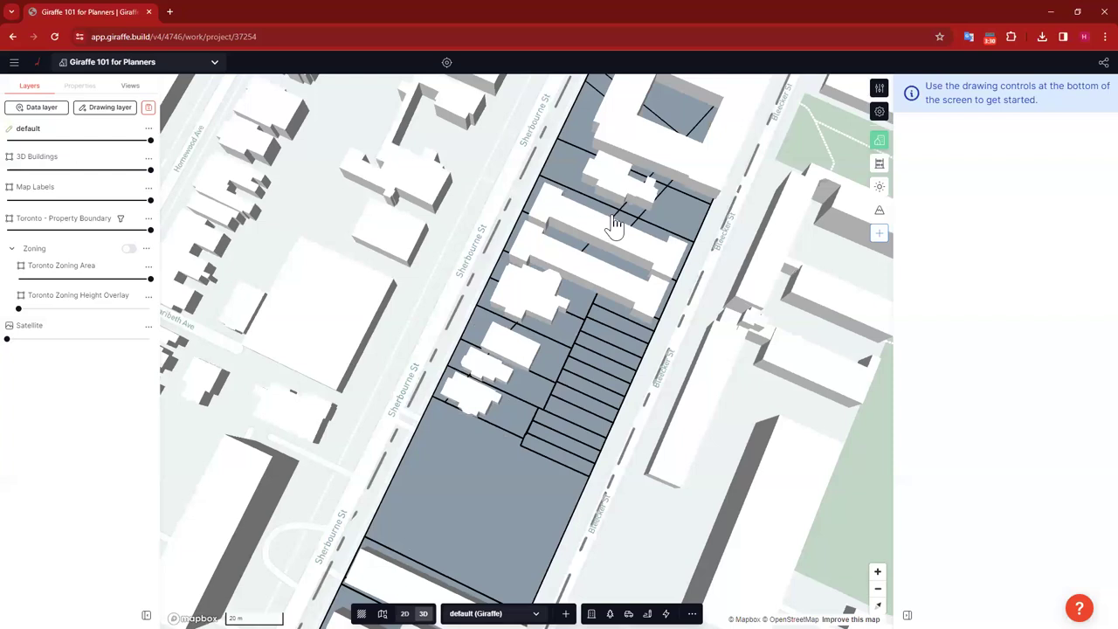
{"action": "left_click", "coordinate": [628, 243]}
{"action": "key", "text": "Escape"}
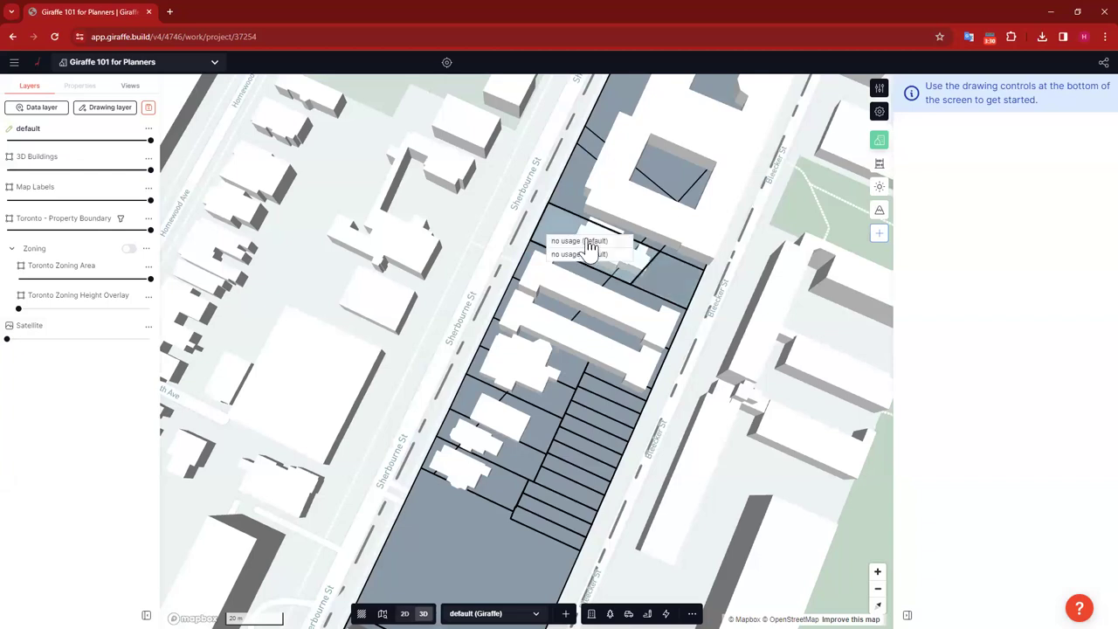
{"action": "left_click", "coordinate": [590, 253]}
{"action": "key", "text": "Escape"}
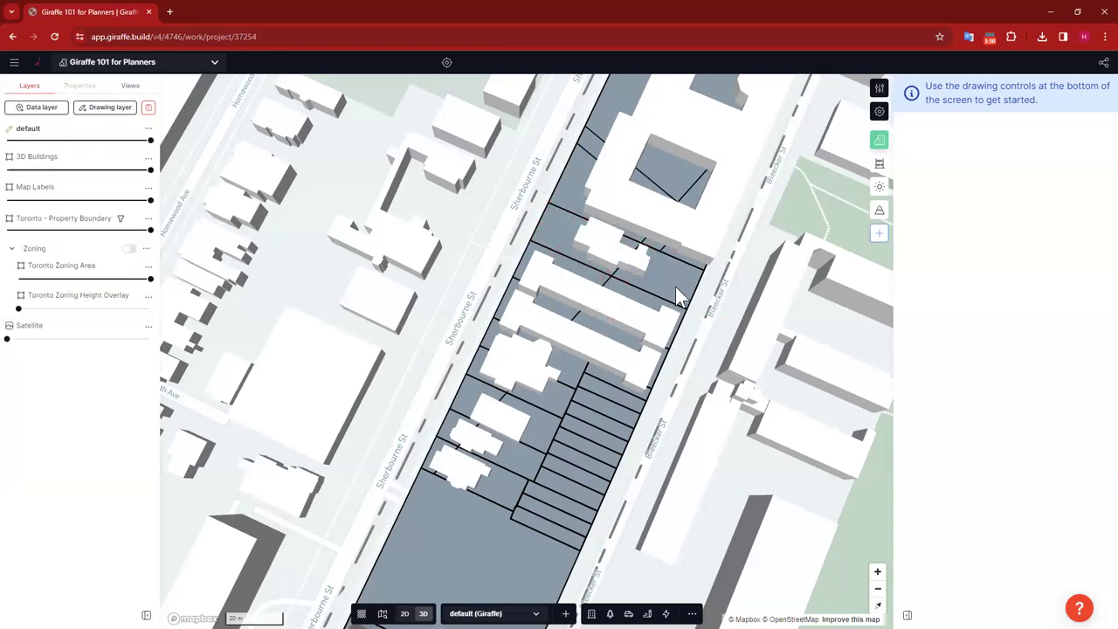
{"action": "left_click", "coordinate": [674, 297]}
{"action": "key", "text": "Escape"}
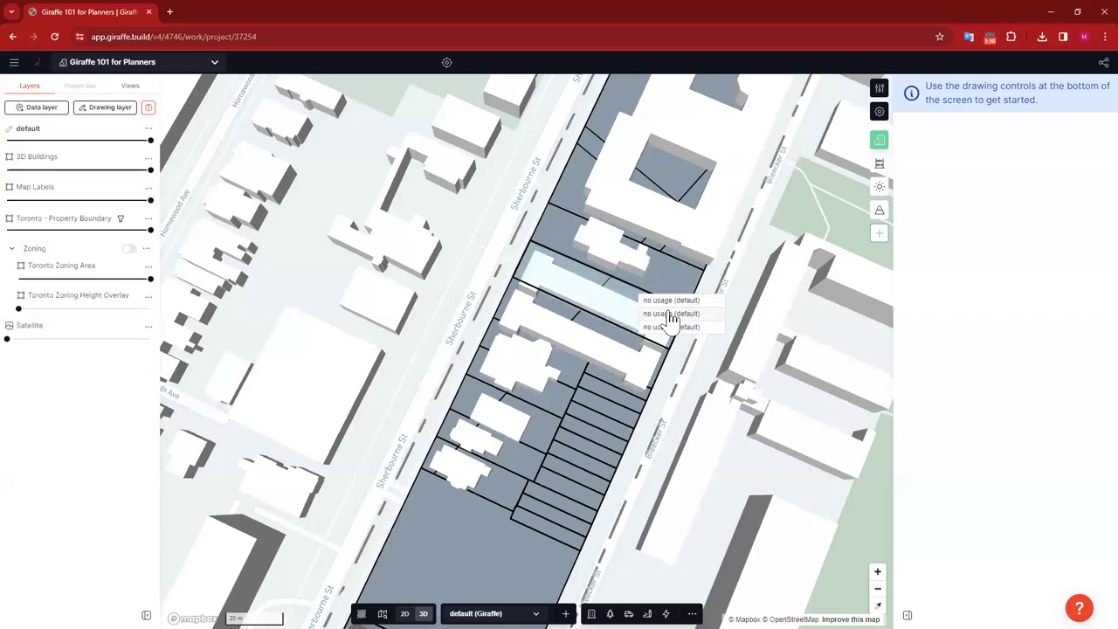
{"action": "left_click", "coordinate": [642, 321]}
{"action": "key", "text": "Escape"}
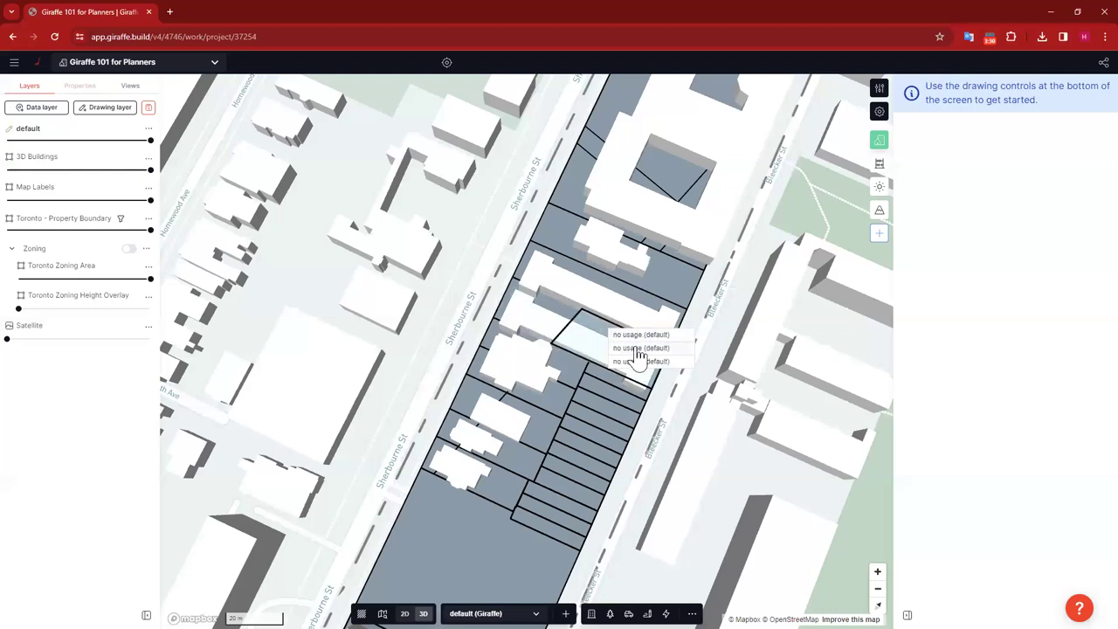
{"action": "left_click", "coordinate": [644, 356]}
{"action": "key", "text": "Escape"}
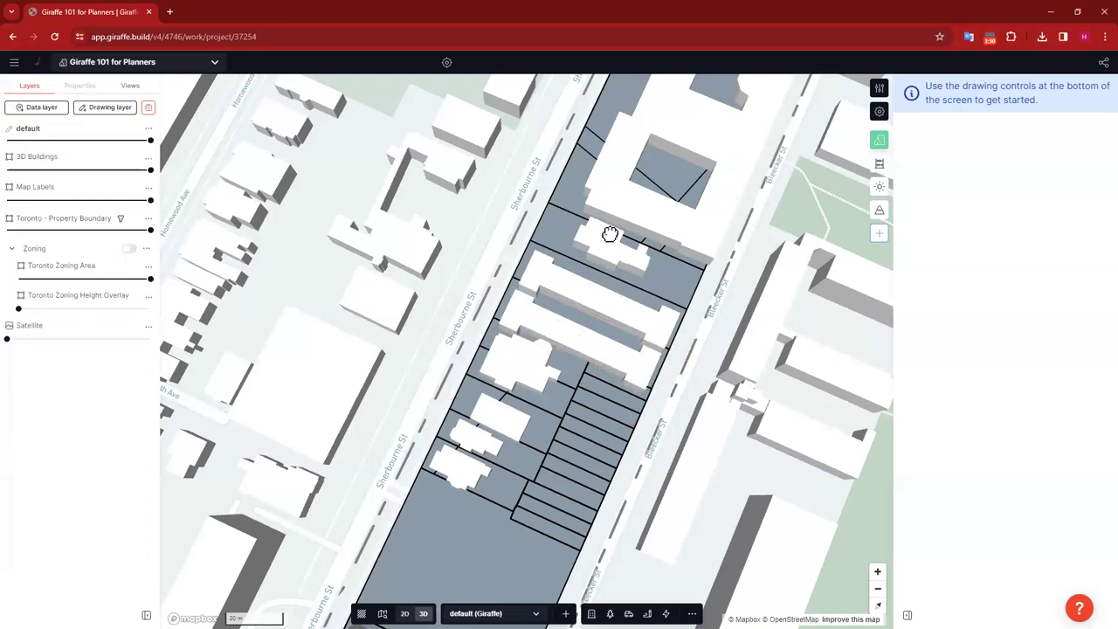
{"action": "key", "text": "Right"}
{"action": "key", "text": "Right"}
{"action": "key", "text": "Right"}
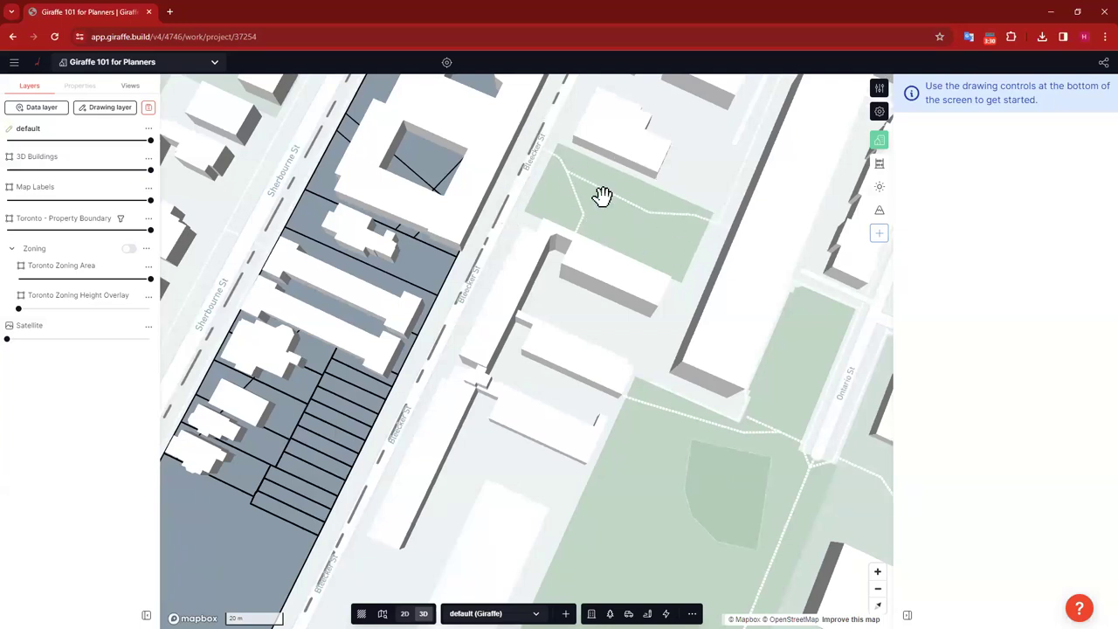
{"action": "key", "text": "Up"}
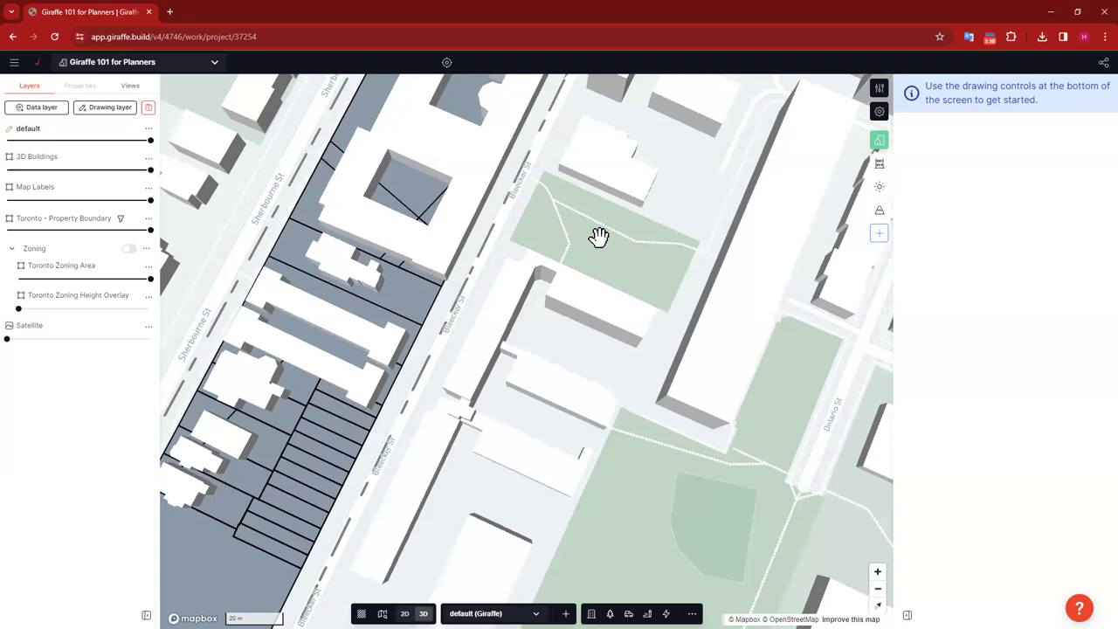
{"action": "right_click", "coordinate": [598, 237]}
{"action": "mouse_move", "coordinate": [651, 248]}
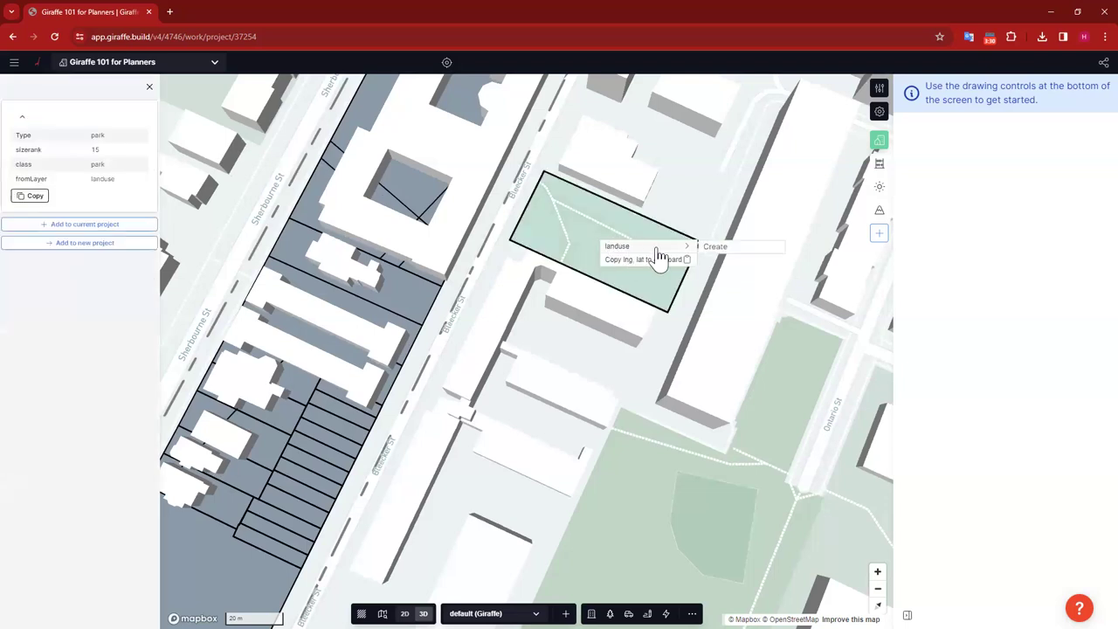
{"action": "left_click", "coordinate": [716, 247]}
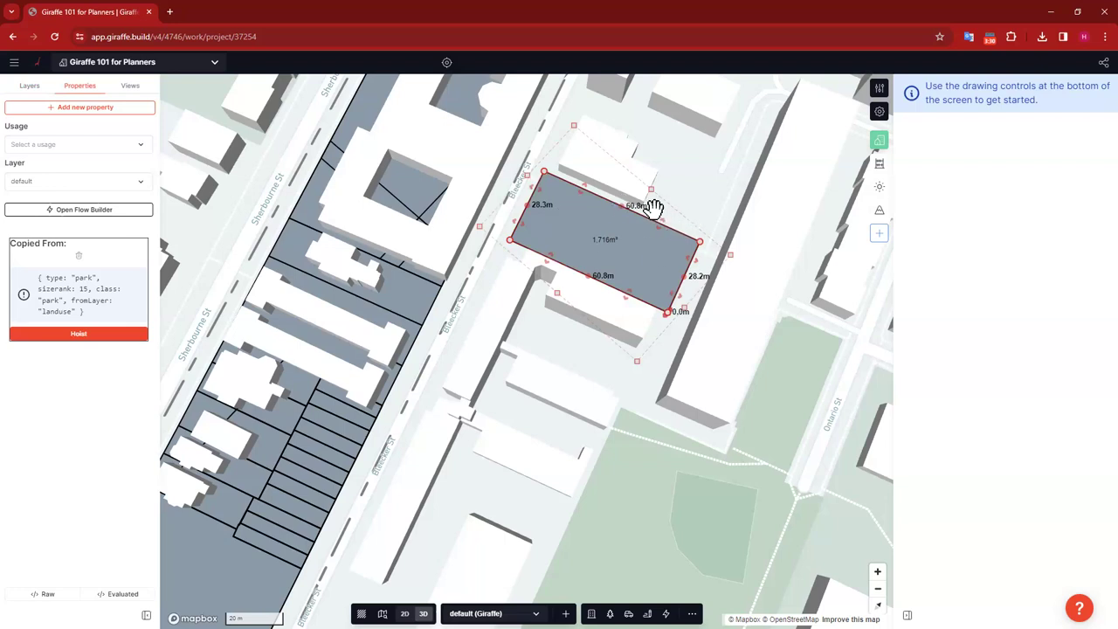
{"action": "key", "text": "Delete"}
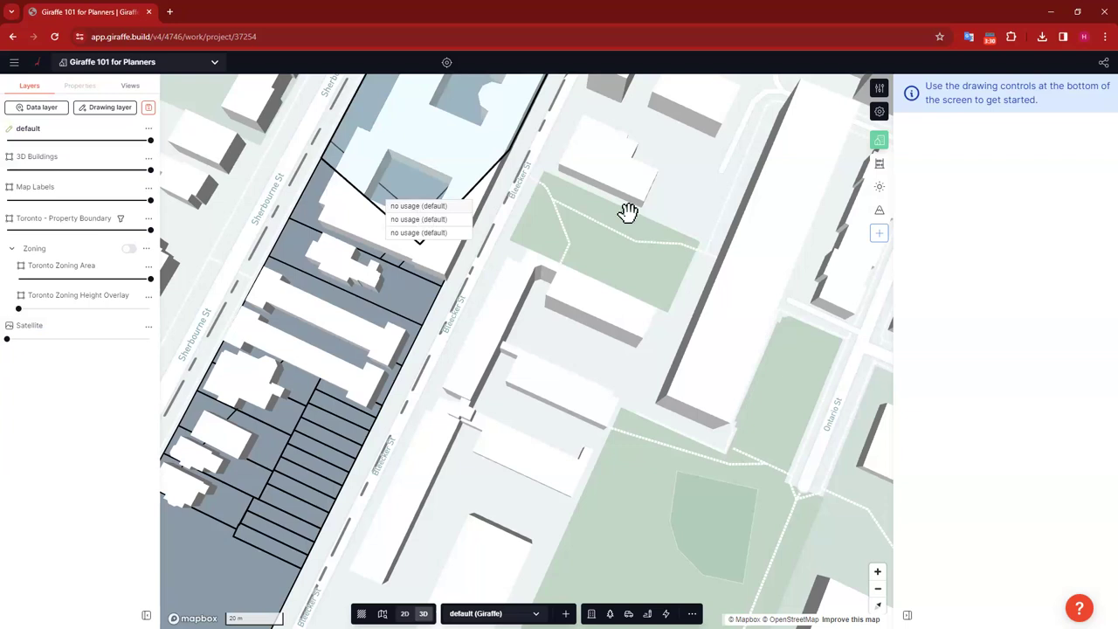
{"action": "key", "text": "ctrl+z"}
{"action": "key", "text": "Delete"}
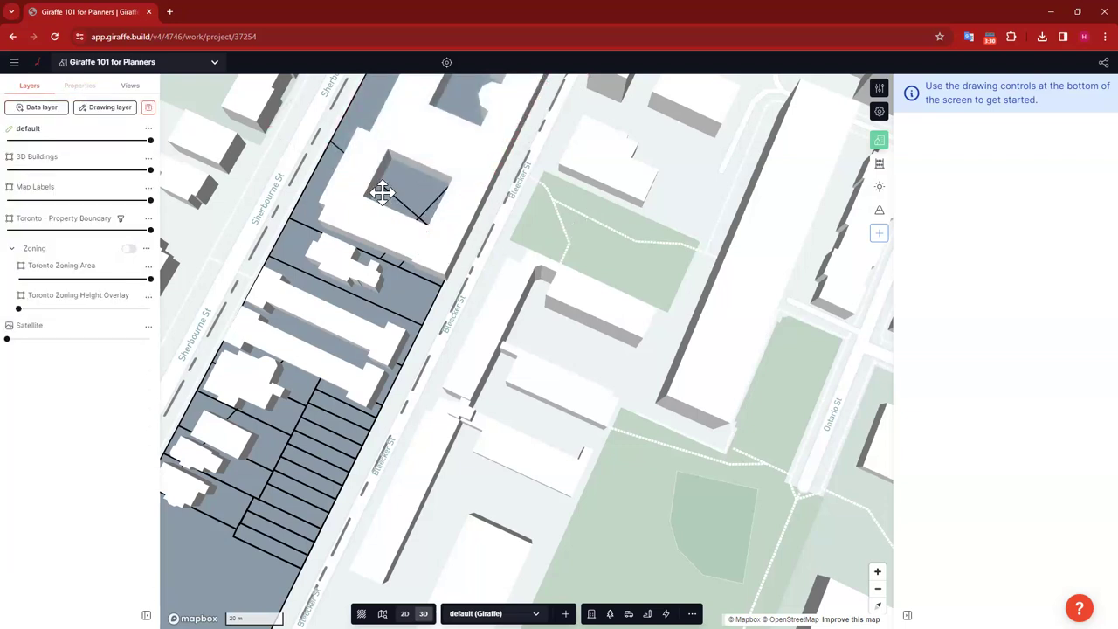
{"action": "key", "text": "ctrl+z"}
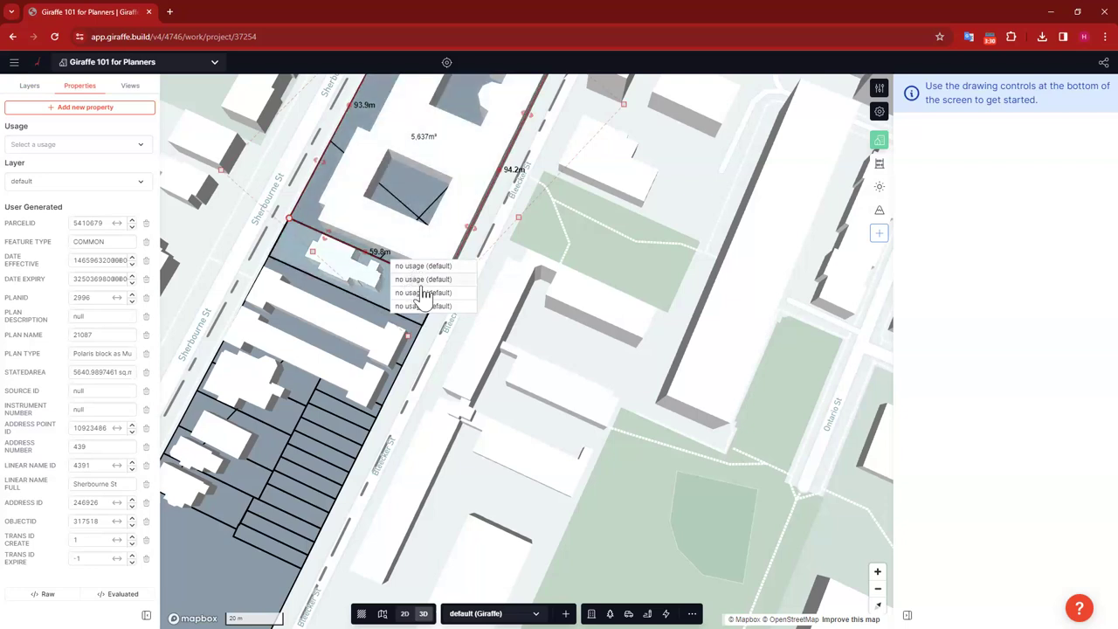
{"action": "left_click", "coordinate": [581, 201]}
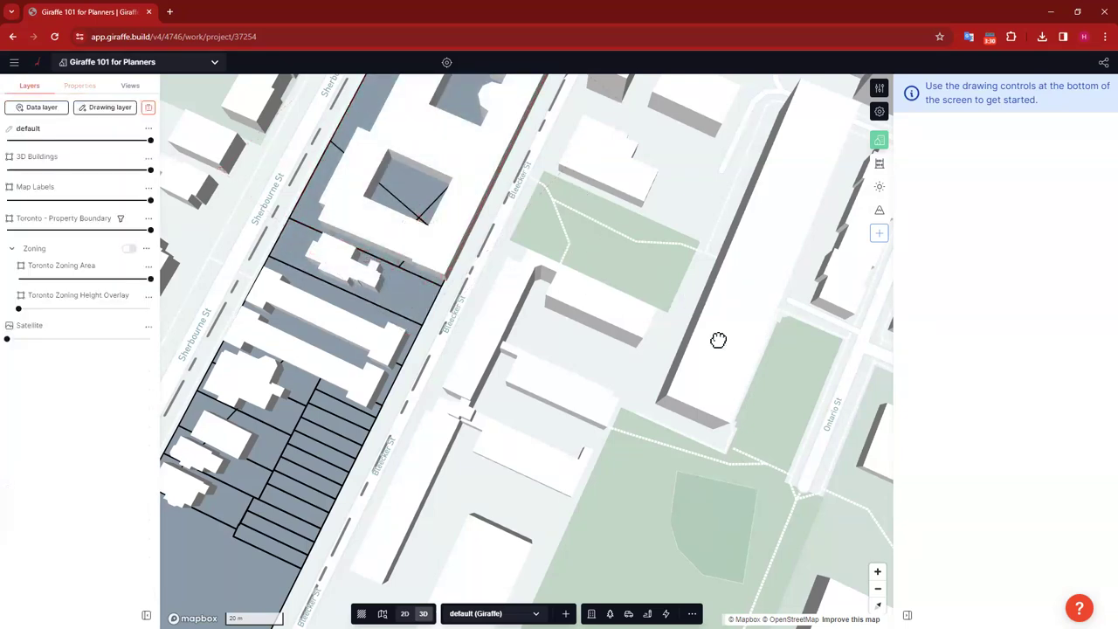
{"action": "left_click", "coordinate": [561, 164]}
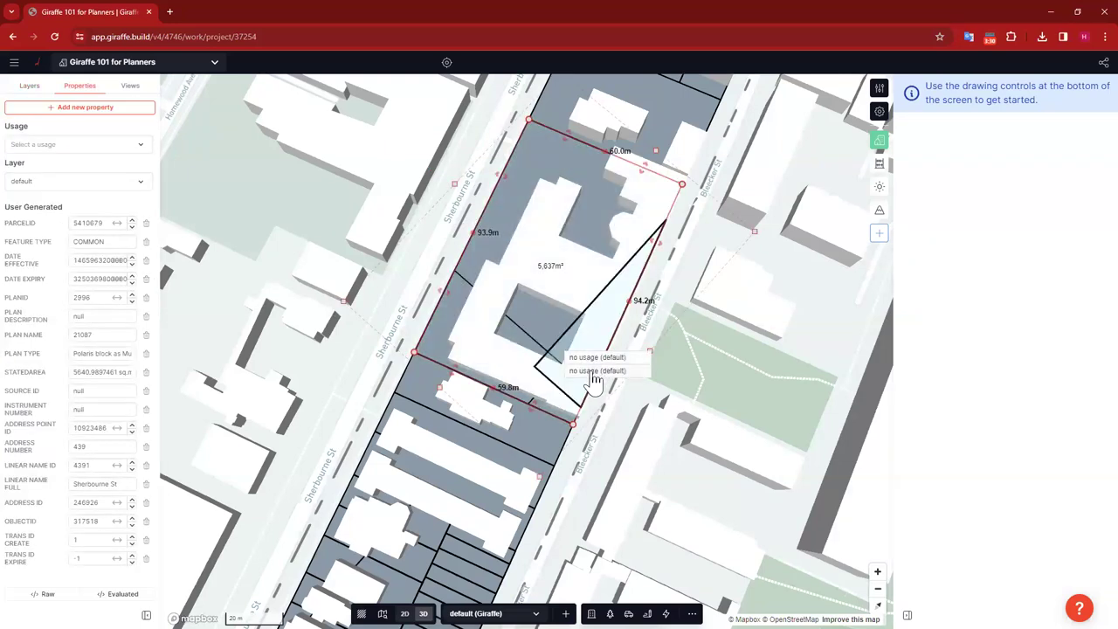
{"action": "key", "text": "Escape"}
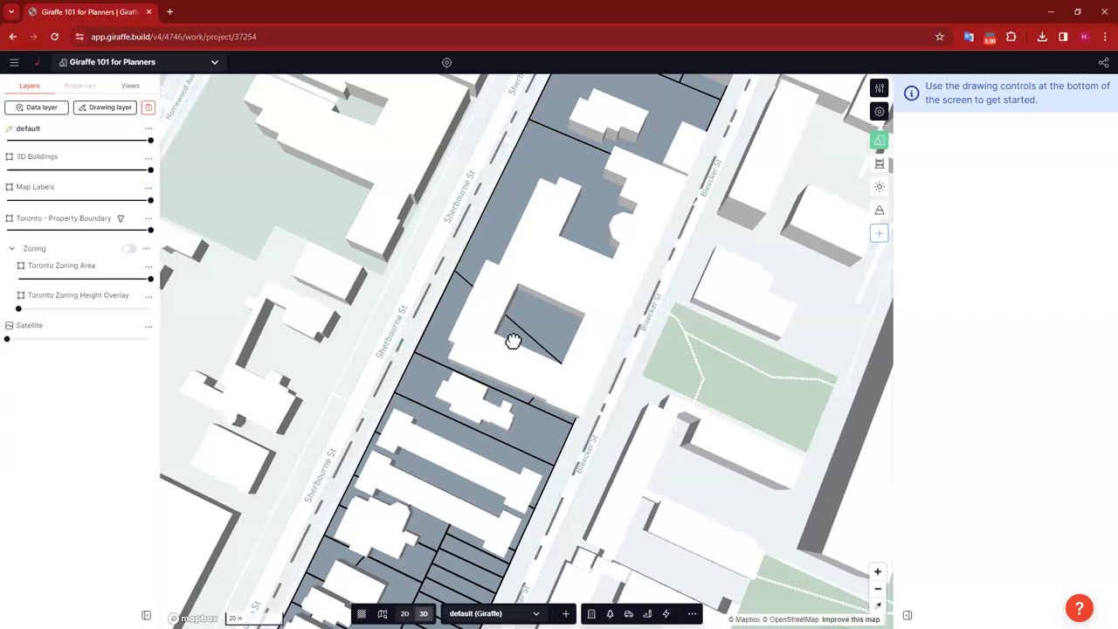
Step: Zoom out and pan along Sherbourne St, then zoom back in on the 2,999 m² site parcel
{"action": "left_click", "coordinate": [546, 368]}
{"action": "key", "text": "Escape"}
{"action": "scroll", "coordinate": [666, 354], "scroll_direction": "down", "scroll_amount": 5}
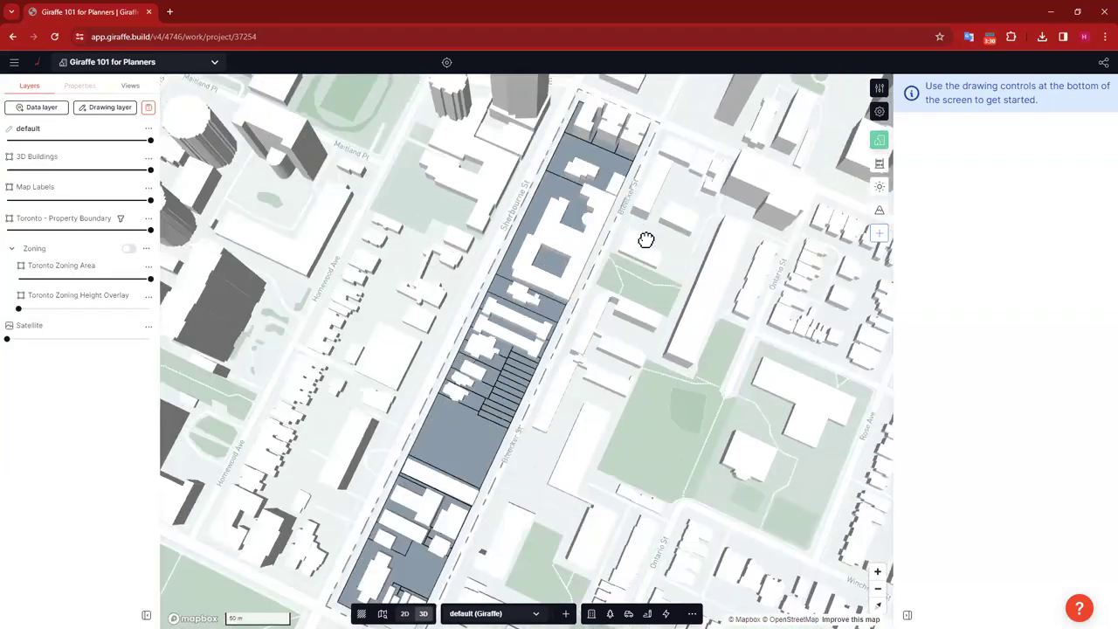
{"action": "key", "text": "Up"}
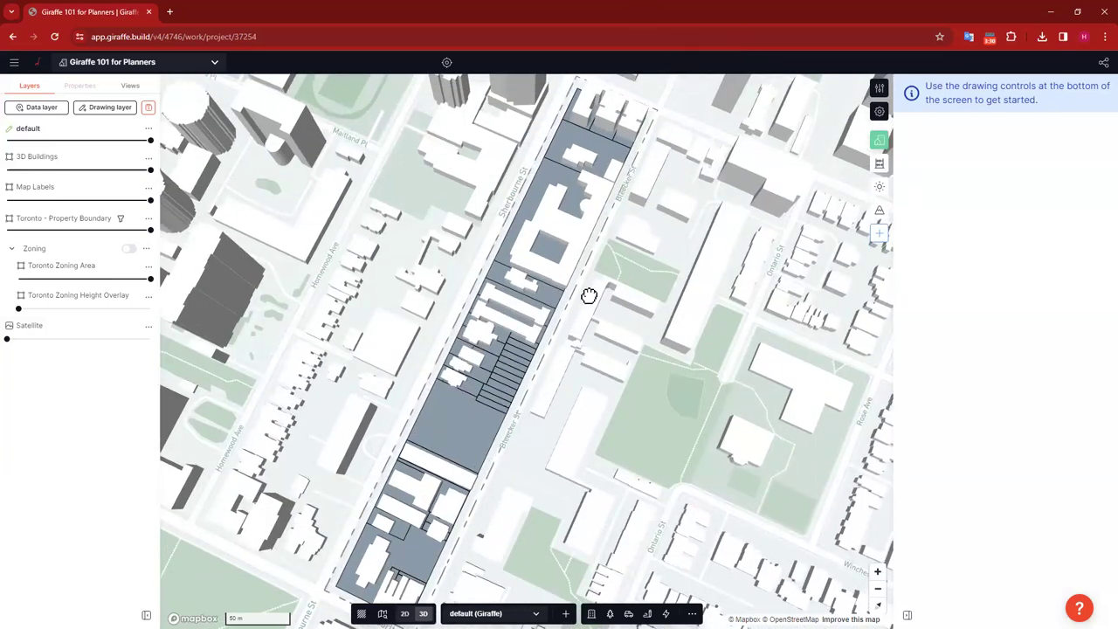
{"action": "key", "text": "Down"}
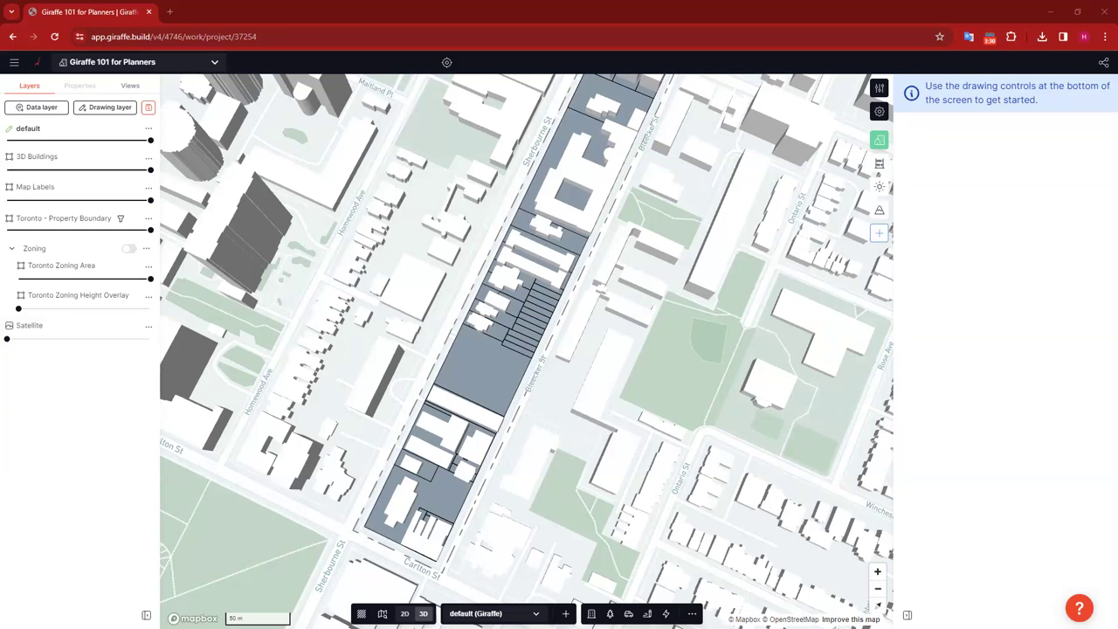
{"action": "scroll", "coordinate": [541, 402], "scroll_direction": "up", "scroll_amount": 5}
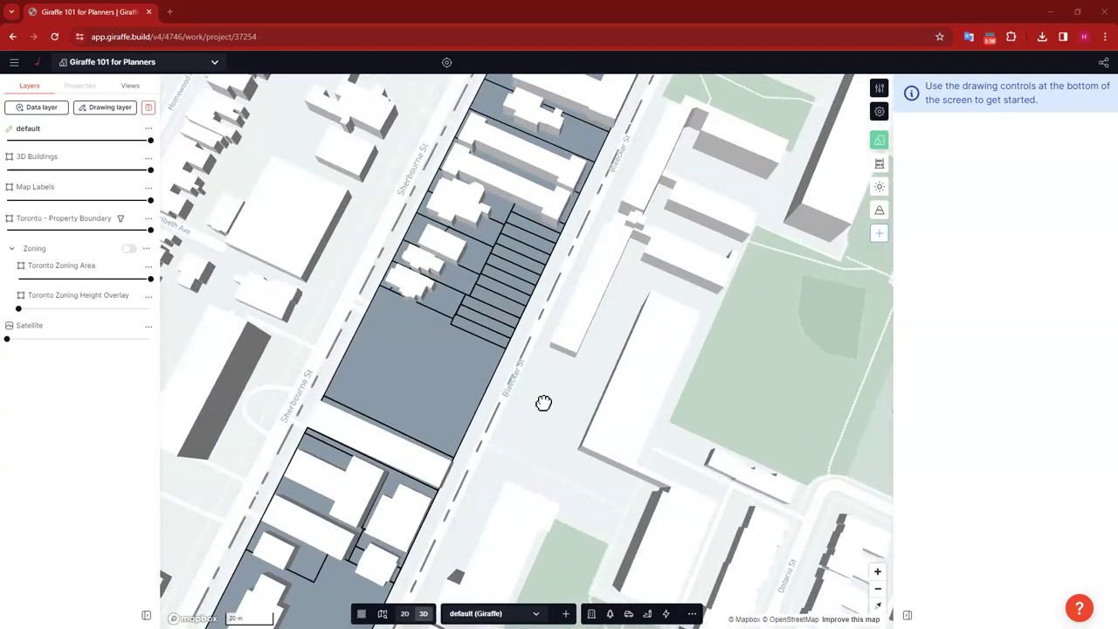
{"action": "left_click", "coordinate": [401, 365]}
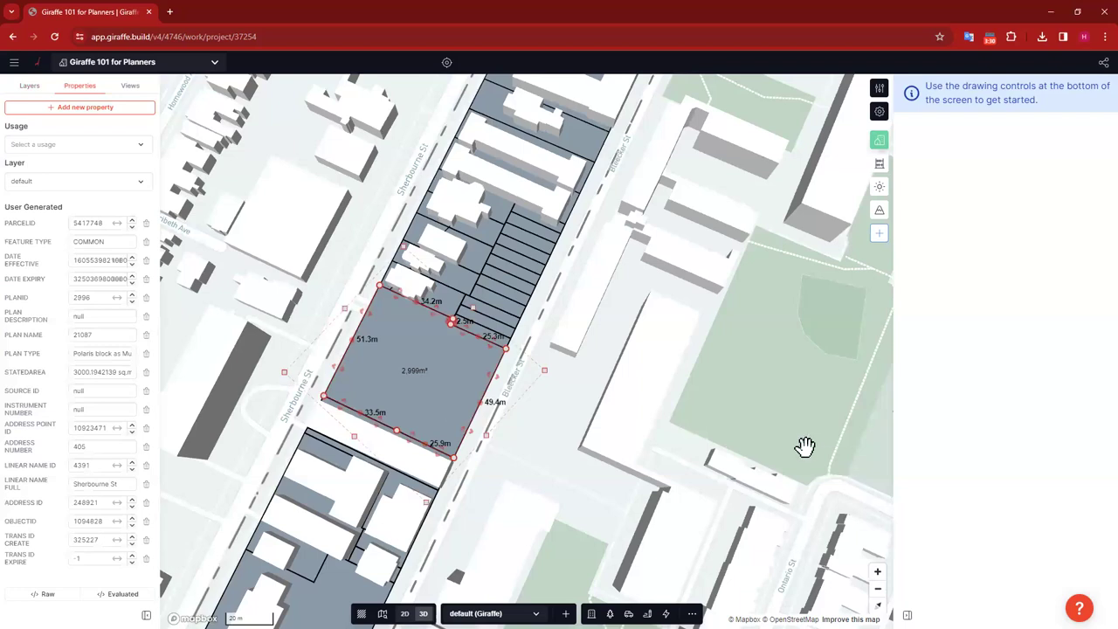
{"action": "key", "text": "Escape"}
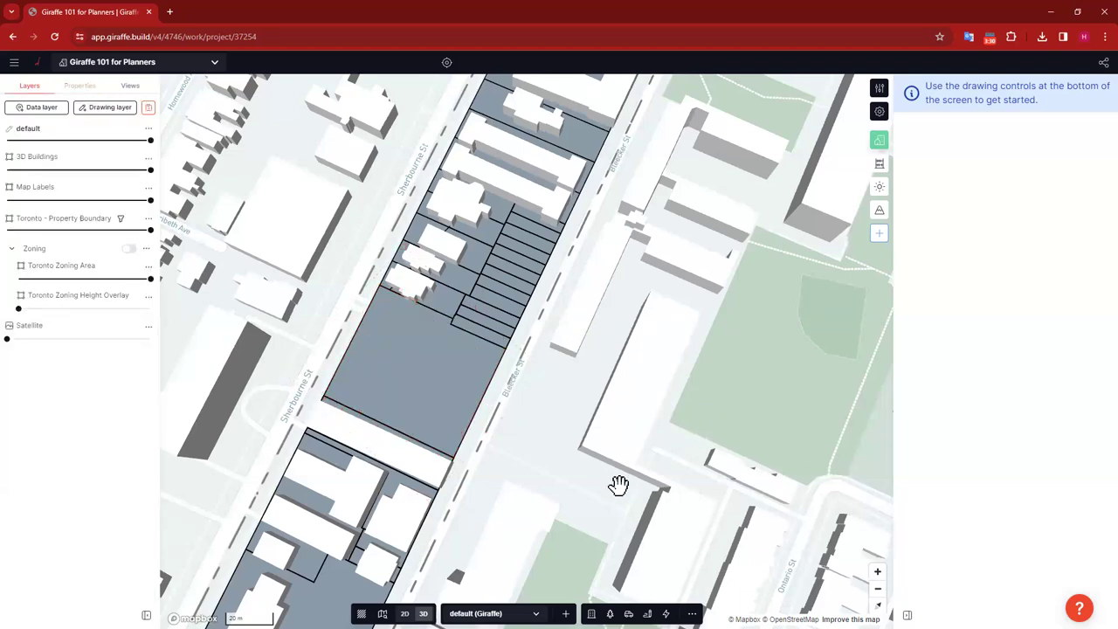
Step: Draw a 56.5 m by 35.5 m rectangle of about 2,003 m² east of Bleecker St
{"action": "key", "text": "r"}
{"action": "left_click", "coordinate": [529, 413]}
{"action": "left_click", "coordinate": [666, 432]}
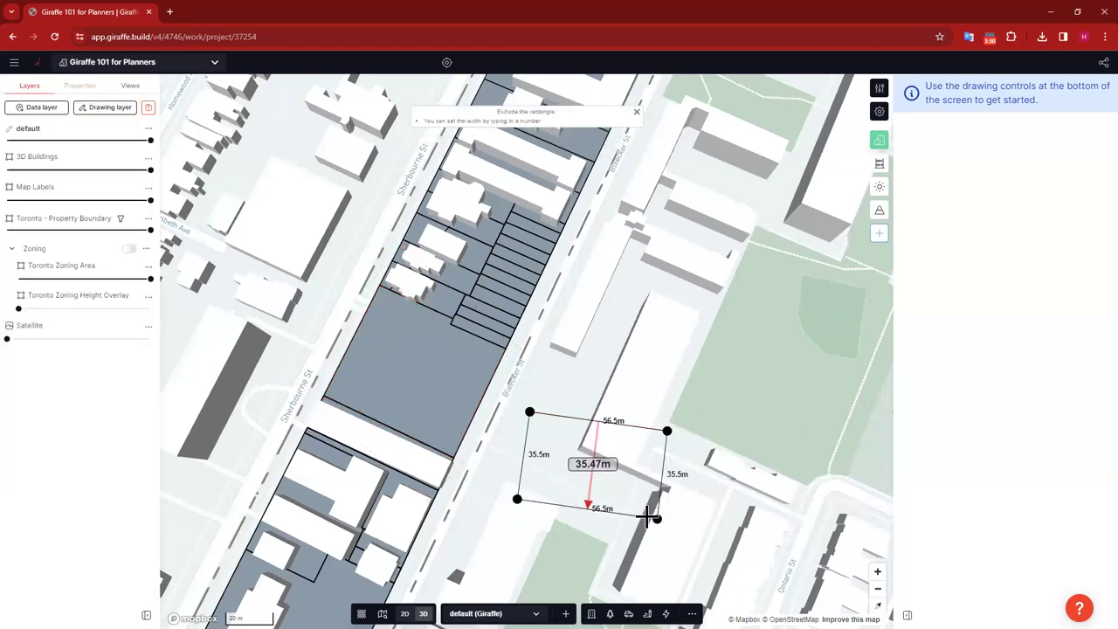
{"action": "left_click", "coordinate": [657, 519]}
{"action": "left_click_drag", "start_coordinate": [685, 288], "coordinate": [620, 208]}
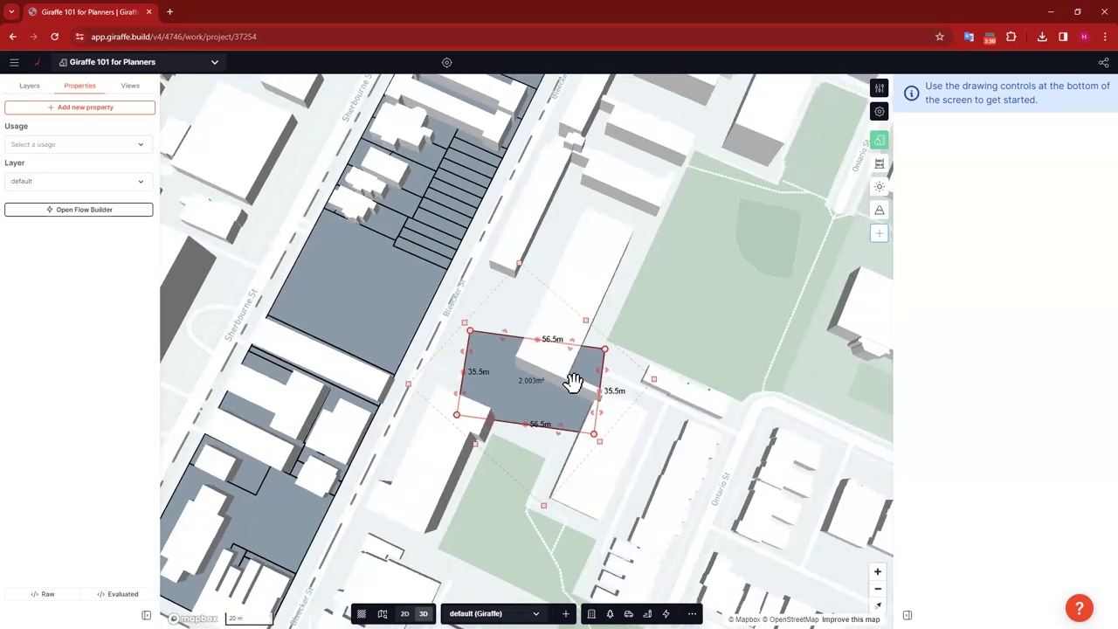
{"action": "scroll", "coordinate": [487, 394], "scroll_direction": "up", "scroll_amount": 5}
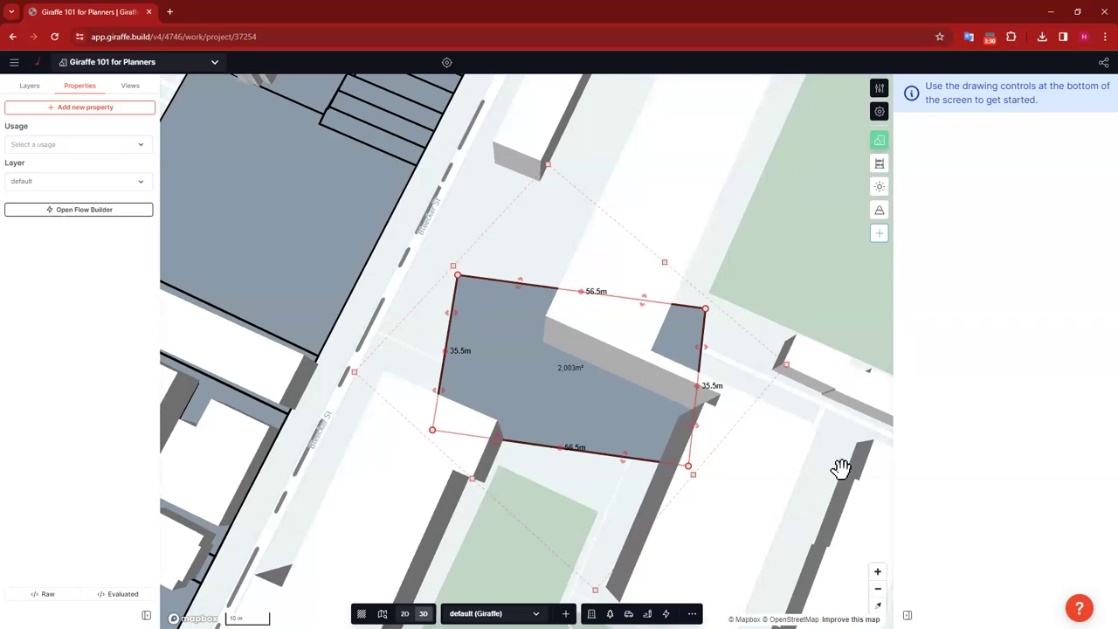
{"action": "scroll", "coordinate": [524, 359], "scroll_direction": "down", "scroll_amount": 1}
{"action": "scroll", "coordinate": [716, 447], "scroll_direction": "down", "scroll_amount": 3}
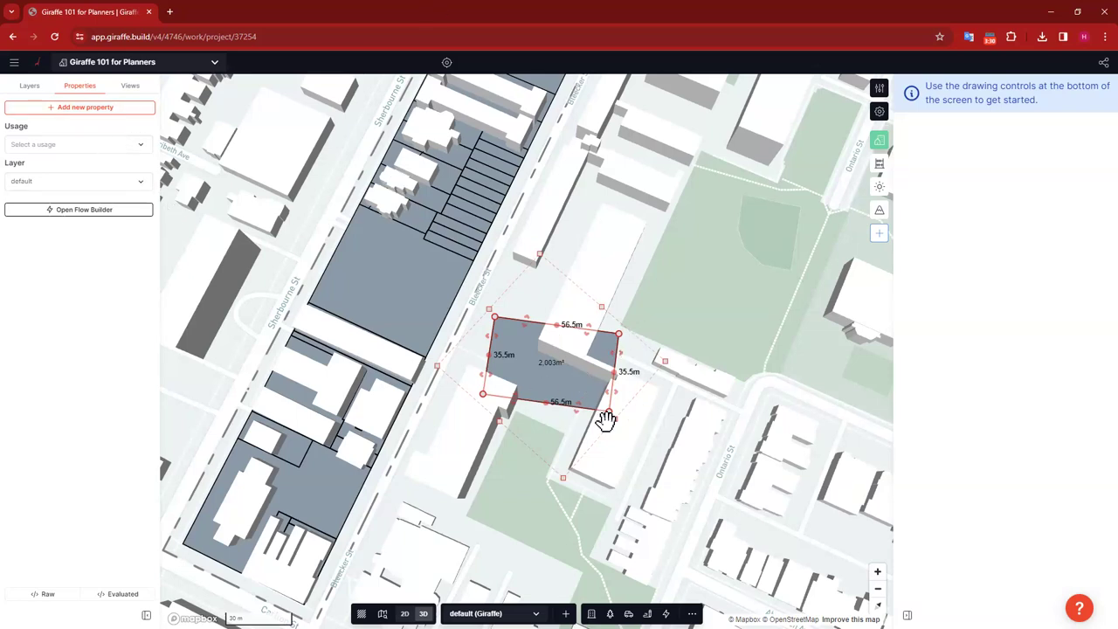
Step: Add a Height property of 20 m to the new parcel
{"action": "left_click", "coordinate": [64, 105]}
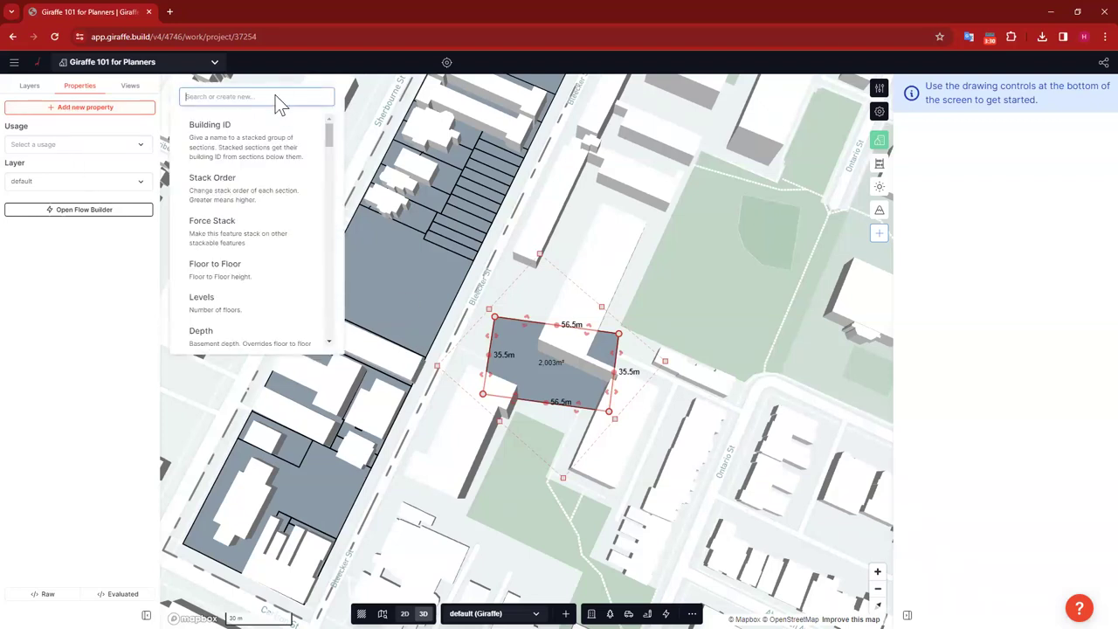
{"action": "type", "text": "heig"}
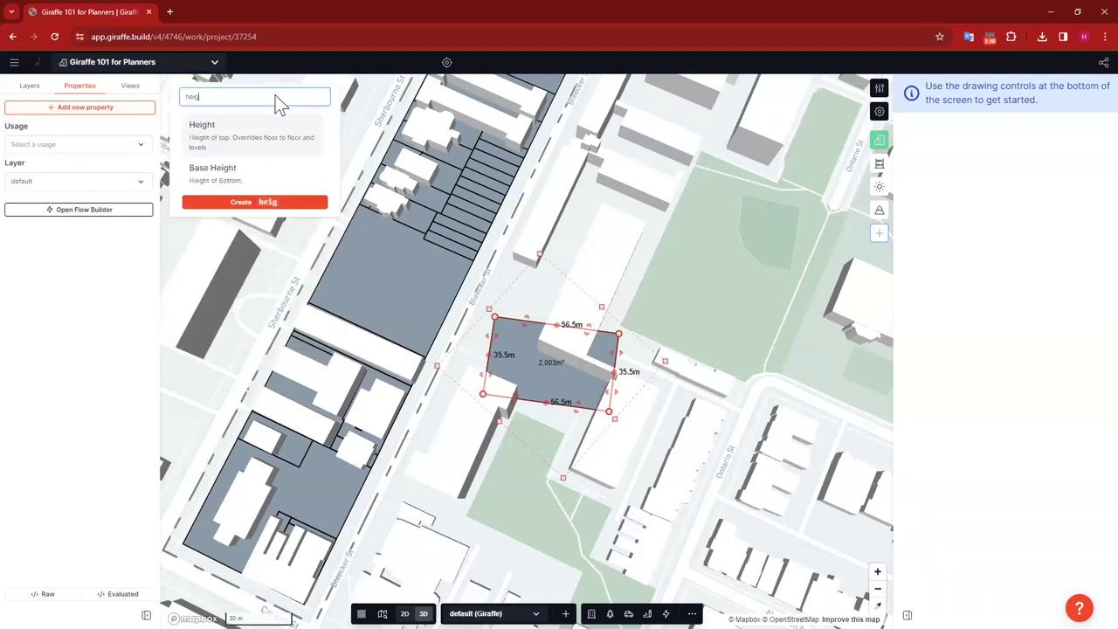
{"action": "left_click", "coordinate": [255, 144]}
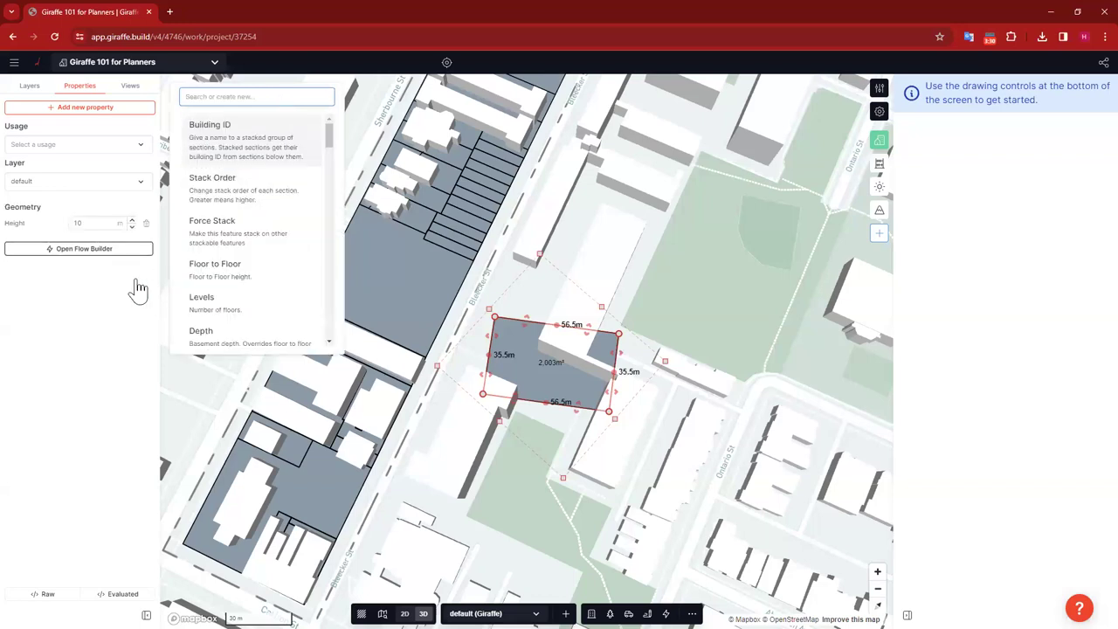
{"action": "left_click", "coordinate": [99, 223]}
{"action": "left_click", "coordinate": [60, 220]}
{"action": "type", "text": "20"}
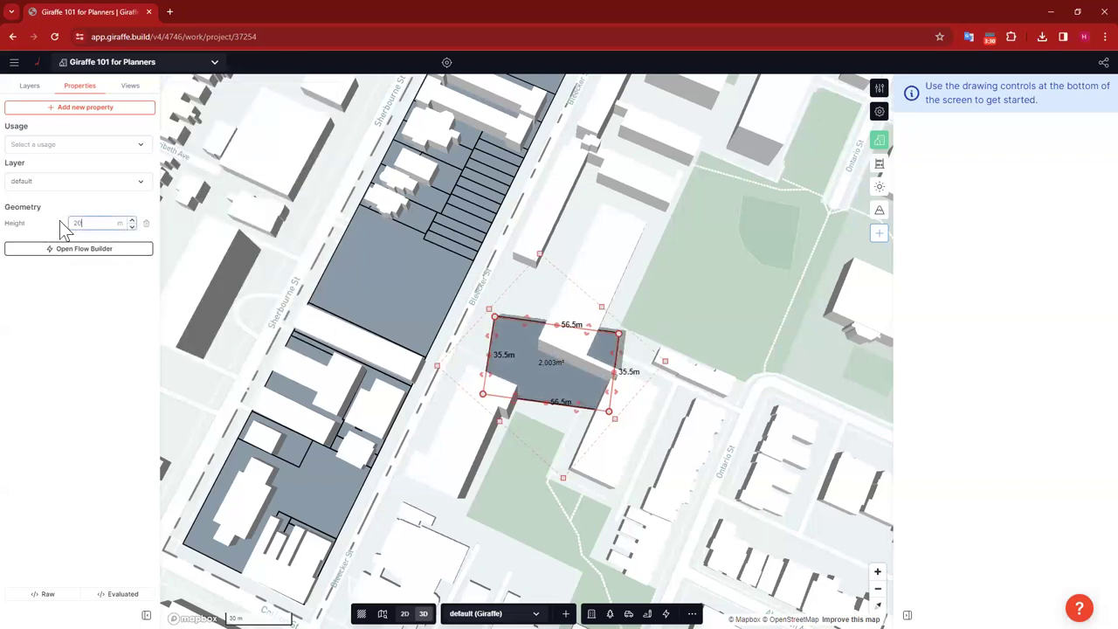
Step: Add a Color property set to red, then deselect the parcel
{"action": "left_click", "coordinate": [97, 110]}
{"action": "type", "text": "col"}
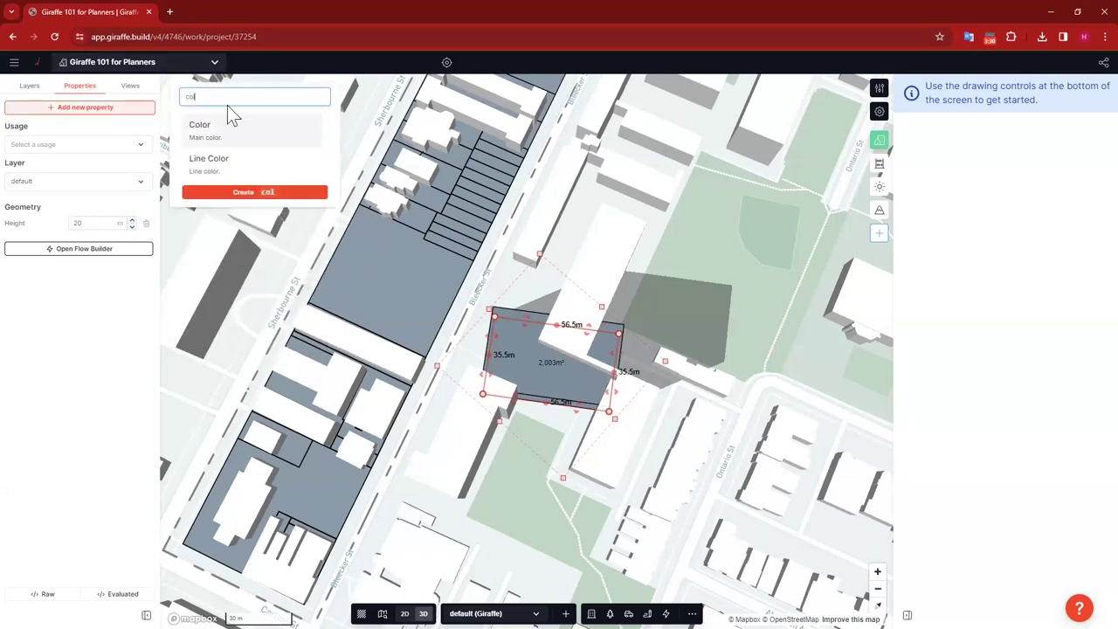
{"action": "left_click", "coordinate": [288, 137]}
{"action": "left_click", "coordinate": [74, 262]}
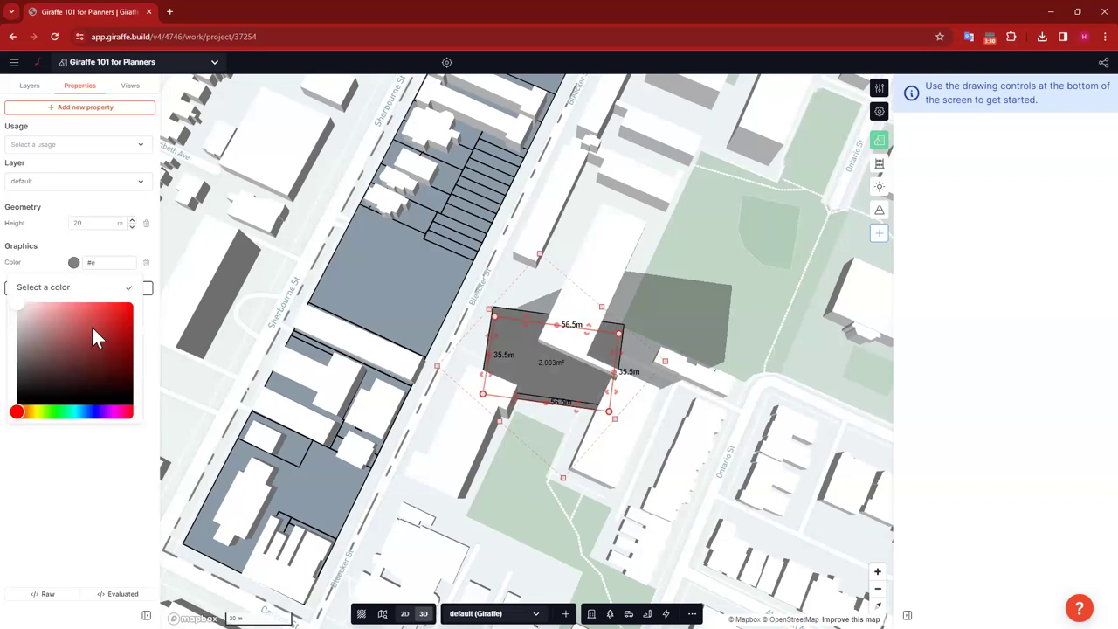
{"action": "left_click", "coordinate": [108, 482]}
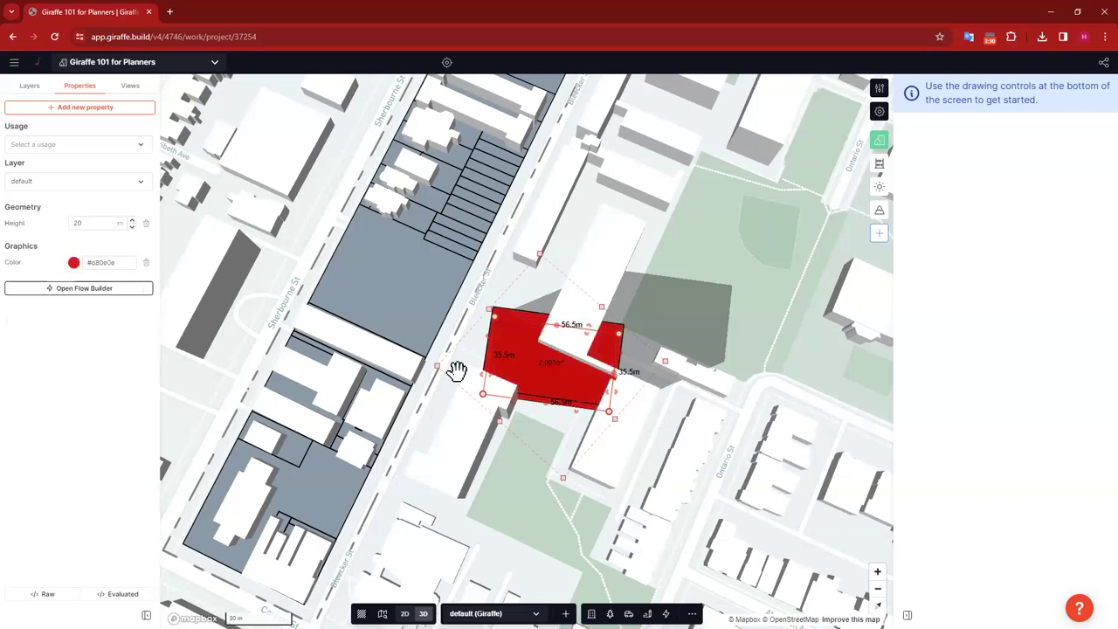
{"action": "left_click", "coordinate": [737, 371]}
Step: Select the red 2,003 m² block in the 3D view and delete it from the map
{"action": "key", "text": "2"}
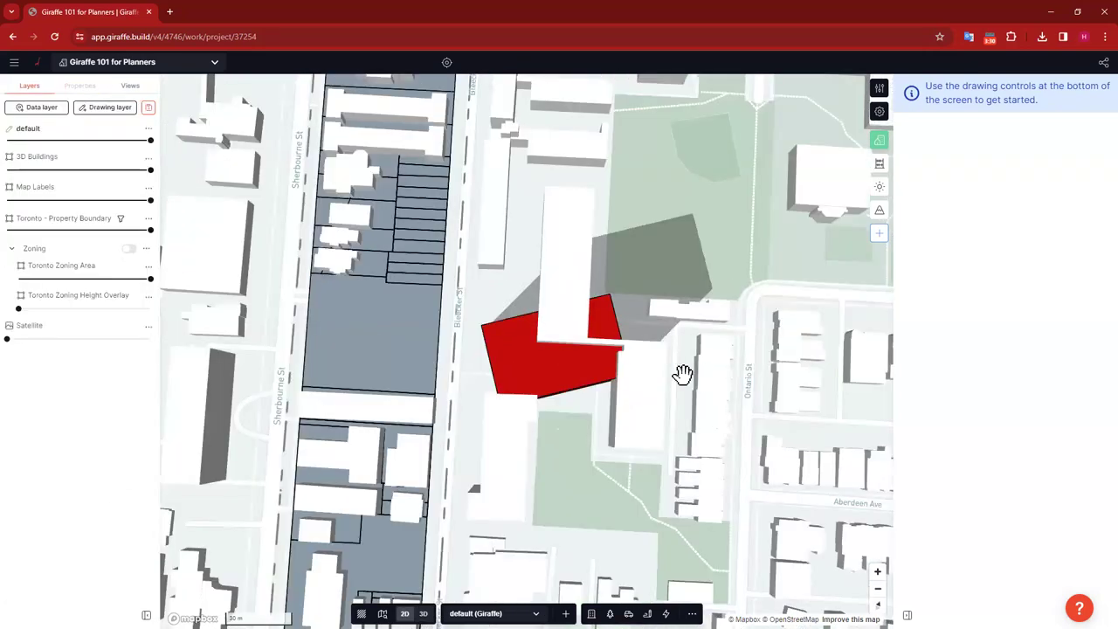
{"action": "key", "text": "3"}
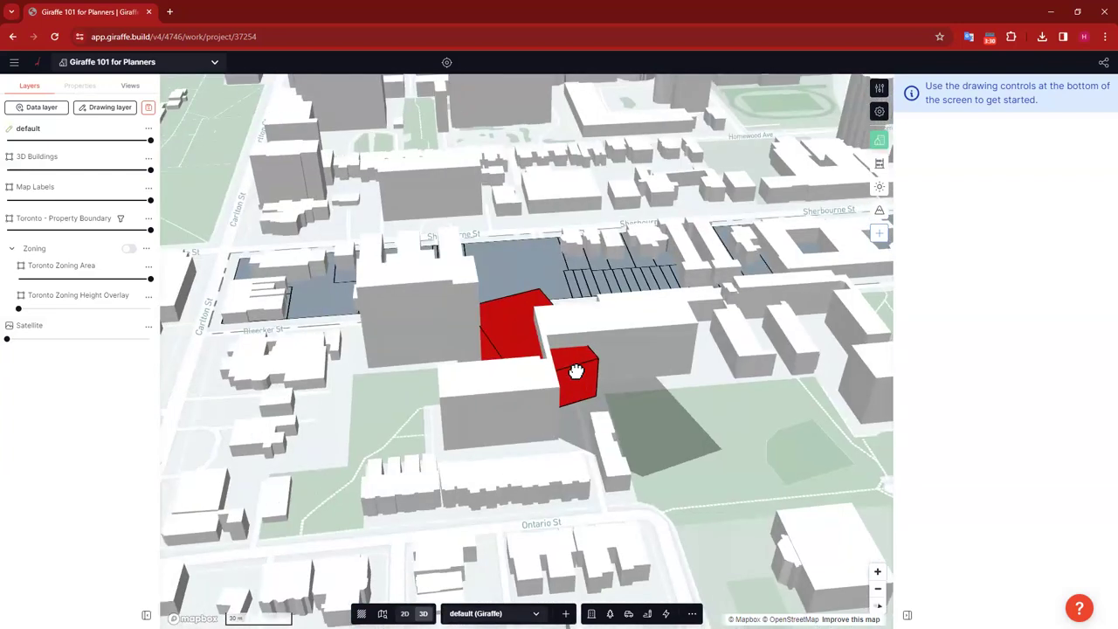
{"action": "left_click", "coordinate": [575, 371]}
{"action": "left_click_drag", "start_coordinate": [586, 373], "coordinate": [689, 414]}
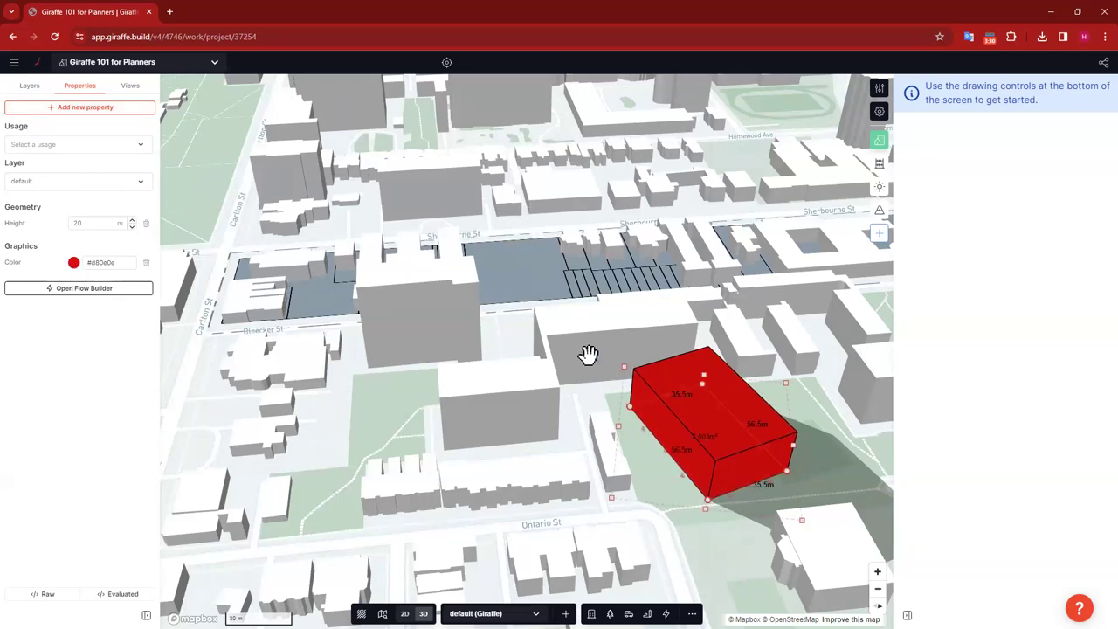
{"action": "right_click_drag", "start_coordinate": [516, 449], "coordinate": [468, 325]}
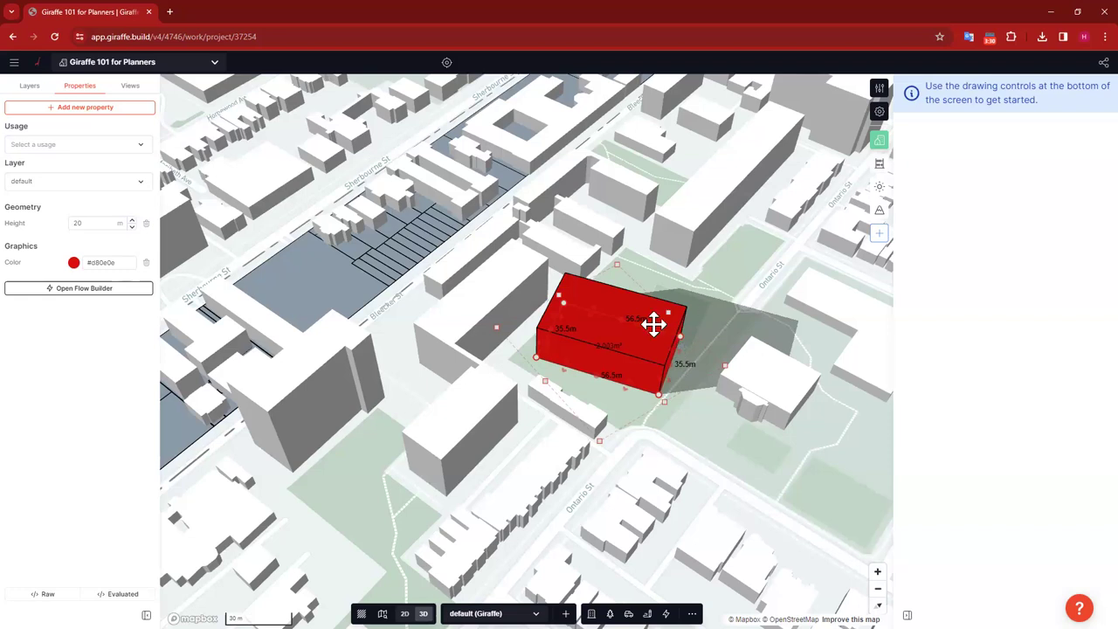
{"action": "key", "text": "Delete"}
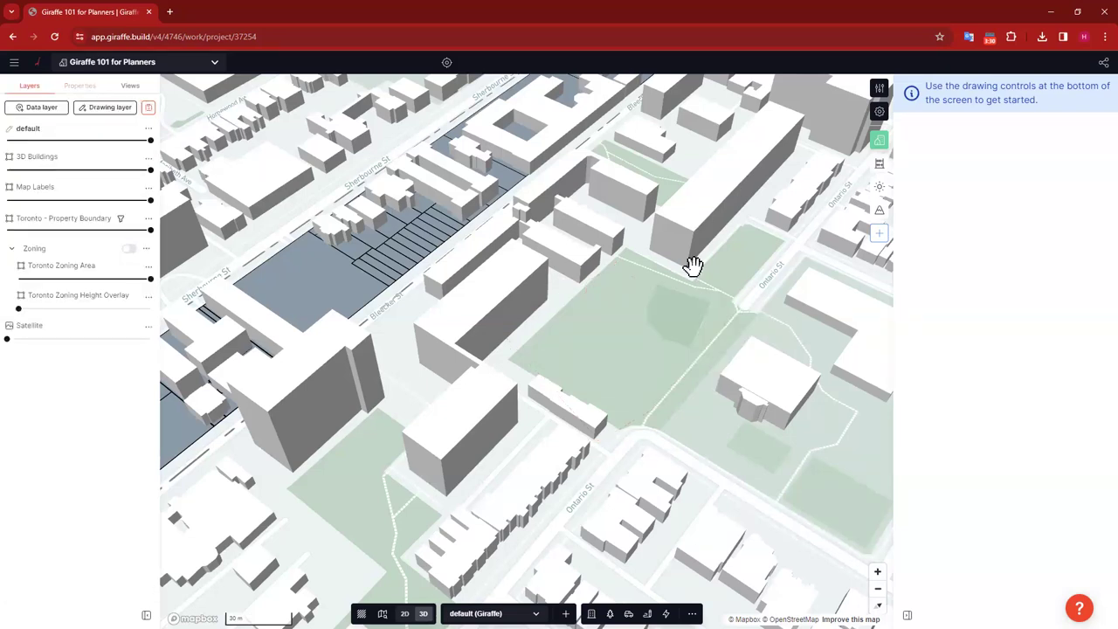
Step: Review the High Density Residential usage in the usages editor, then close the editor
{"action": "left_click", "coordinate": [879, 88]}
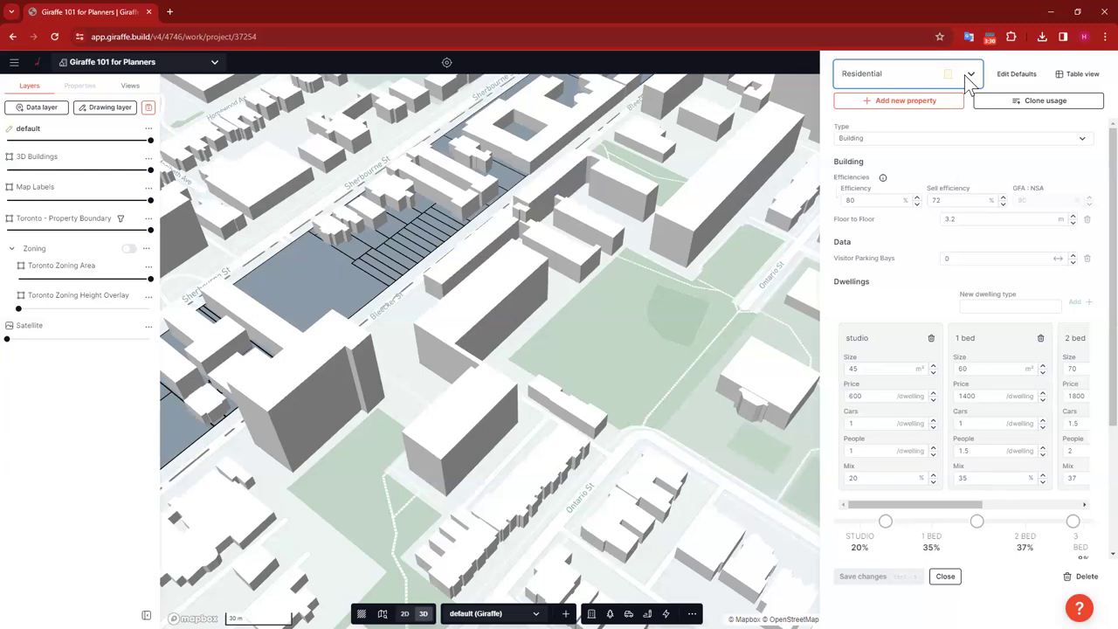
{"action": "left_click", "coordinate": [969, 77]}
{"action": "type", "text": "high"}
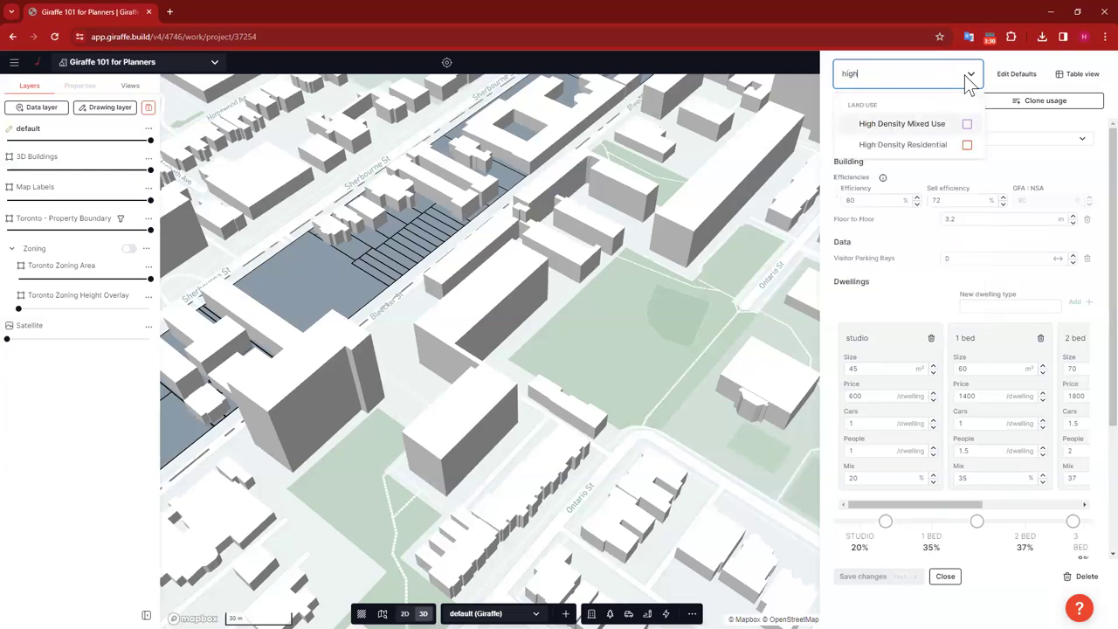
{"action": "left_click", "coordinate": [903, 145]}
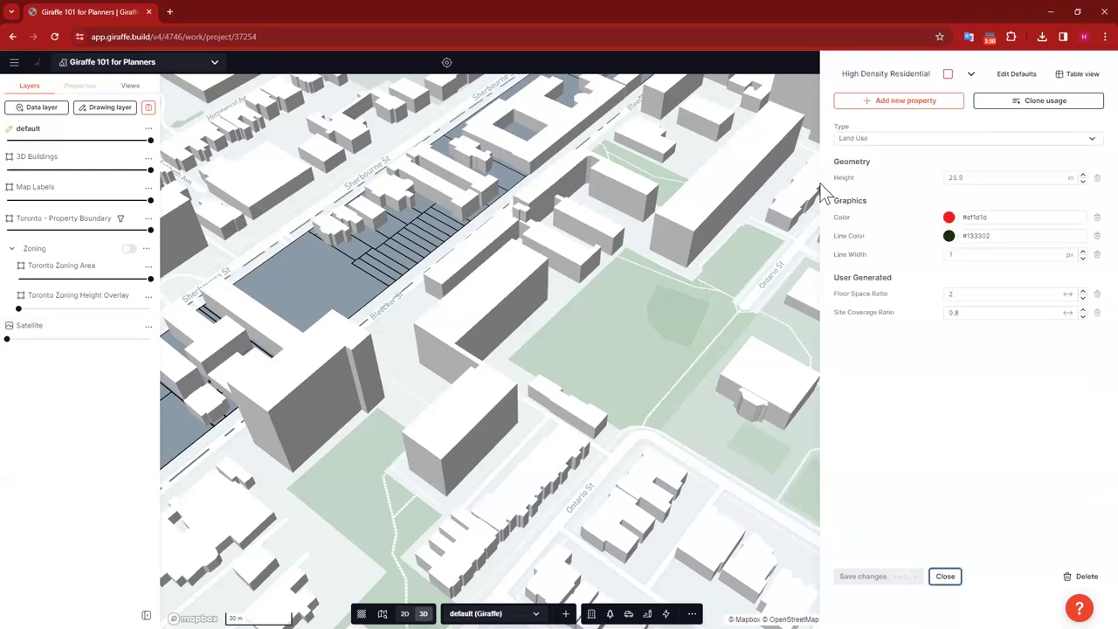
{"action": "left_click", "coordinate": [860, 139]}
{"action": "left_click", "coordinate": [859, 140]}
{"action": "left_click", "coordinate": [301, 264]}
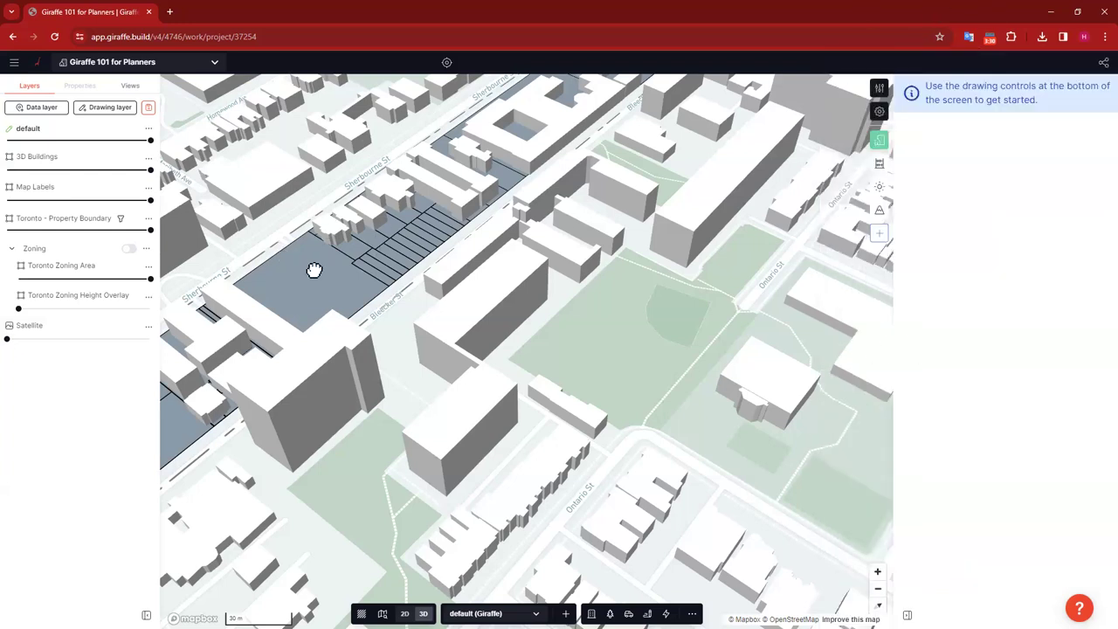
Step: Assign High Density Residential to the large 2,999 m² parcel along Sherbourne St
{"action": "left_click", "coordinate": [312, 265]}
{"action": "left_click", "coordinate": [84, 146]}
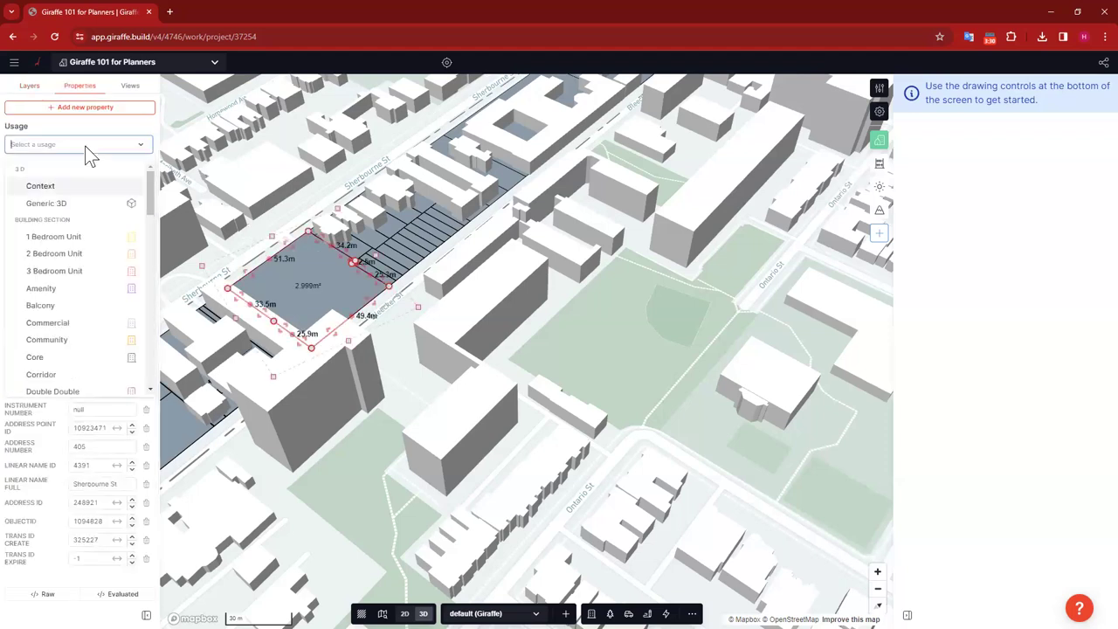
{"action": "type", "text": "high"}
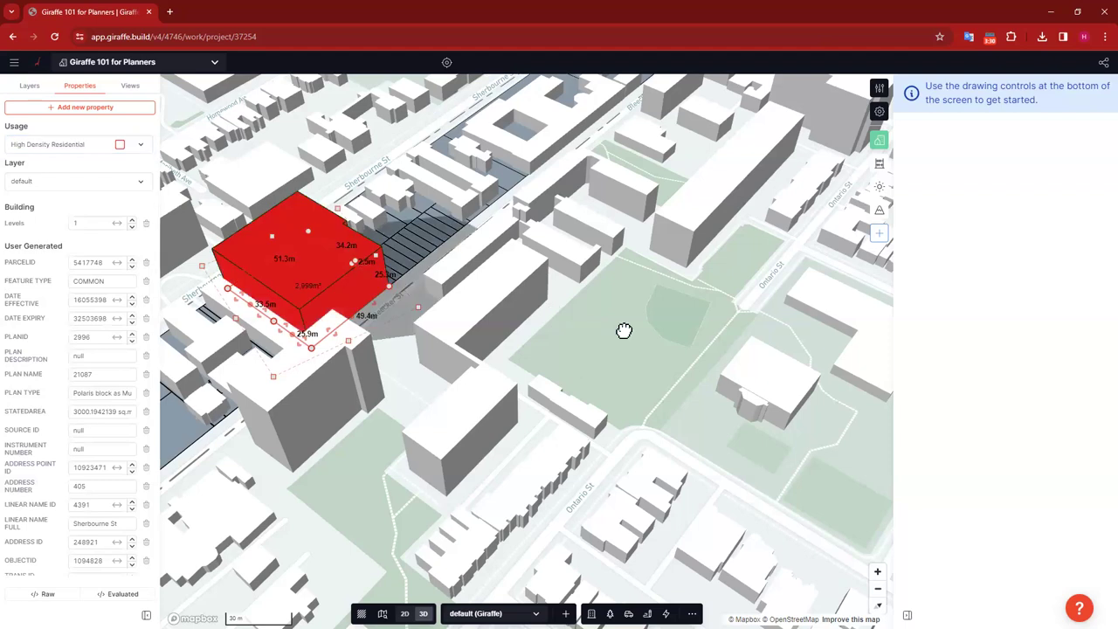
{"action": "left_click", "coordinate": [236, 281]}
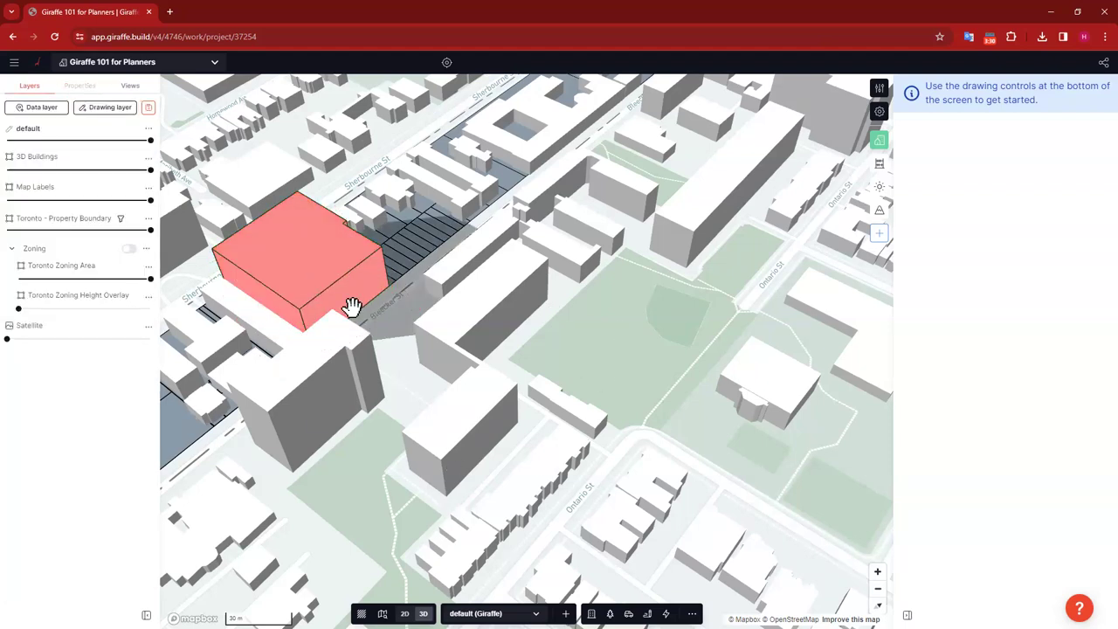
Step: Open High Density Residential (25.9 m height, colour #ef1d1d, FSR 2, coverage 0.8) in the usages editor
{"action": "left_click", "coordinate": [878, 89]}
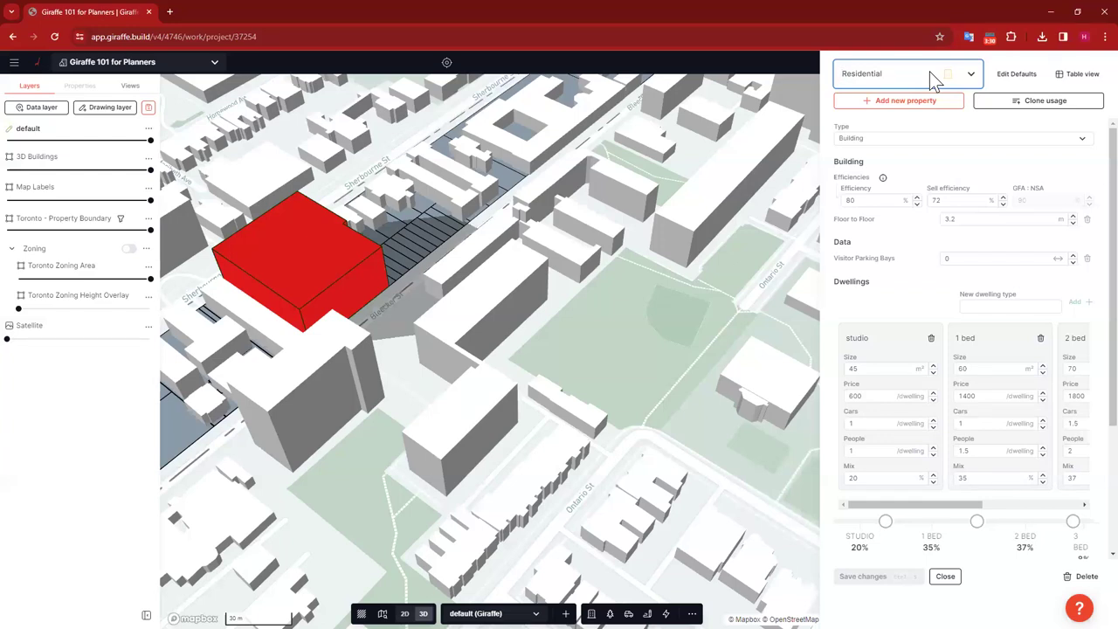
{"action": "type", "text": "high"}
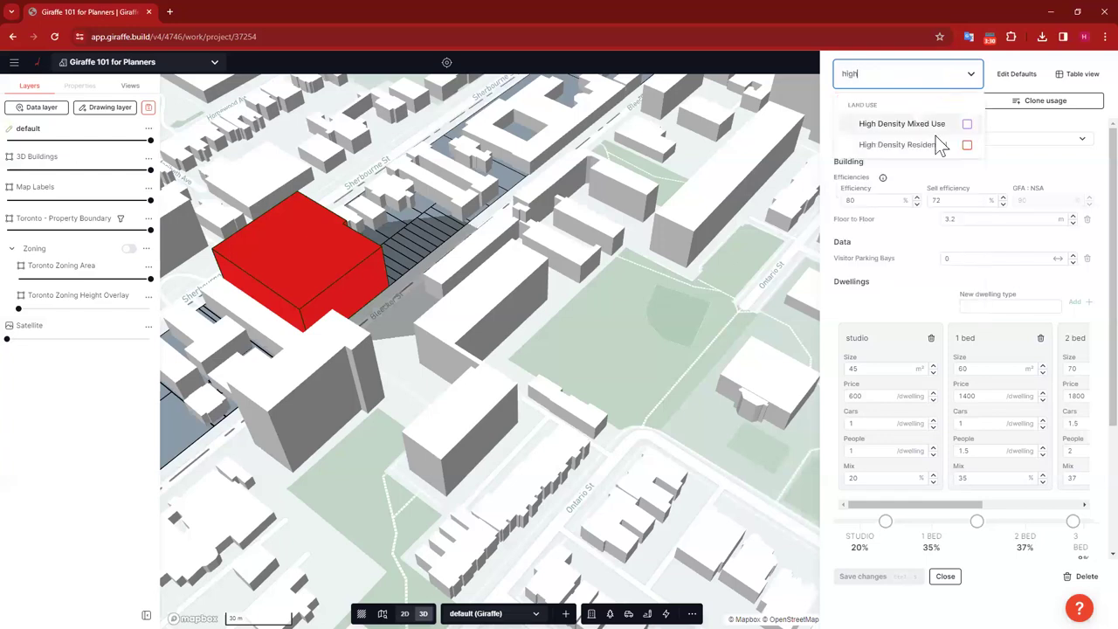
{"action": "left_click", "coordinate": [933, 144]}
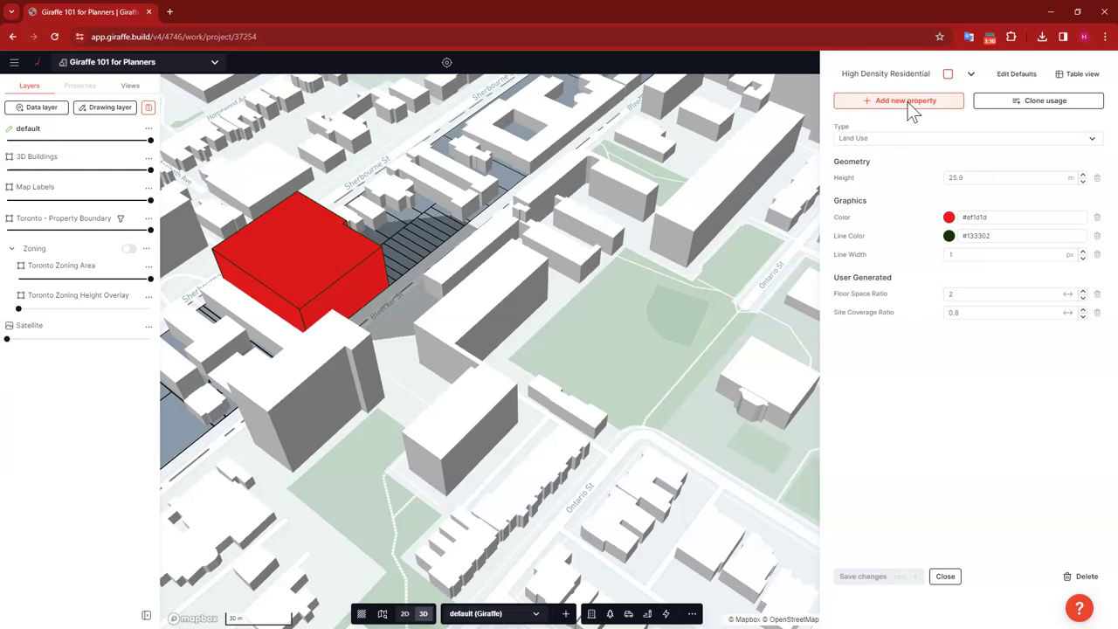
Step: Create a new Number property named 'Units per Acre' for the usage
{"action": "left_click", "coordinate": [910, 112]}
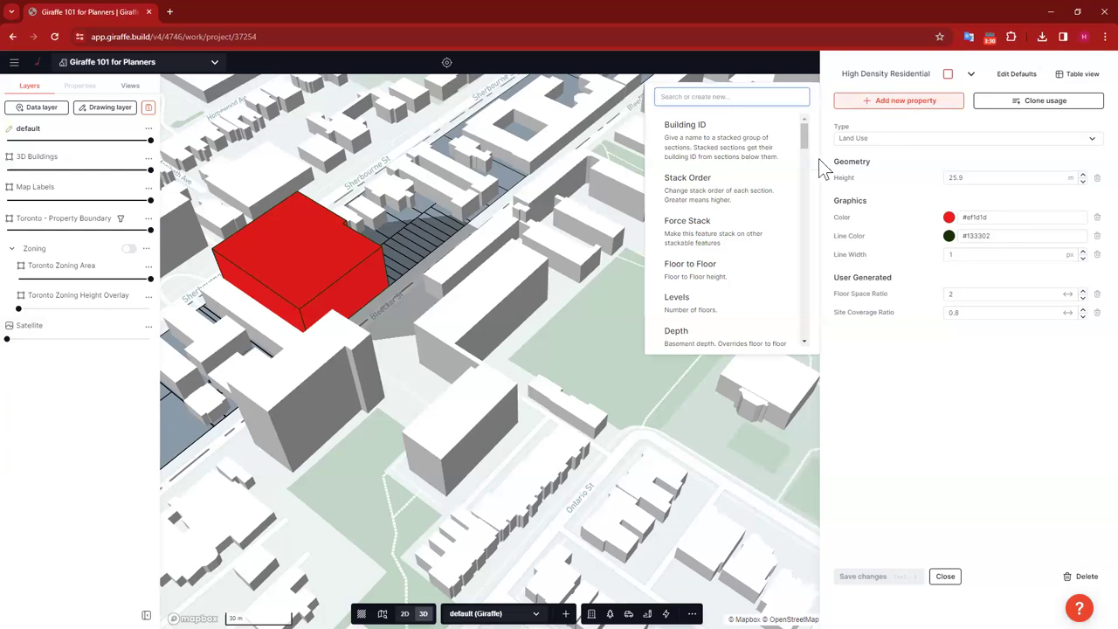
{"action": "scroll", "coordinate": [725, 176], "scroll_direction": "down", "scroll_amount": 5}
{"action": "scroll", "coordinate": [725, 180], "scroll_direction": "down", "scroll_amount": 15}
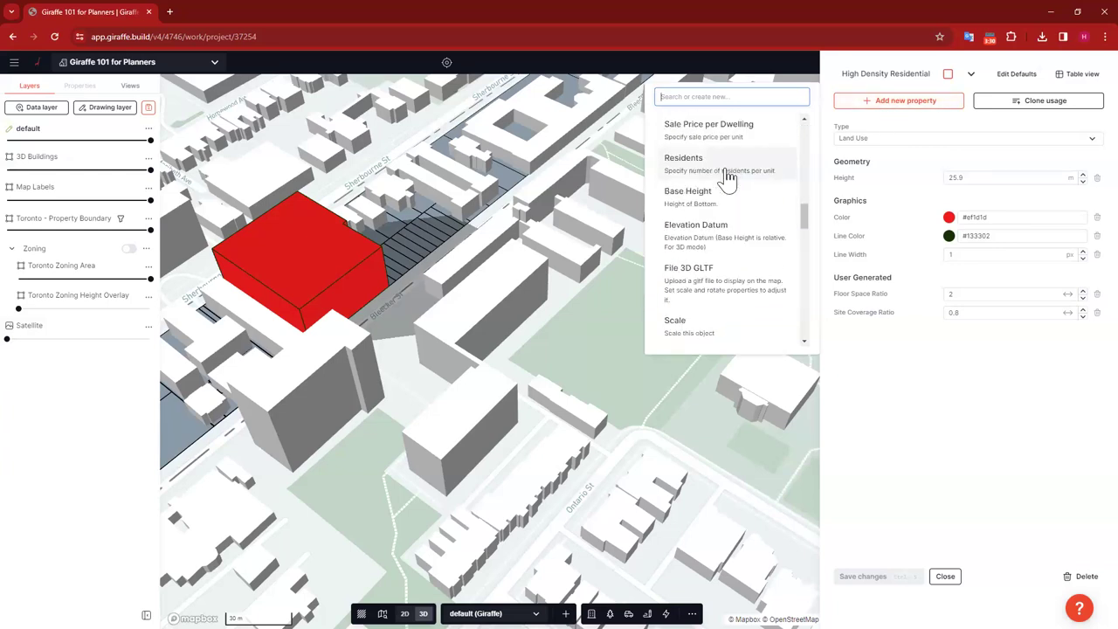
{"action": "scroll", "coordinate": [727, 303], "scroll_direction": "up", "scroll_amount": 20}
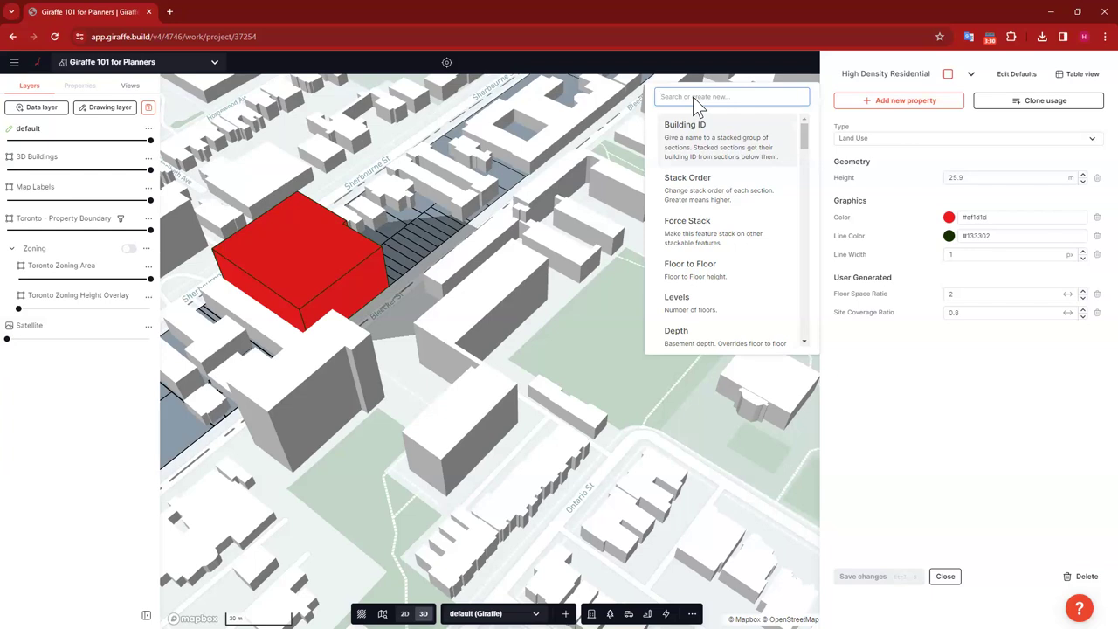
{"action": "type", "text": "unit"}
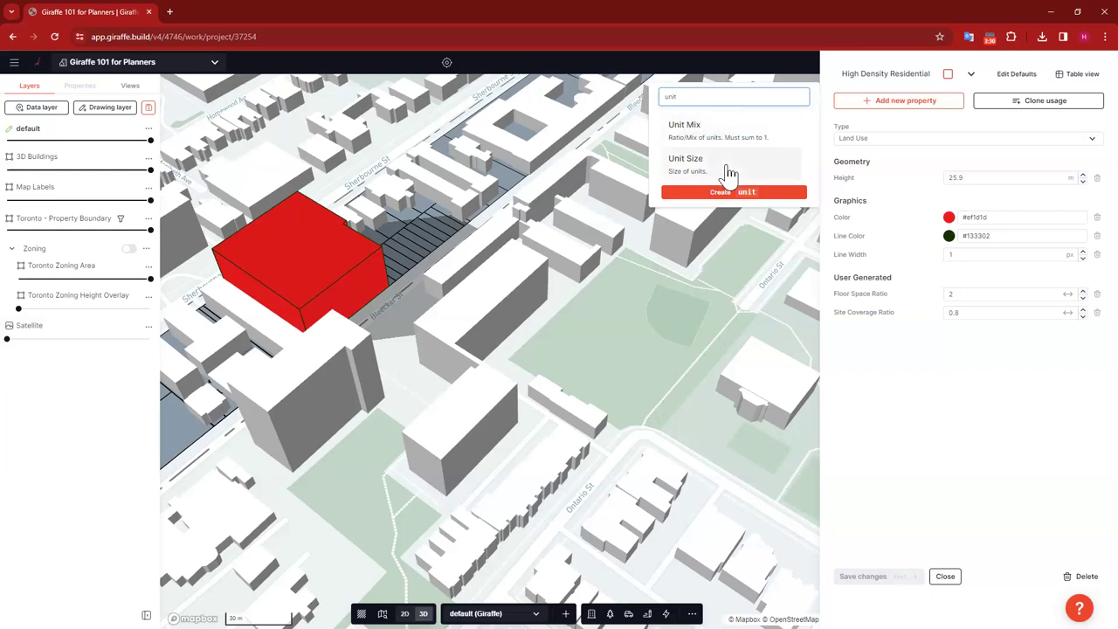
{"action": "key", "text": "BackSpace"}
{"action": "key", "text": "BackSpace"}
{"action": "key", "text": "BackSpace"}
{"action": "key", "text": "BackSpace"}
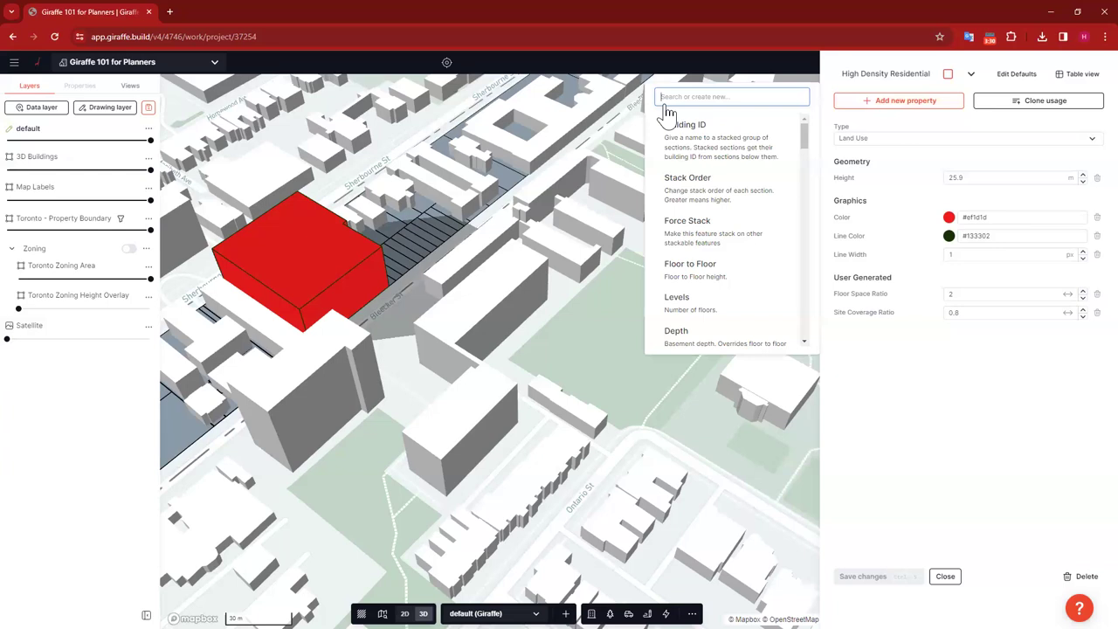
{"action": "type", "text": "Unit"}
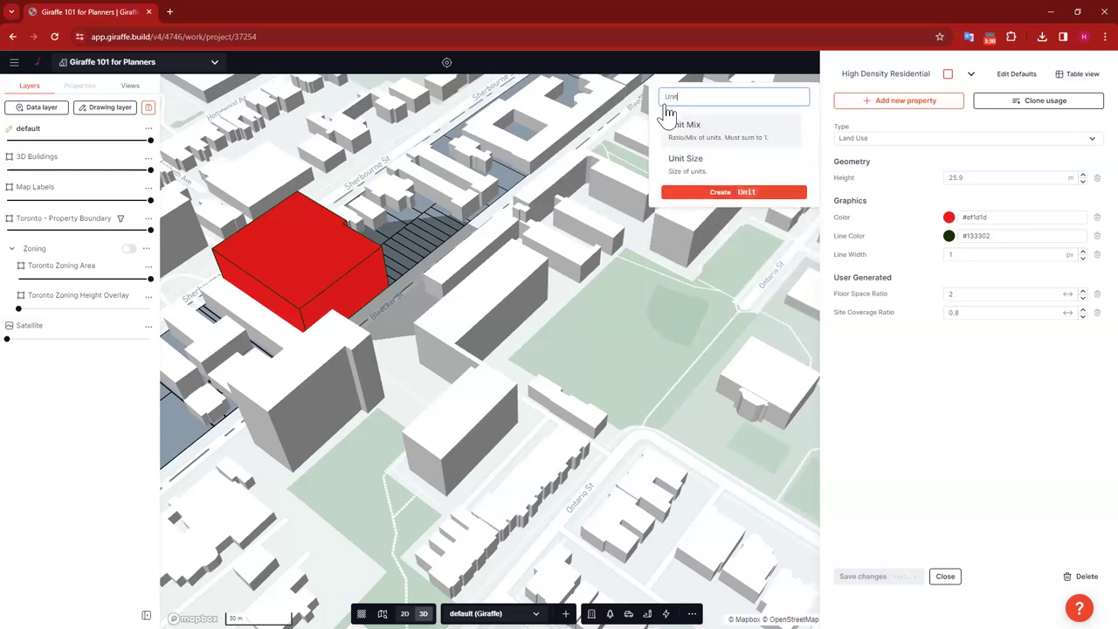
{"action": "type", "text": "s per Acre"}
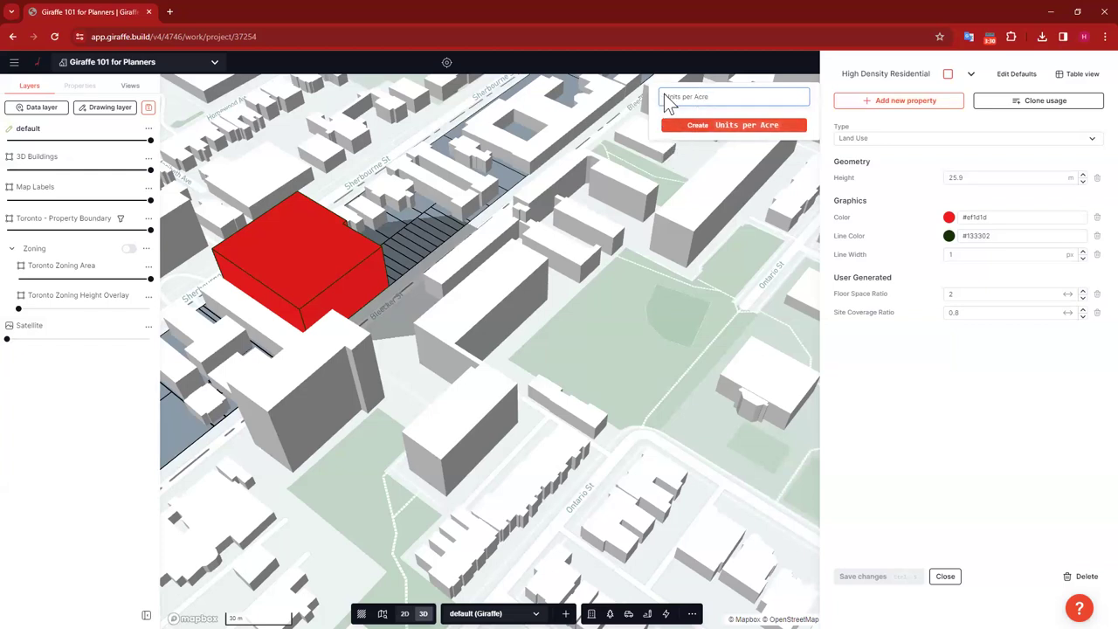
{"action": "key", "text": "ctrl+a"}
{"action": "key", "text": "BackSpace"}
{"action": "type", "text": "Un"}
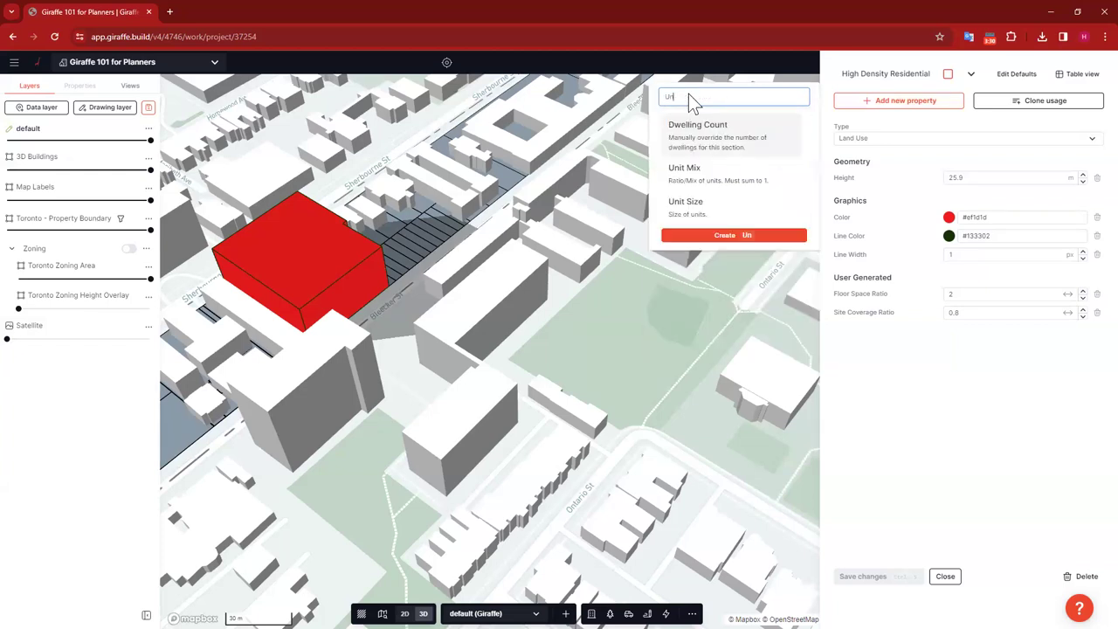
{"action": "type", "text": "its per Acre"}
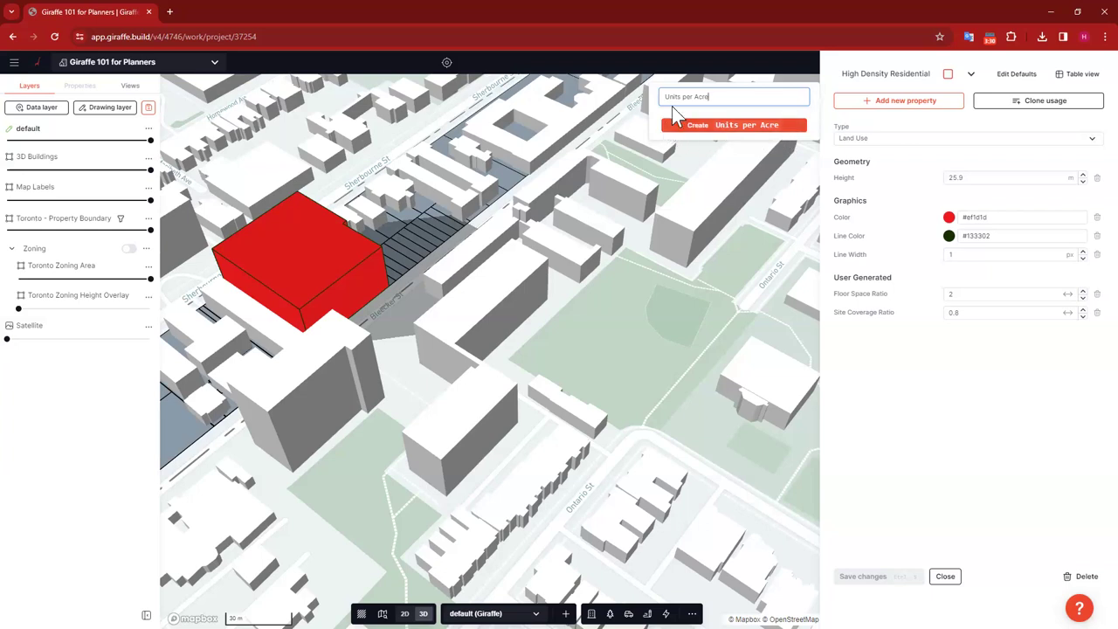
{"action": "left_click", "coordinate": [729, 128]}
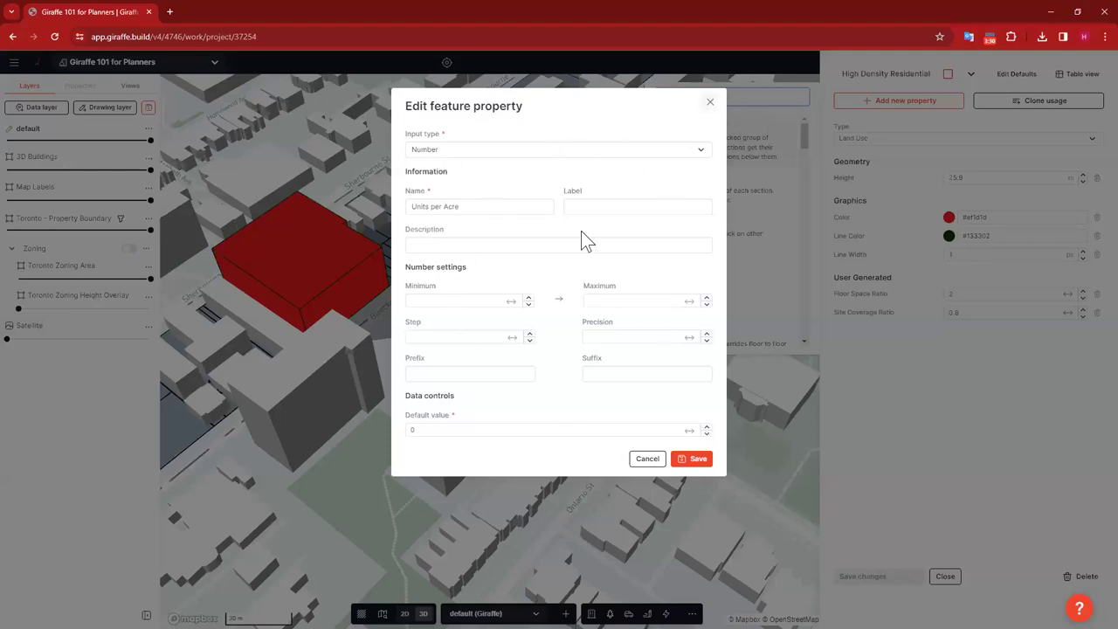
Step: Give the Units per Acre property a '/acre' suffix and save the property
{"action": "left_click", "coordinate": [624, 375]}
{"action": "type", "text": "/acre"}
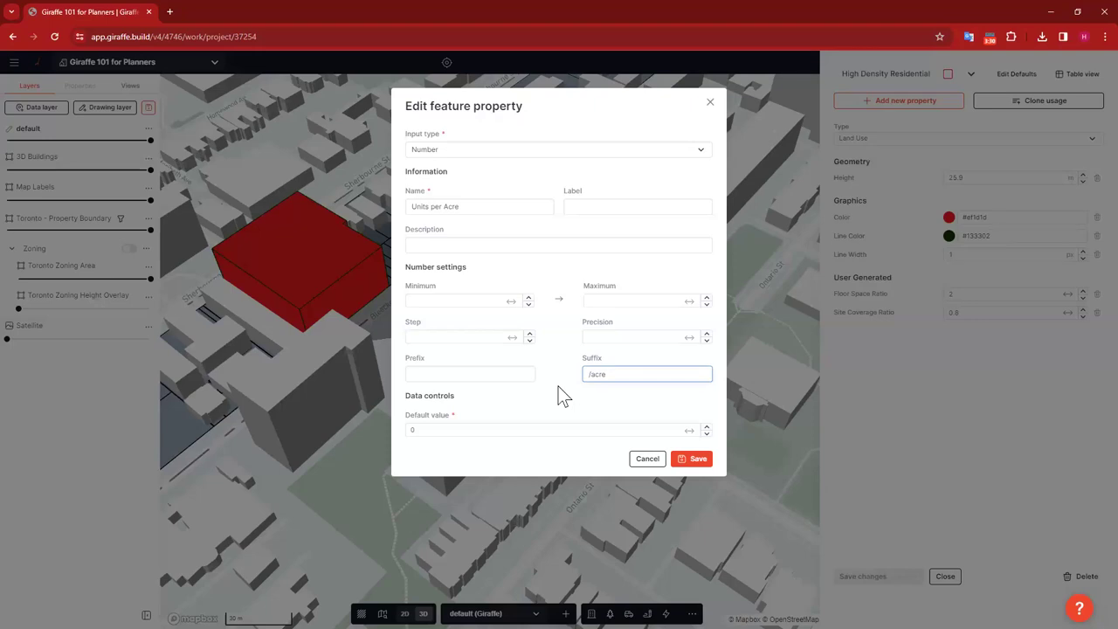
{"action": "left_click", "coordinate": [558, 386]}
{"action": "left_click", "coordinate": [580, 374]}
{"action": "left_click_drag", "start_coordinate": [619, 373], "coordinate": [584, 374]}
{"action": "left_click", "coordinate": [611, 376]}
{"action": "left_click", "coordinate": [611, 375]}
{"action": "left_click", "coordinate": [696, 460]}
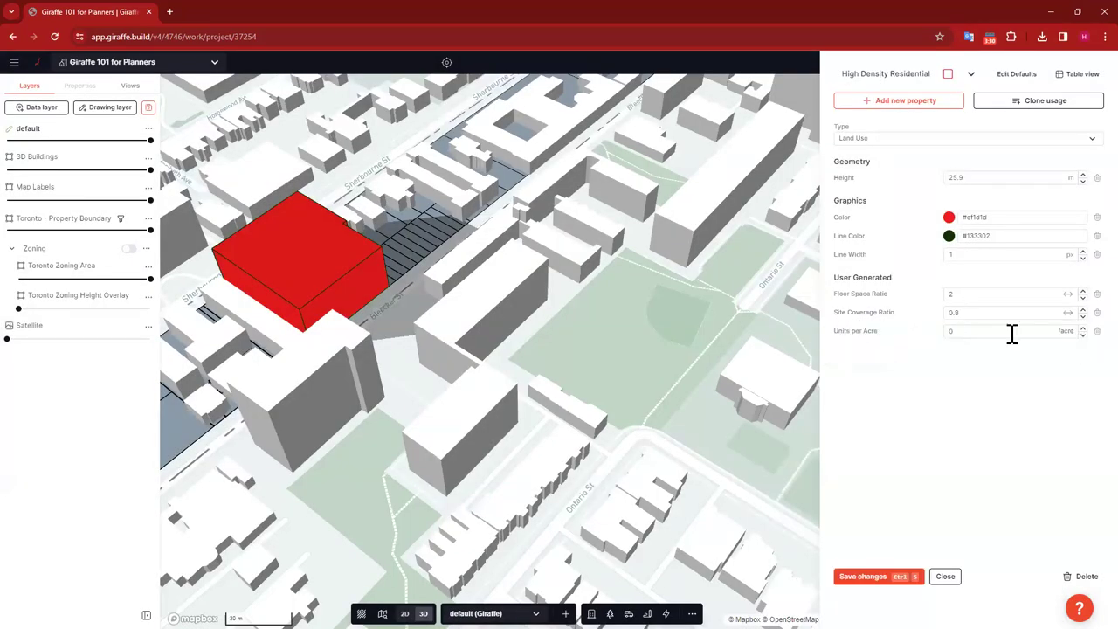
Step: Set High Density Residential's Units per Acre to 200 and save the changes
{"action": "left_click", "coordinate": [952, 330]}
{"action": "type", "text": "200"}
{"action": "left_click", "coordinate": [972, 432]}
{"action": "left_click", "coordinate": [909, 583]}
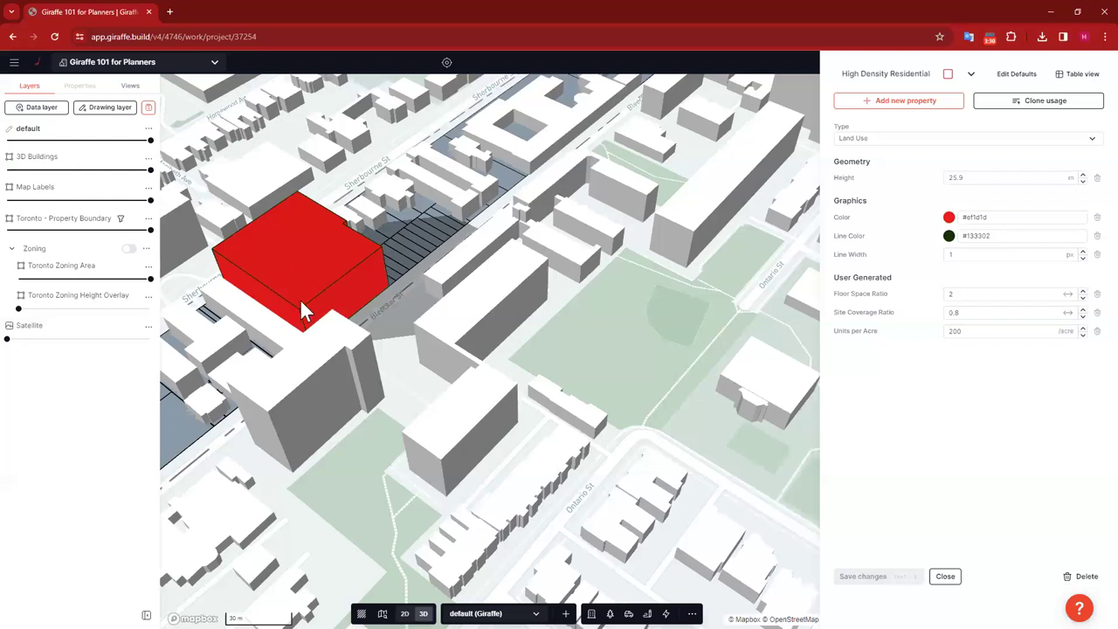
{"action": "left_click", "coordinate": [970, 74]}
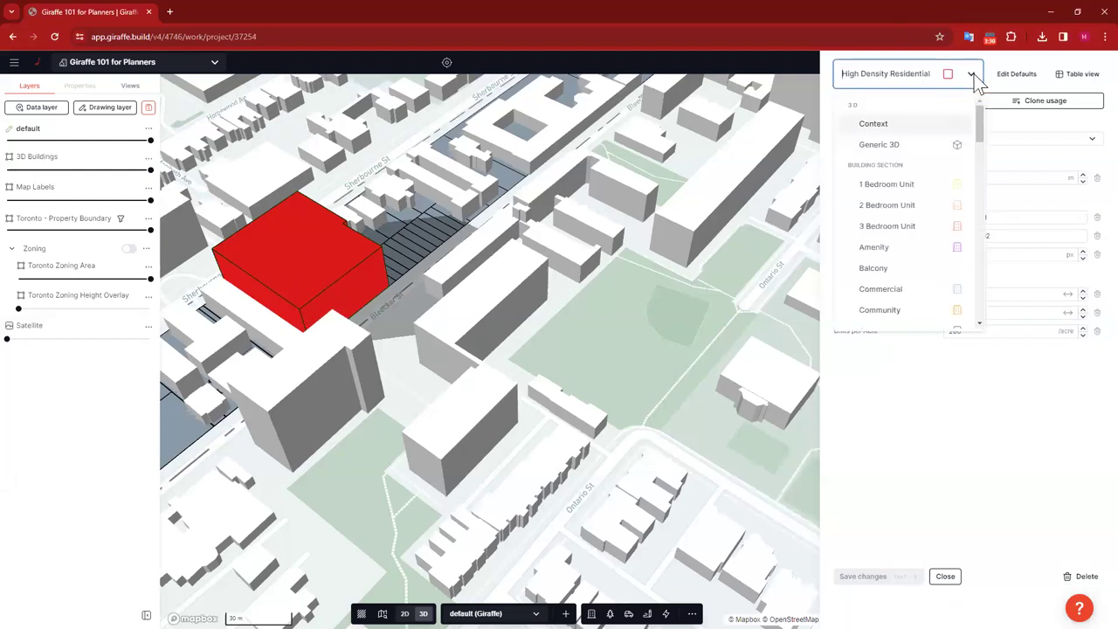
Step: Add Units per Acre of 5 to Low Density Residential and save
{"action": "type", "text": "low"}
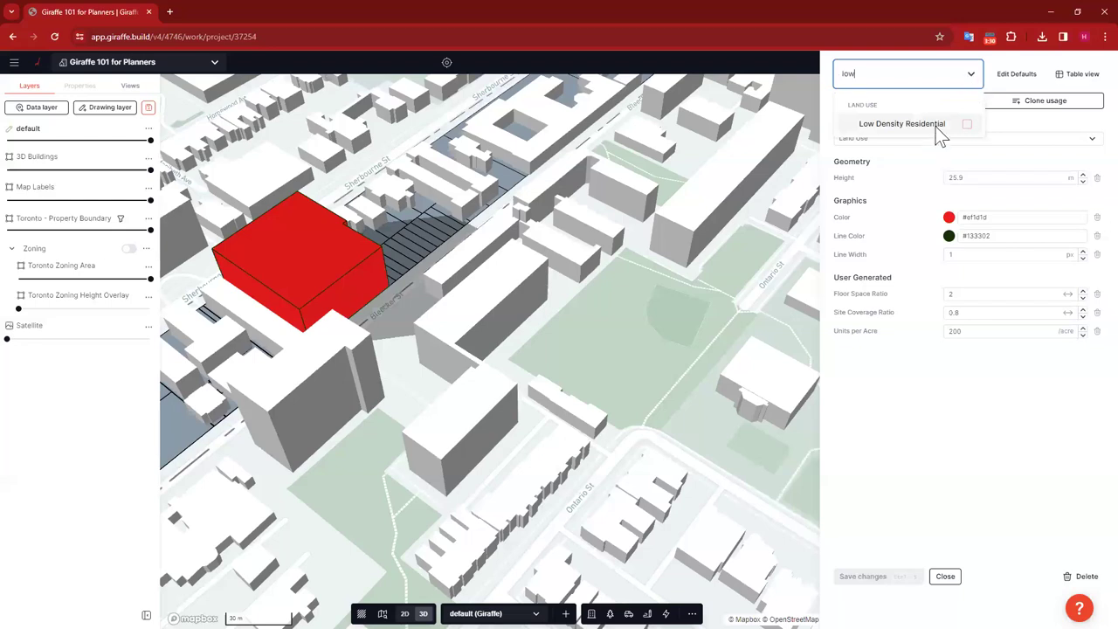
{"action": "left_click", "coordinate": [934, 124]}
{"action": "left_click", "coordinate": [884, 103]}
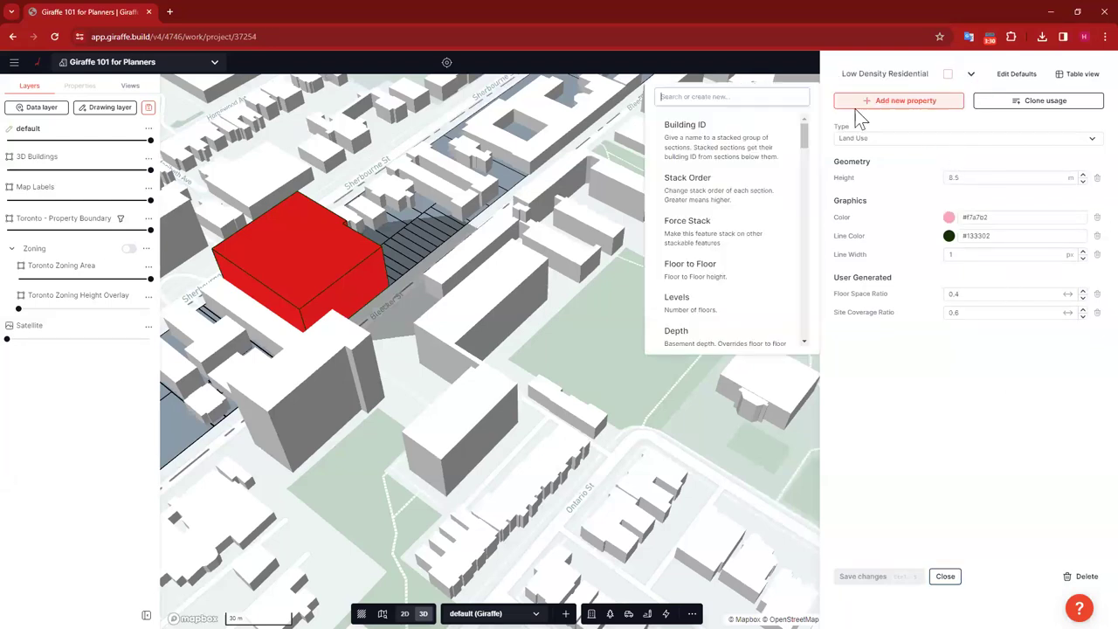
{"action": "type", "text": "unit"}
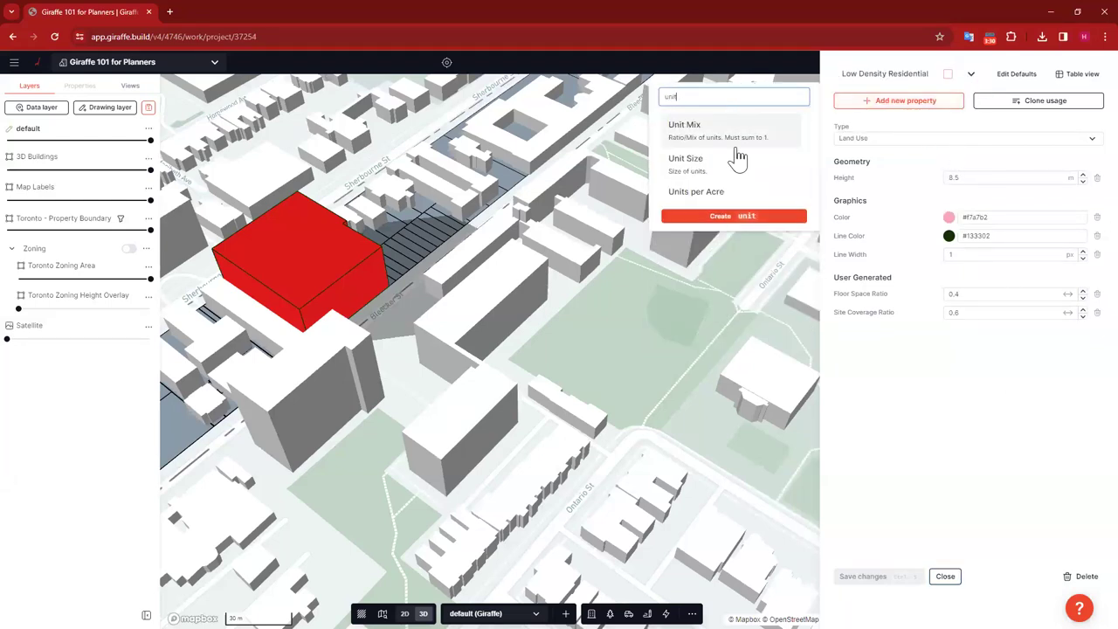
{"action": "left_click", "coordinate": [704, 192]}
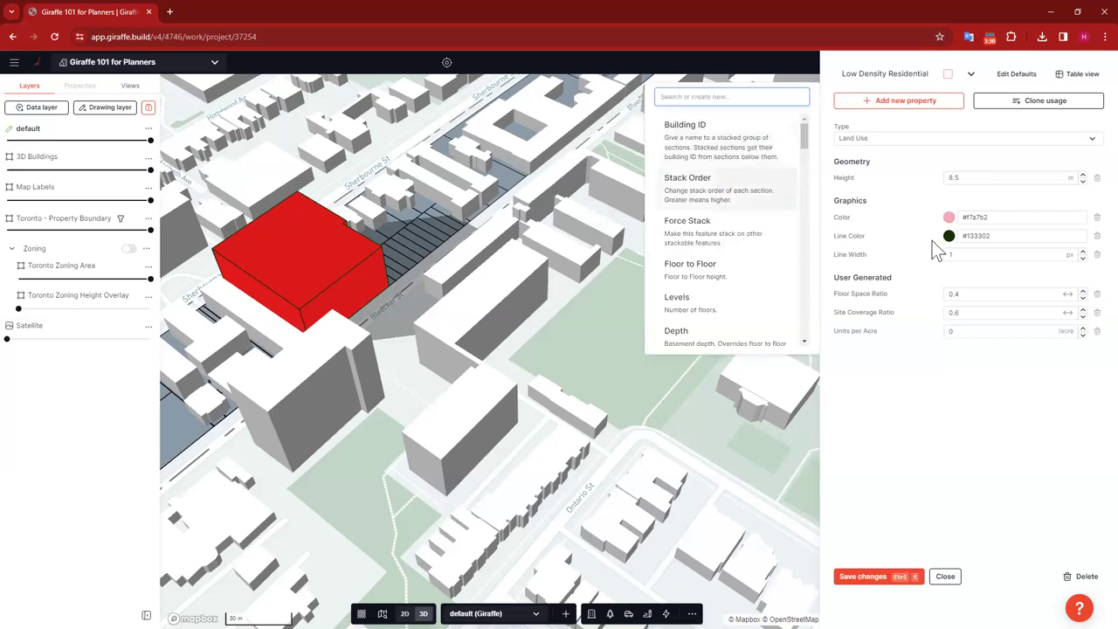
{"action": "left_click", "coordinate": [996, 343]}
{"action": "left_click", "coordinate": [978, 330]}
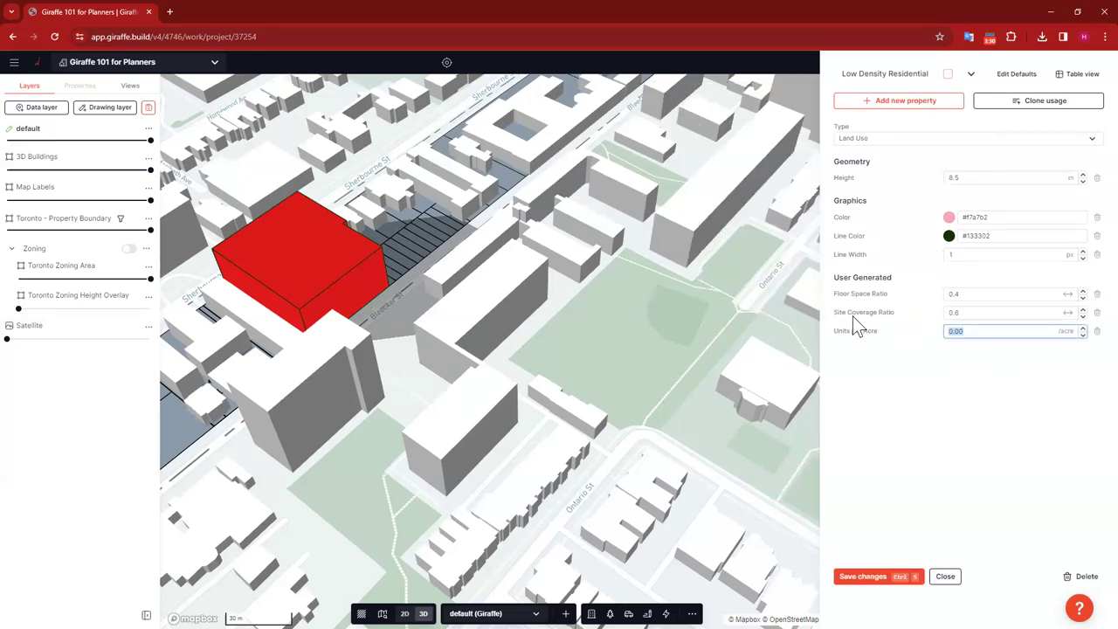
{"action": "type", "text": "5"}
{"action": "left_click", "coordinate": [940, 436]}
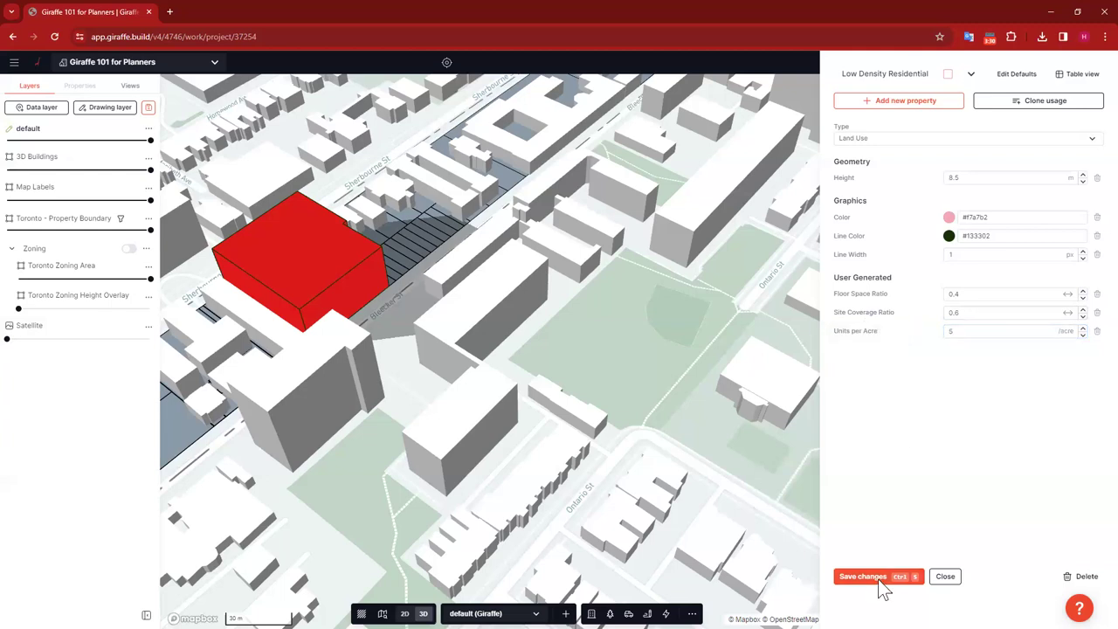
Step: Add Units per Acre of 80 to Medium Density Residential, save, and close the editor
{"action": "left_click", "coordinate": [923, 76]}
{"action": "type", "text": "med"}
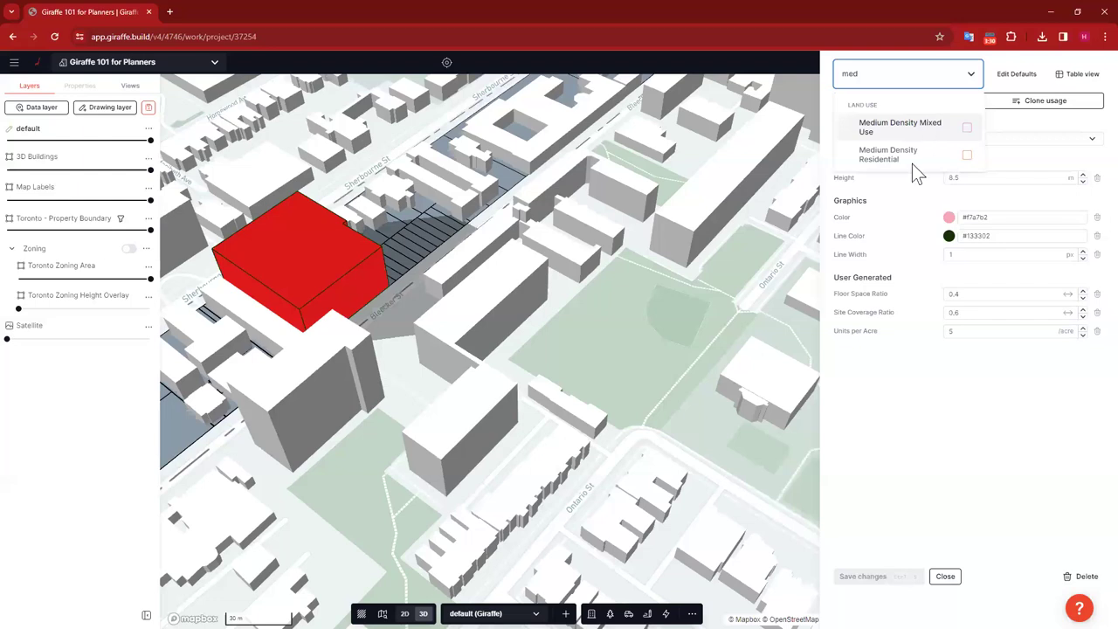
{"action": "left_click", "coordinate": [911, 160]}
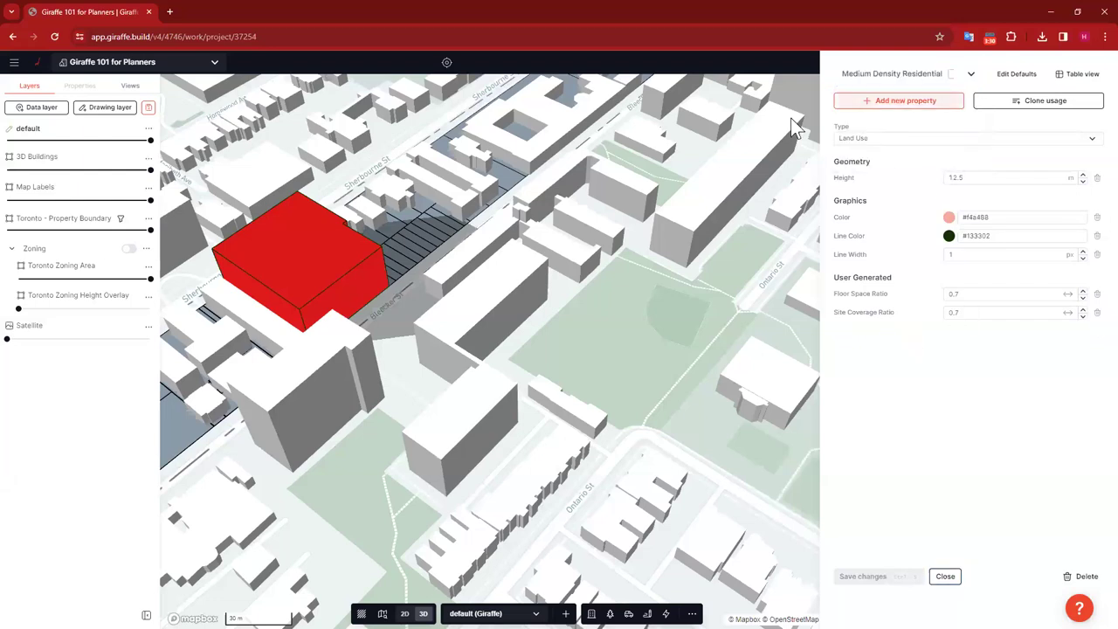
{"action": "type", "text": "unt"}
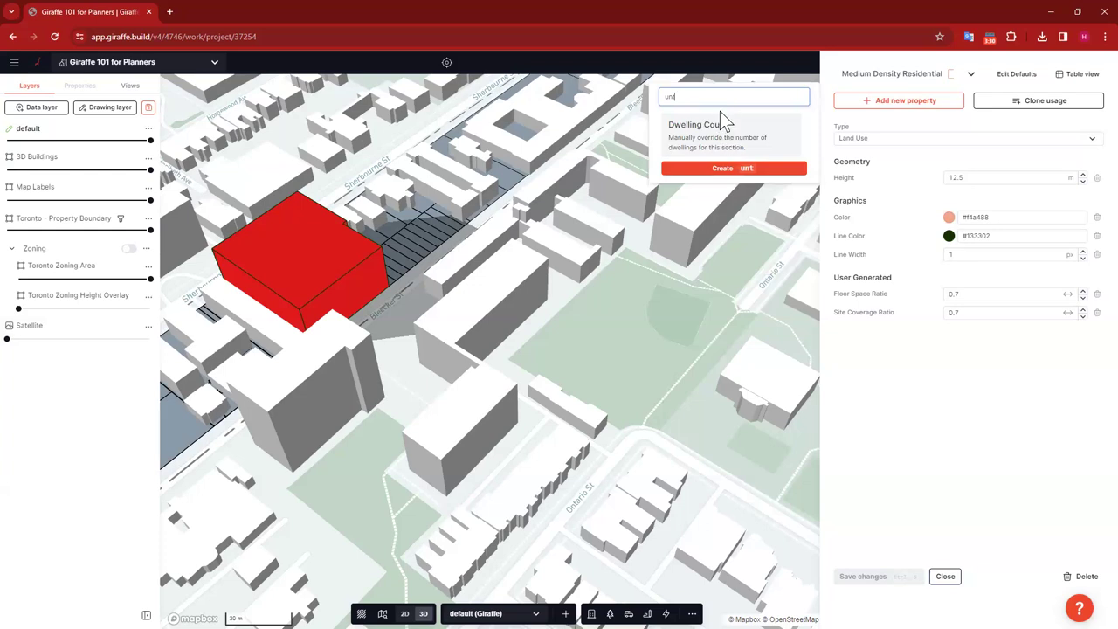
{"action": "key", "text": "BackSpace"}
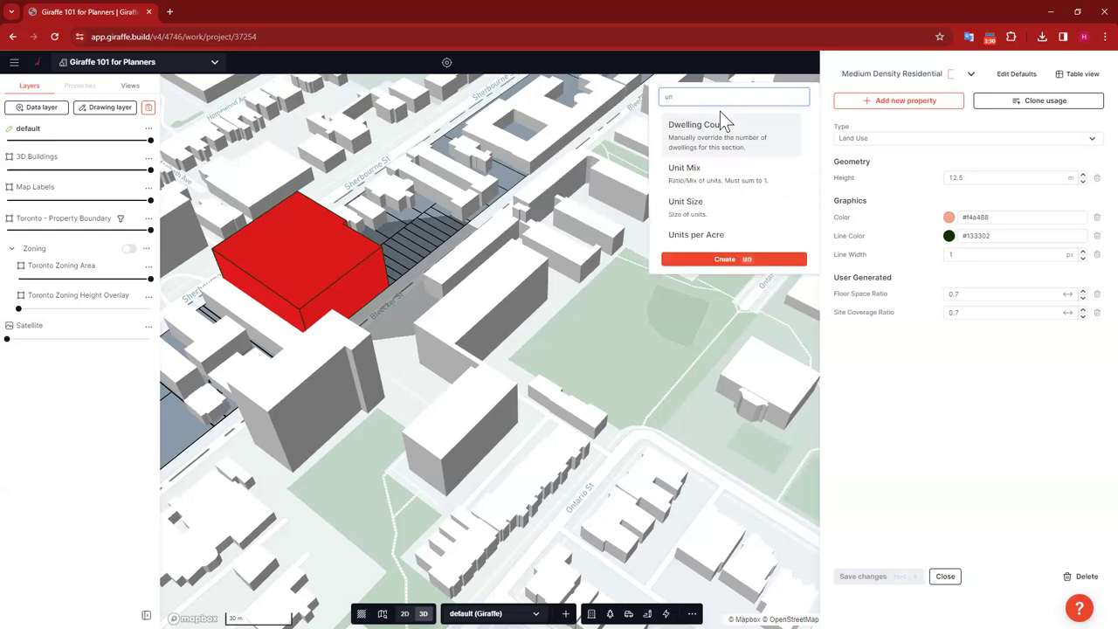
{"action": "left_click", "coordinate": [772, 229]}
{"action": "left_click", "coordinate": [942, 332]}
{"action": "type", "text": "80"}
{"action": "left_click", "coordinate": [877, 576]}
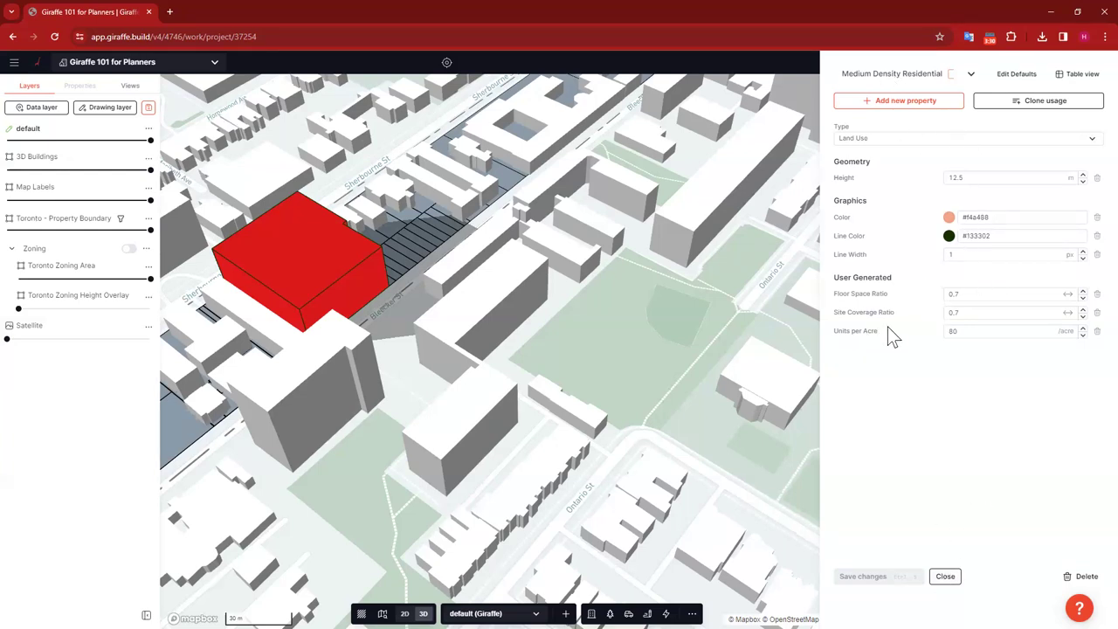
{"action": "left_click", "coordinate": [946, 578]}
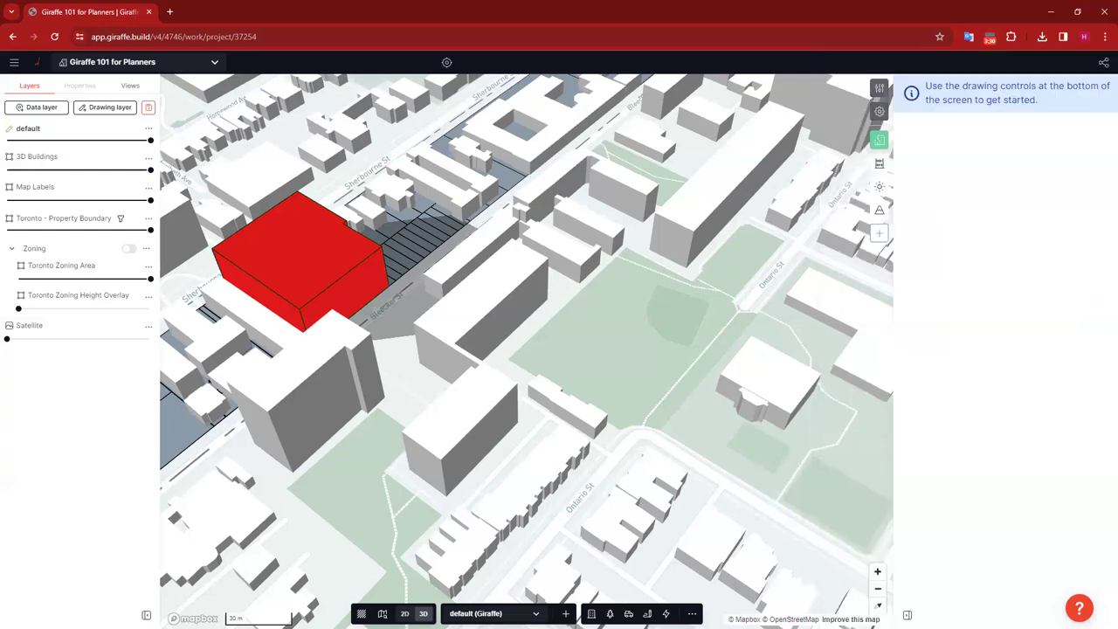
Step: Set the 24 striped parcels beside the red block to Low Density Residential
{"action": "left_click", "coordinate": [319, 271]}
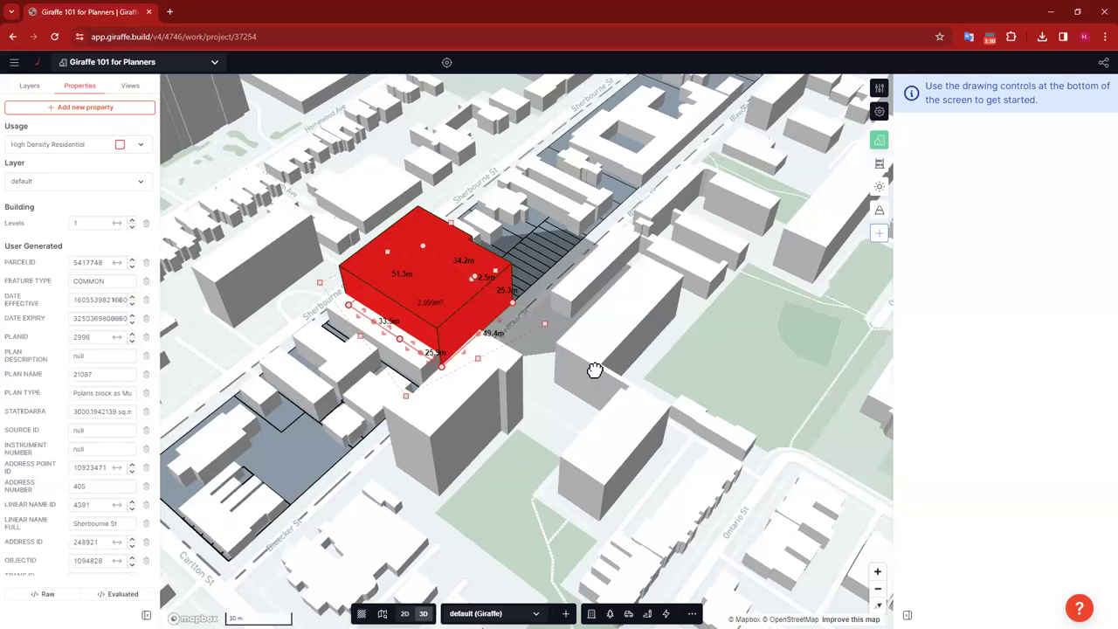
{"action": "left_click", "coordinate": [594, 370]}
{"action": "right_click_drag", "start_coordinate": [639, 337], "coordinate": [688, 401]}
{"action": "left_click_drag", "start_coordinate": [689, 401], "coordinate": [681, 451]}
{"action": "right_click_drag", "start_coordinate": [681, 450], "coordinate": [626, 379]}
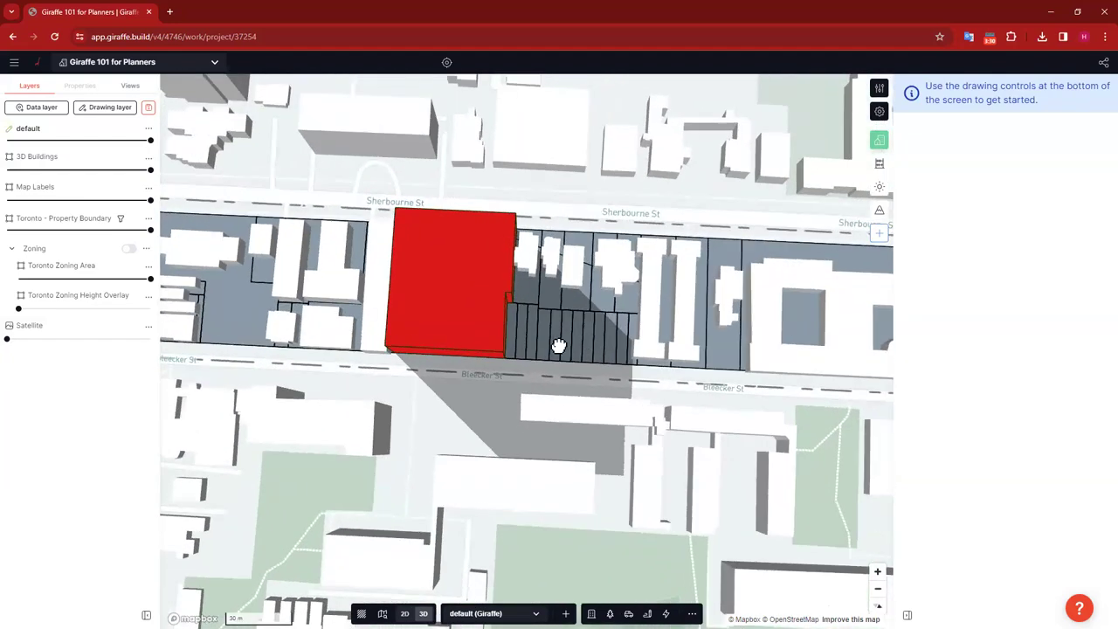
{"action": "left_click", "coordinate": [512, 321]}
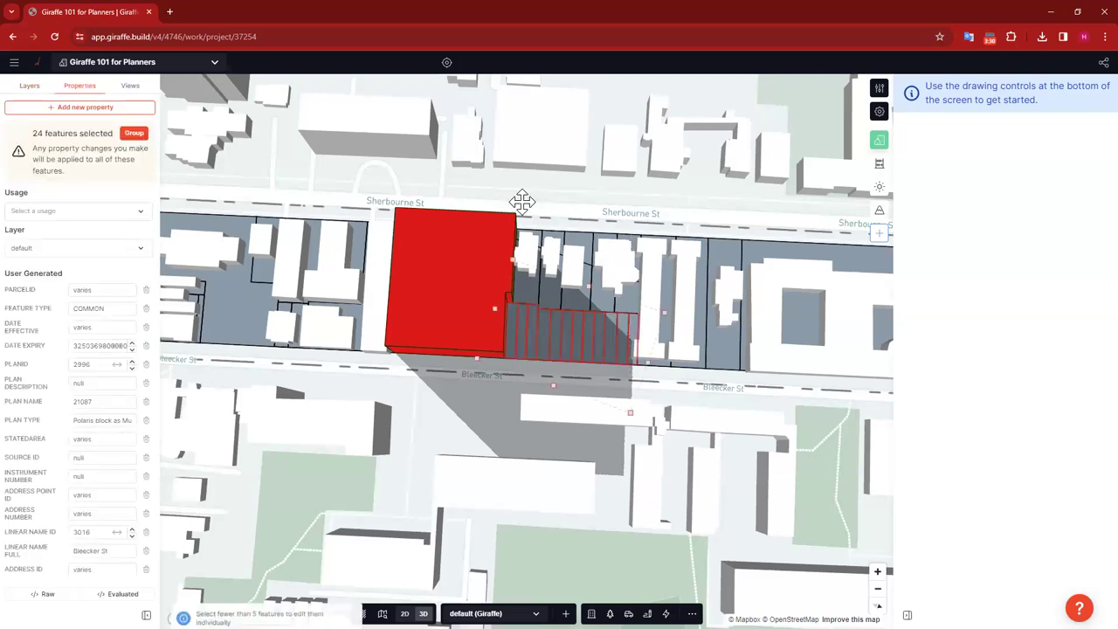
{"action": "left_click", "coordinate": [88, 207]}
{"action": "type", "text": "low"}
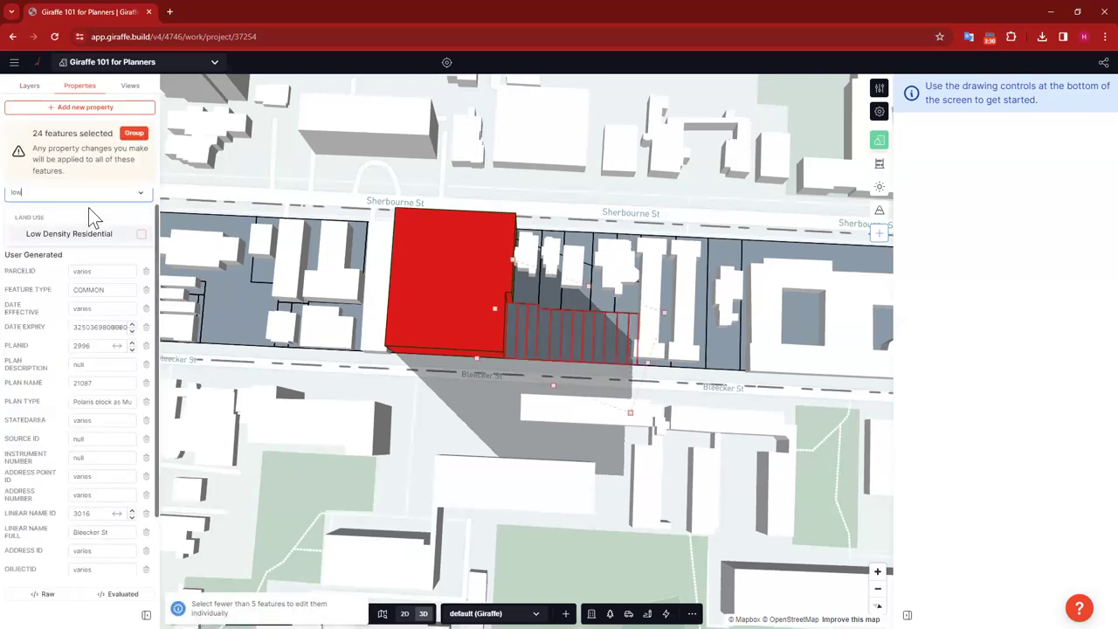
{"action": "left_click", "coordinate": [90, 233]}
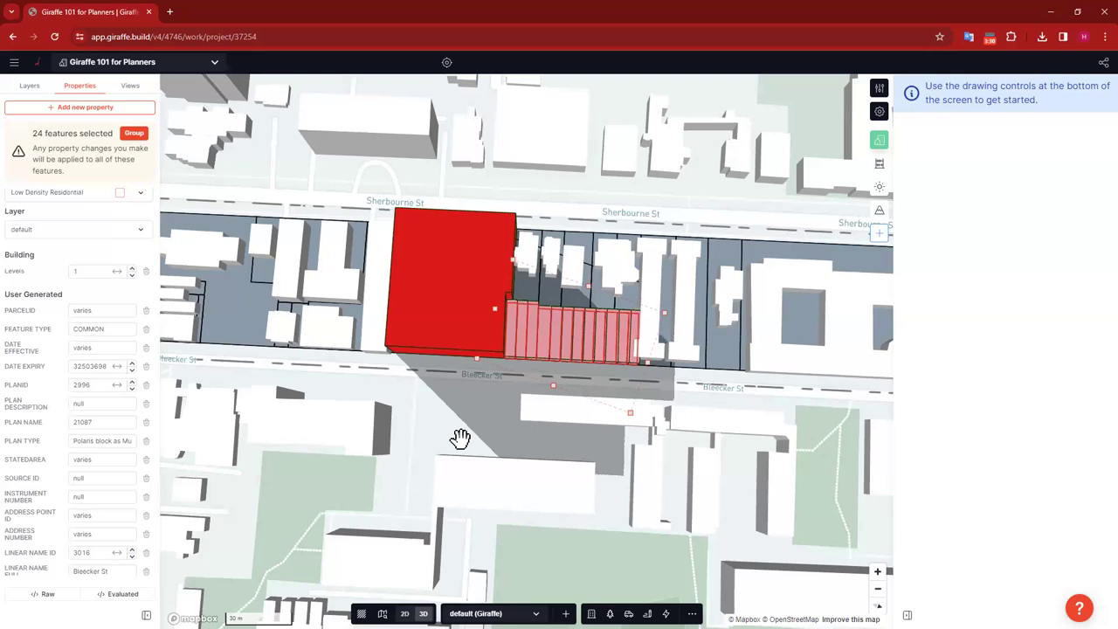
{"action": "key", "text": "Escape"}
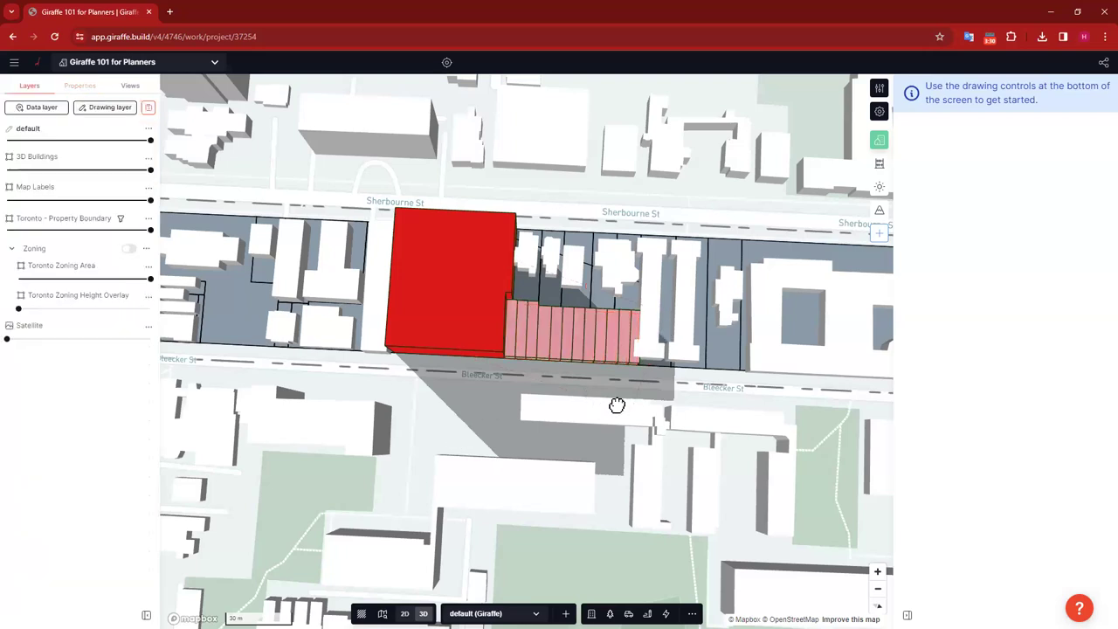
Step: Set the 12 striped parcels near Carlton St to Low Density Residential too
{"action": "key", "text": "Left"}
{"action": "key", "text": "Left"}
{"action": "key", "text": "Left"}
{"action": "key", "text": "Up"}
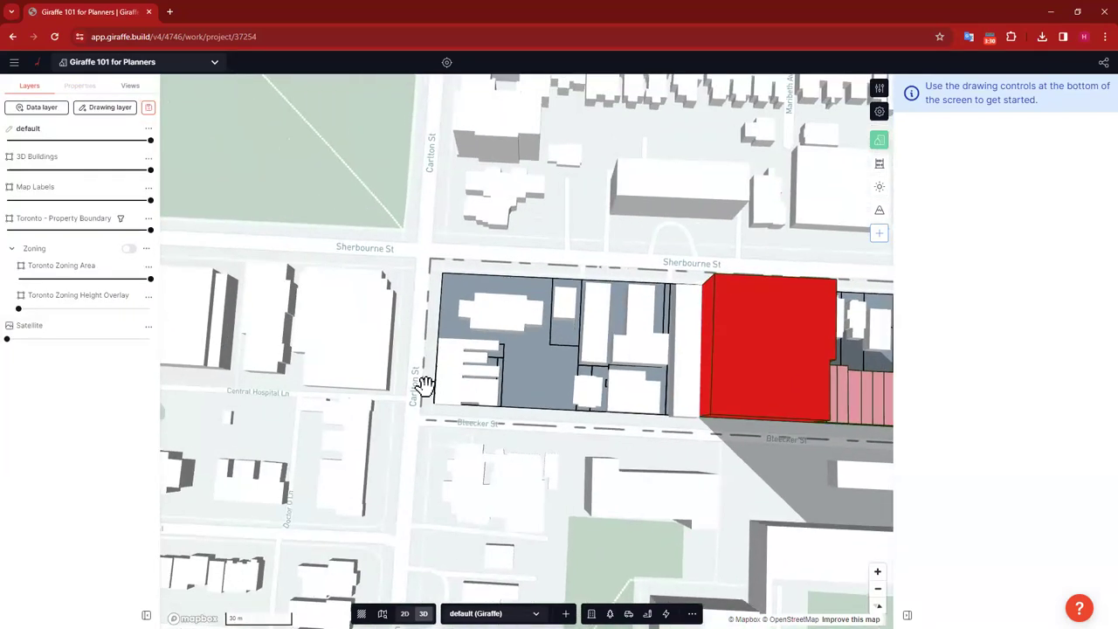
{"action": "scroll", "coordinate": [424, 384], "scroll_direction": "up", "scroll_amount": 2}
{"action": "left_click", "coordinate": [483, 354]}
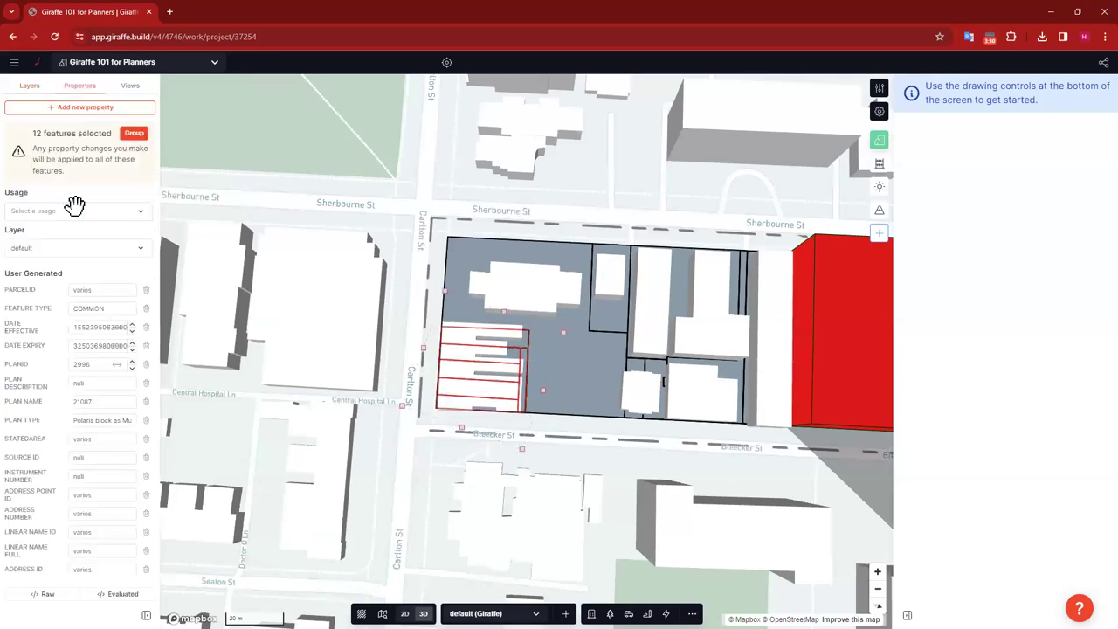
{"action": "left_click", "coordinate": [47, 205]}
{"action": "type", "text": "low"}
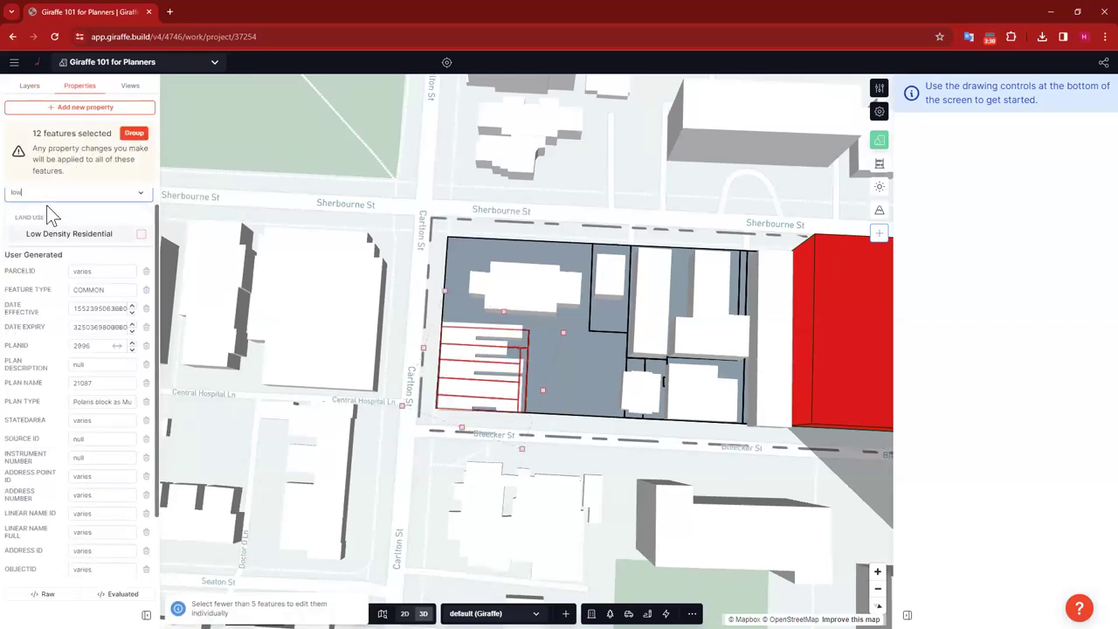
{"action": "key", "text": "Return"}
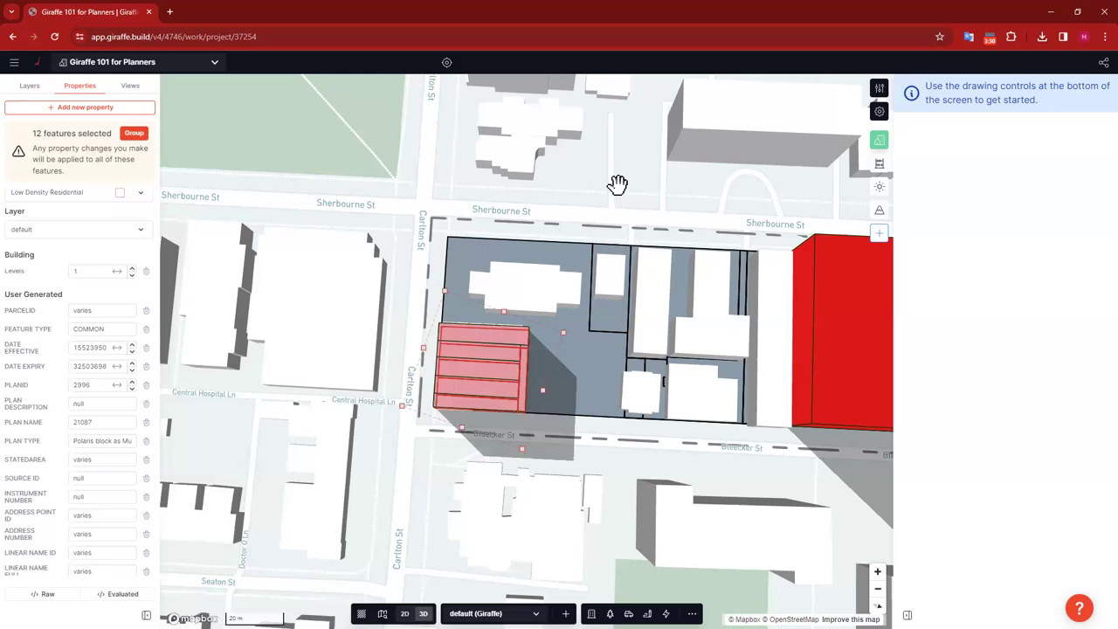
{"action": "left_click", "coordinate": [703, 215]}
{"action": "left_click_drag", "start_coordinate": [704, 215], "coordinate": [422, 158]}
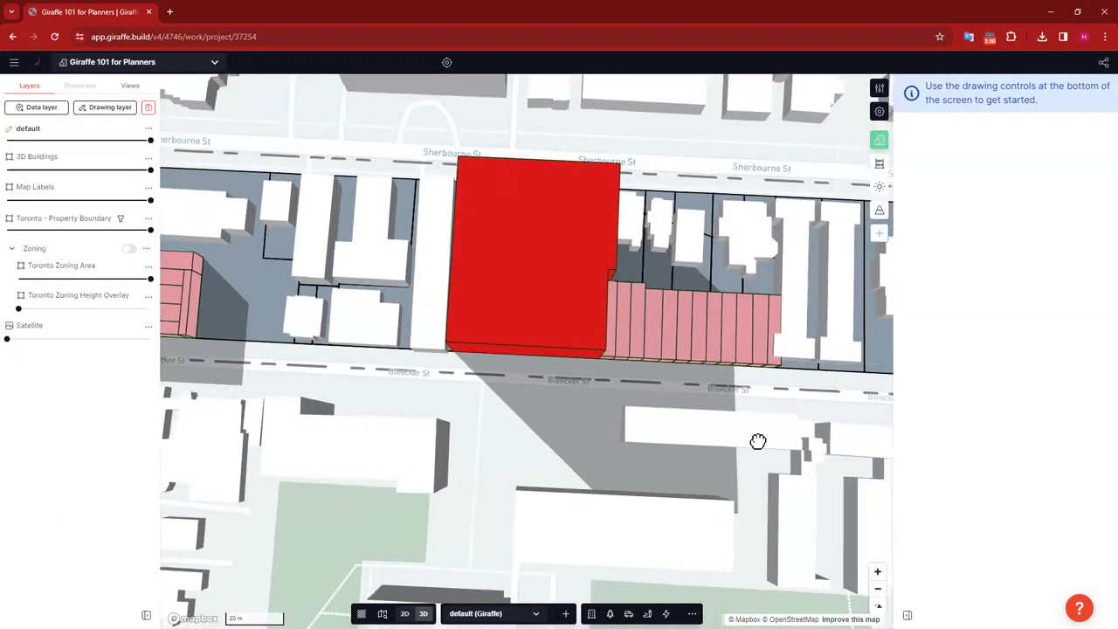
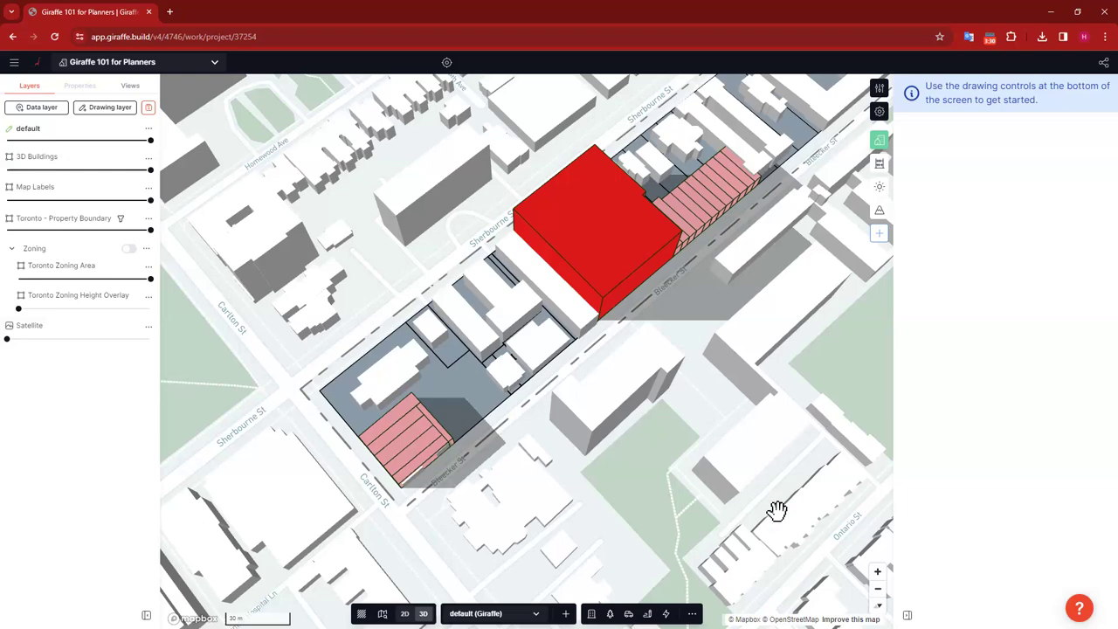
Step: Frame the whole Sherbourne/Bleecker block diagonally in 3D and open the 3D Buildings layer menu
{"action": "left_click_drag", "start_coordinate": [634, 454], "coordinate": [666, 476]}
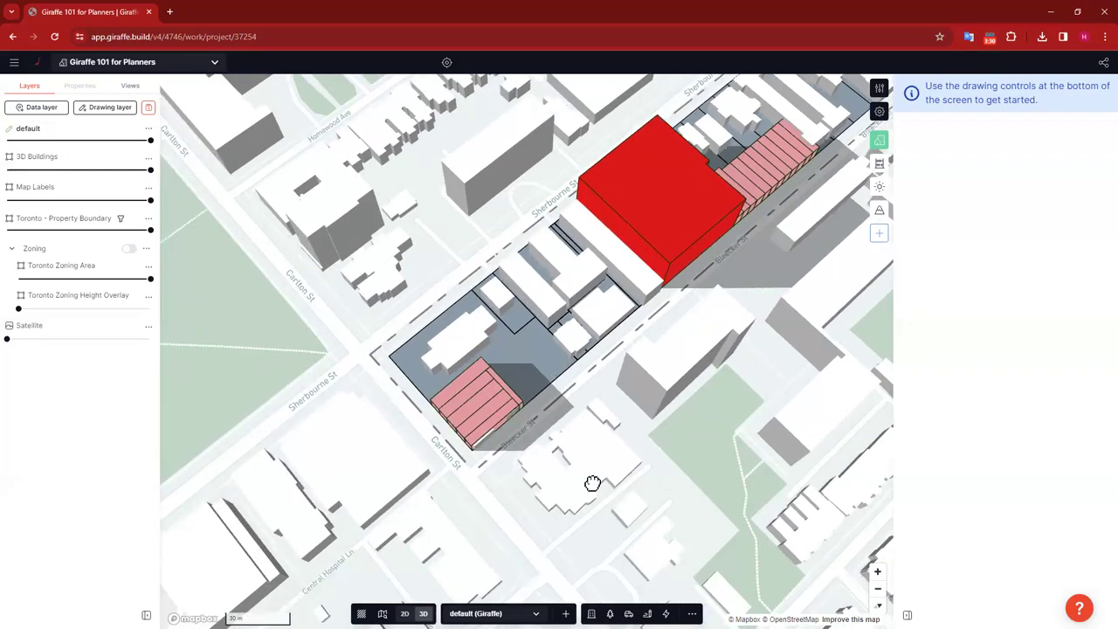
{"action": "left_click_drag", "start_coordinate": [591, 481], "coordinate": [481, 551]}
{"action": "left_click_drag", "start_coordinate": [704, 305], "coordinate": [639, 481]}
{"action": "right_click_drag", "start_coordinate": [638, 481], "coordinate": [609, 472]}
{"action": "scroll", "coordinate": [610, 471], "scroll_direction": "down", "scroll_amount": 5}
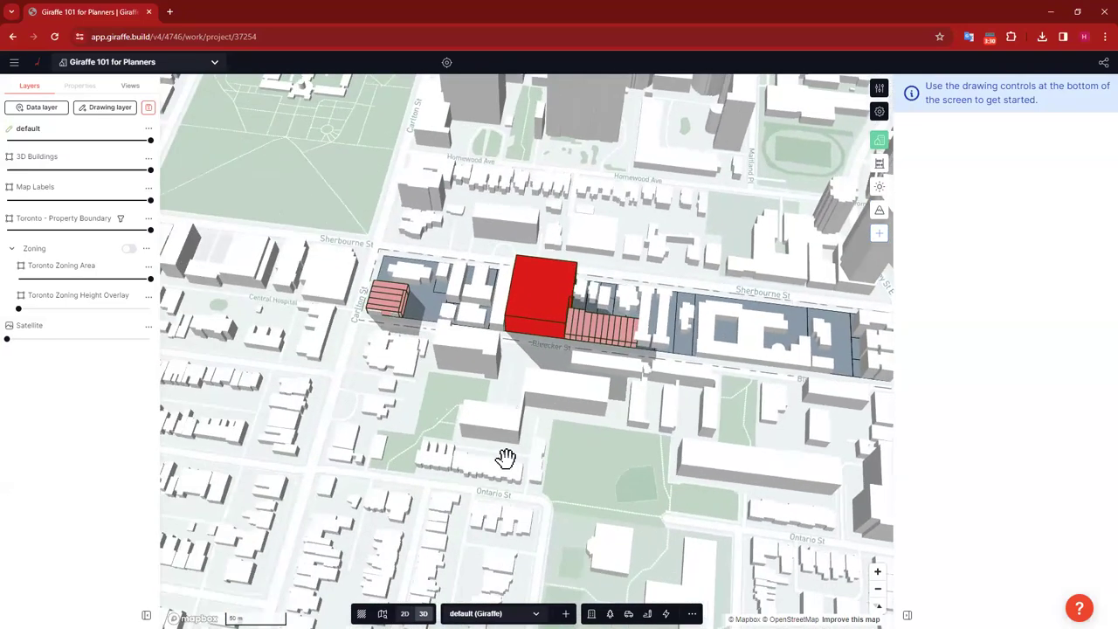
{"action": "right_click_drag", "start_coordinate": [531, 454], "coordinate": [614, 384]}
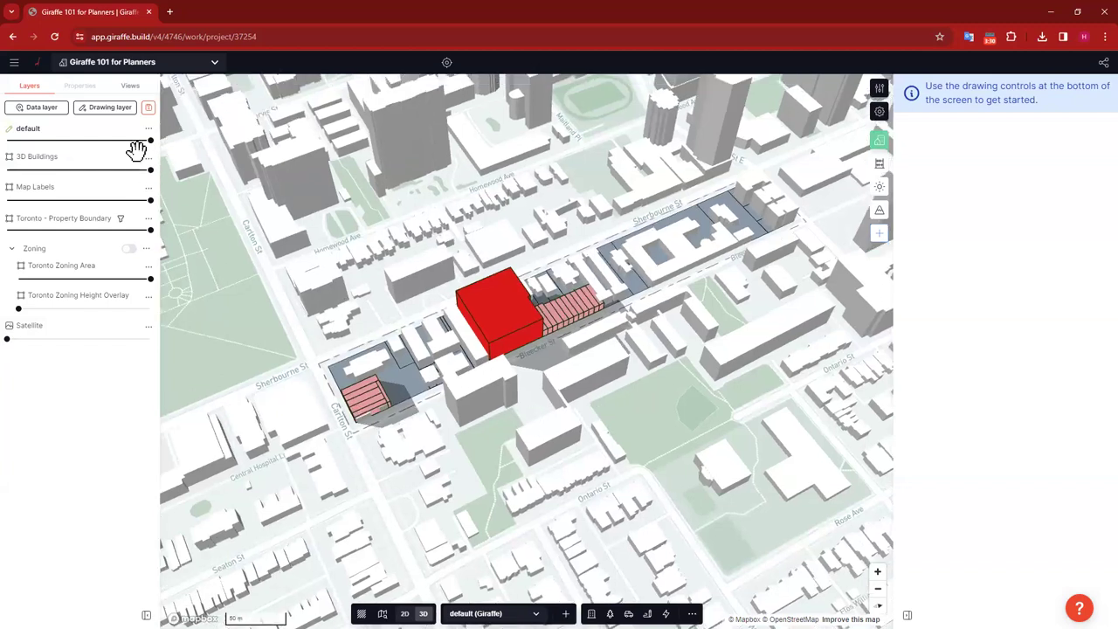
{"action": "left_click", "coordinate": [148, 157]}
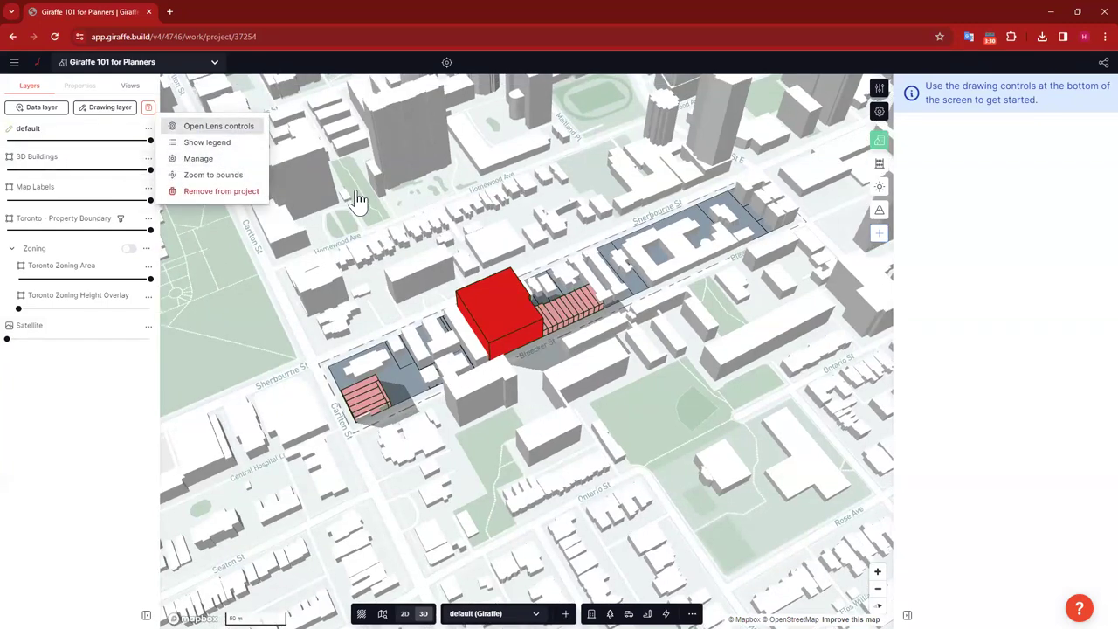
Step: Colour the 3D Buildings layer by its type field using the Pastel1 palette
{"action": "left_click", "coordinate": [217, 127]}
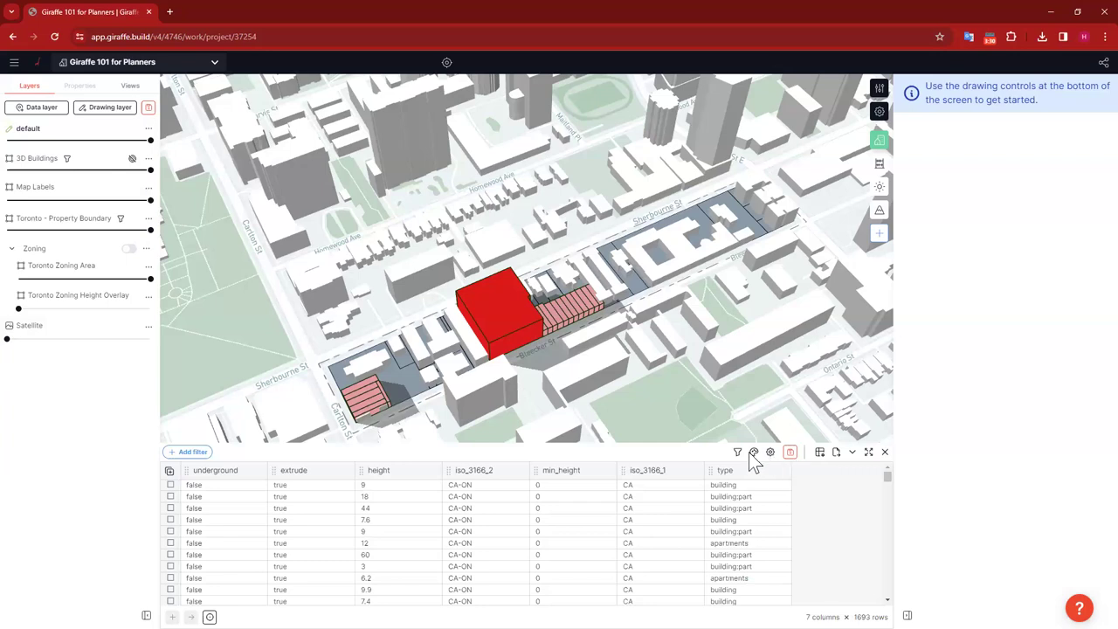
{"action": "left_click", "coordinate": [754, 451]}
{"action": "left_click", "coordinate": [840, 274]}
{"action": "left_click", "coordinate": [790, 274]}
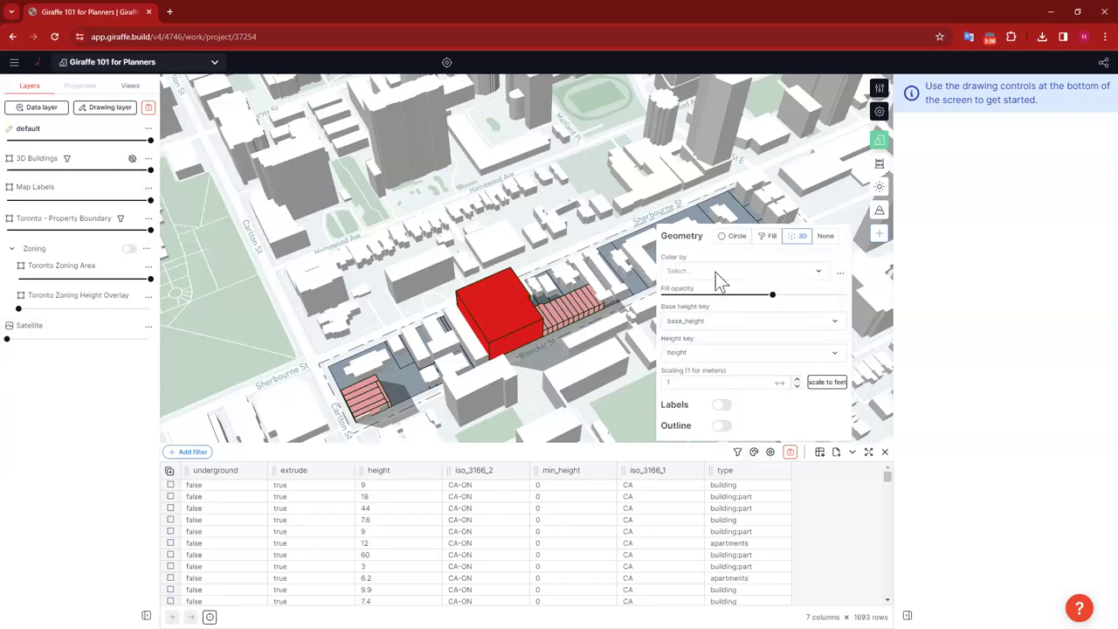
{"action": "left_click", "coordinate": [715, 272]}
{"action": "left_click", "coordinate": [705, 404]}
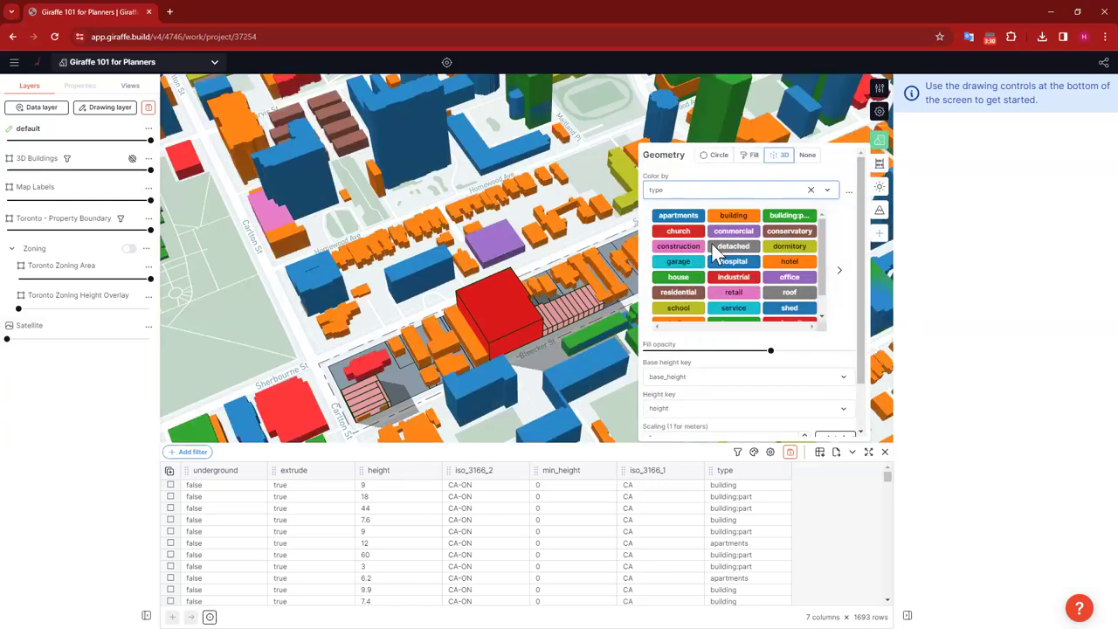
{"action": "left_click", "coordinate": [726, 241]}
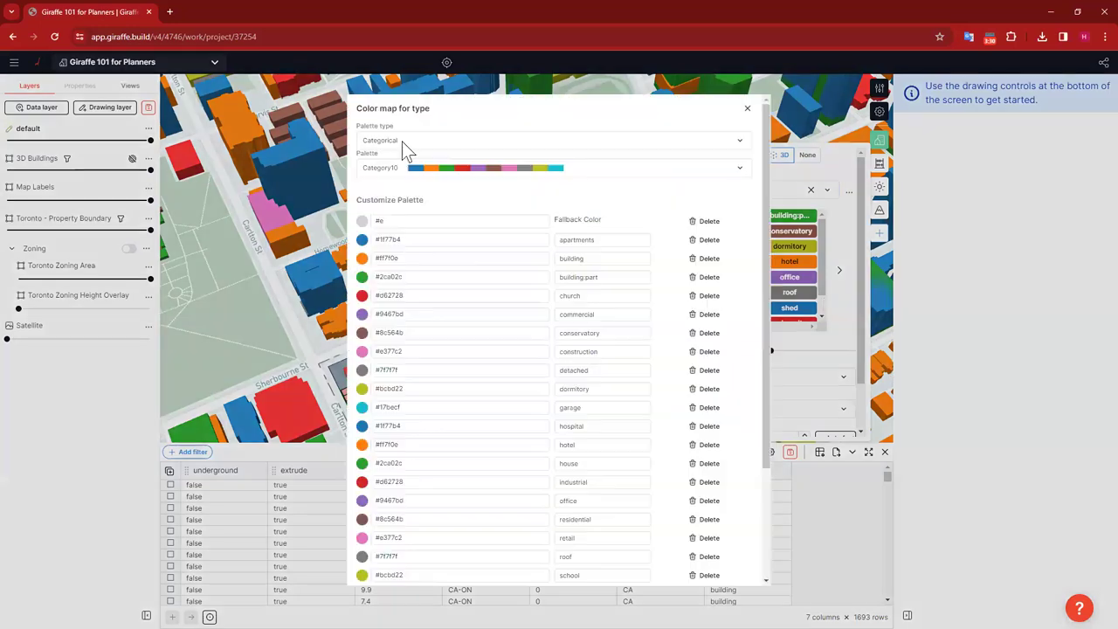
{"action": "left_click", "coordinate": [610, 172]}
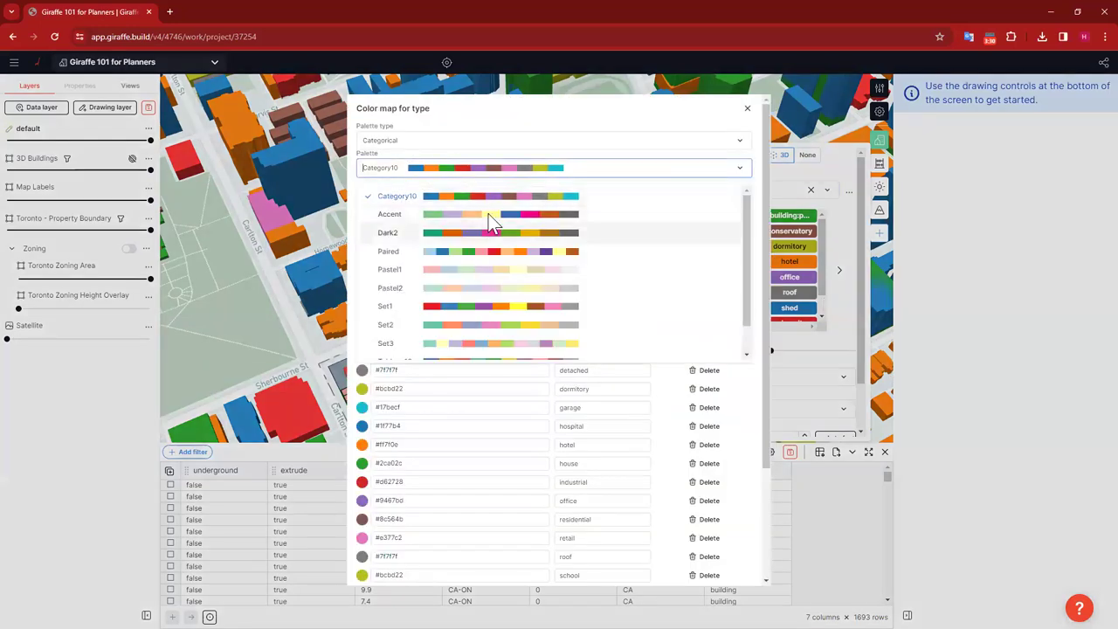
{"action": "left_click", "coordinate": [481, 269]}
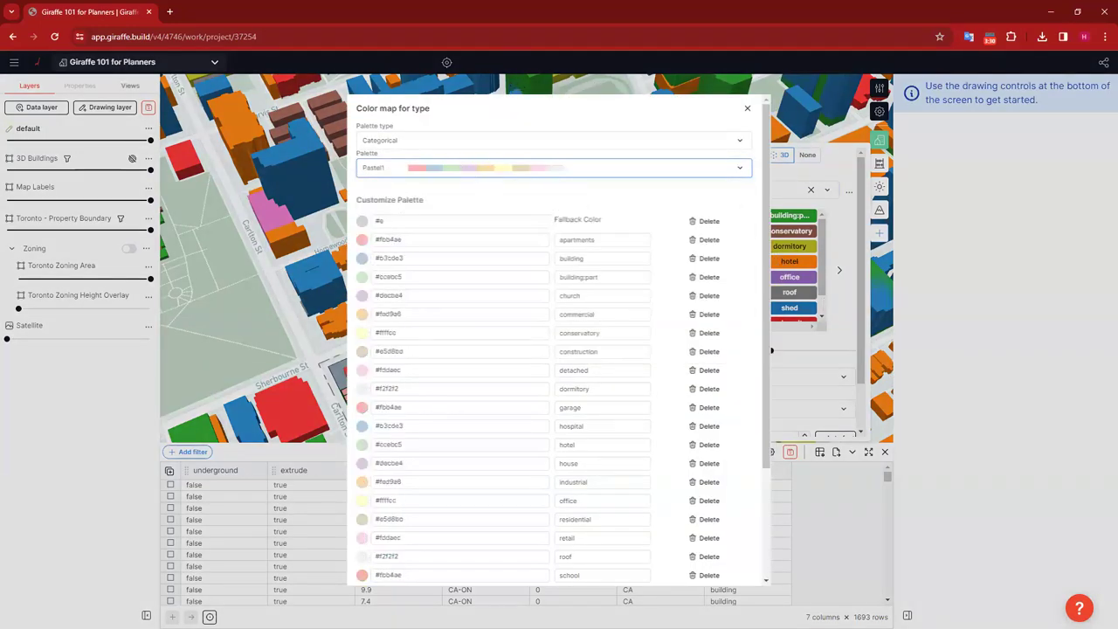
{"action": "scroll", "coordinate": [698, 489], "scroll_direction": "down", "scroll_amount": 5}
{"action": "left_click", "coordinate": [695, 570]}
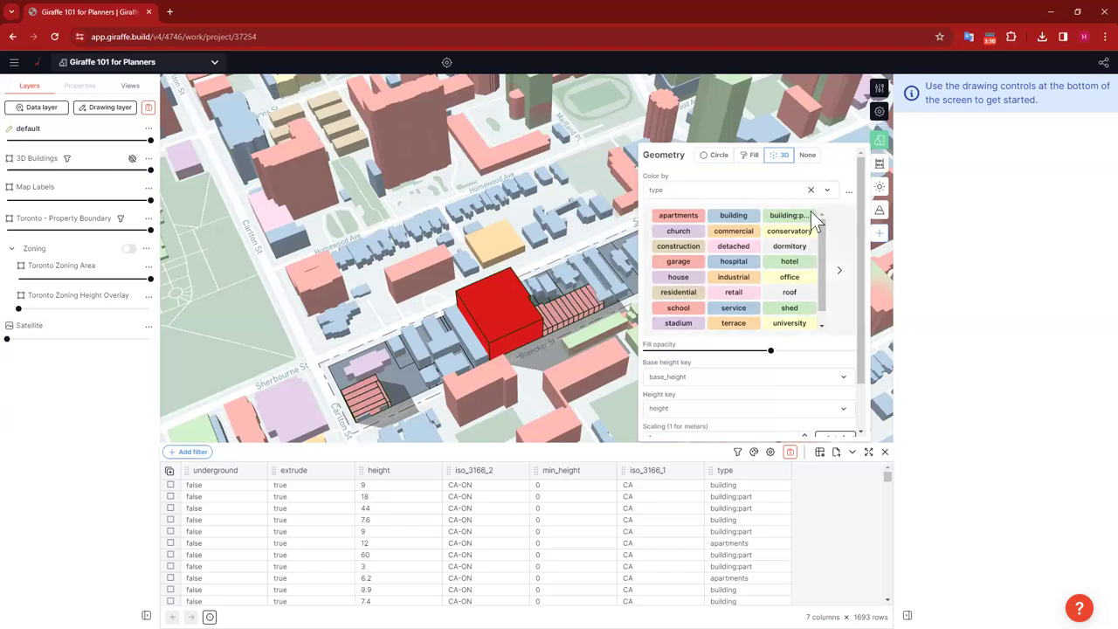
{"action": "left_click", "coordinate": [254, 330]}
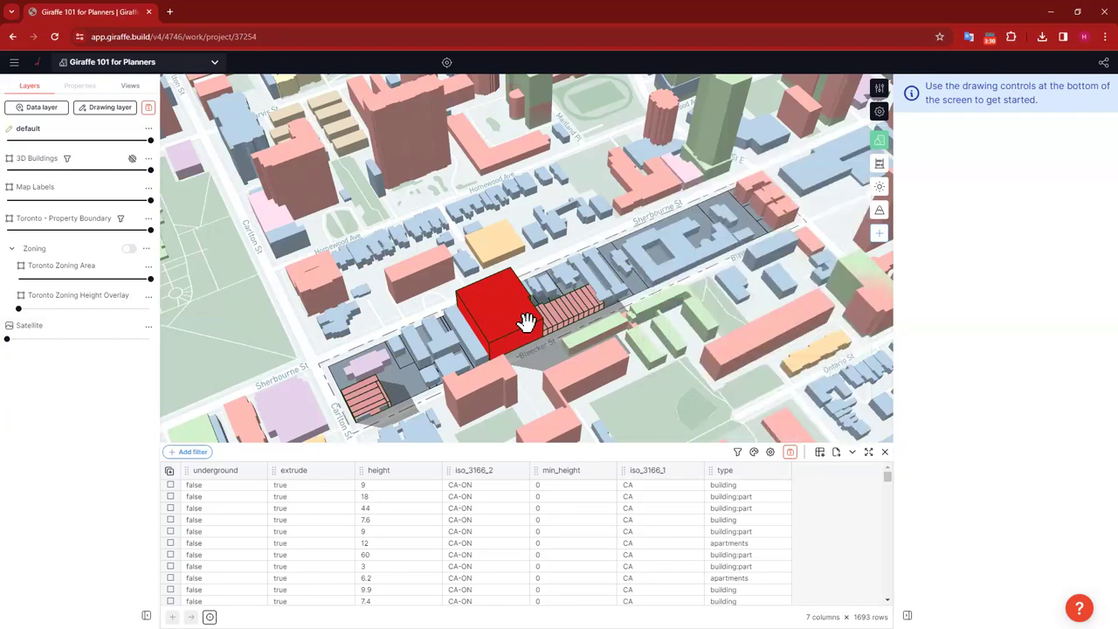
Step: View the block near top-down and inspect the pink building: a church, height 9
{"action": "right_click_drag", "start_coordinate": [792, 287], "coordinate": [494, 376]}
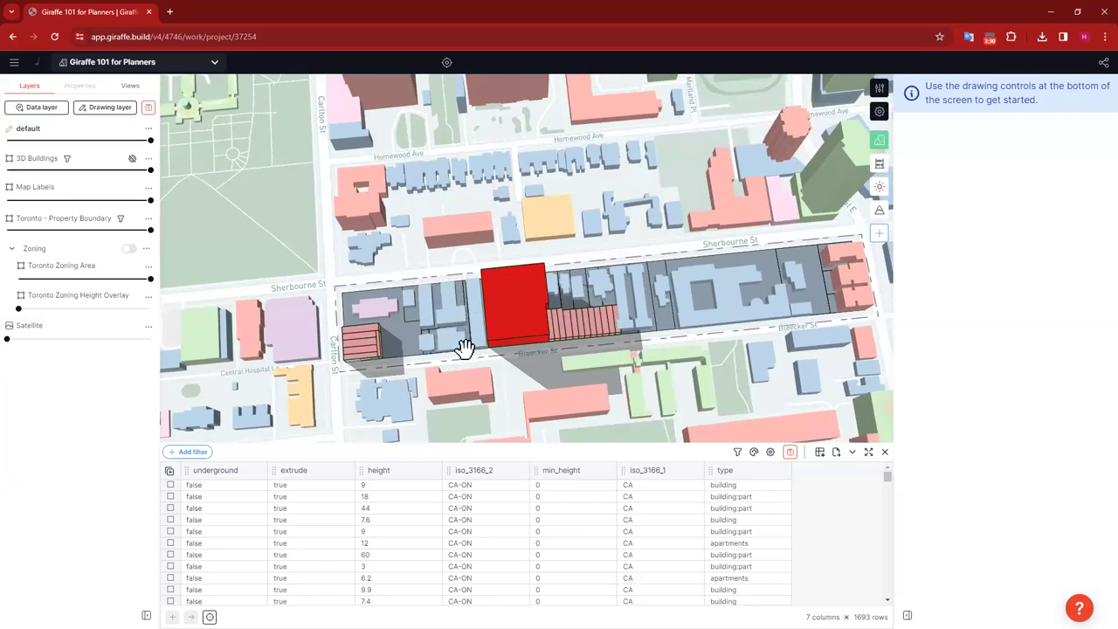
{"action": "scroll", "coordinate": [416, 345], "scroll_direction": "up", "scroll_amount": 1}
{"action": "scroll", "coordinate": [415, 345], "scroll_direction": "up", "scroll_amount": 2}
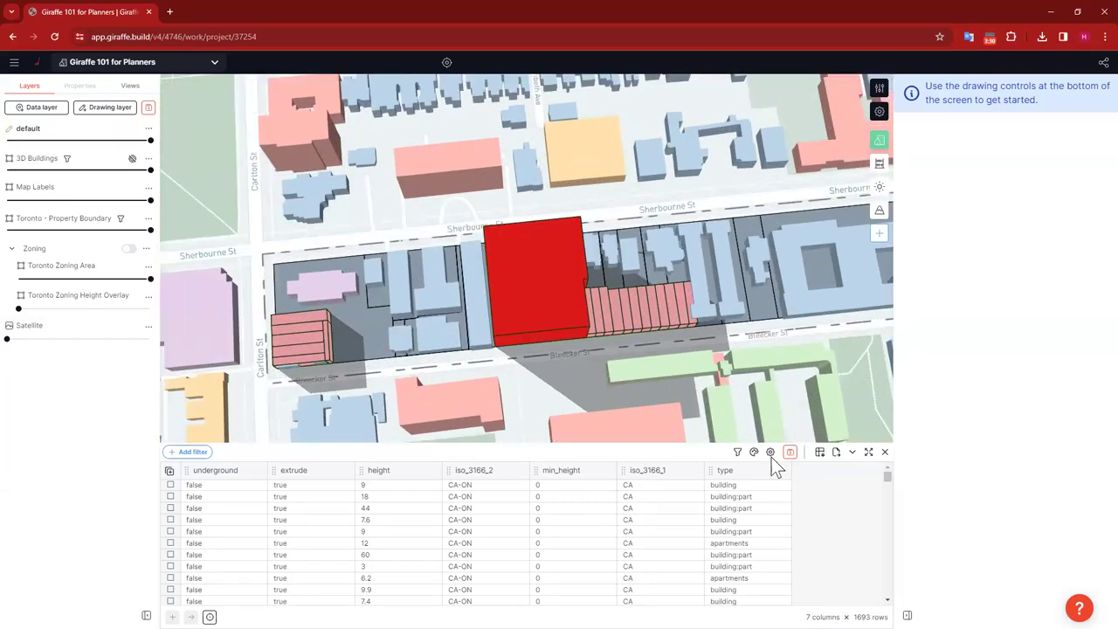
{"action": "left_click", "coordinate": [754, 453]}
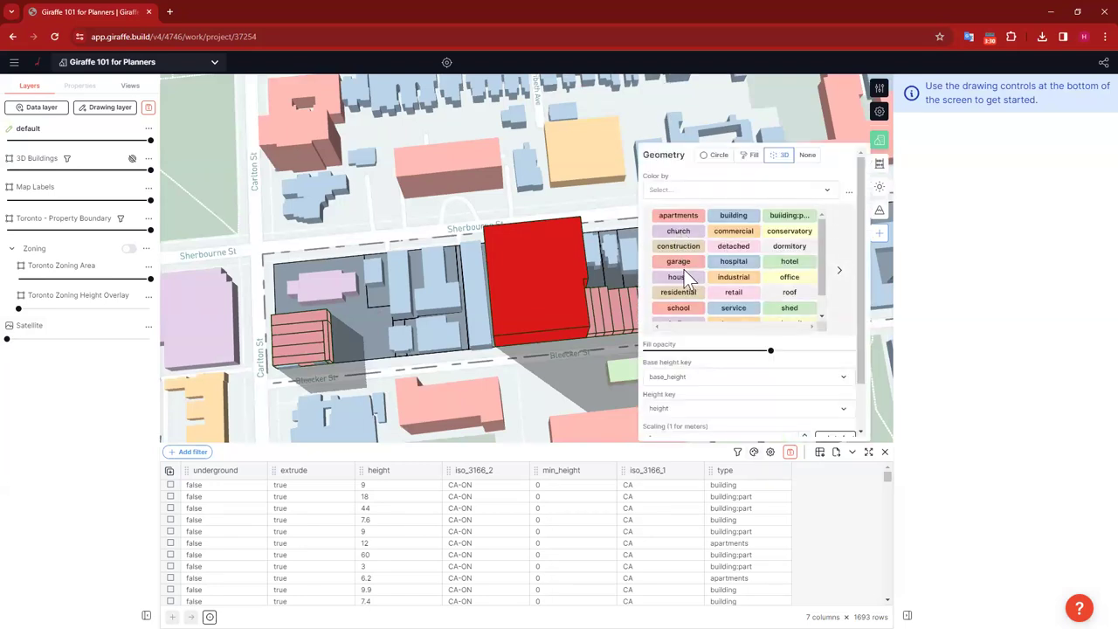
{"action": "left_click", "coordinate": [320, 286]}
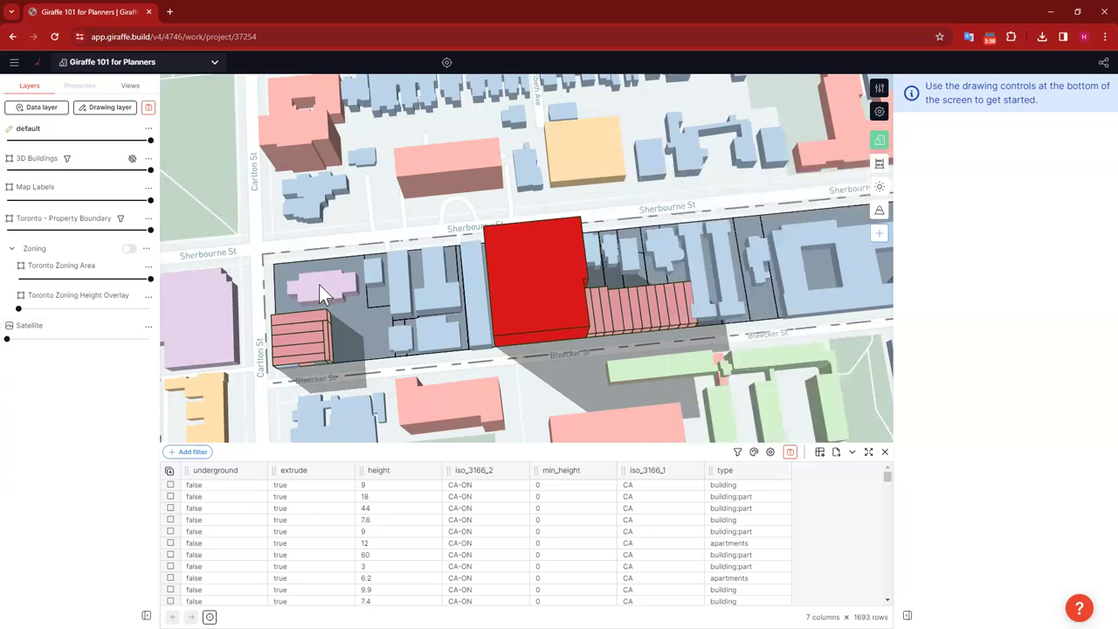
{"action": "mouse_move", "coordinate": [337, 302]}
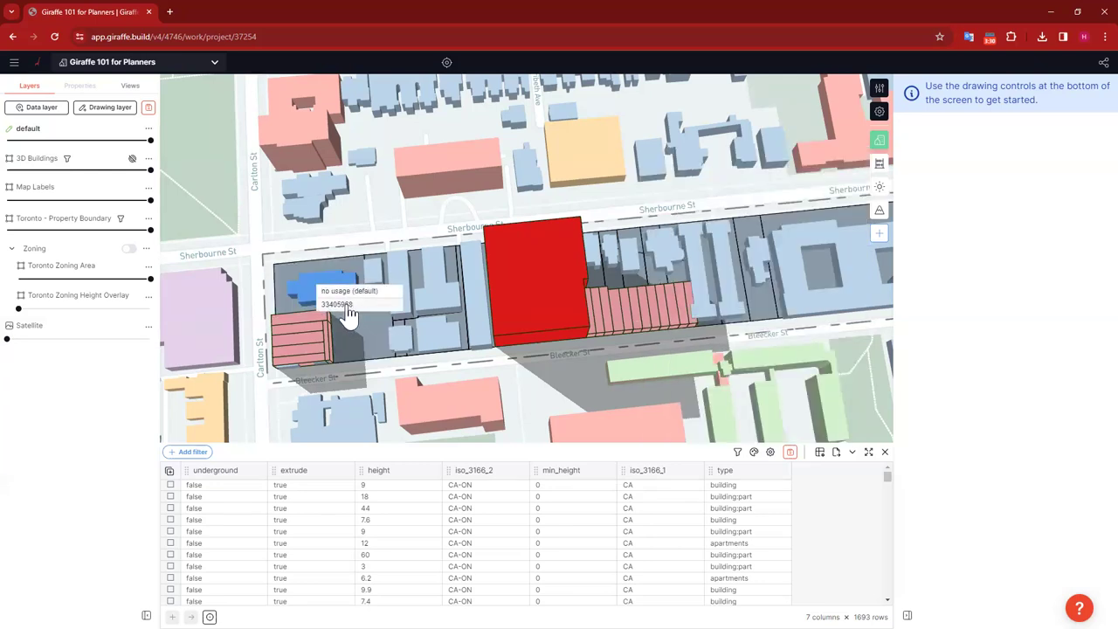
{"action": "left_click", "coordinate": [347, 315]}
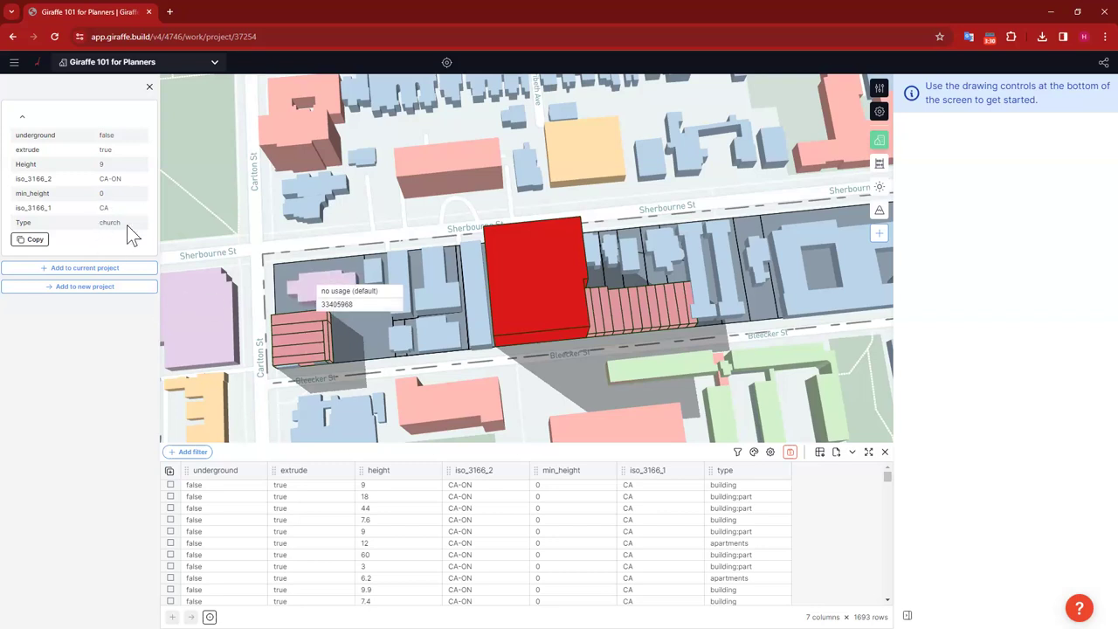
Step: Set the Carlton St/Sherbourne St corner parcel's usage to Community Use
{"action": "left_click", "coordinate": [387, 212]}
{"action": "left_click", "coordinate": [344, 264]}
{"action": "left_click", "coordinate": [58, 146]}
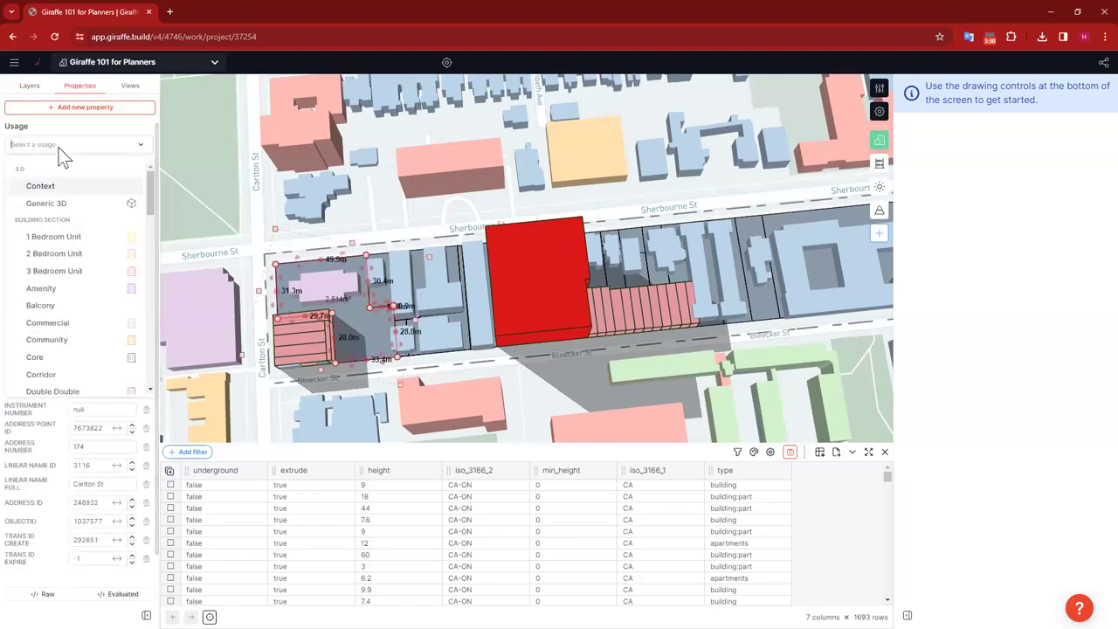
{"action": "type", "text": "comm"}
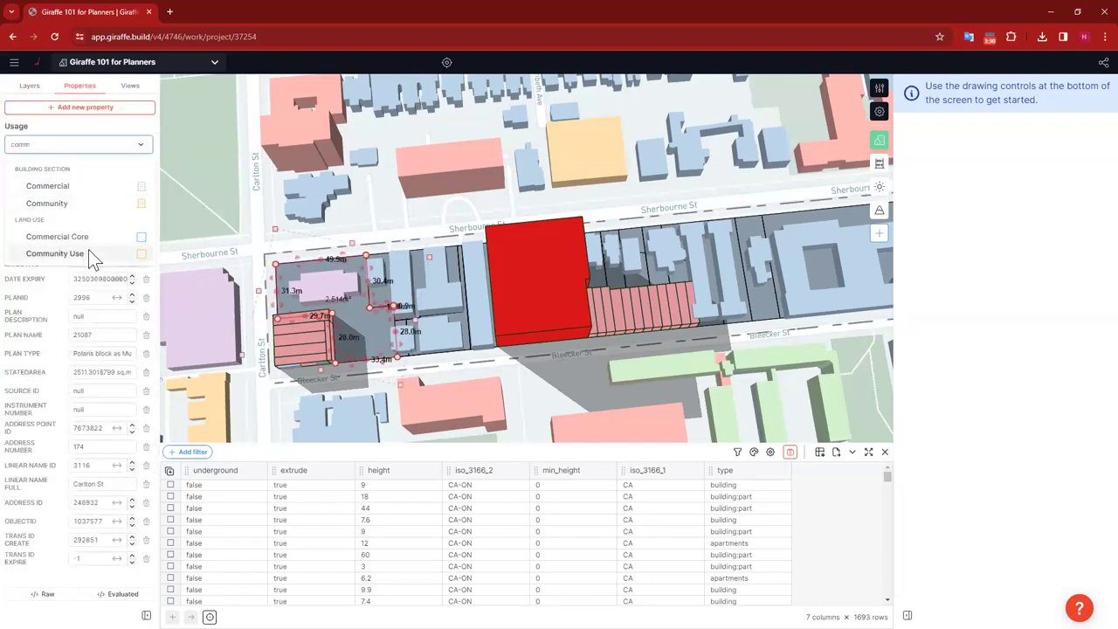
{"action": "key", "text": "Return"}
{"action": "left_click", "coordinate": [555, 389]}
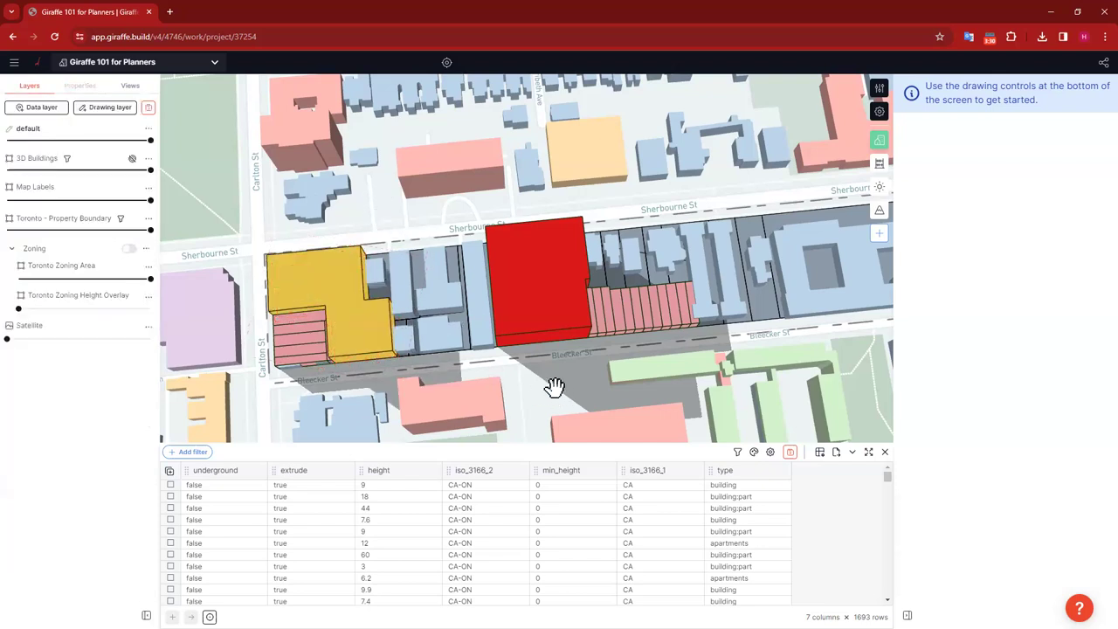
{"action": "left_click_drag", "start_coordinate": [555, 389], "coordinate": [617, 333]}
{"action": "right_click_drag", "start_coordinate": [529, 382], "coordinate": [560, 394]}
{"action": "left_click_drag", "start_coordinate": [559, 393], "coordinate": [580, 354]}
Step: Box-select the six parcels between Bleecker and Sherbourne beside the red building
{"action": "right_click", "coordinate": [496, 249]}
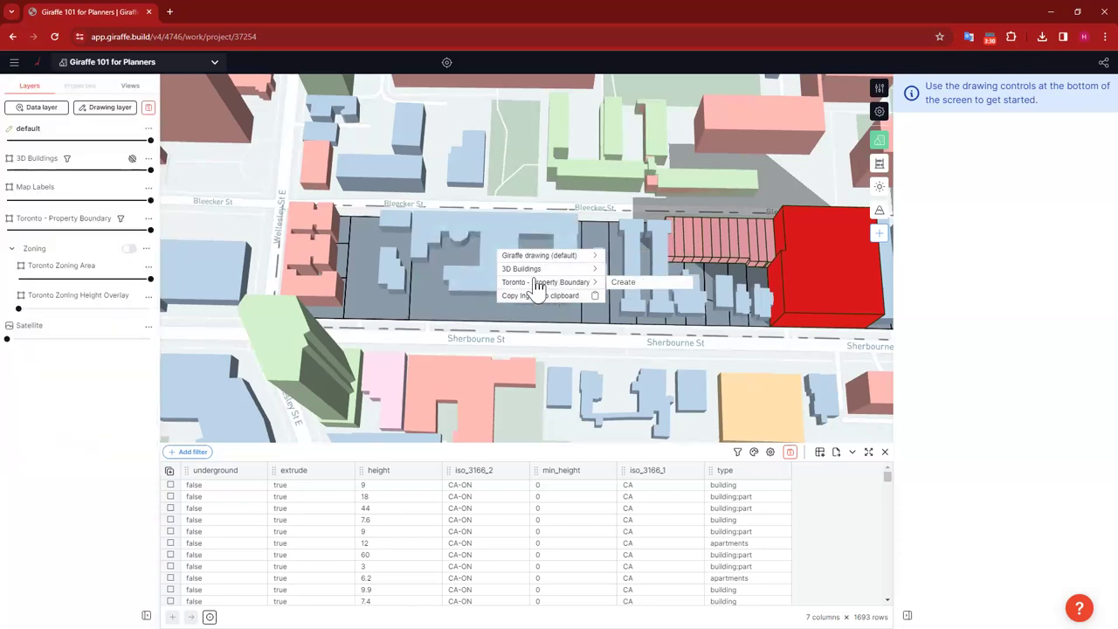
{"action": "mouse_move", "coordinate": [534, 273]}
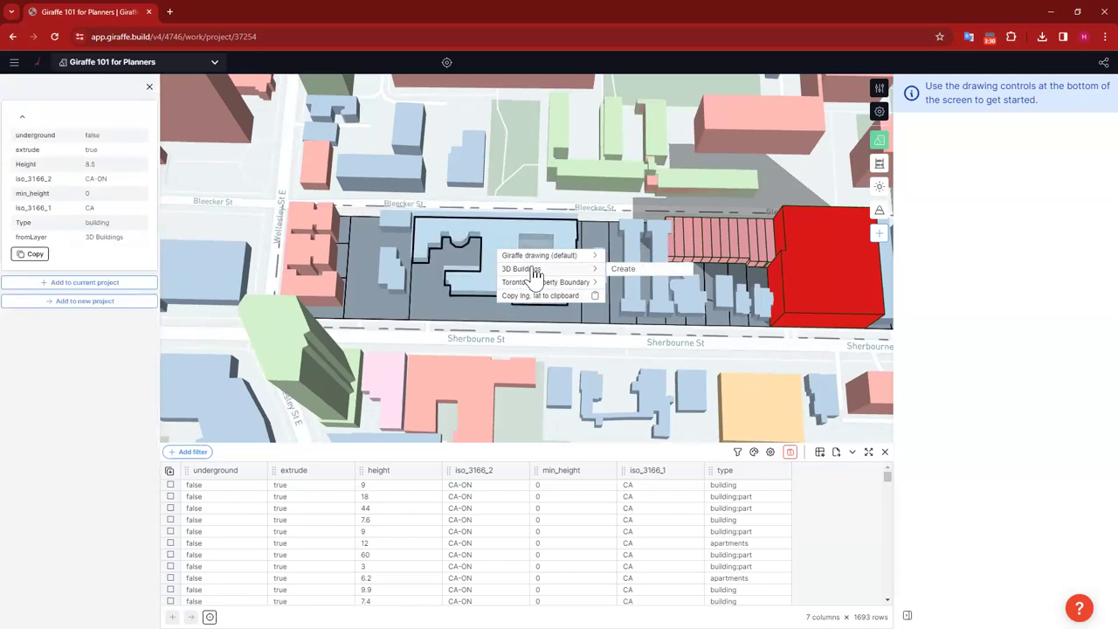
{"action": "left_click", "coordinate": [668, 357]}
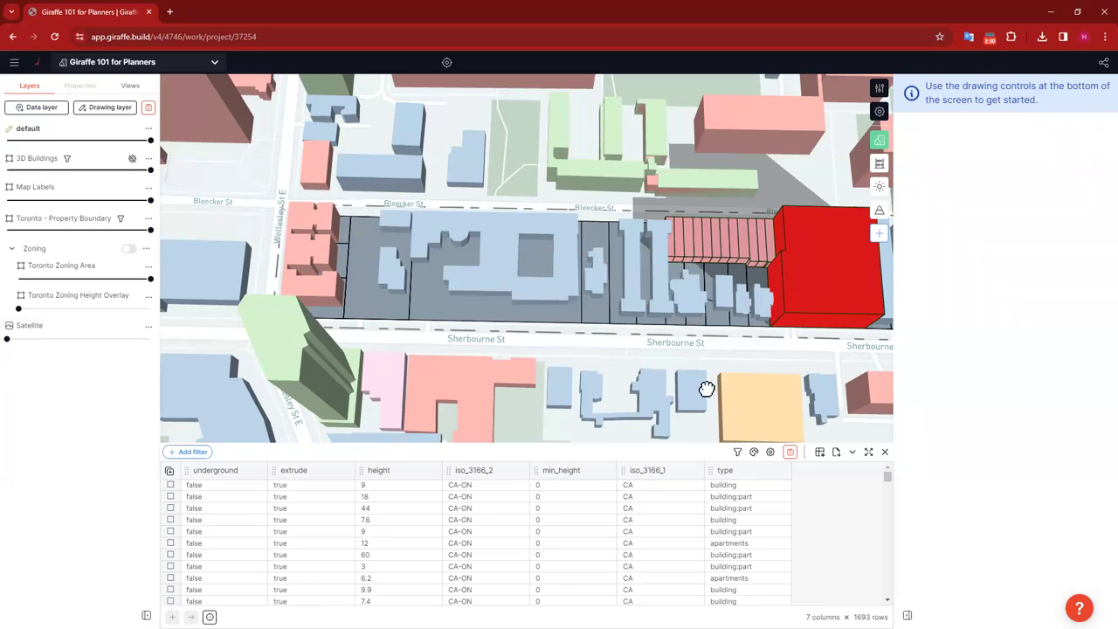
{"action": "left_click_drag", "start_coordinate": [706, 388], "coordinate": [437, 341]}
{"action": "left_click_drag", "start_coordinate": [751, 335], "coordinate": [791, 343]}
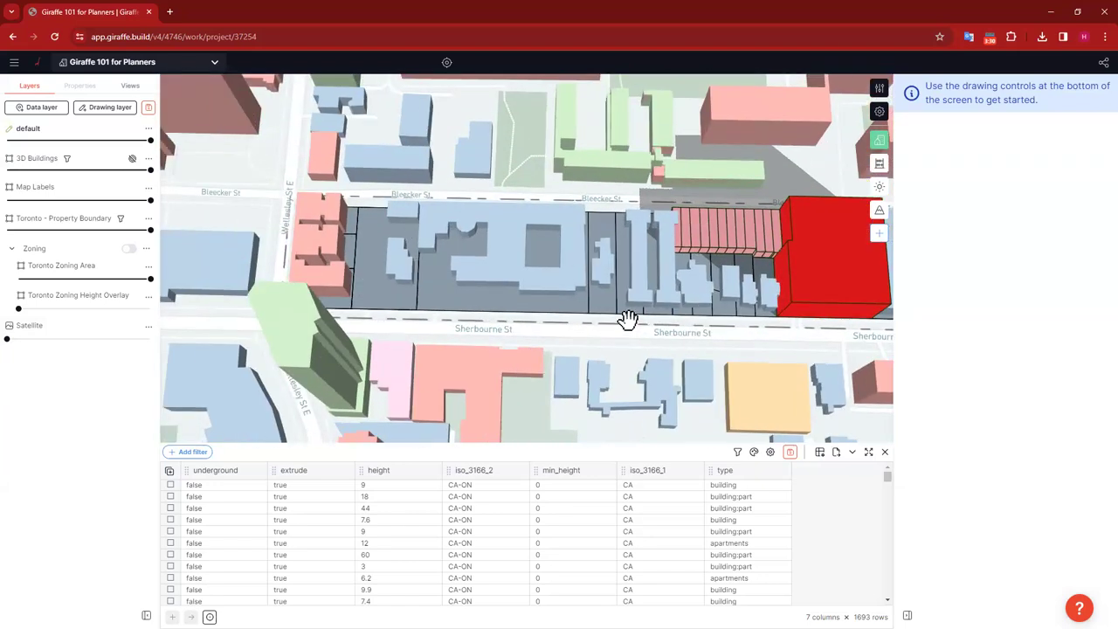
{"action": "left_click_drag", "start_coordinate": [648, 323], "coordinate": [385, 185], "text": "shift"}
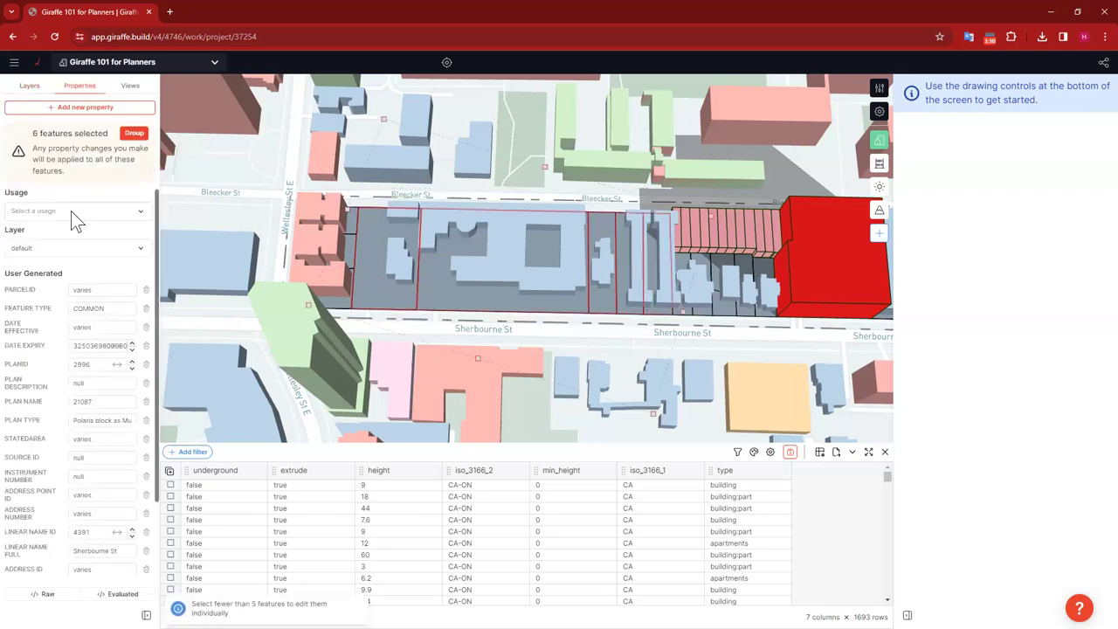
Step: Assign Medium Density Mixed Use to the six selected western parcels
{"action": "left_click", "coordinate": [70, 210]}
{"action": "type", "text": "mix"}
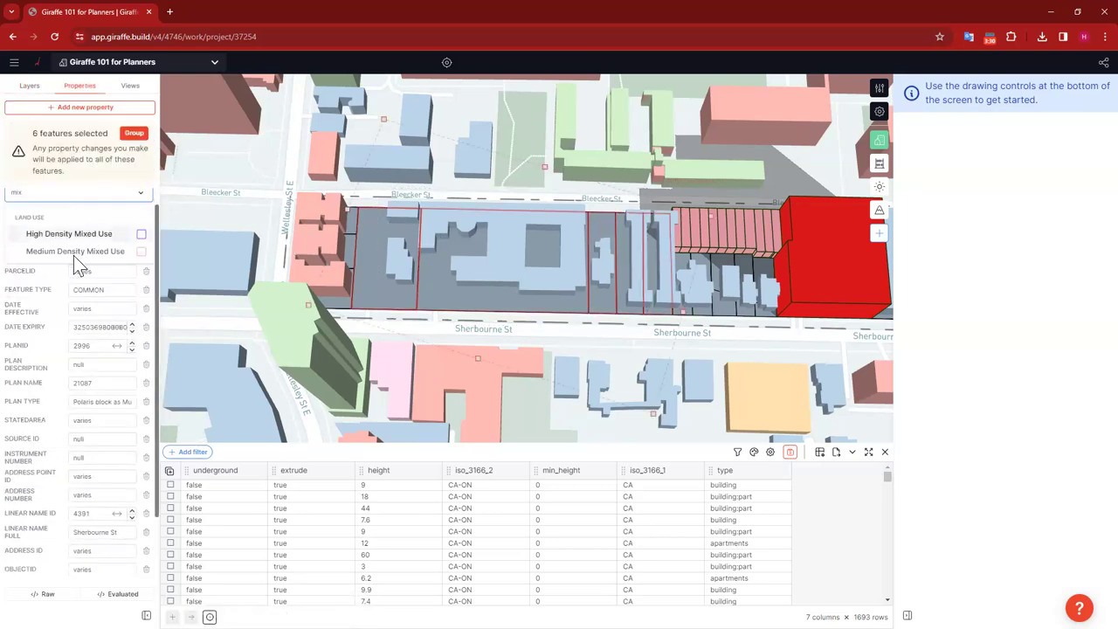
{"action": "left_click", "coordinate": [77, 251]}
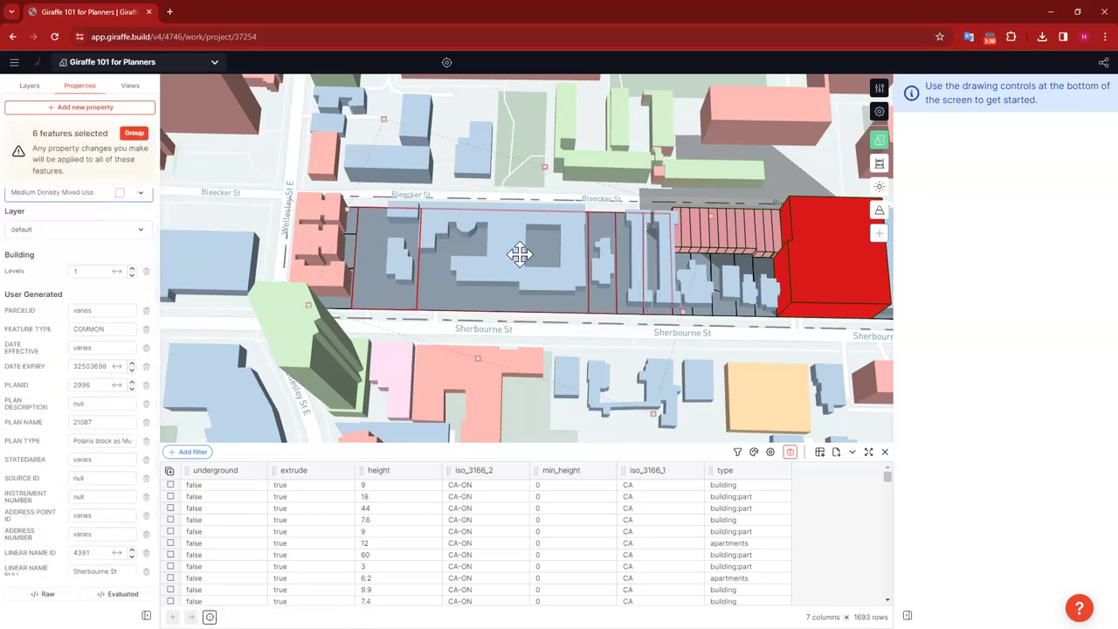
{"action": "left_click", "coordinate": [767, 325]}
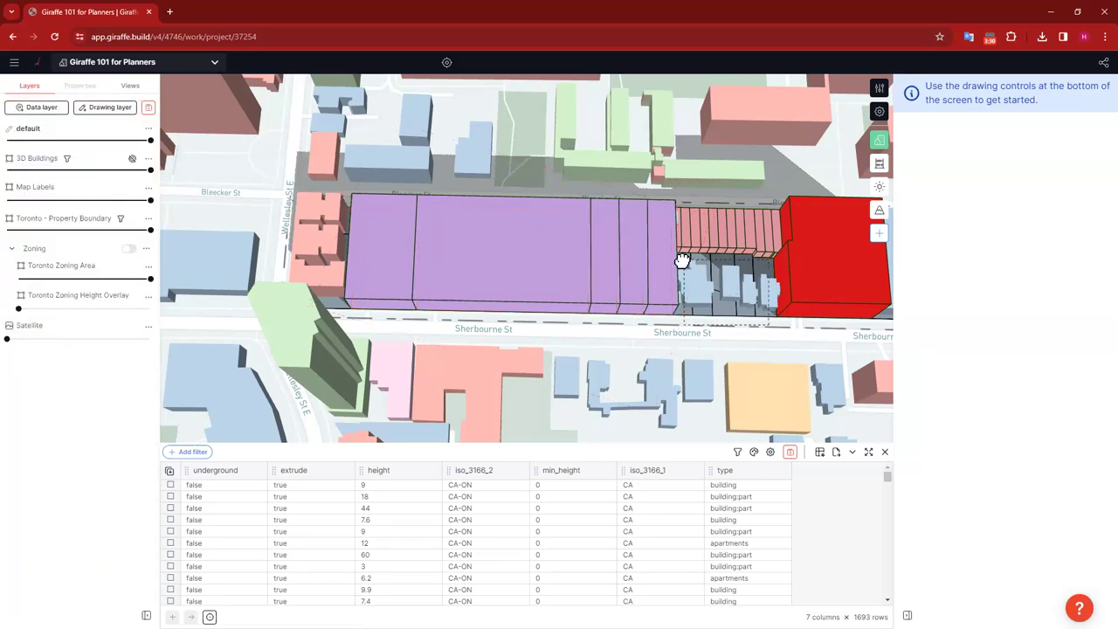
Step: Box-select the small buildings beside the red block
{"action": "left_click", "coordinate": [759, 349]}
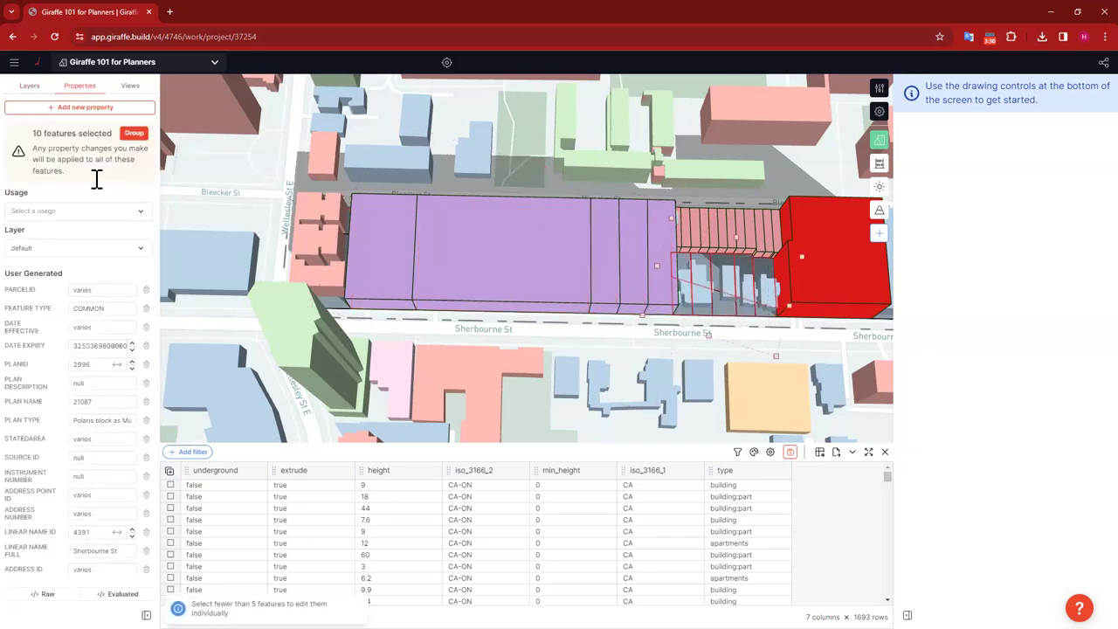
{"action": "left_click", "coordinate": [768, 325]}
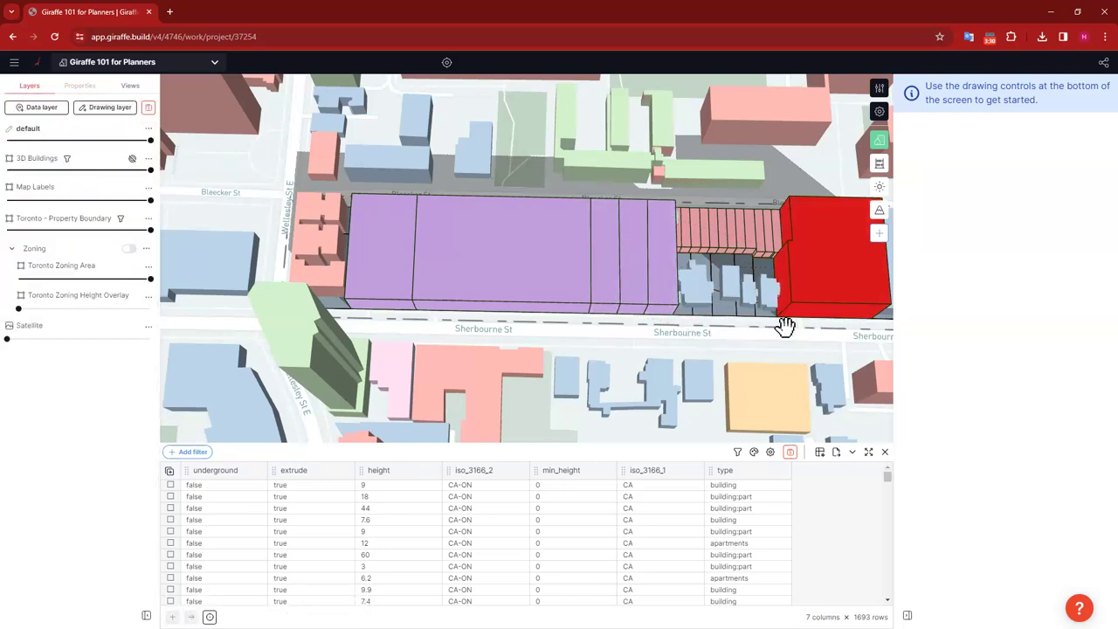
{"action": "left_click_drag", "start_coordinate": [661, 232], "coordinate": [804, 307]}
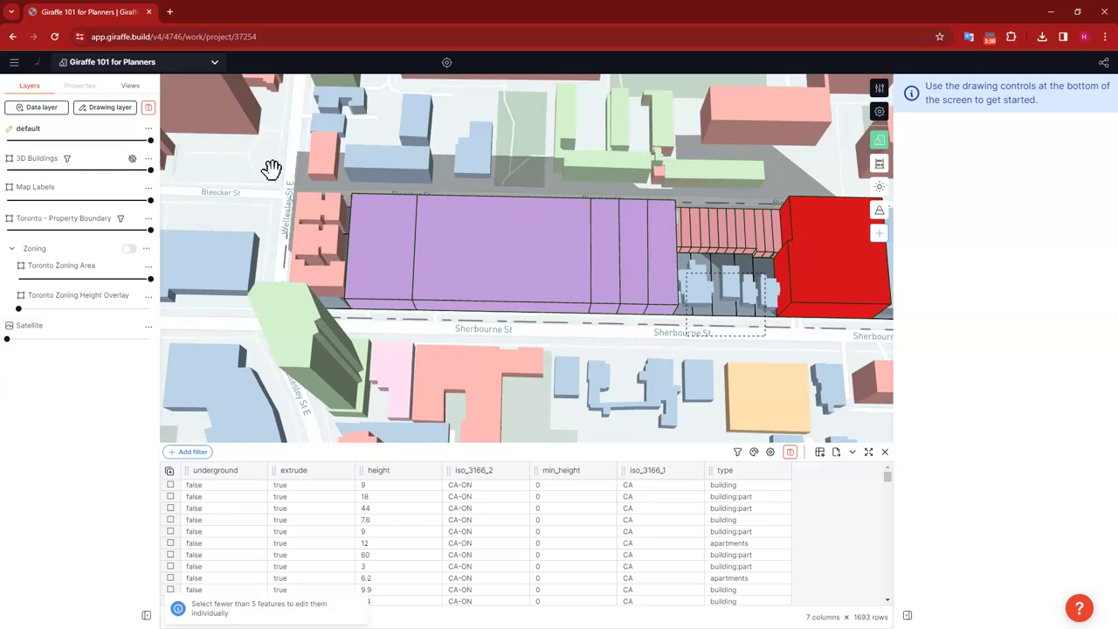
Step: Assign Medium Density Mixed Use to the five small parcels beside the red block
{"action": "left_click", "coordinate": [54, 210]}
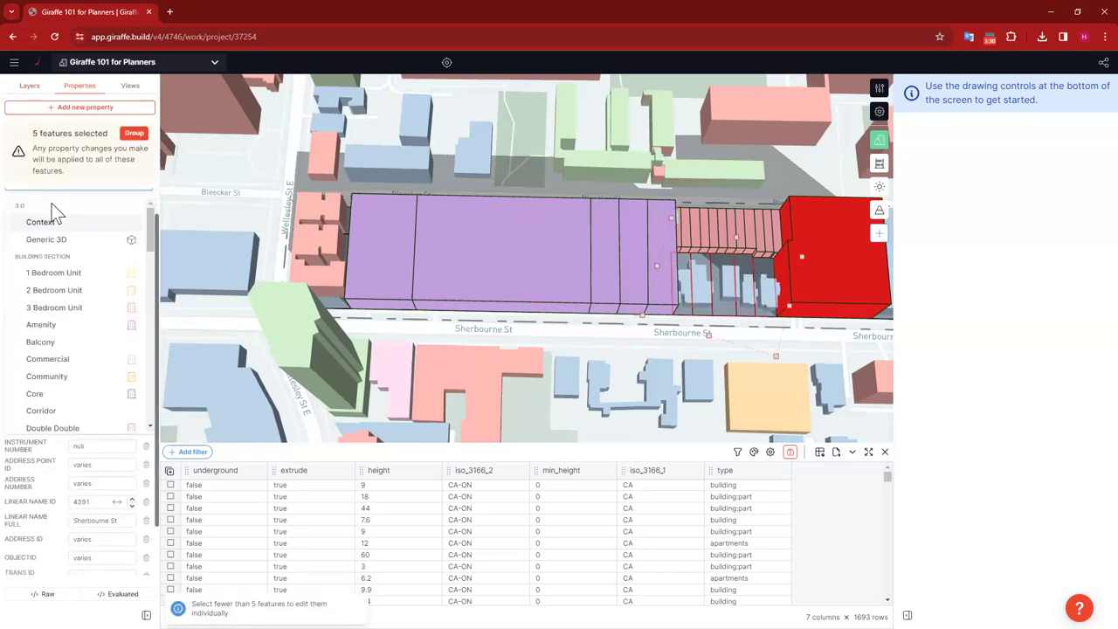
{"action": "type", "text": "low"}
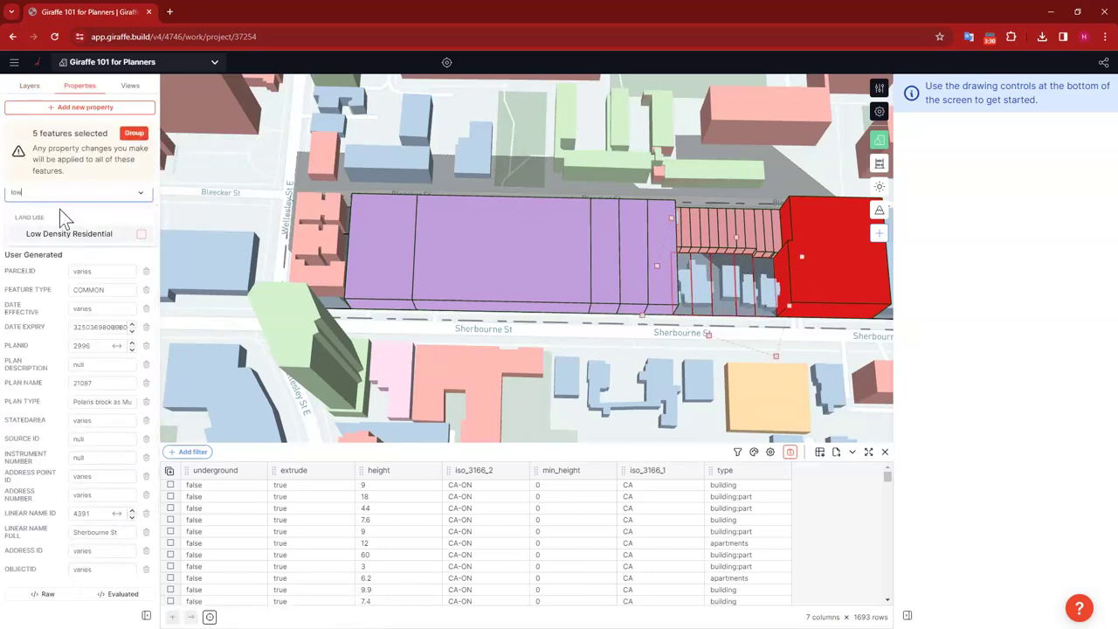
{"action": "key", "text": "BackSpace"}
{"action": "key", "text": "BackSpace"}
{"action": "key", "text": "BackSpace"}
{"action": "type", "text": "med"}
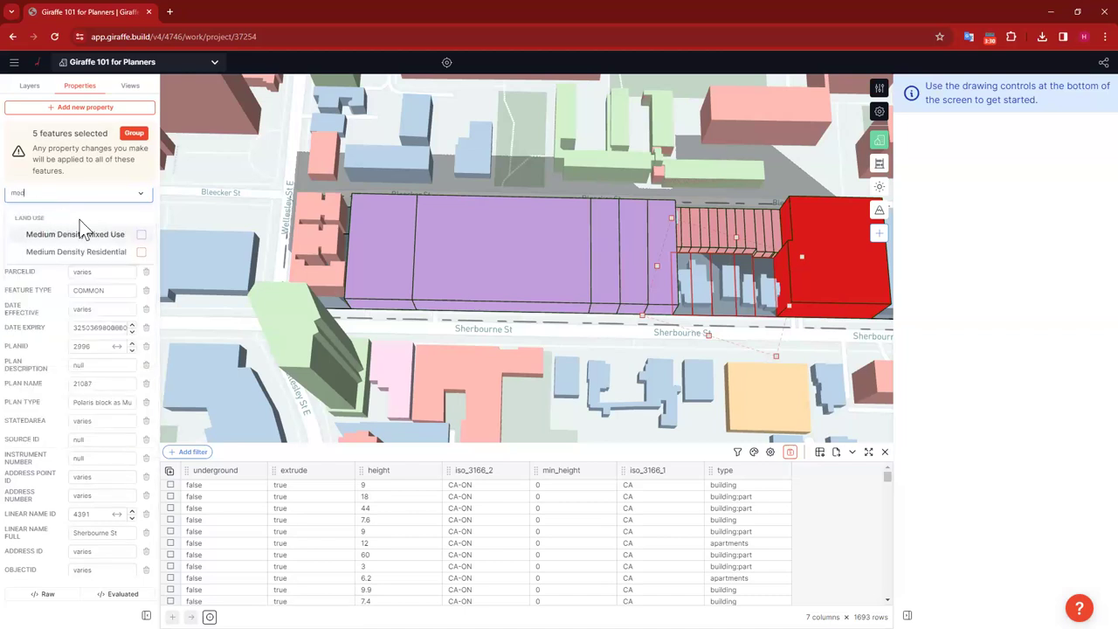
{"action": "left_click", "coordinate": [91, 237]}
{"action": "left_click", "coordinate": [791, 339]}
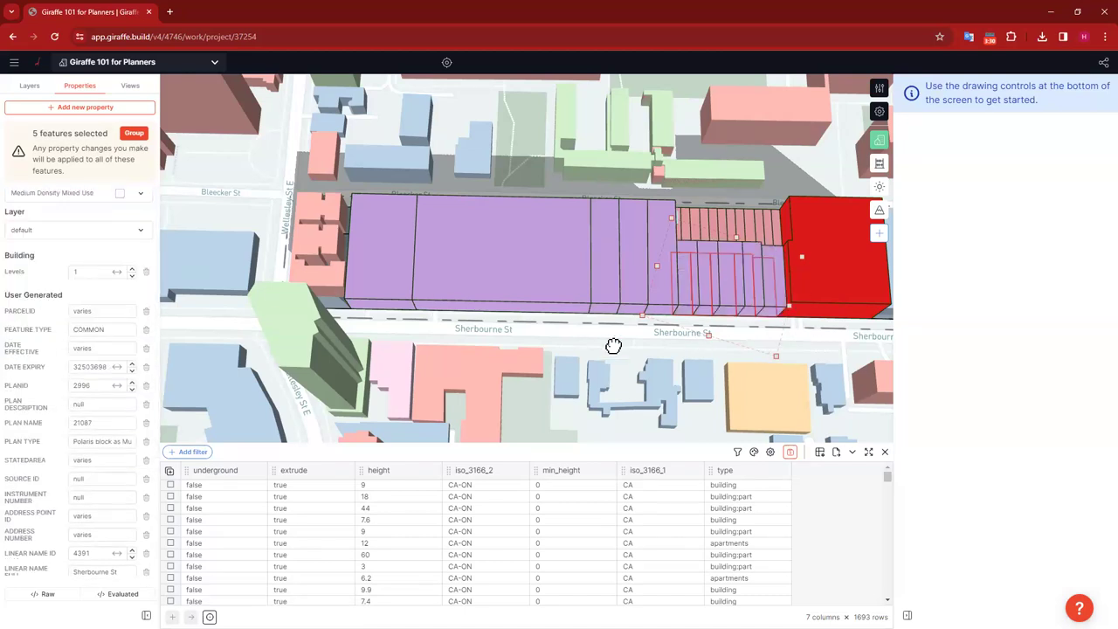
{"action": "left_click_drag", "start_coordinate": [611, 346], "coordinate": [429, 344]}
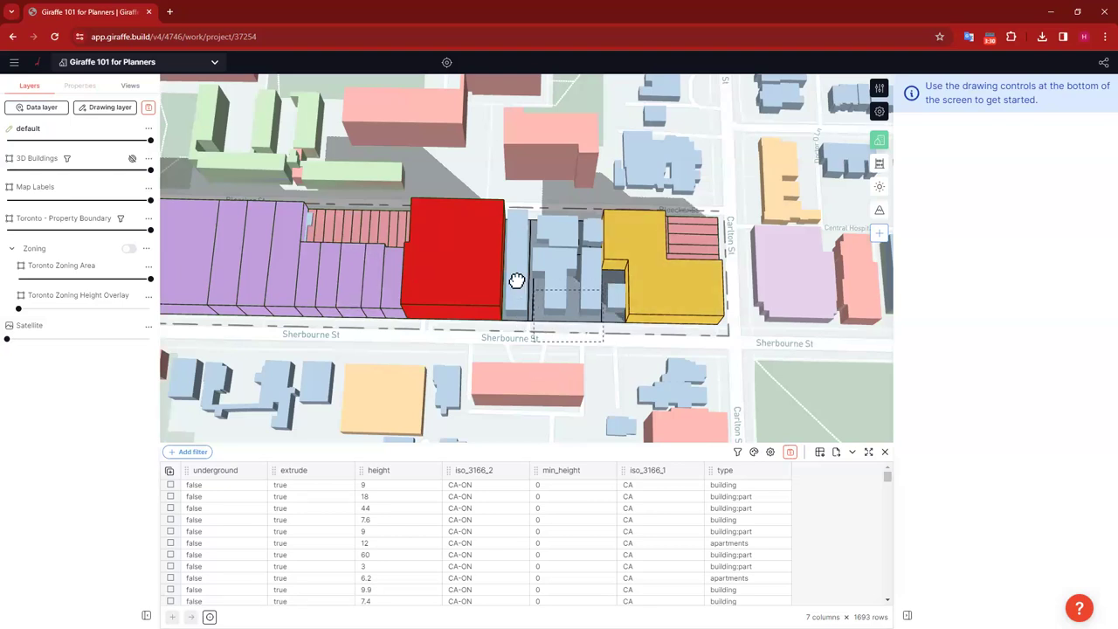
Step: Set the buildings between the red and yellow blocks to Medium Density Mixed Use
{"action": "left_click", "coordinate": [538, 278]}
{"action": "left_click", "coordinate": [83, 210]}
{"action": "type", "text": "med"}
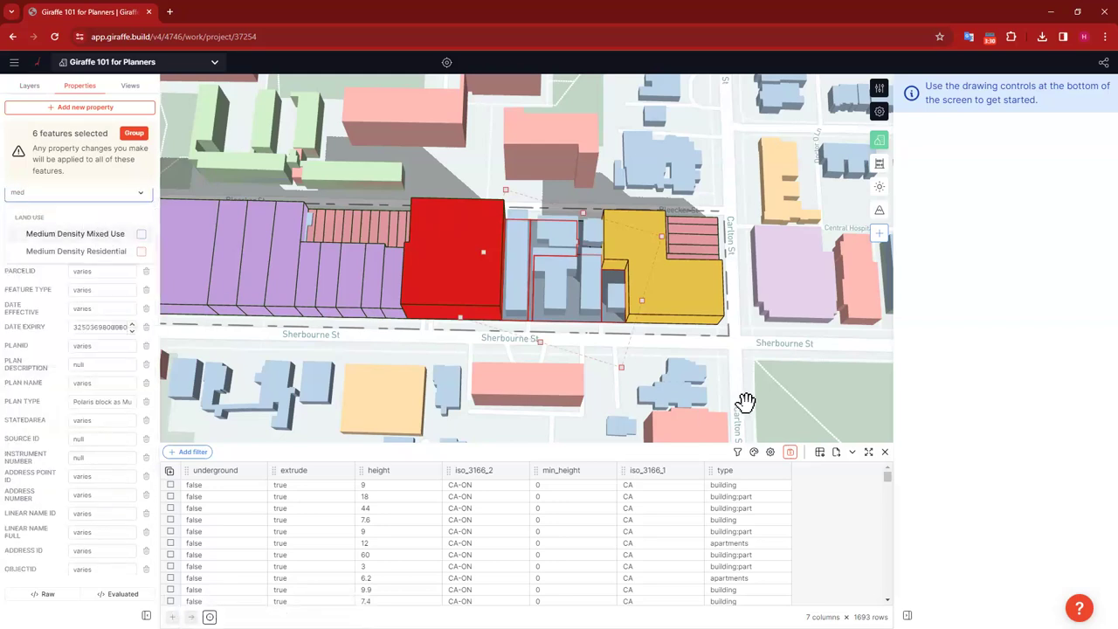
{"action": "key", "text": "Return"}
{"action": "key", "text": "Escape"}
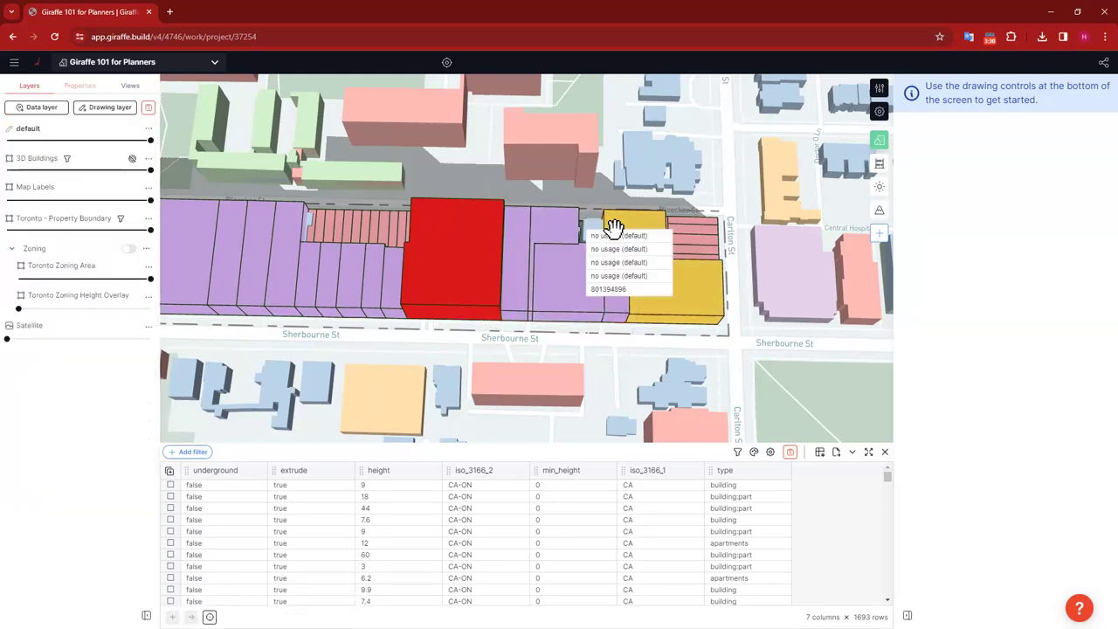
Step: Set the small building beside the yellow block to Low Density Residential
{"action": "left_click", "coordinate": [690, 232]}
{"action": "right_click_drag", "start_coordinate": [690, 234], "coordinate": [510, 325]}
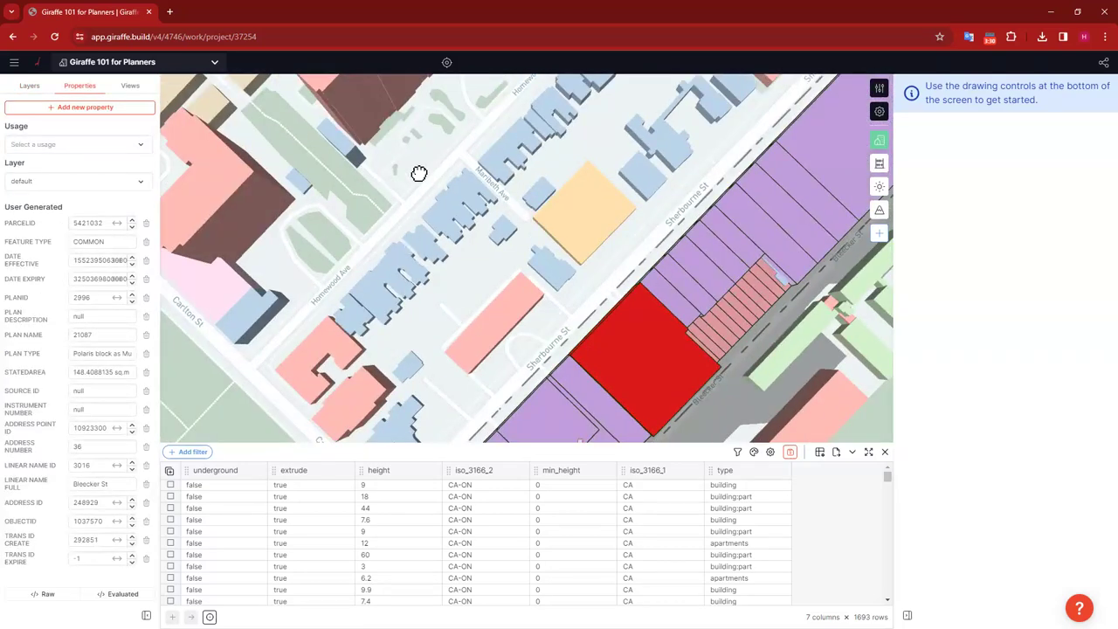
{"action": "left_click", "coordinate": [579, 324]}
{"action": "scroll", "coordinate": [606, 359], "scroll_direction": "up", "scroll_amount": 5}
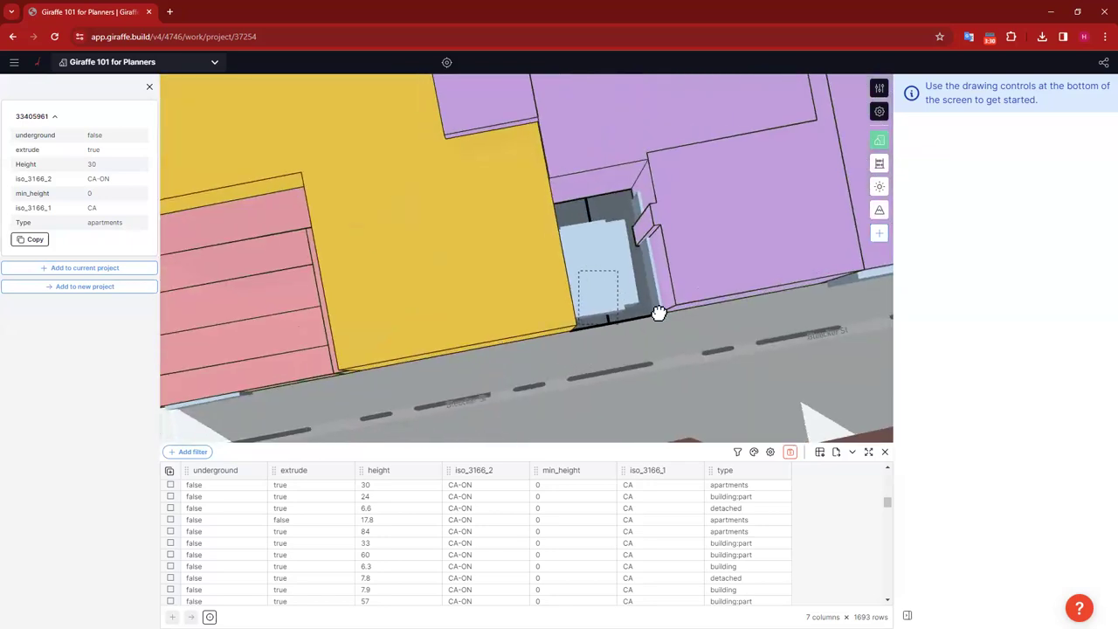
{"action": "left_click", "coordinate": [664, 352]}
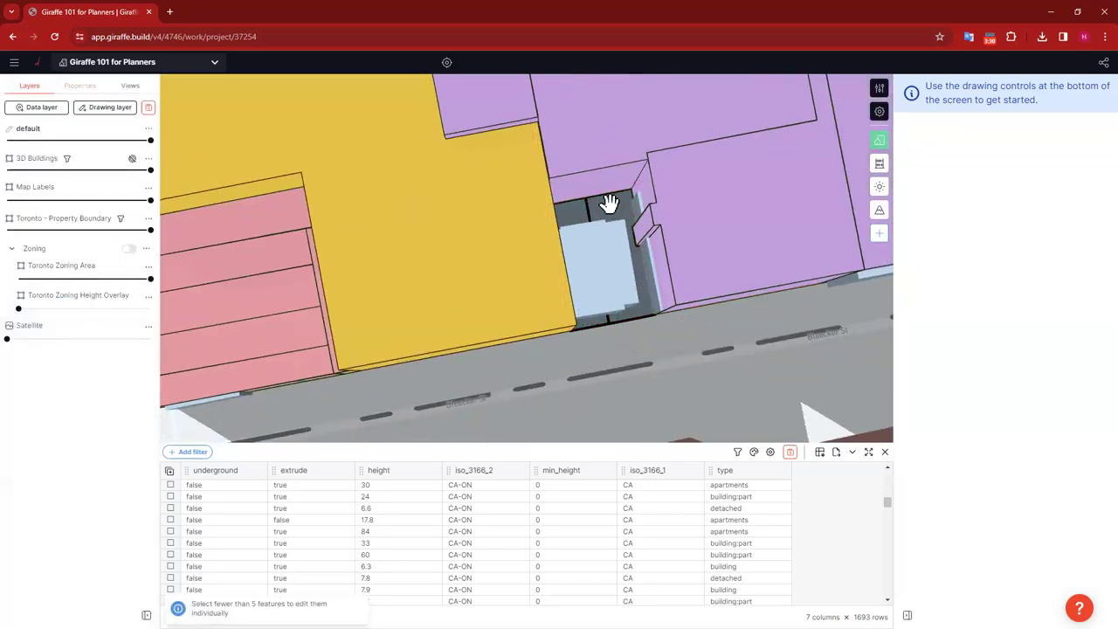
{"action": "left_click", "coordinate": [572, 208]}
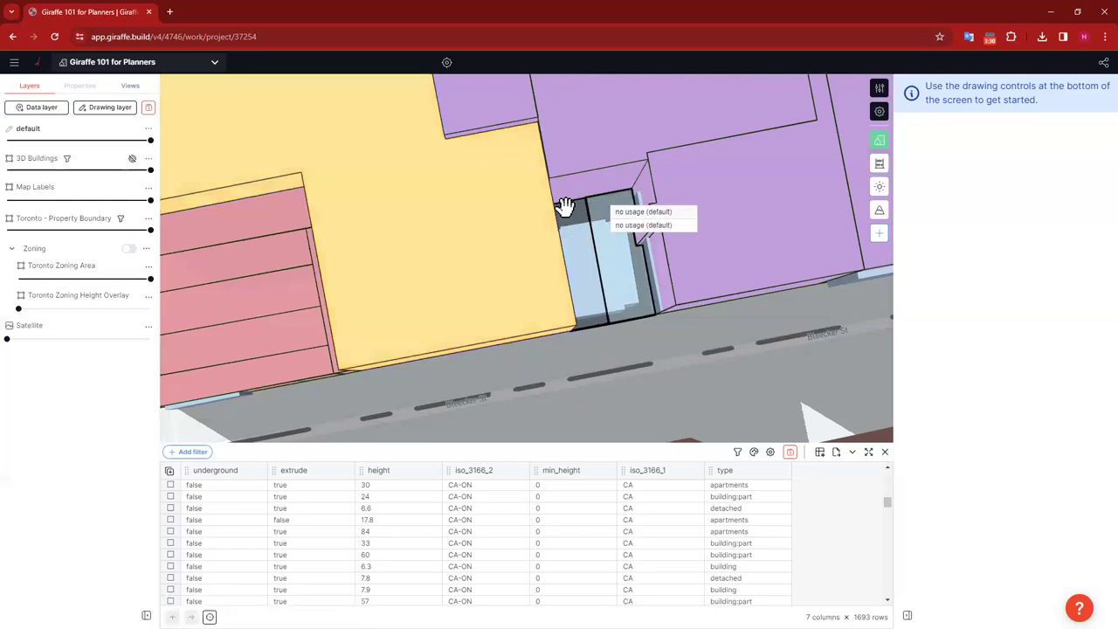
{"action": "left_click", "coordinate": [566, 206]}
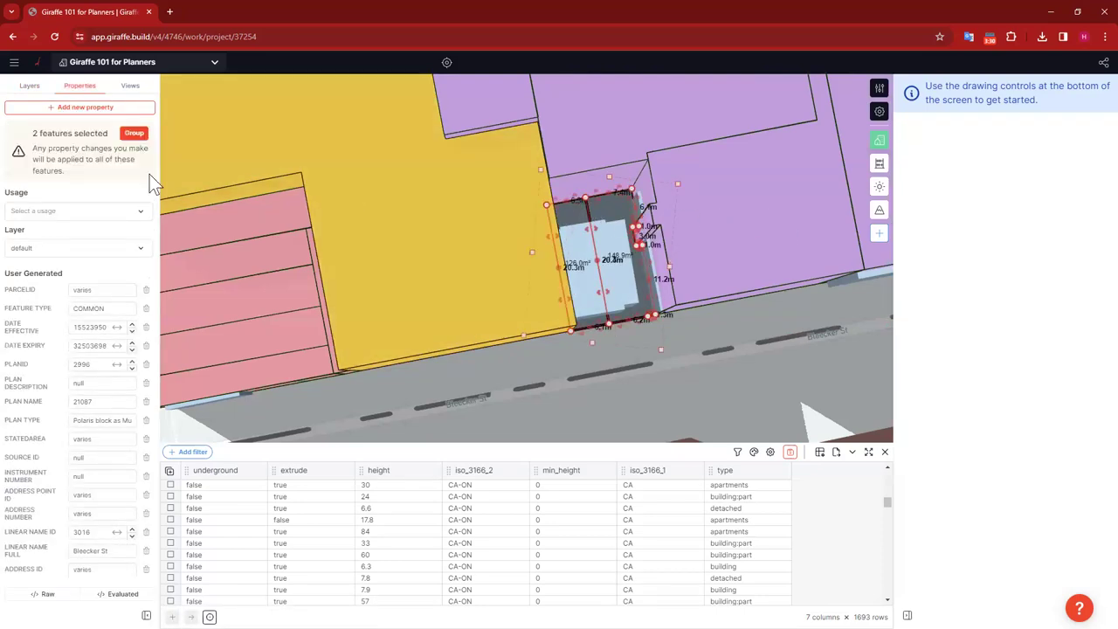
{"action": "left_click", "coordinate": [83, 210]}
{"action": "type", "text": "low"}
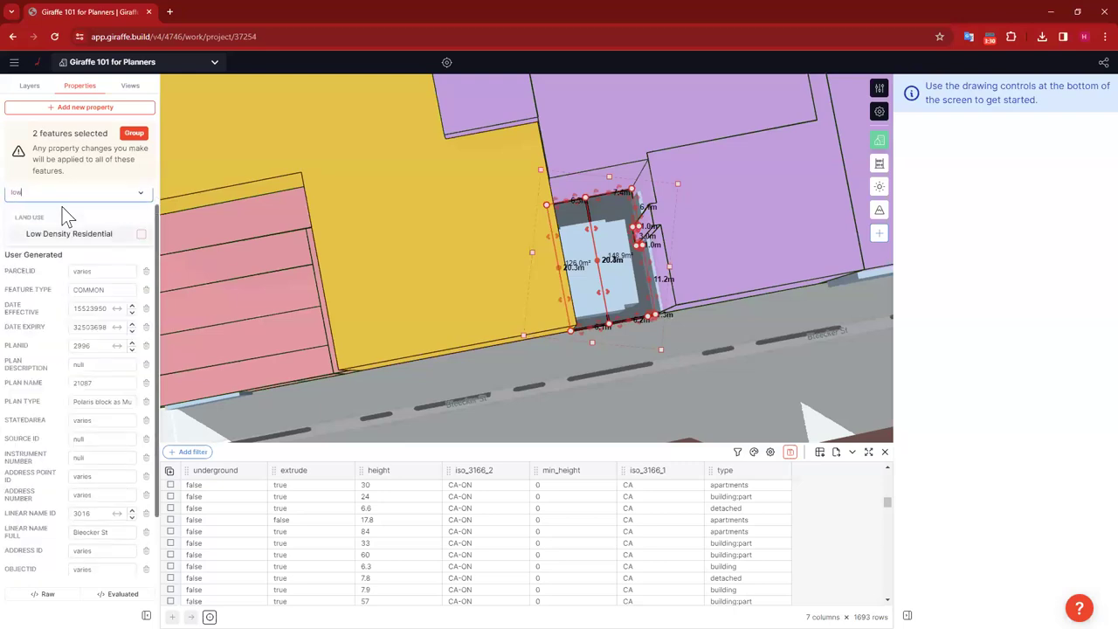
{"action": "left_click", "coordinate": [77, 234]}
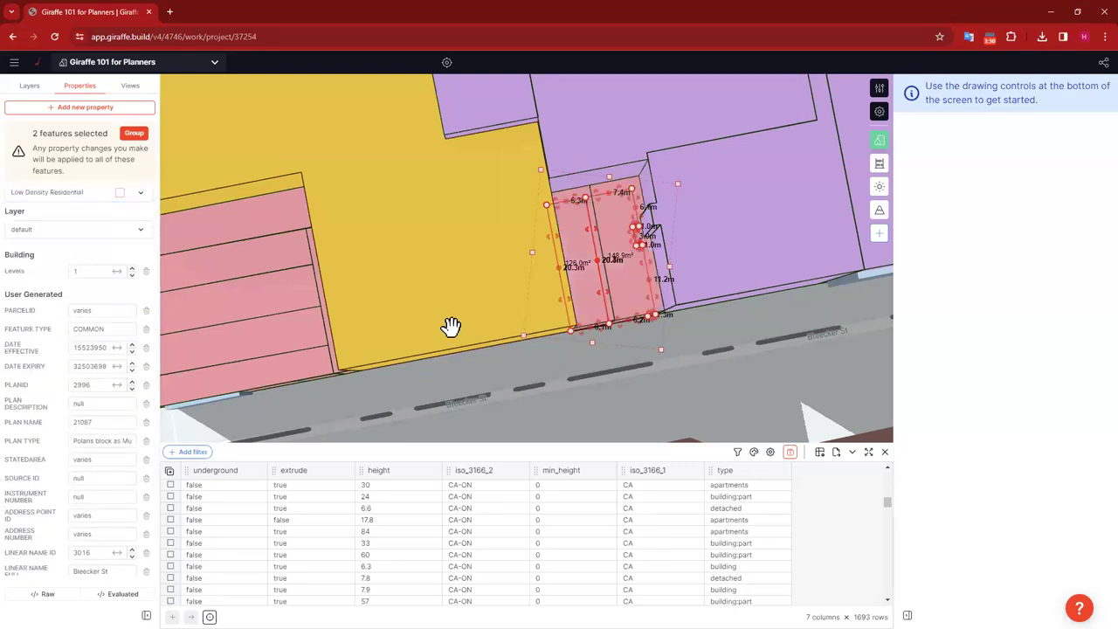
{"action": "key", "text": "Escape"}
Step: Set the Wellesley St E corner buildings to a Medium Density usage
{"action": "scroll", "coordinate": [421, 316], "scroll_direction": "down", "scroll_amount": 5}
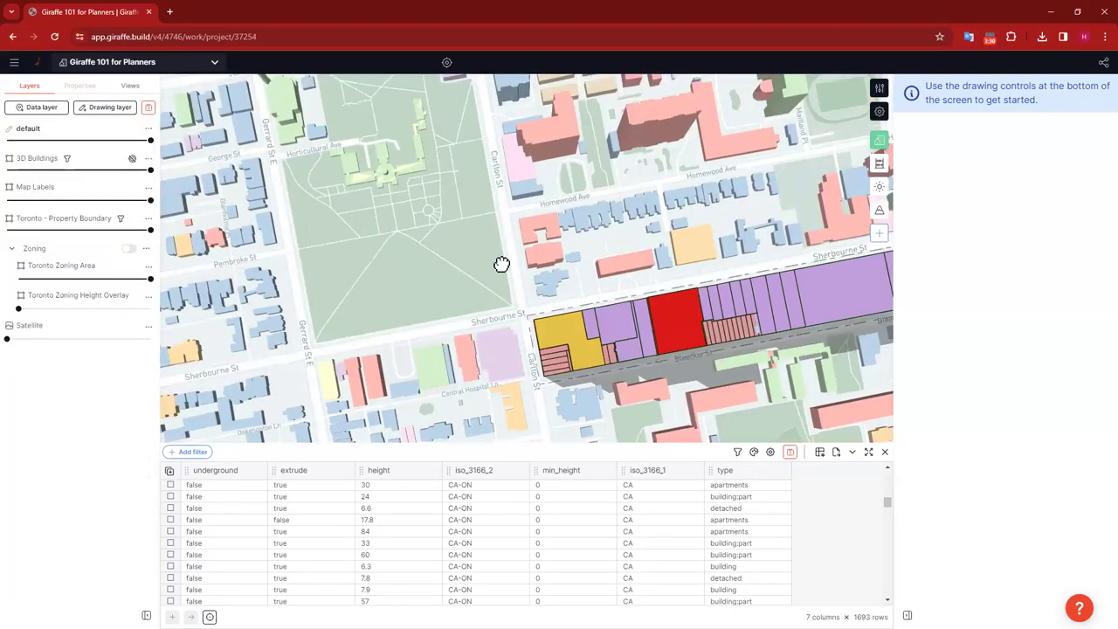
{"action": "right_click_drag", "start_coordinate": [431, 262], "coordinate": [494, 335]}
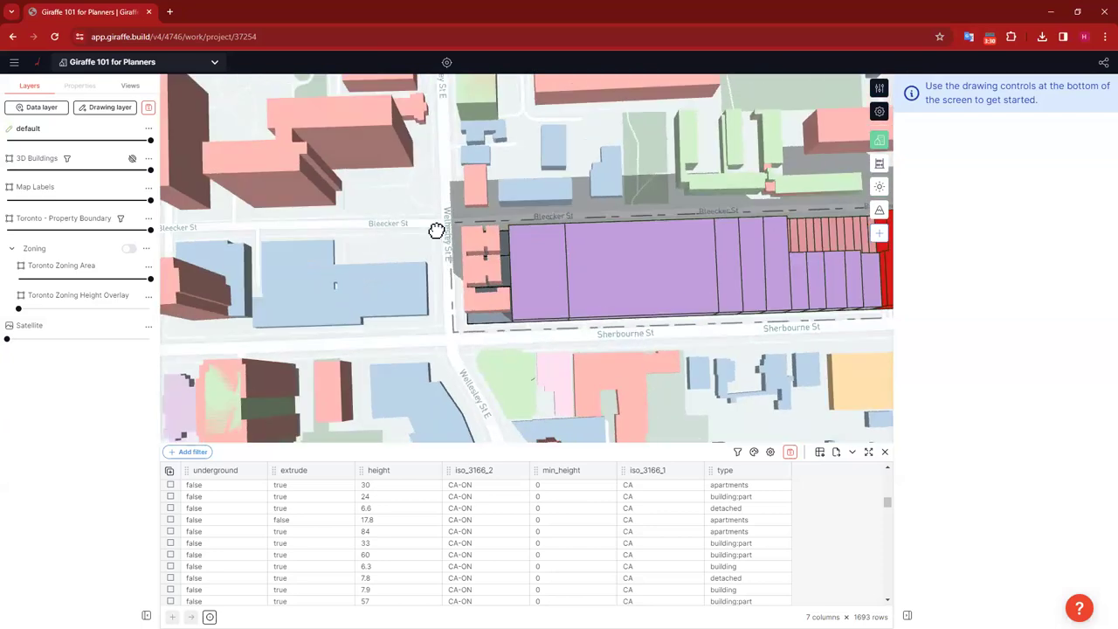
{"action": "left_click_drag", "start_coordinate": [436, 226], "coordinate": [436, 228]}
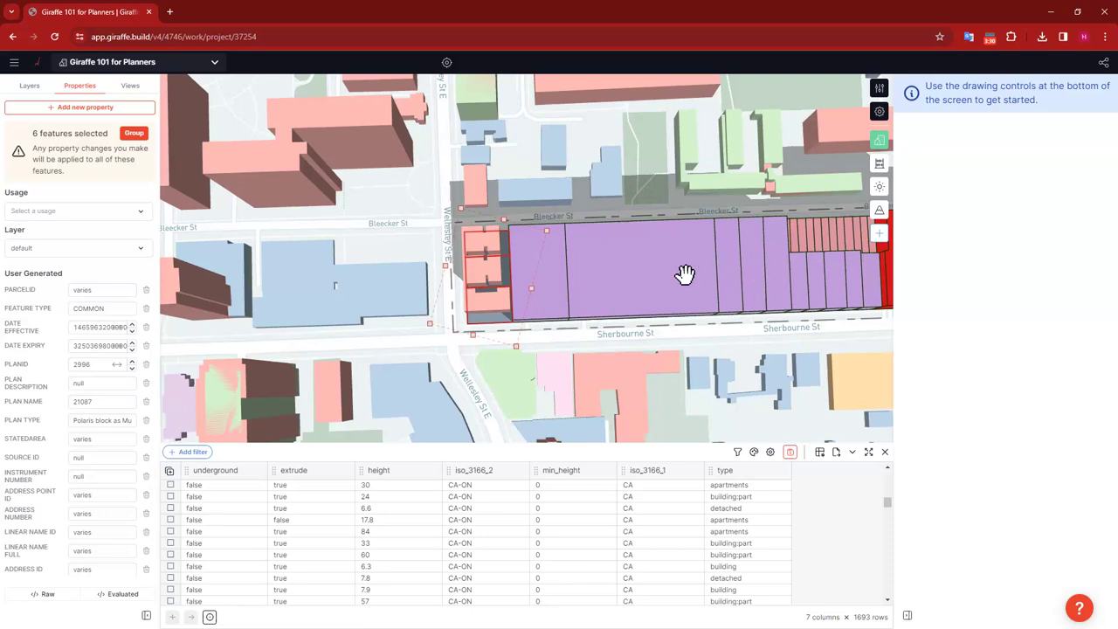
{"action": "left_click", "coordinate": [126, 210]}
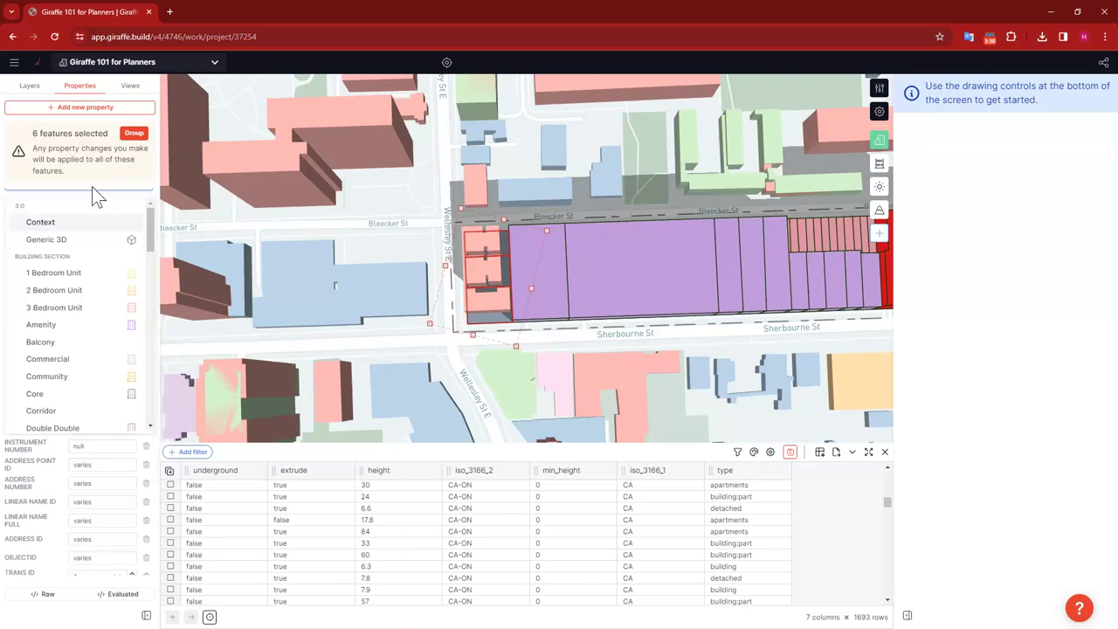
{"action": "type", "text": "med"}
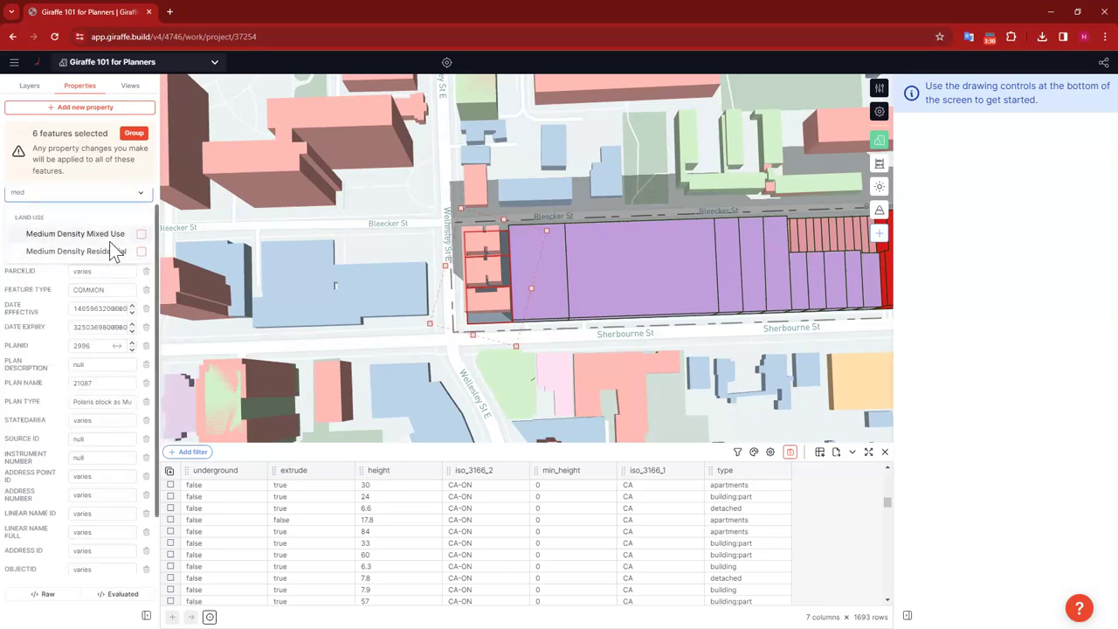
{"action": "left_click", "coordinate": [668, 388]}
{"action": "left_click", "coordinate": [769, 349]}
{"action": "left_click_drag", "start_coordinate": [663, 344], "coordinate": [413, 277]}
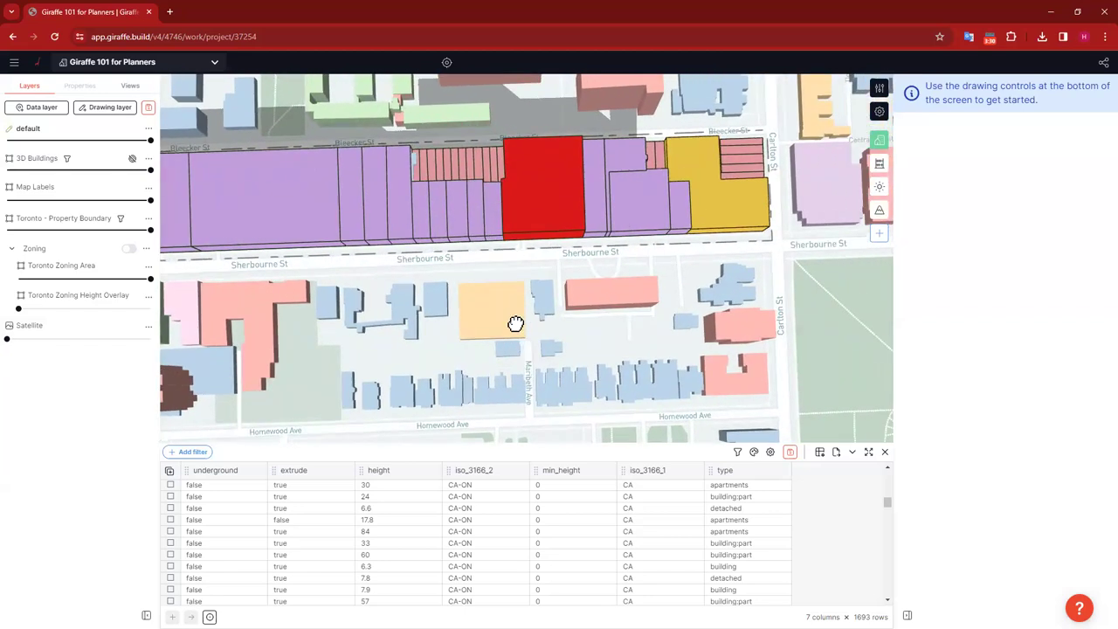
Step: Collapse the attribute table, tilt over the rezoned block, and open the Analytics panel
{"action": "scroll", "coordinate": [514, 314], "scroll_direction": "down", "scroll_amount": 2}
{"action": "scroll", "coordinate": [498, 270], "scroll_direction": "down", "scroll_amount": 4}
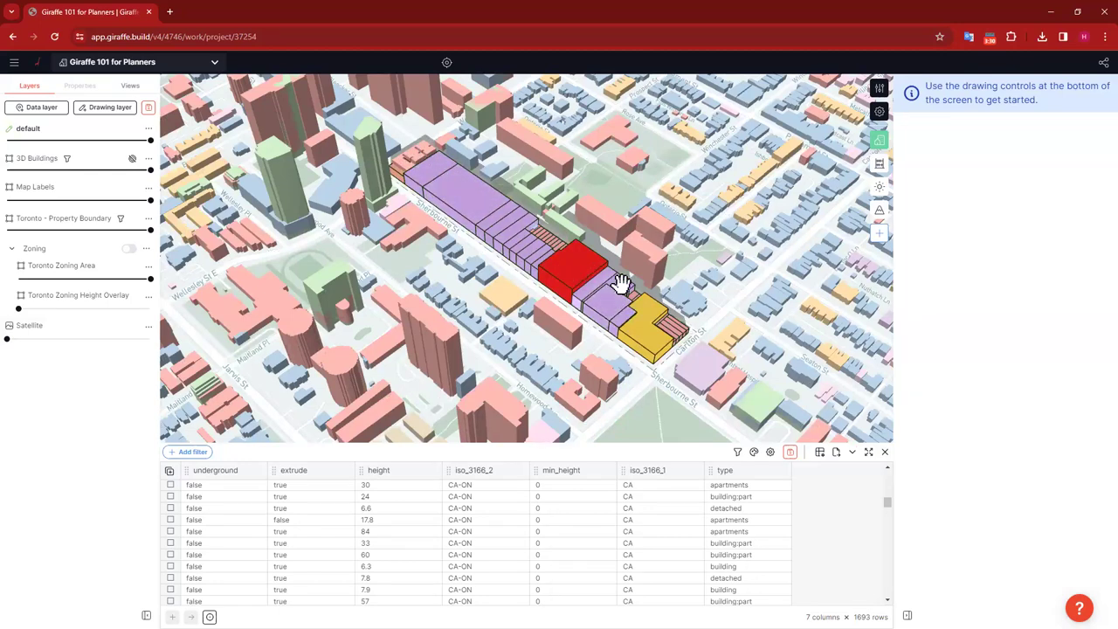
{"action": "left_click_drag", "start_coordinate": [752, 299], "coordinate": [748, 280]}
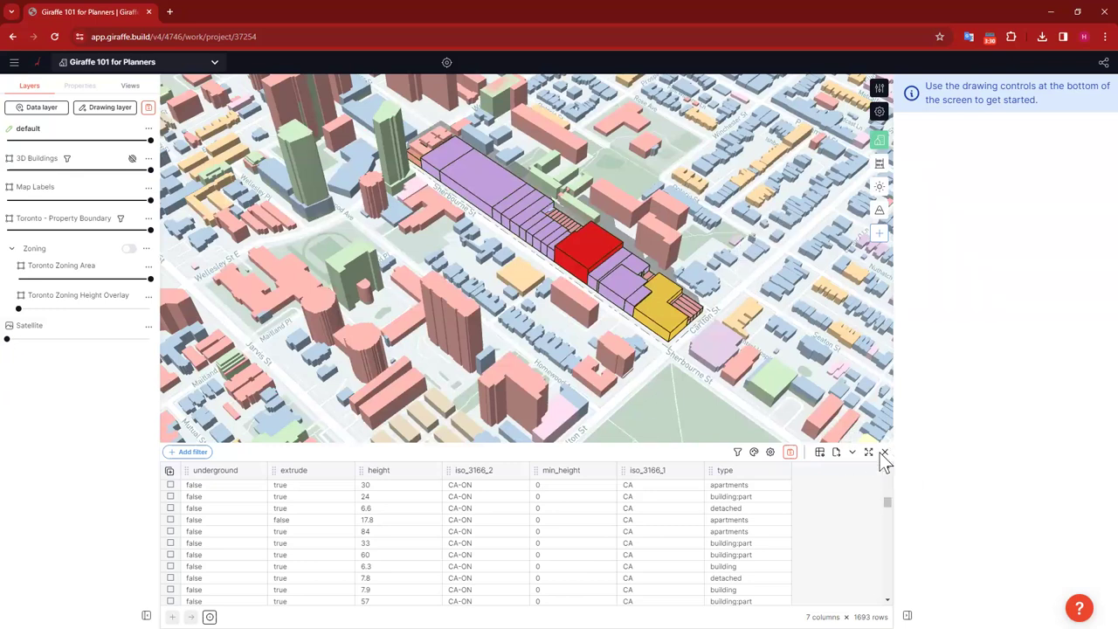
{"action": "left_click", "coordinate": [852, 448]}
{"action": "left_click_drag", "start_coordinate": [666, 399], "coordinate": [656, 451]}
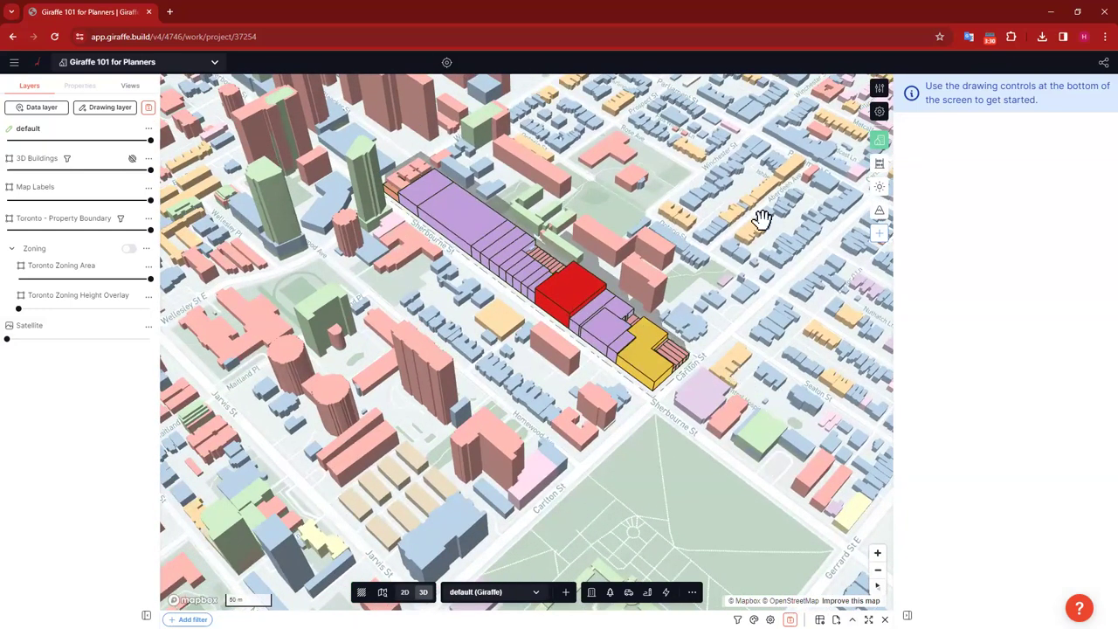
{"action": "left_click", "coordinate": [879, 166]}
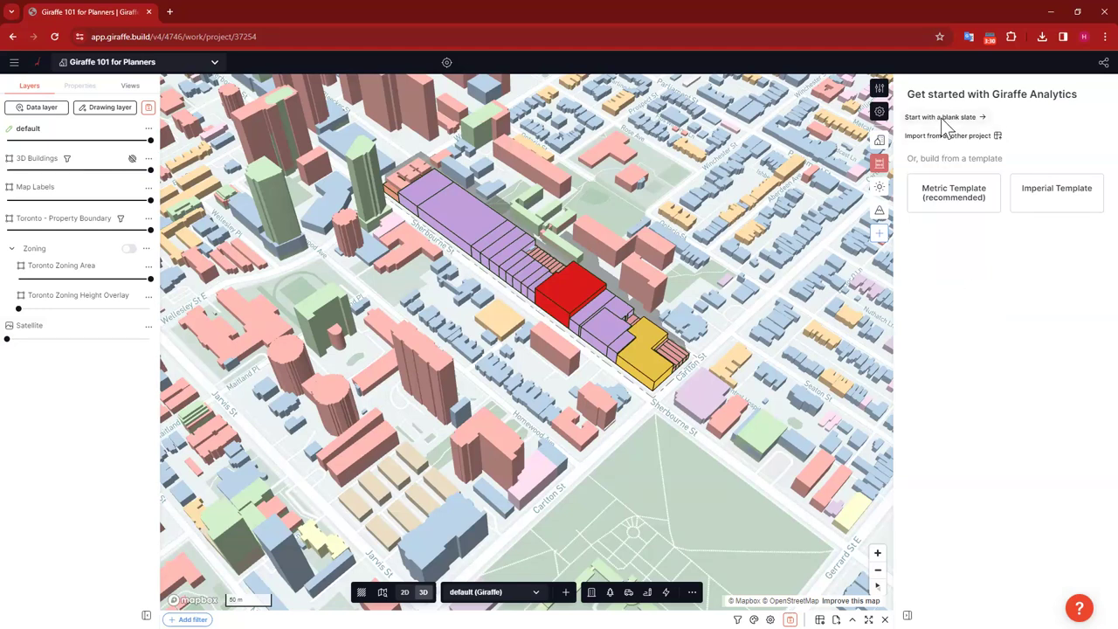
Step: Start analytics from a blank slate and create a category labelled Density
{"action": "left_click", "coordinate": [943, 117]}
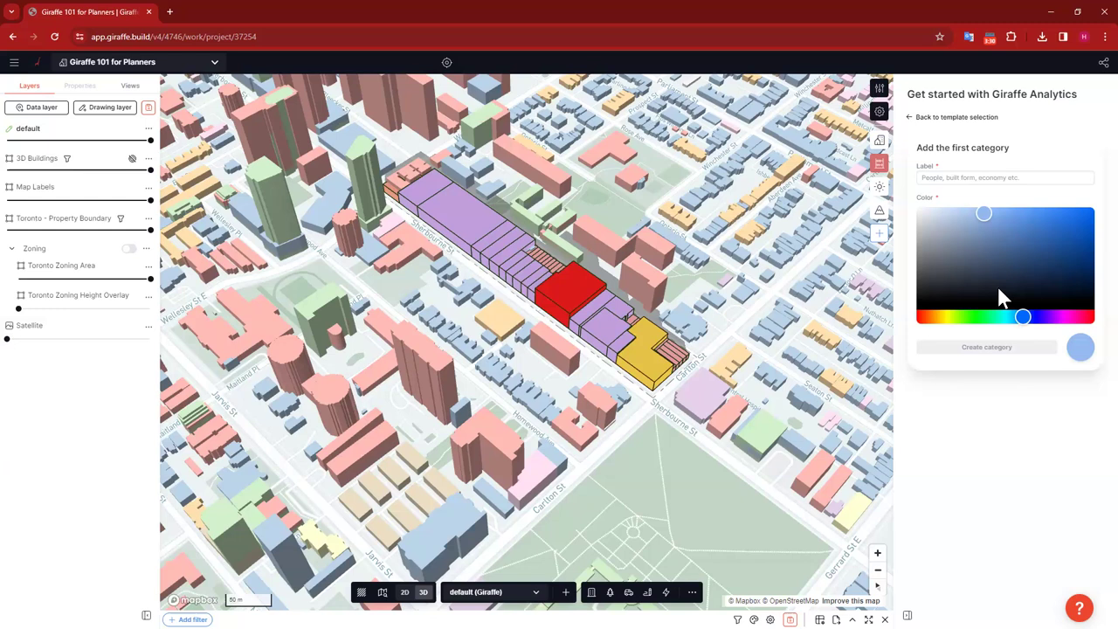
{"action": "left_click", "coordinate": [962, 177]}
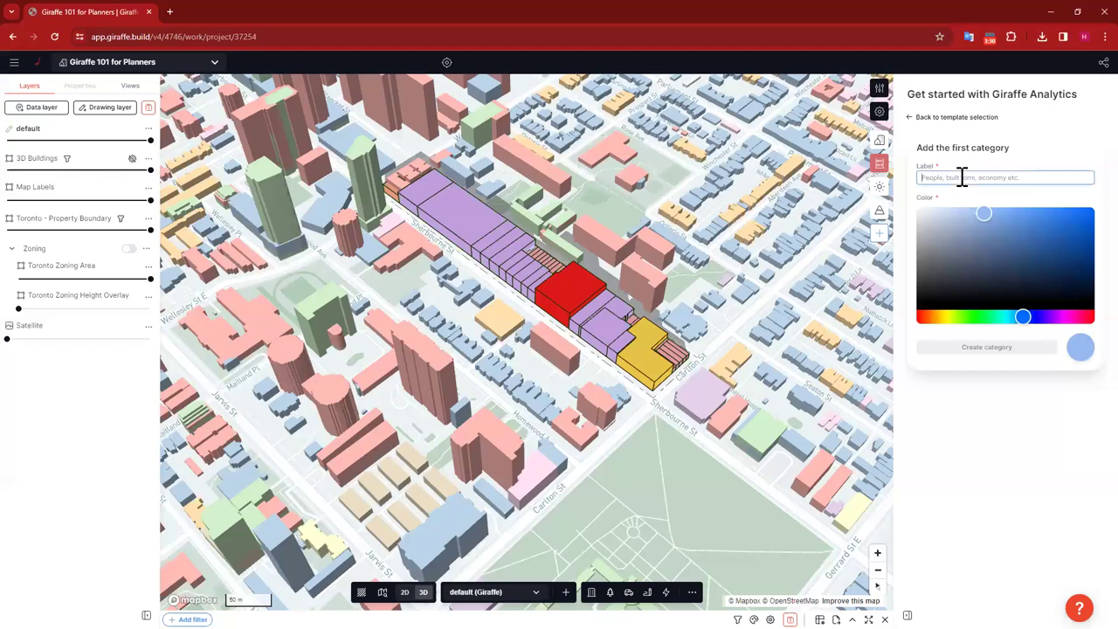
{"action": "type", "text": "Density"}
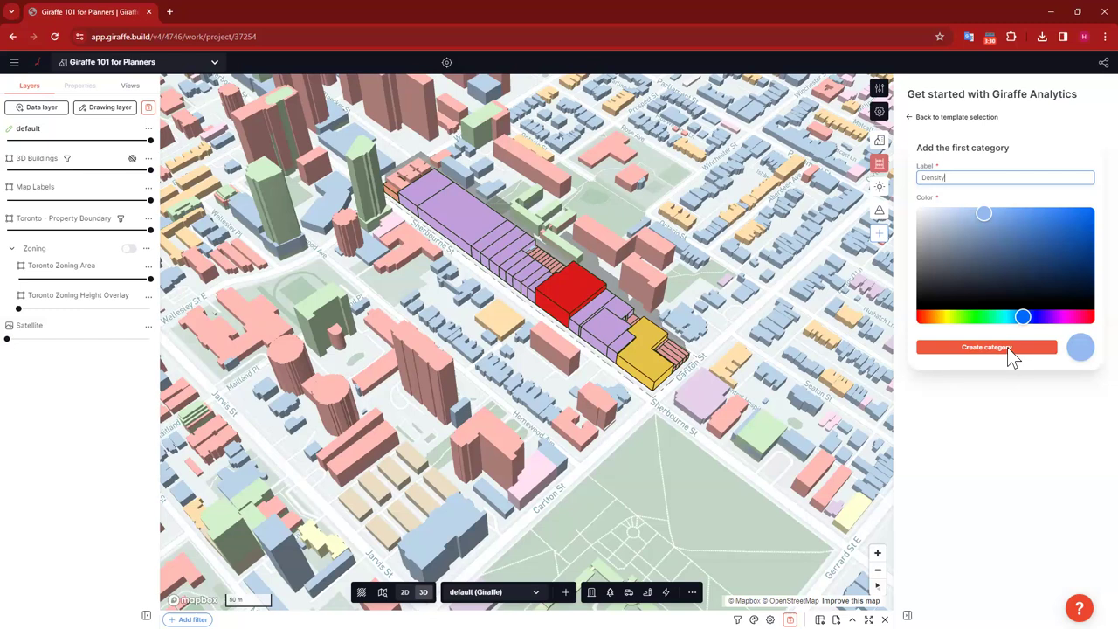
{"action": "left_click", "coordinate": [1008, 348]}
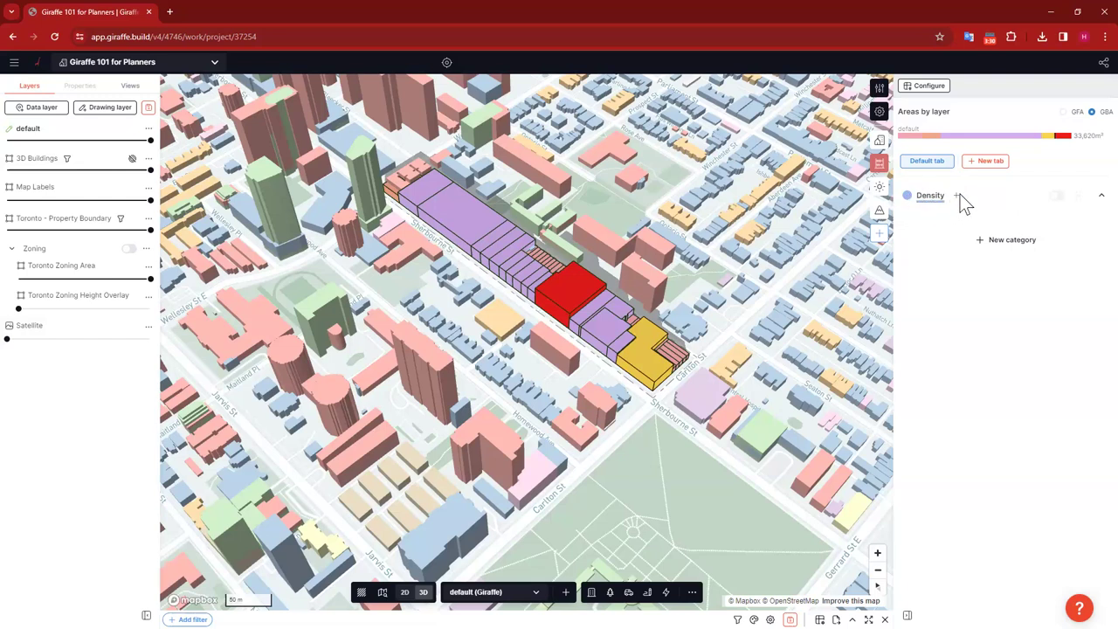
Step: Start a new Density measure named Acres with a newly created 'acres' unit
{"action": "left_click", "coordinate": [956, 195]}
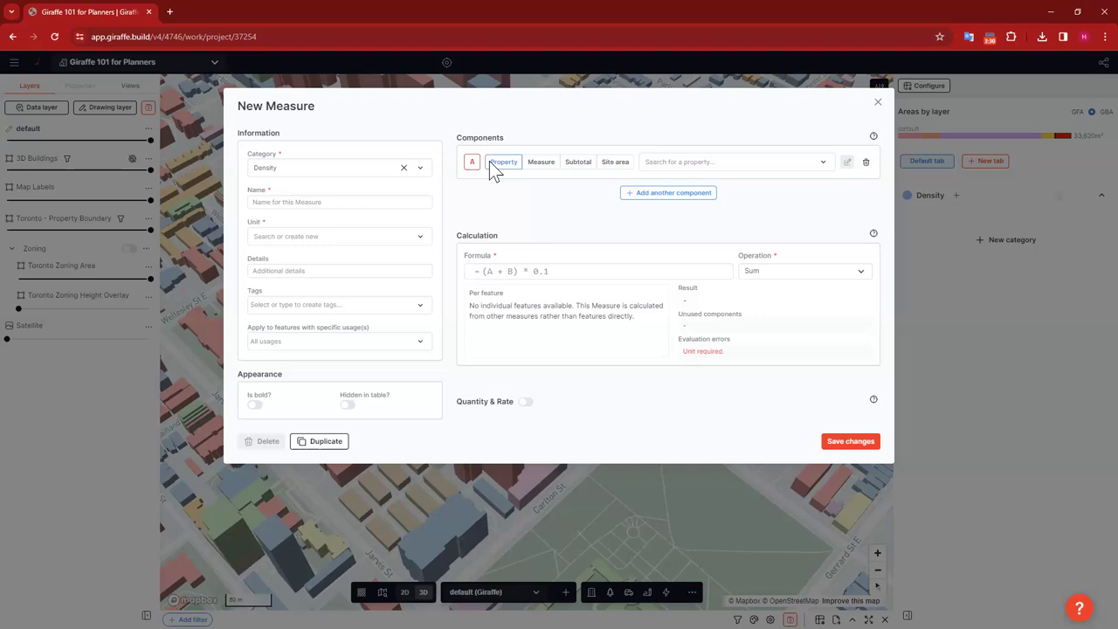
{"action": "left_click", "coordinate": [305, 202]}
{"action": "type", "text": "Acres"}
{"action": "left_click", "coordinate": [479, 192]}
{"action": "left_click", "coordinate": [297, 233]}
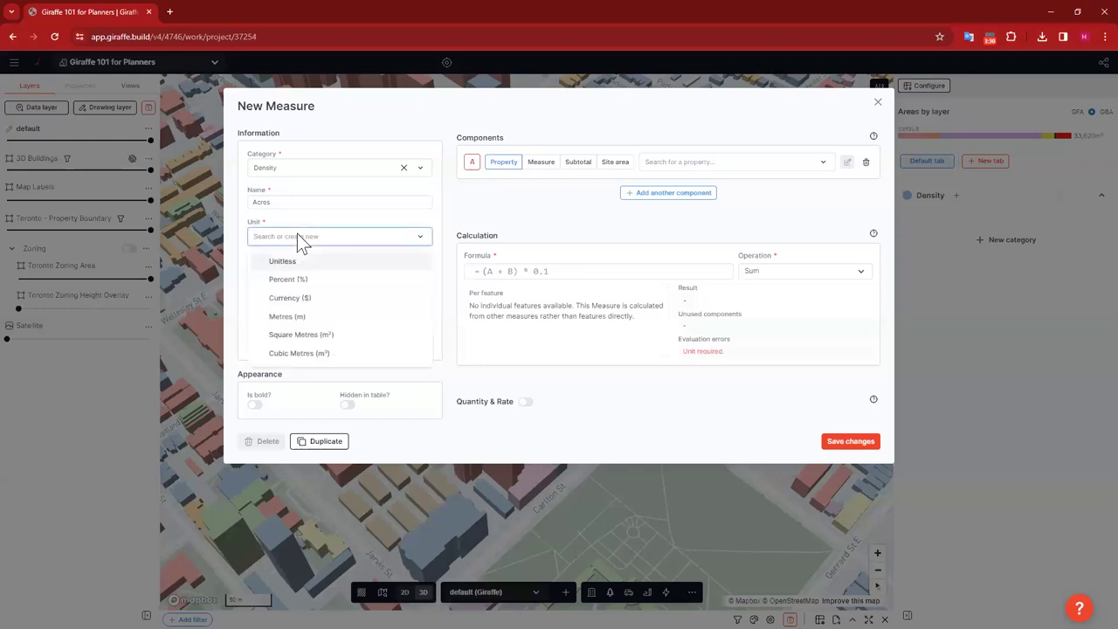
{"action": "type", "text": "ac"}
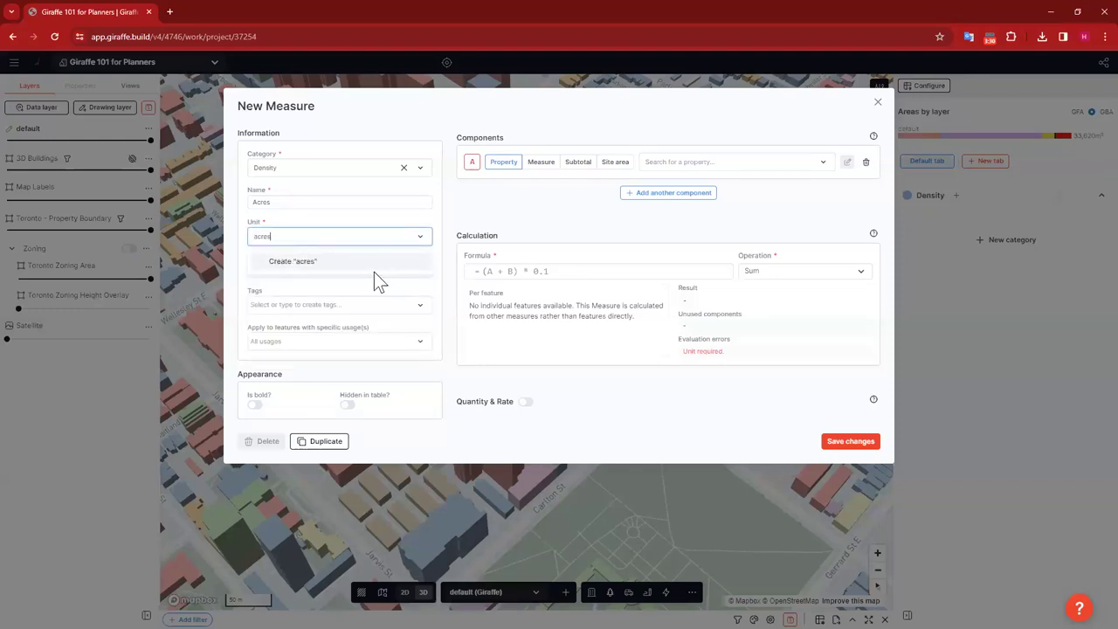
{"action": "type", "text": "res"}
{"action": "left_click", "coordinate": [343, 262]}
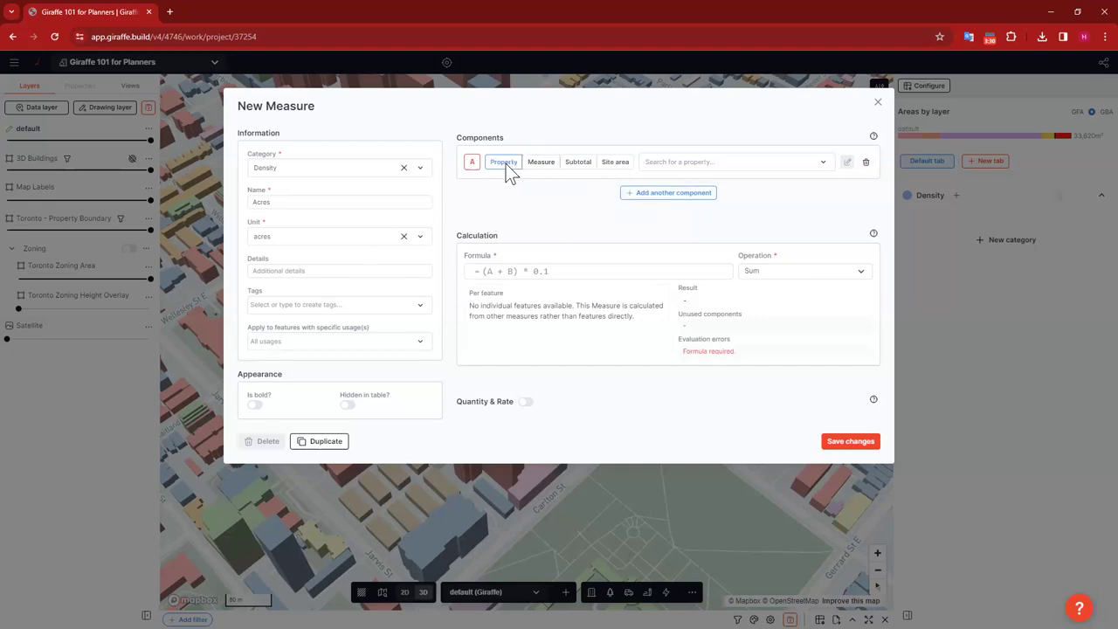
Step: Choose grossArea (ft²) as component A of the Acres measure
{"action": "left_click", "coordinate": [282, 199]}
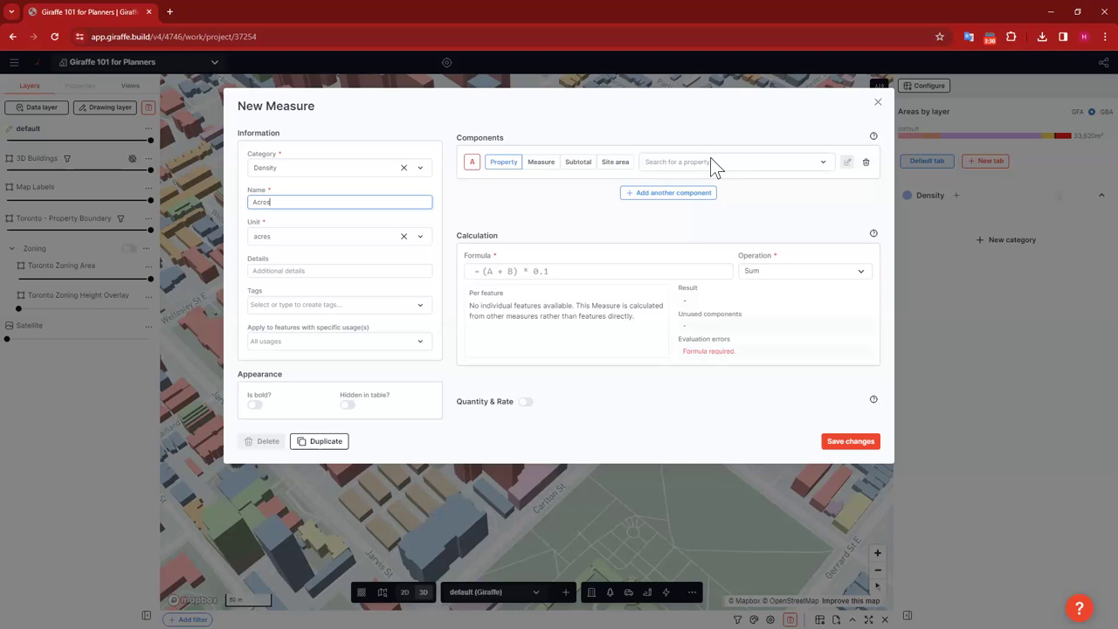
{"action": "left_click", "coordinate": [667, 164]}
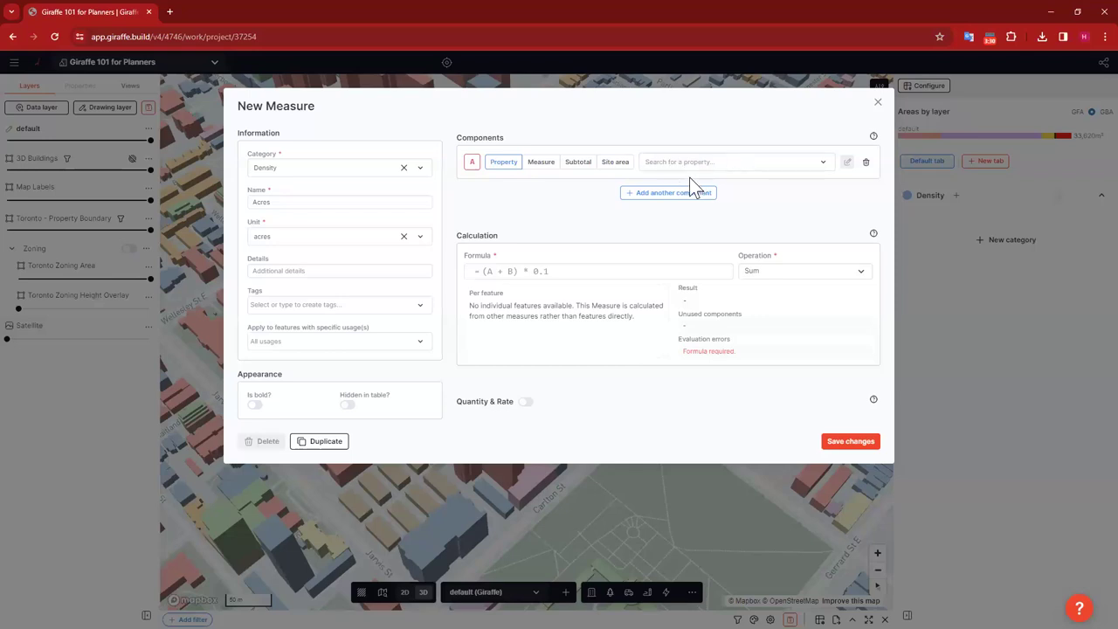
{"action": "left_click", "coordinate": [681, 163]}
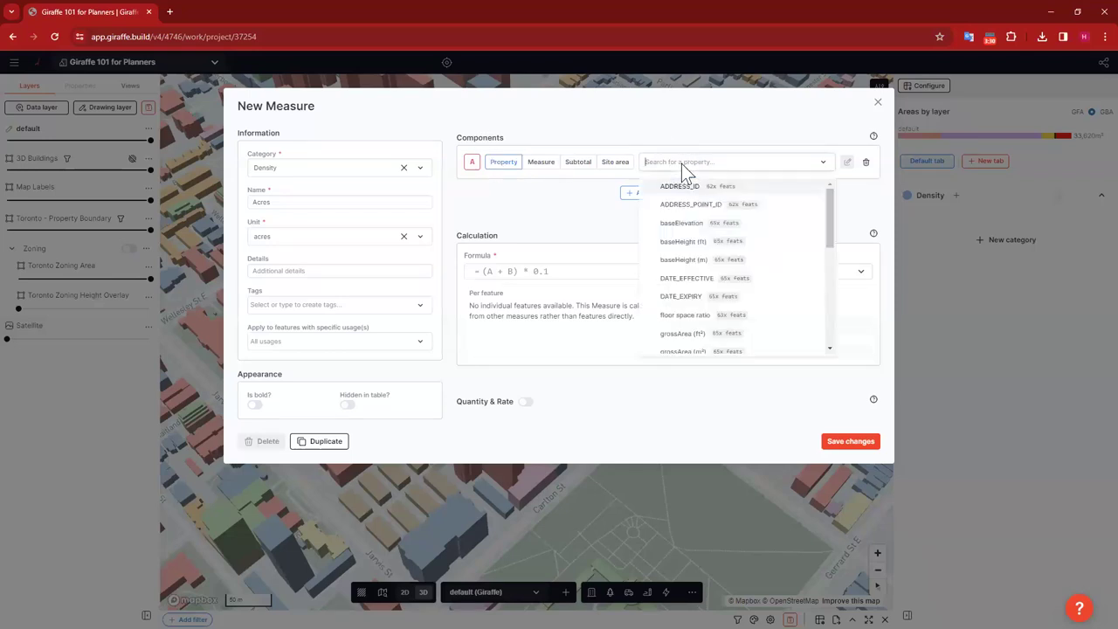
{"action": "type", "text": "gros"}
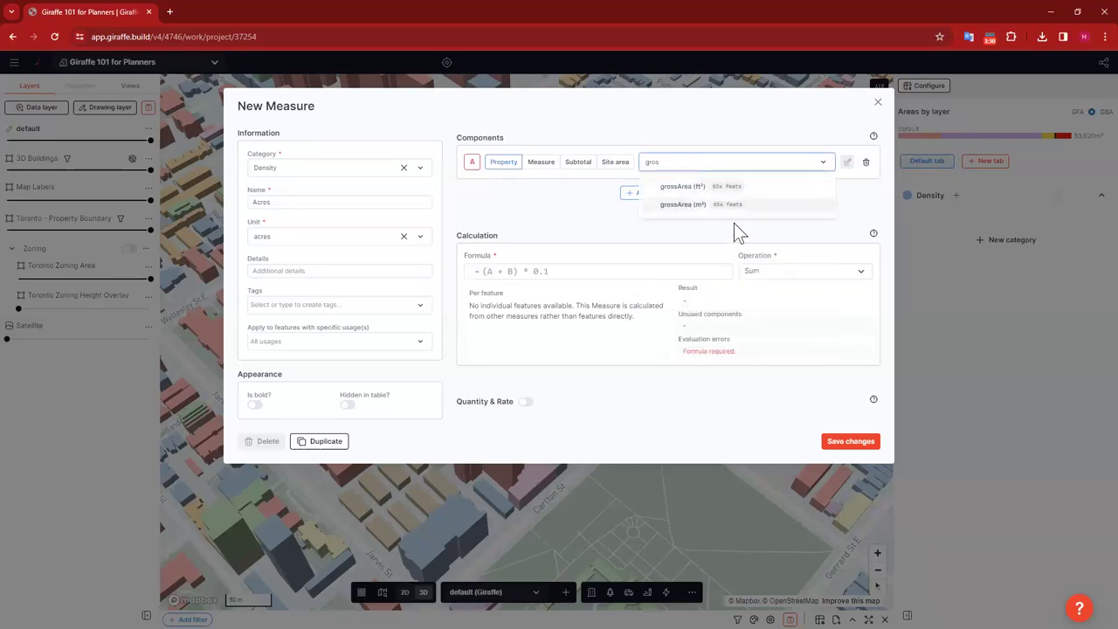
{"action": "left_click", "coordinate": [699, 186]}
{"action": "left_click", "coordinate": [519, 271]}
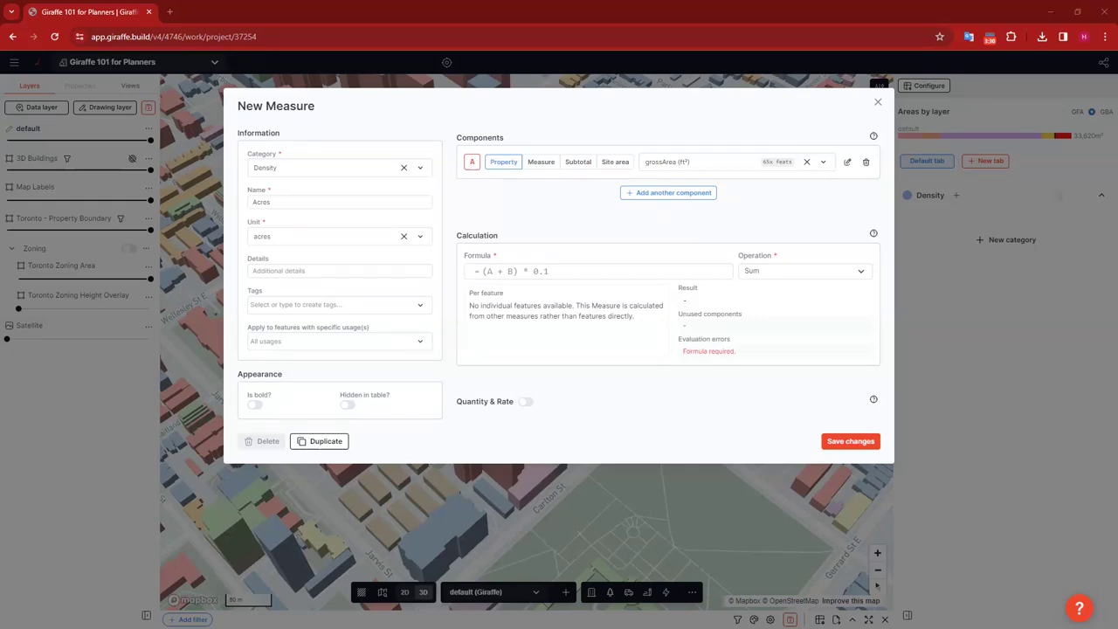
Step: Give Acres the formula A/43560, check the preview, and save the measure
{"action": "left_click", "coordinate": [513, 270]}
{"action": "type", "text": "A/43560"}
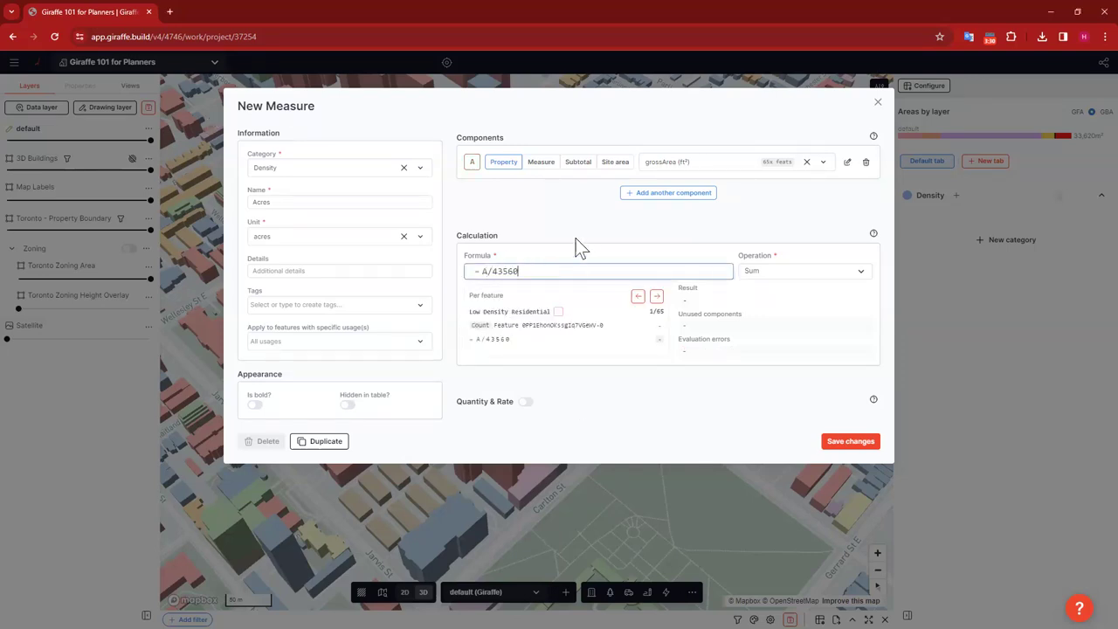
{"action": "left_click", "coordinate": [538, 207]}
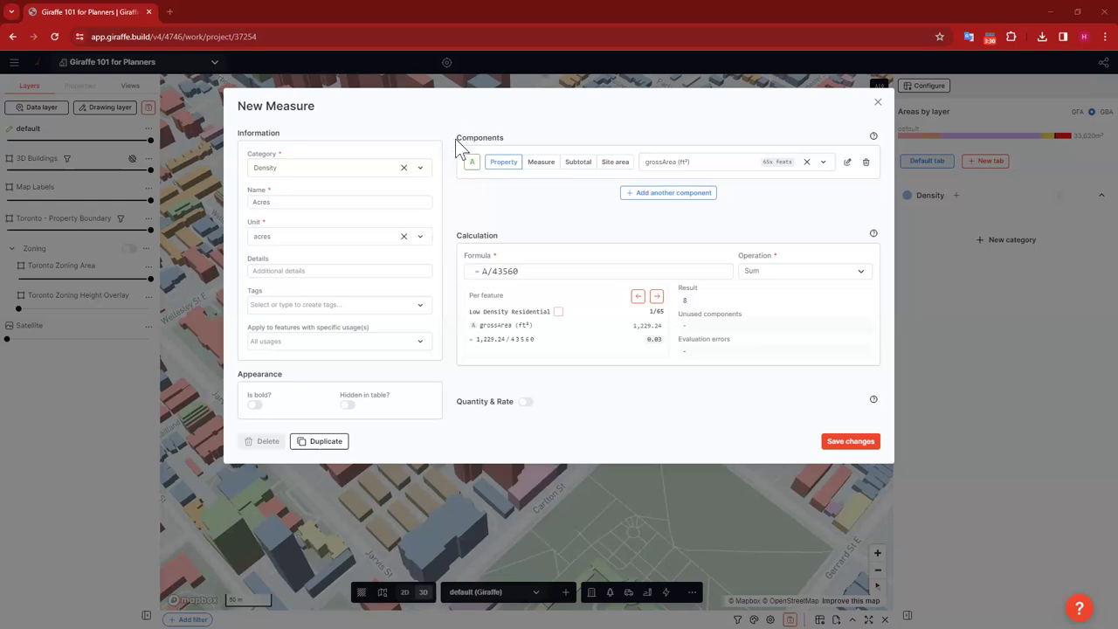
{"action": "left_click_drag", "start_coordinate": [455, 139], "coordinate": [457, 157]}
{"action": "left_click", "coordinate": [475, 163]}
{"action": "left_click_drag", "start_coordinate": [481, 268], "coordinate": [470, 270]}
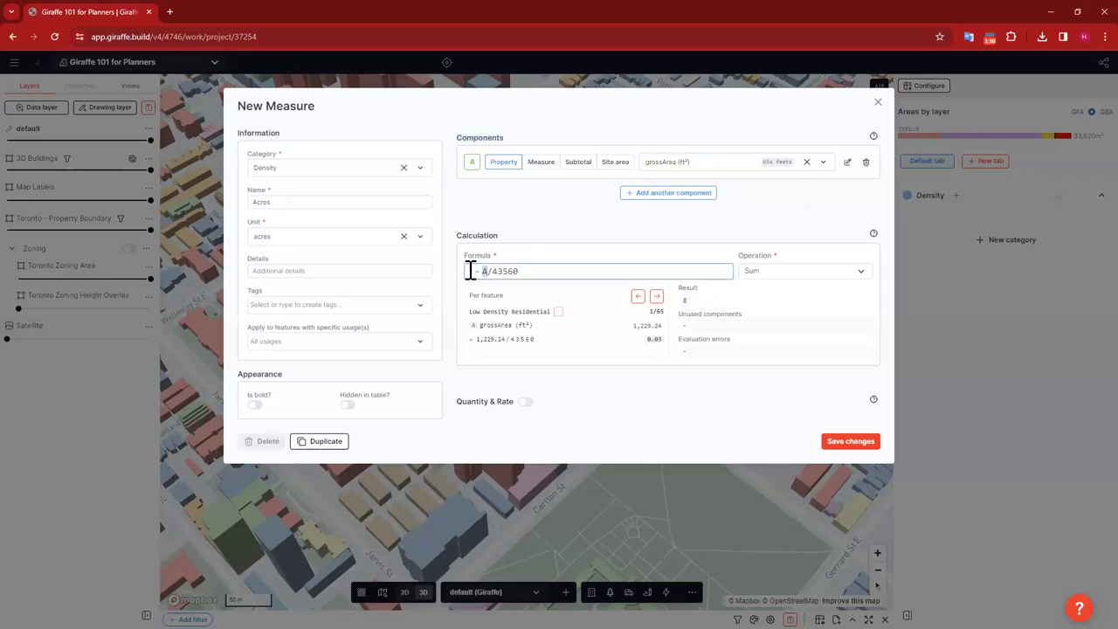
{"action": "left_click", "coordinate": [484, 272]}
{"action": "left_click_drag", "start_coordinate": [472, 273], "coordinate": [494, 276]}
{"action": "left_click", "coordinate": [558, 216]}
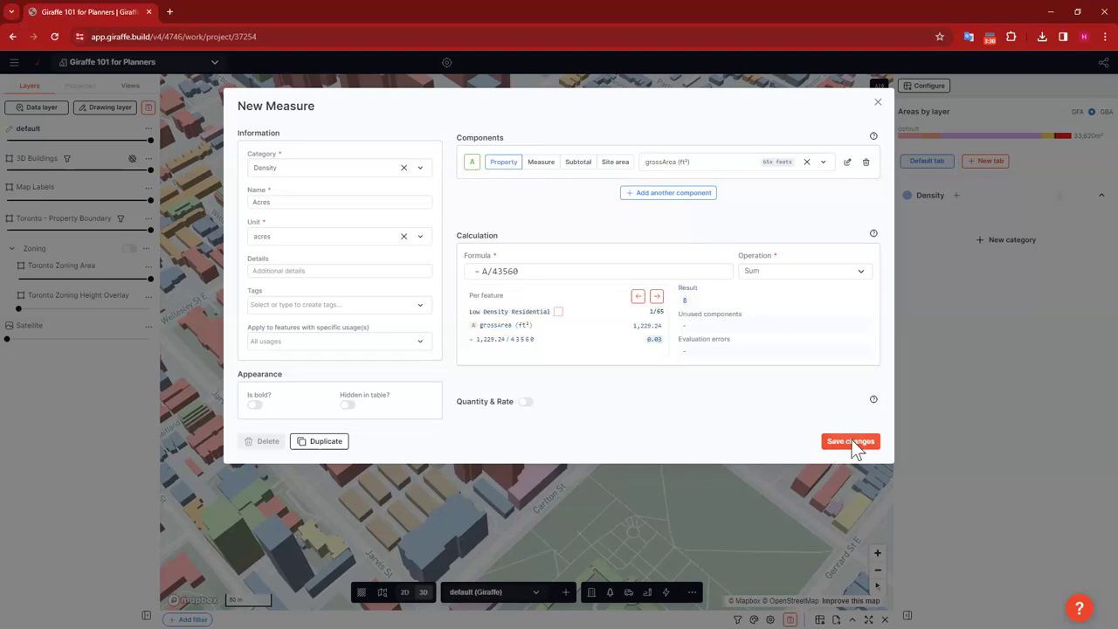
{"action": "left_click", "coordinate": [939, 238]}
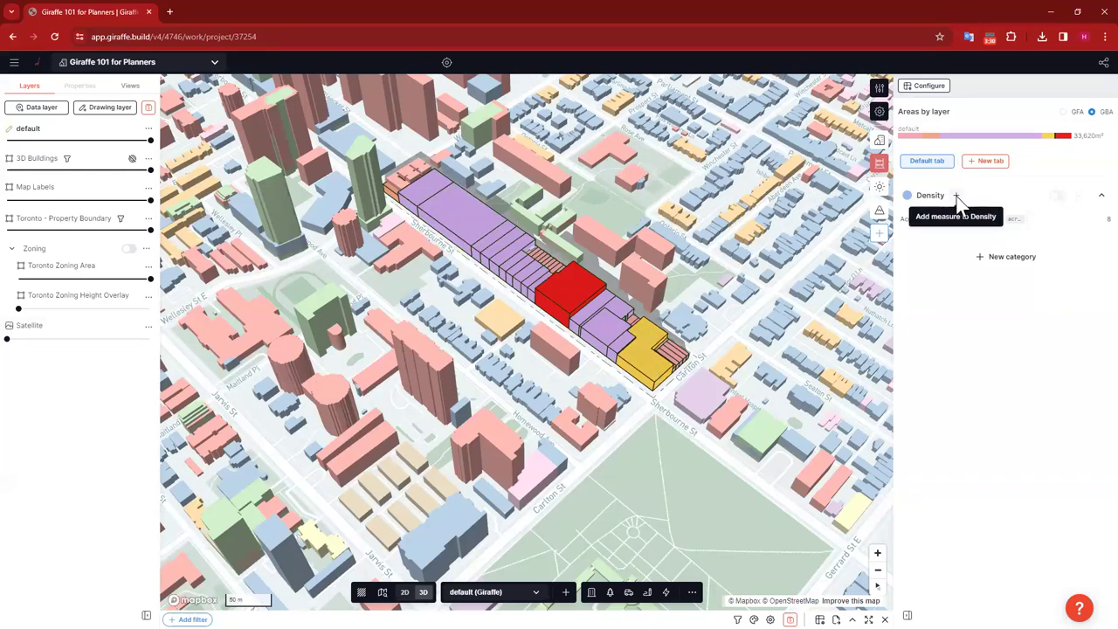
Step: Start another Density measure named Units per Acre with unit du
{"action": "left_click", "coordinate": [956, 195]}
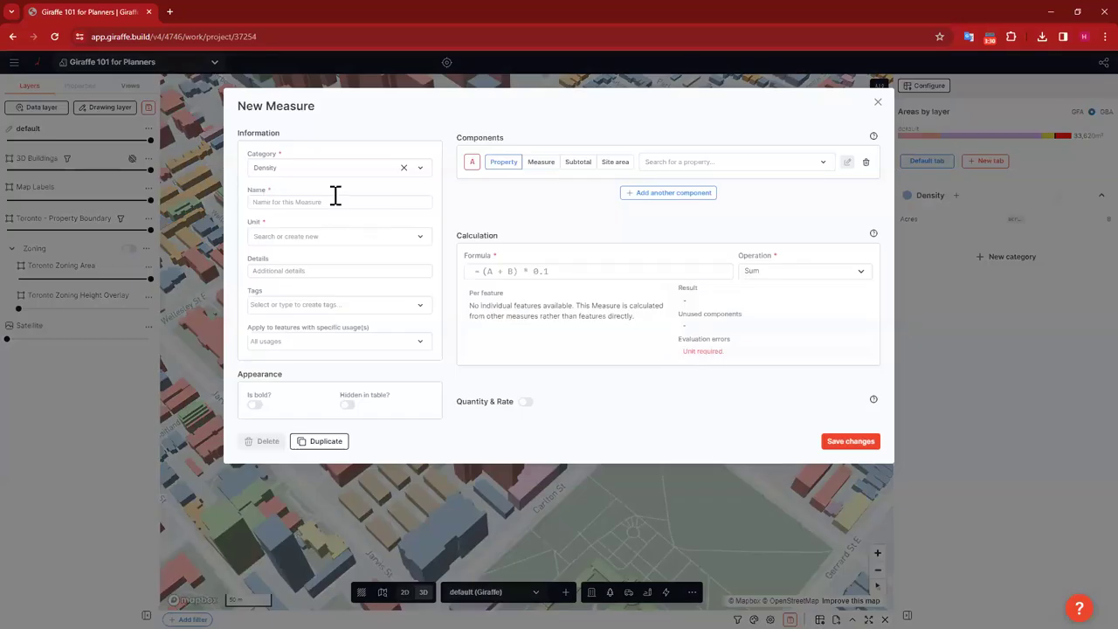
{"action": "left_click", "coordinate": [328, 203]}
{"action": "type", "text": "Units per Acre - Curren"}
{"action": "key", "text": "BackSpace"}
{"action": "key", "text": "BackSpace"}
{"action": "key", "text": "BackSpace"}
{"action": "key", "text": "BackSpace"}
{"action": "key", "text": "BackSpace"}
{"action": "key", "text": "BackSpace"}
{"action": "key", "text": "BackSpace"}
{"action": "key", "text": "BackSpace"}
{"action": "key", "text": "BackSpace"}
{"action": "left_click", "coordinate": [352, 234]}
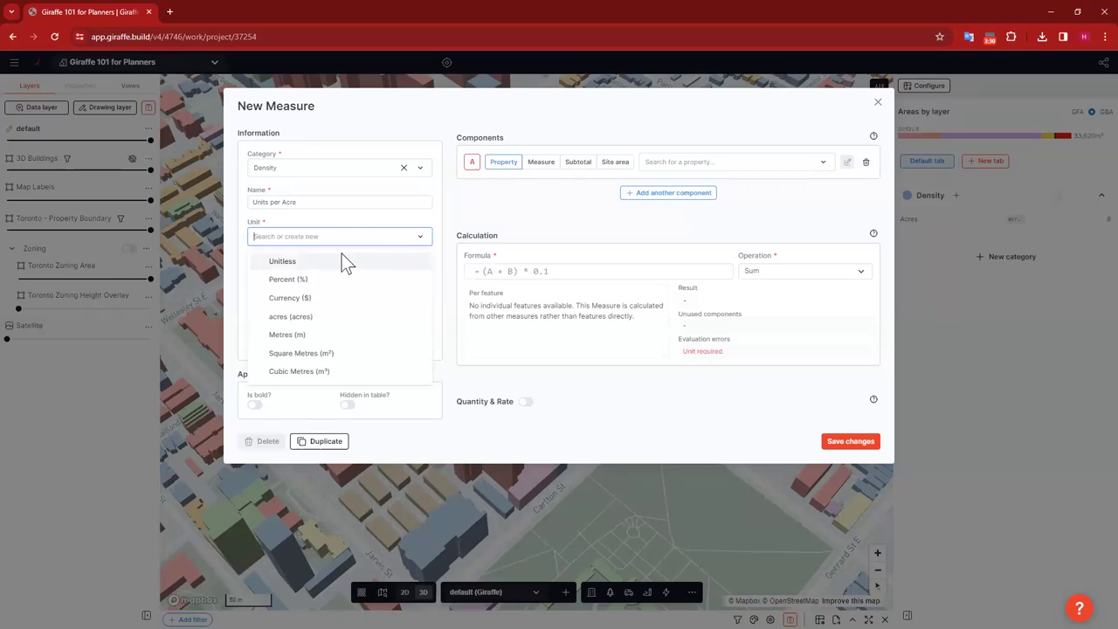
{"action": "type", "text": "du"}
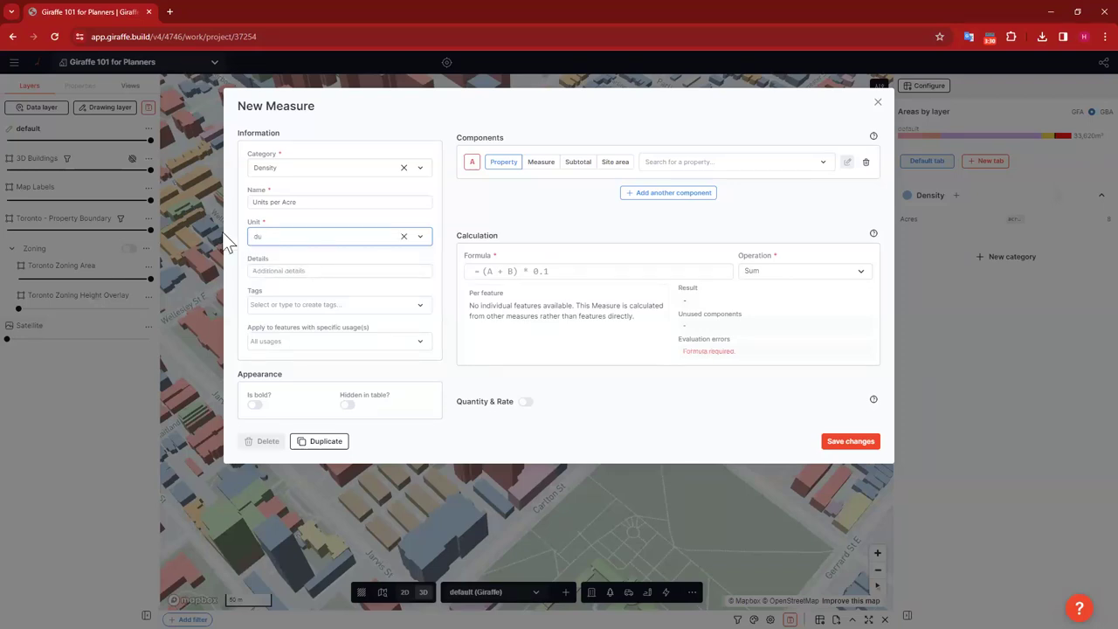
{"action": "left_click", "coordinate": [586, 209]}
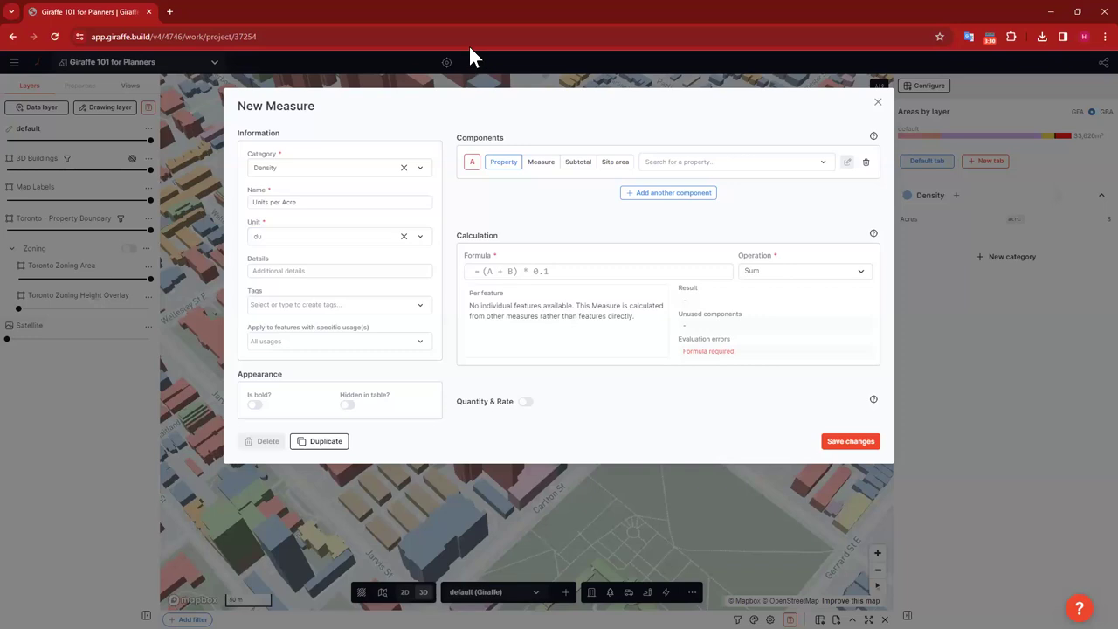
Step: Set component A to Units per Acre and component B to grossArea (ft²)
{"action": "left_click", "coordinate": [779, 160]}
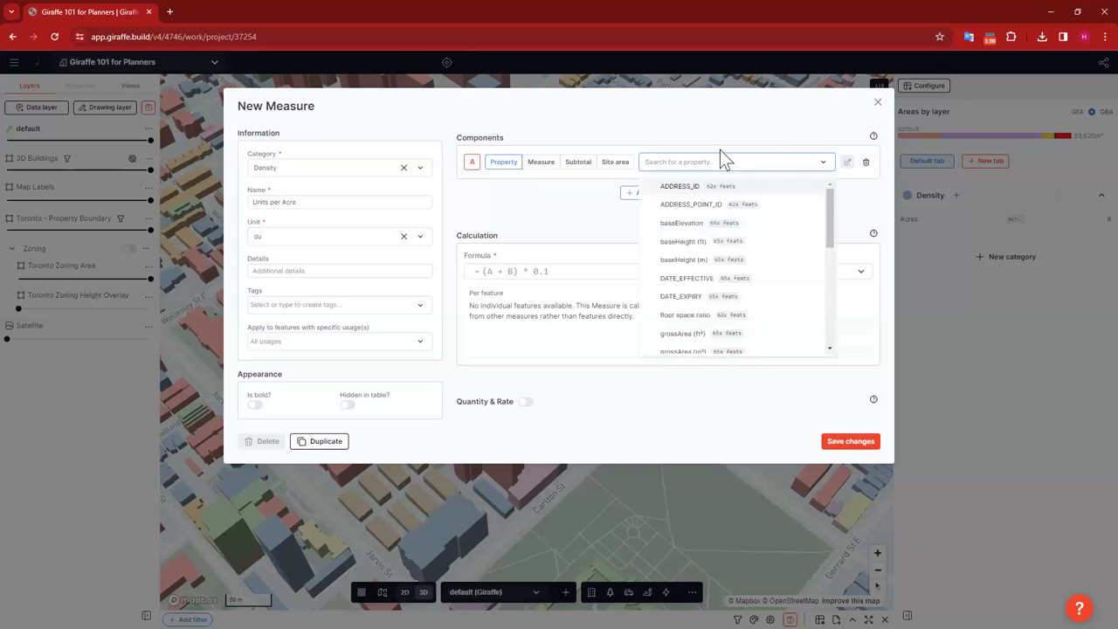
{"action": "type", "text": "du"}
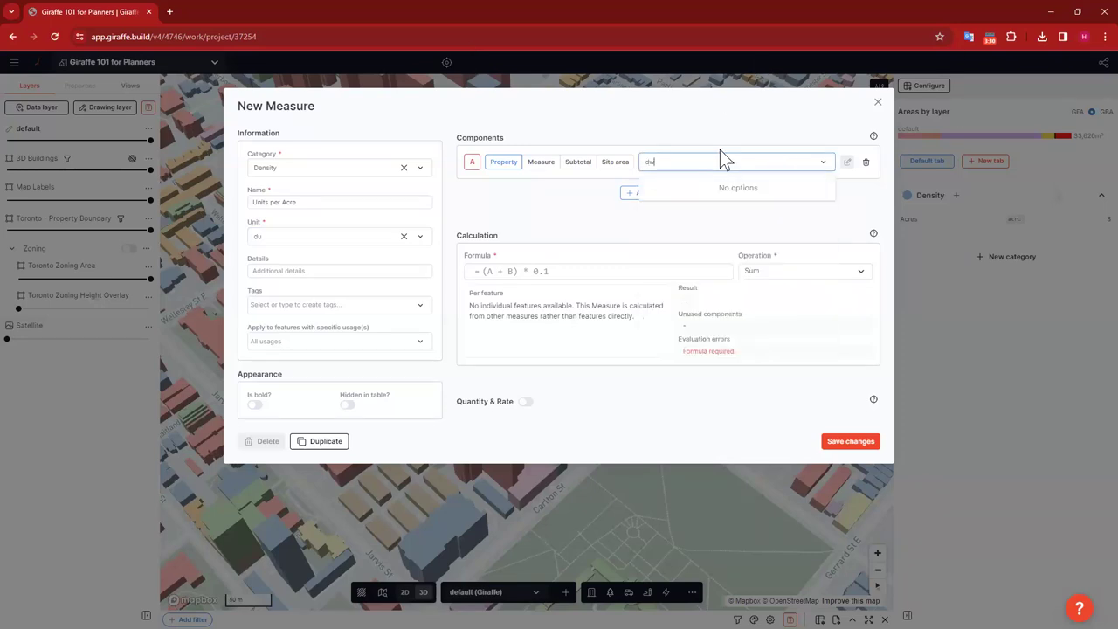
{"action": "key", "text": "BackSpace"}
{"action": "key", "text": "BackSpace"}
{"action": "type", "text": "u"}
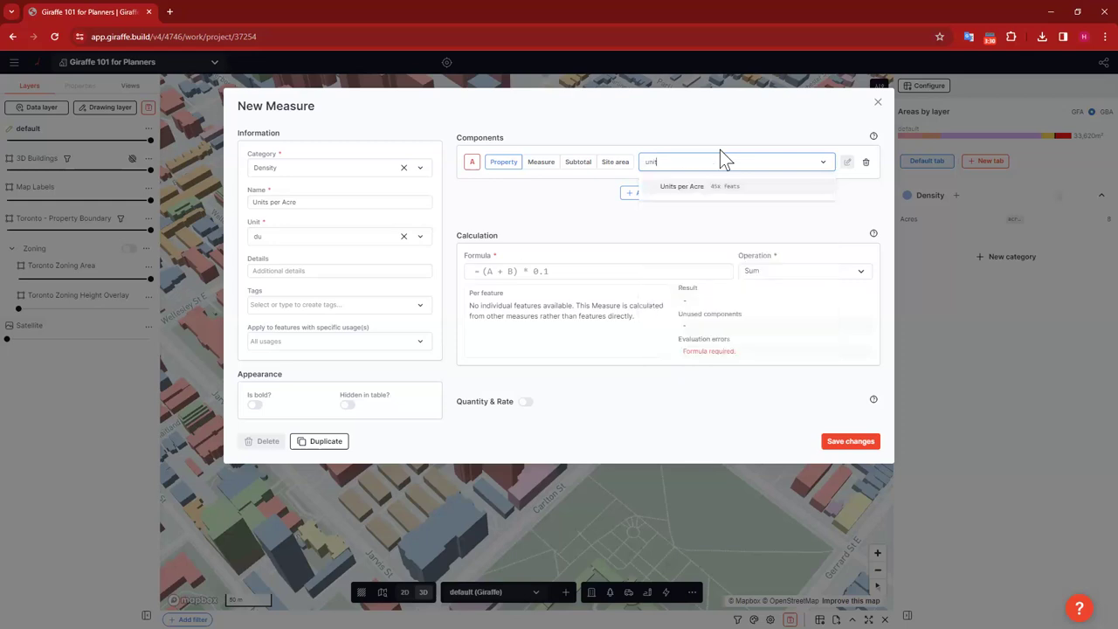
{"action": "left_click", "coordinate": [698, 187]}
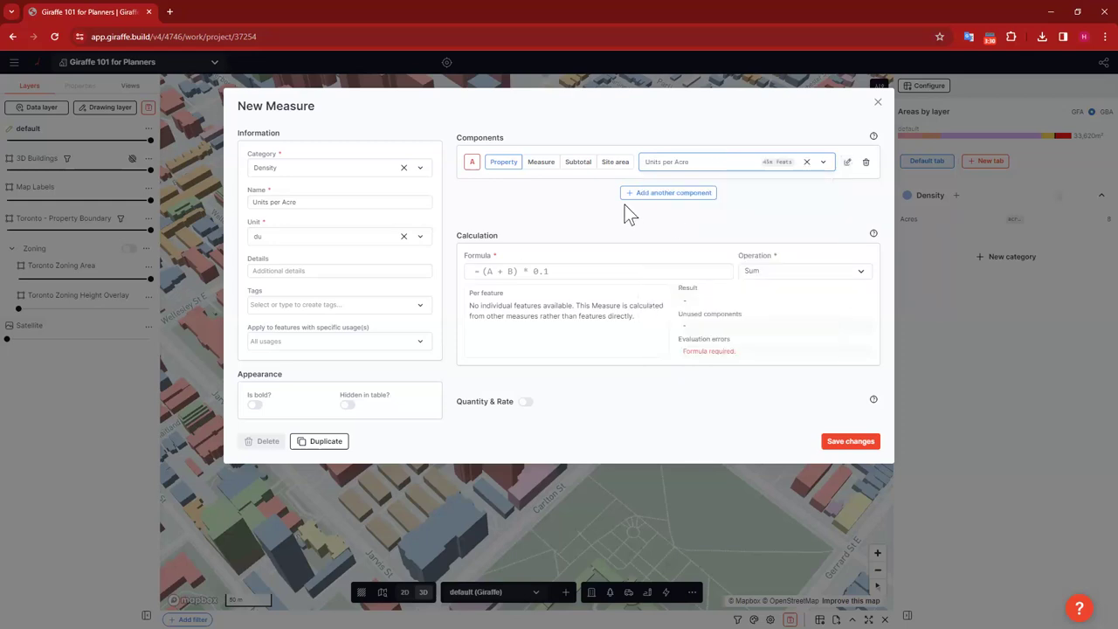
{"action": "left_click", "coordinate": [674, 192]}
{"action": "left_click", "coordinate": [694, 200]}
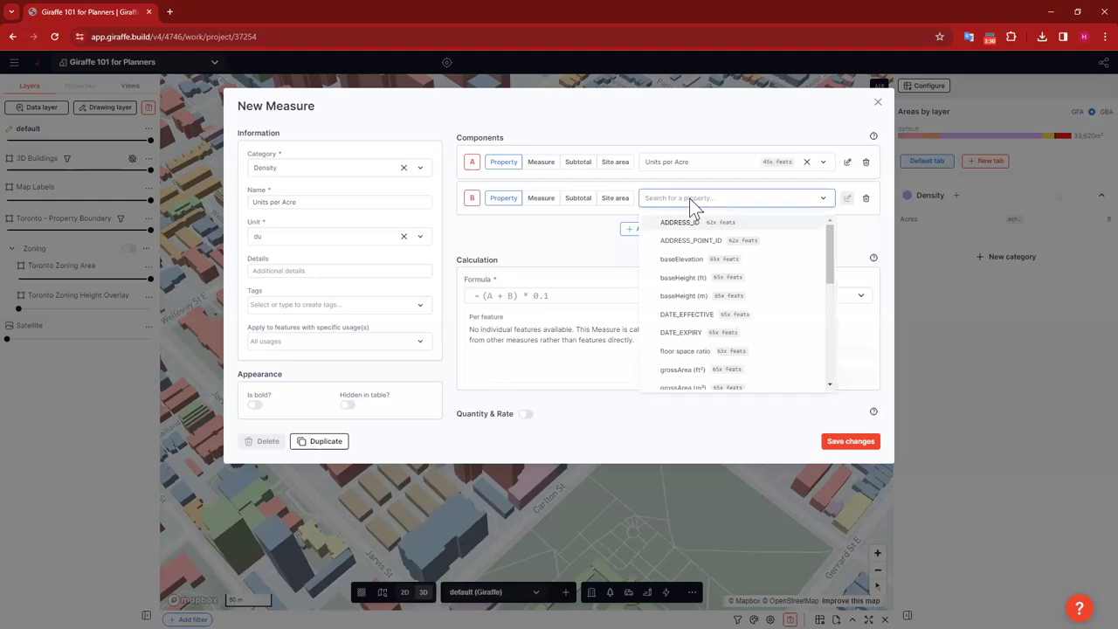
{"action": "left_click", "coordinate": [733, 129]}
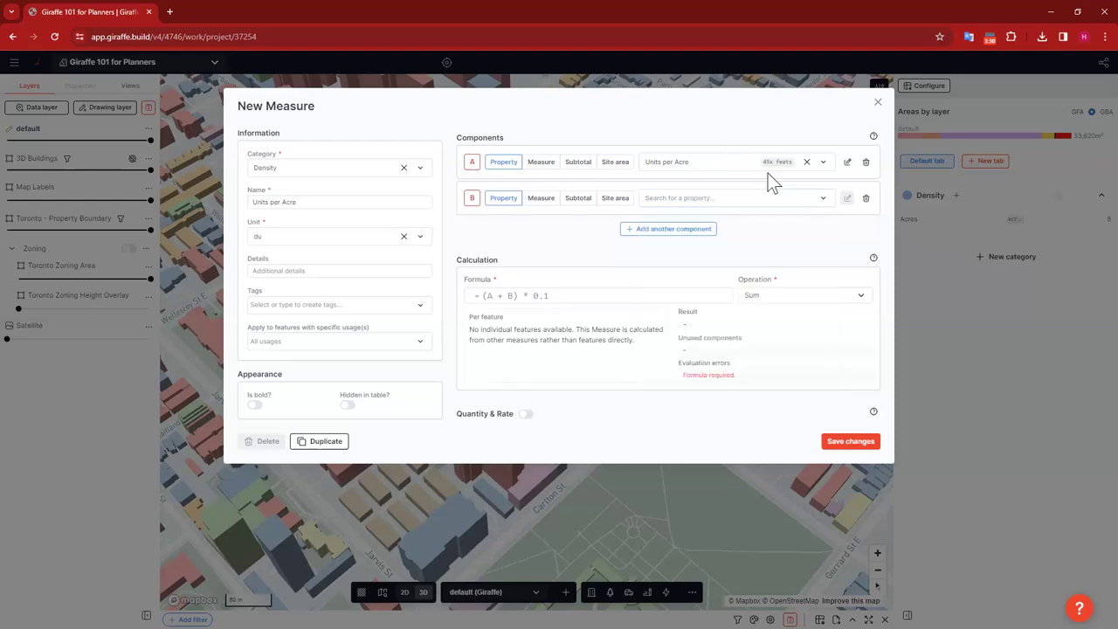
{"action": "left_click", "coordinate": [716, 194]}
{"action": "type", "text": "gross"}
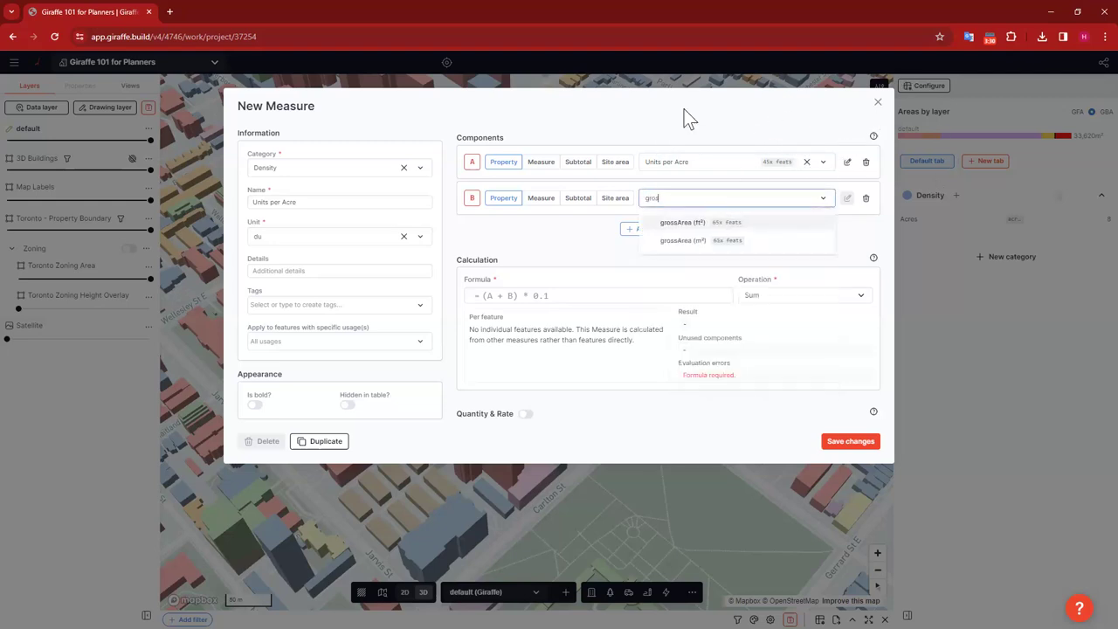
{"action": "left_click", "coordinate": [726, 223]}
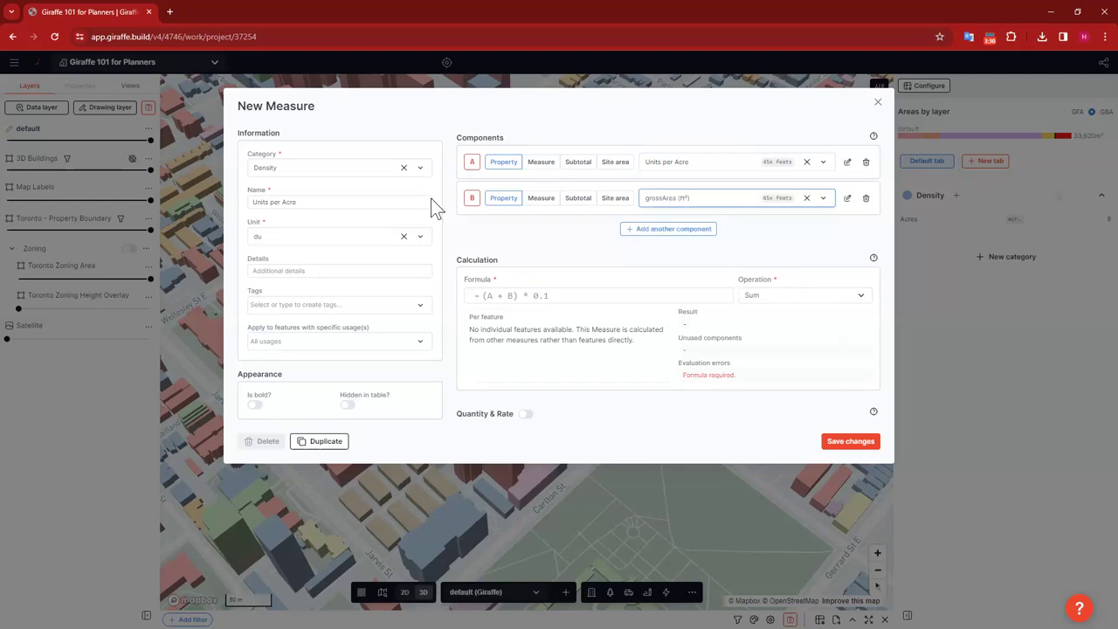
Step: Enter formula A/(B/43560), check the 10,147 result, and save the measure
{"action": "left_click", "coordinate": [519, 295]}
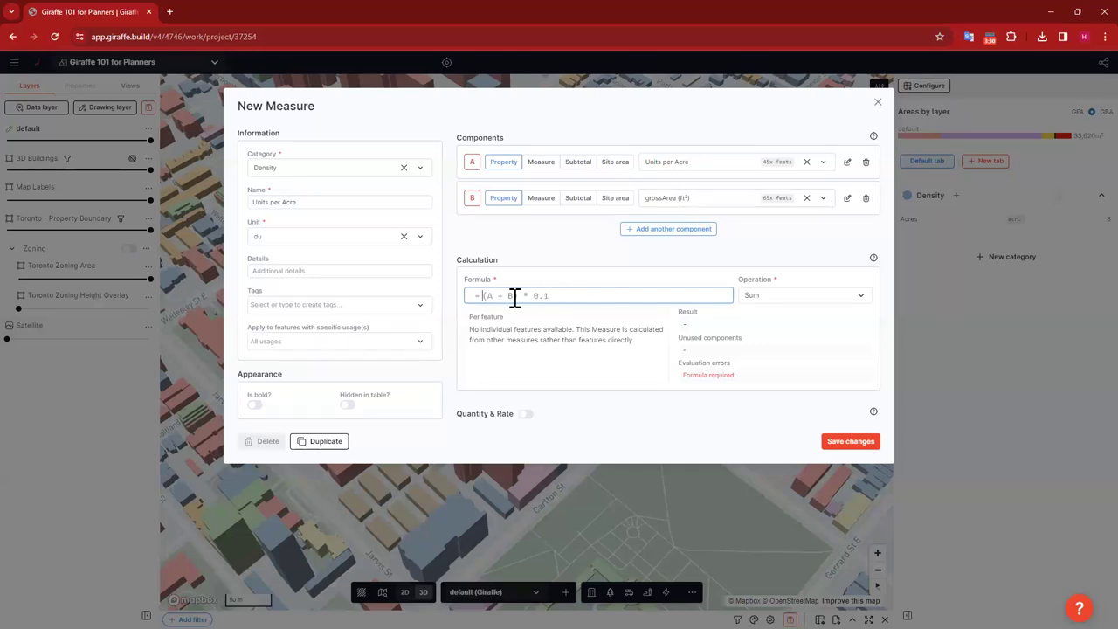
{"action": "type", "text": "A"}
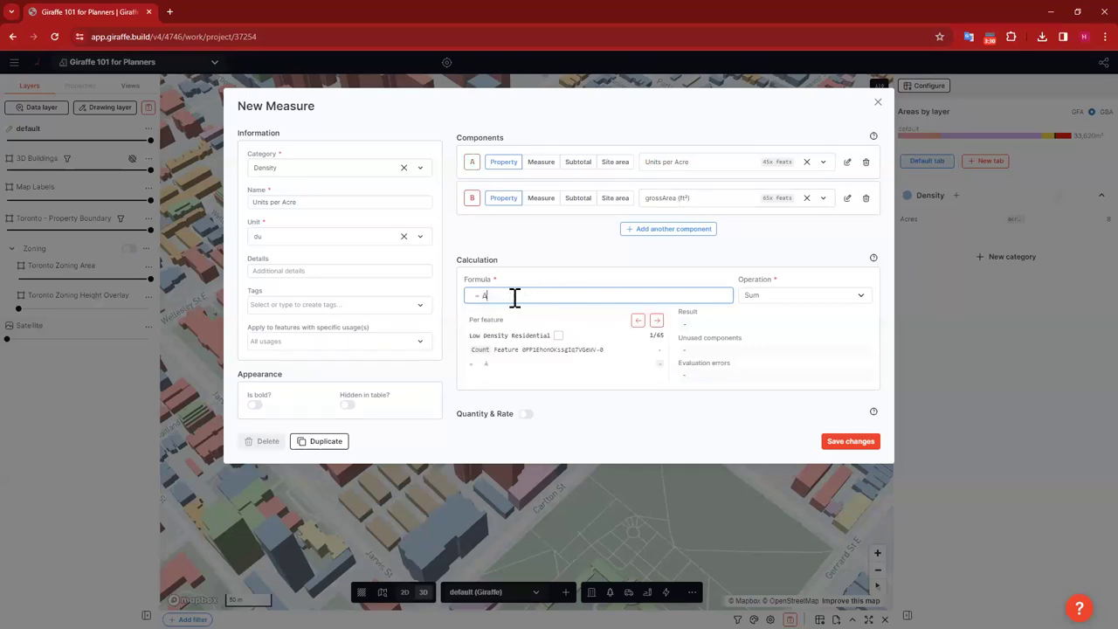
{"action": "type", "text": "/(B"}
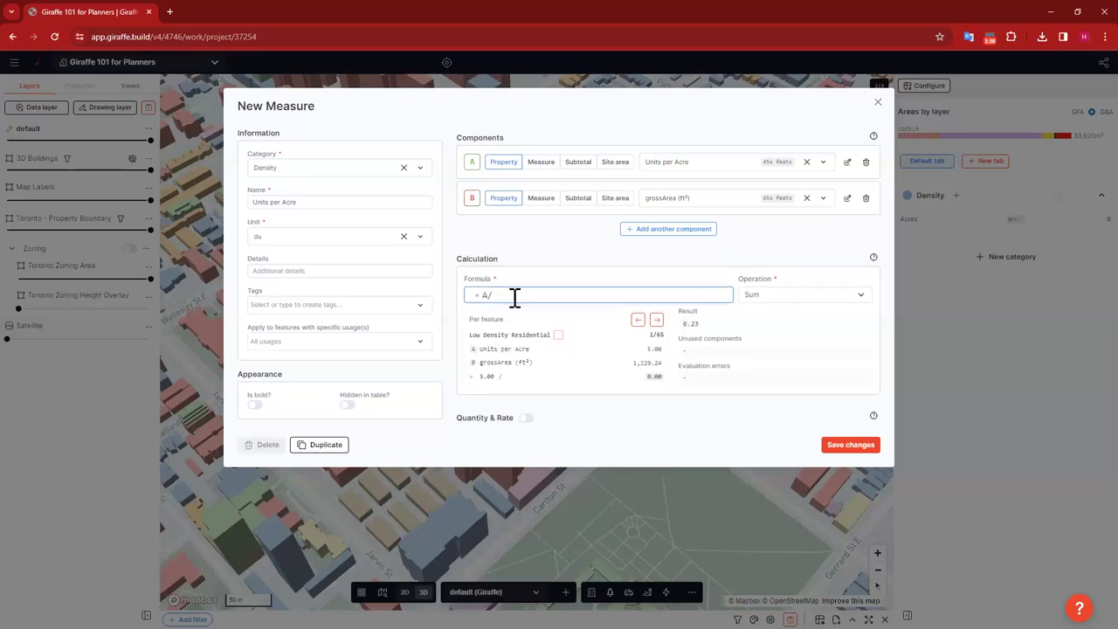
{"action": "key", "text": "BackSpace"}
{"action": "type", "text": "(B/43560"}
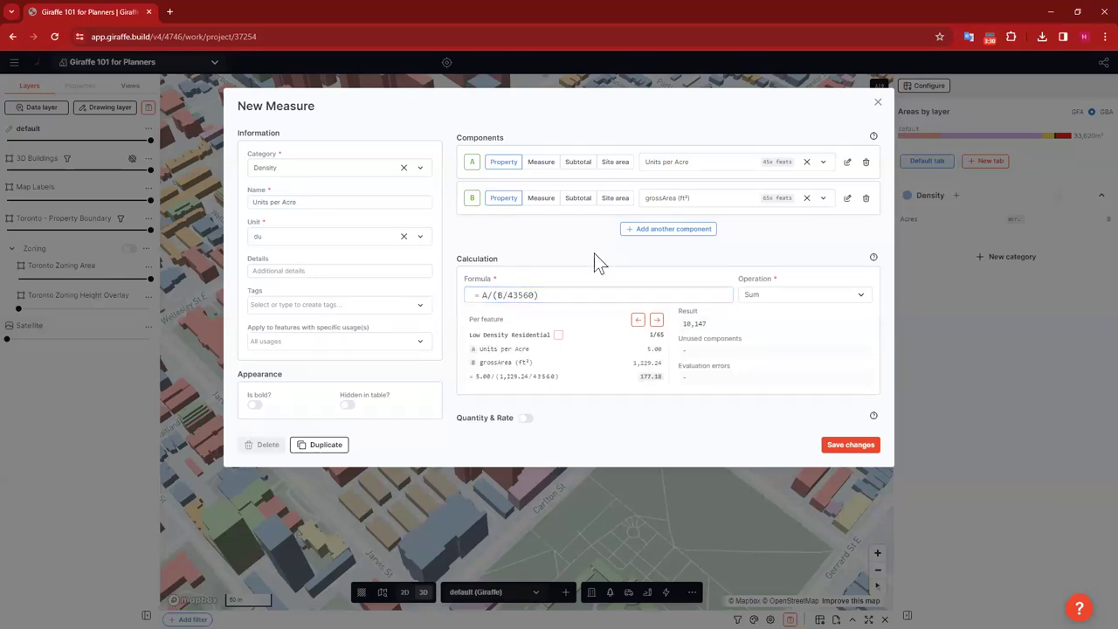
{"action": "left_click", "coordinate": [504, 296]}
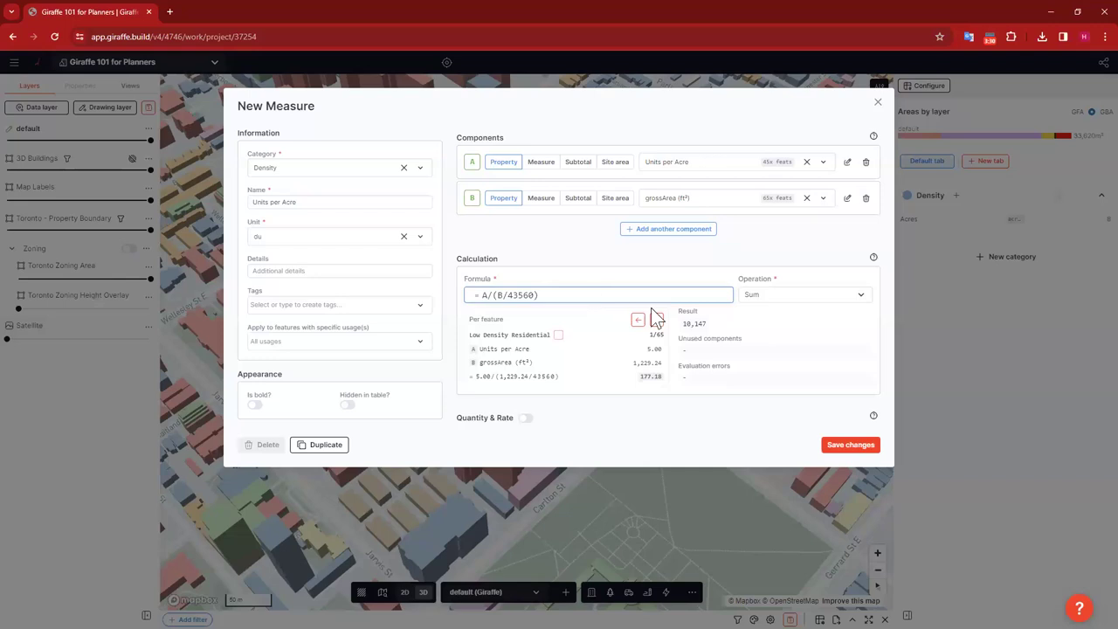
{"action": "left_click", "coordinate": [669, 374]}
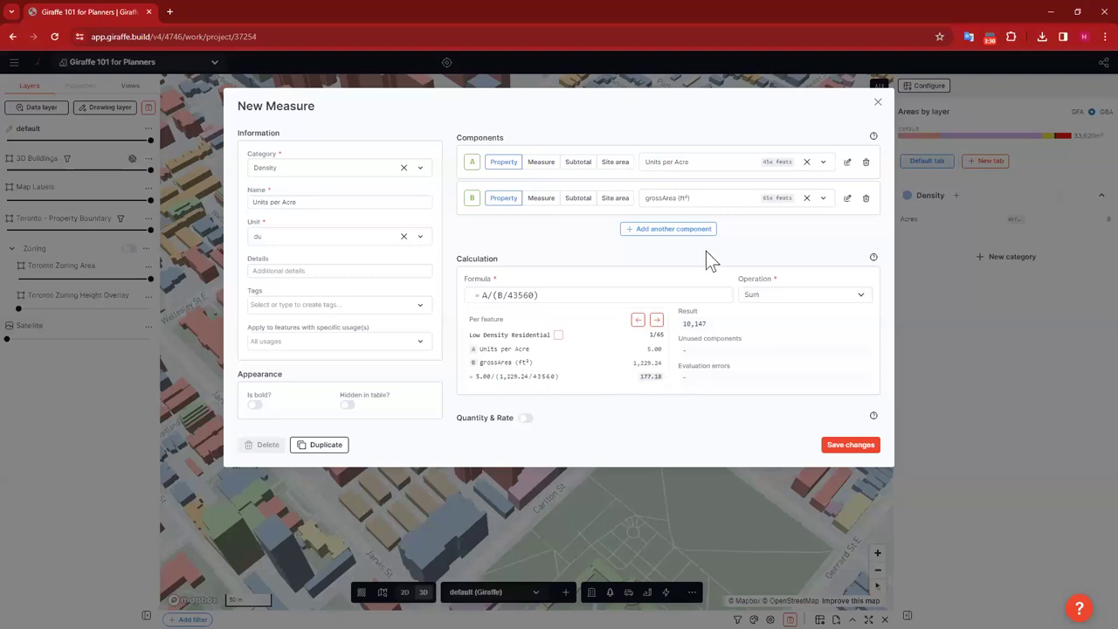
{"action": "left_click_drag", "start_coordinate": [709, 325], "coordinate": [686, 323]}
{"action": "left_click", "coordinate": [716, 336]}
{"action": "left_click", "coordinate": [522, 291]}
{"action": "key", "text": "ctrl+a"}
{"action": "left_click", "coordinate": [546, 260]}
{"action": "left_click", "coordinate": [851, 446]}
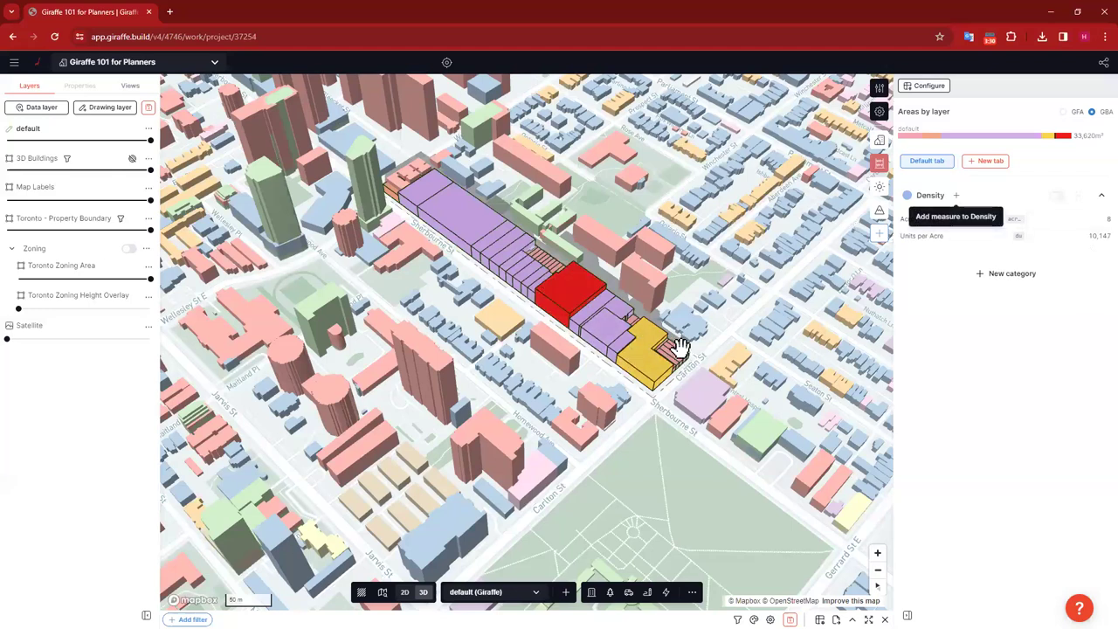
{"action": "left_click", "coordinate": [919, 238]}
{"action": "left_click", "coordinate": [560, 296]}
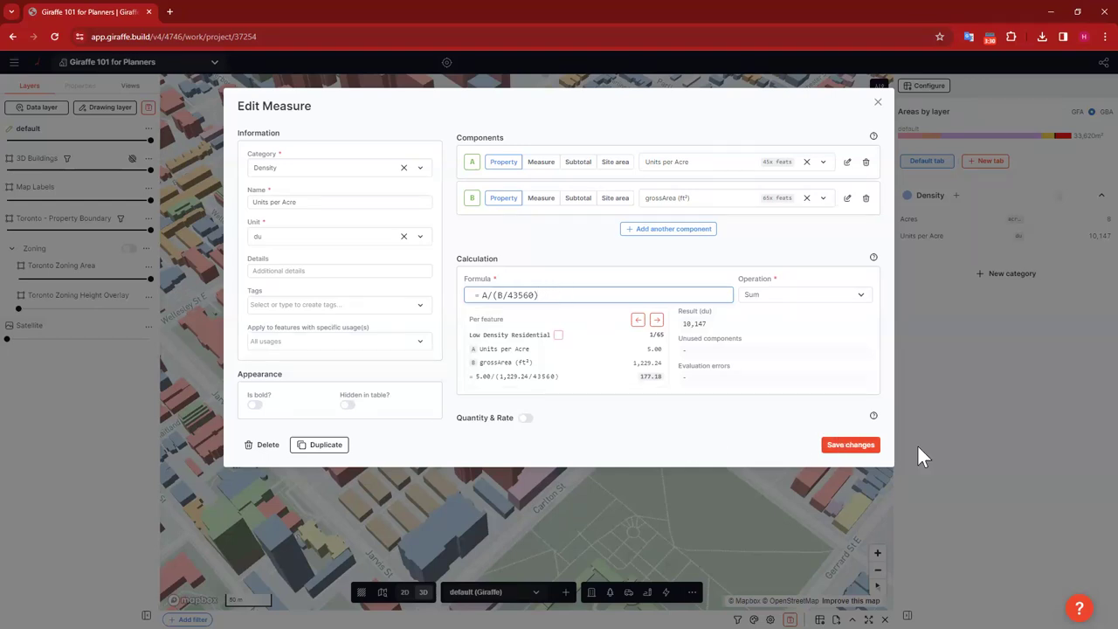
{"action": "left_click", "coordinate": [849, 444]}
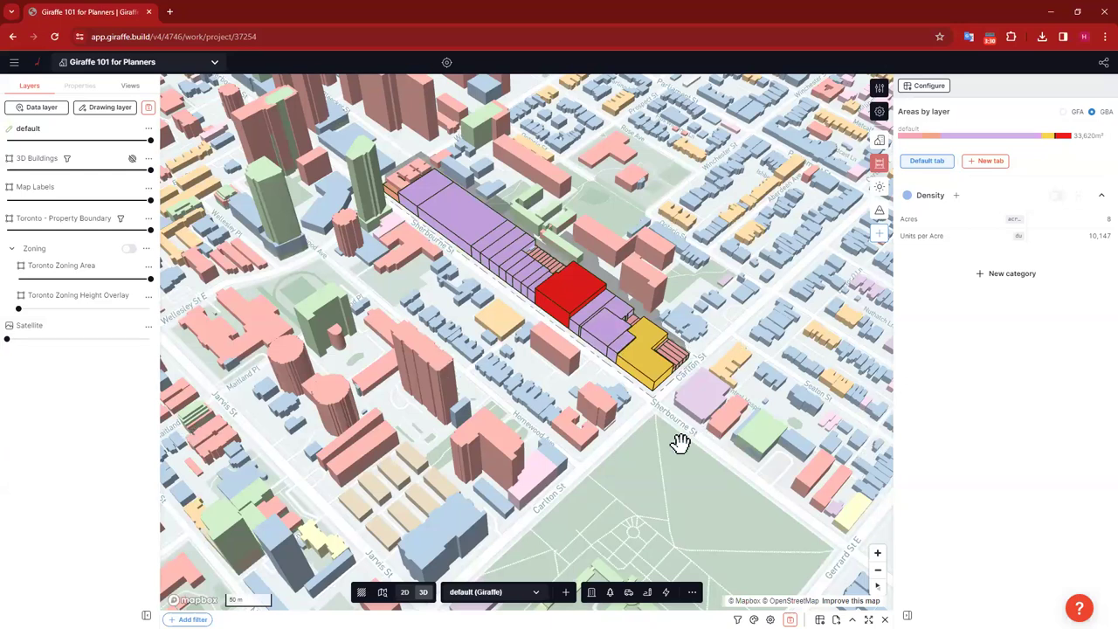
Step: In a top-down view, create the empty Upzoned drawing layer and box-select the block's parcels
{"action": "left_click_drag", "start_coordinate": [722, 414], "coordinate": [766, 402]}
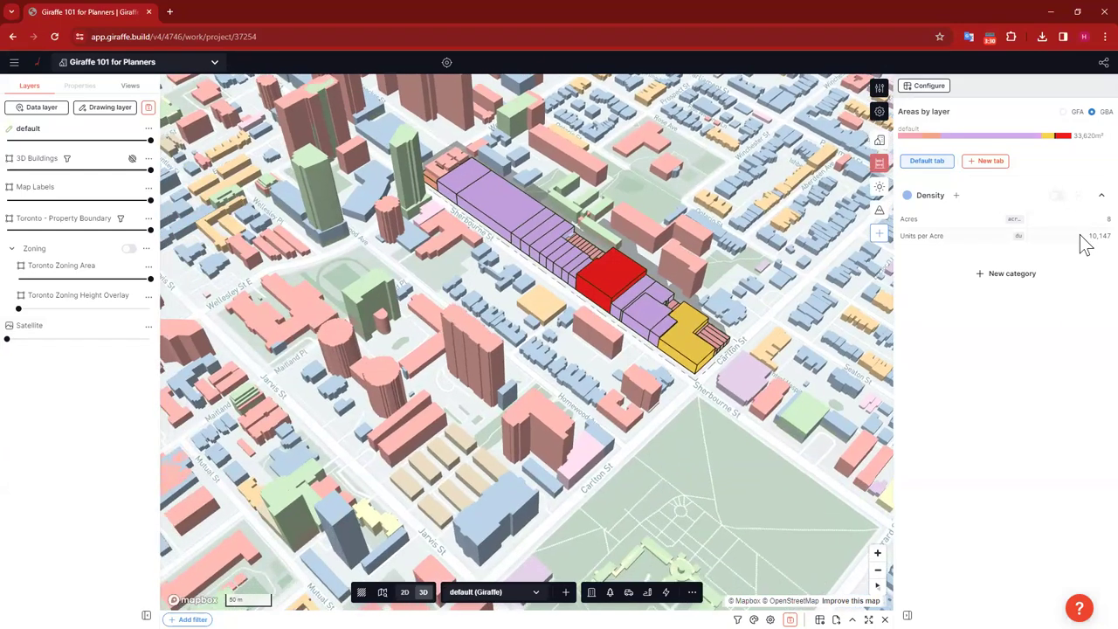
{"action": "right_click_drag", "start_coordinate": [700, 438], "coordinate": [565, 368]}
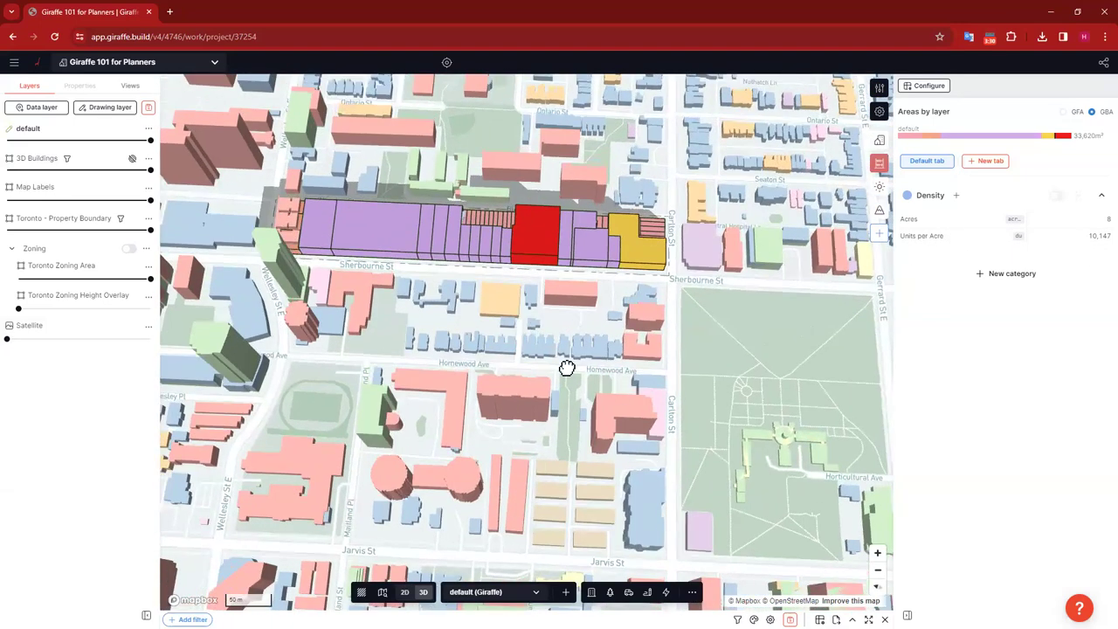
{"action": "left_click_drag", "start_coordinate": [733, 375], "coordinate": [711, 419]}
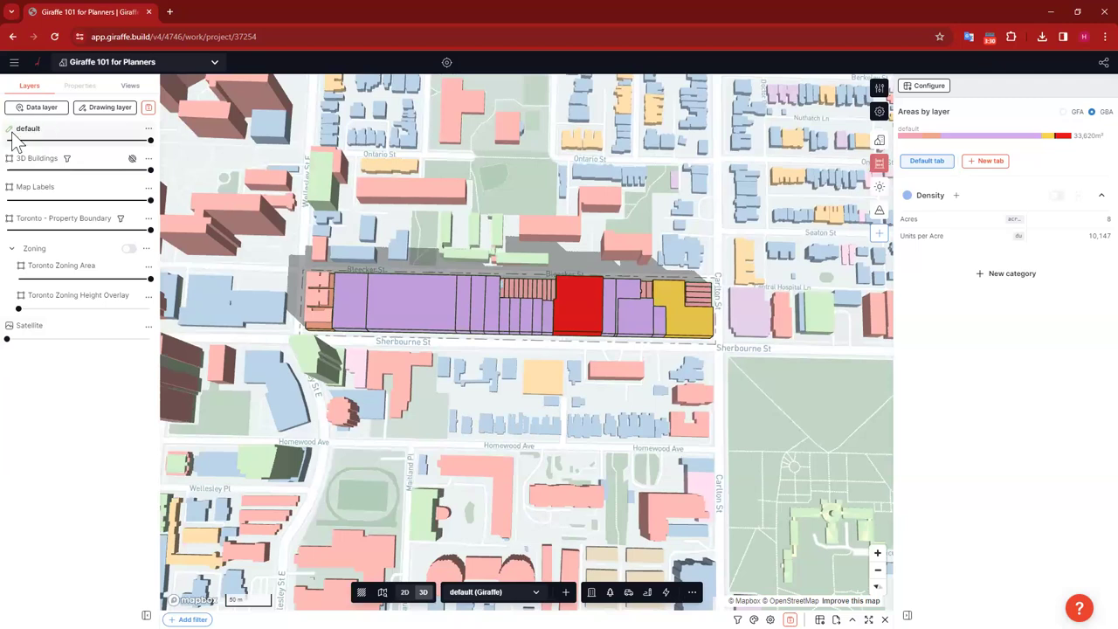
{"action": "left_click", "coordinate": [113, 108]}
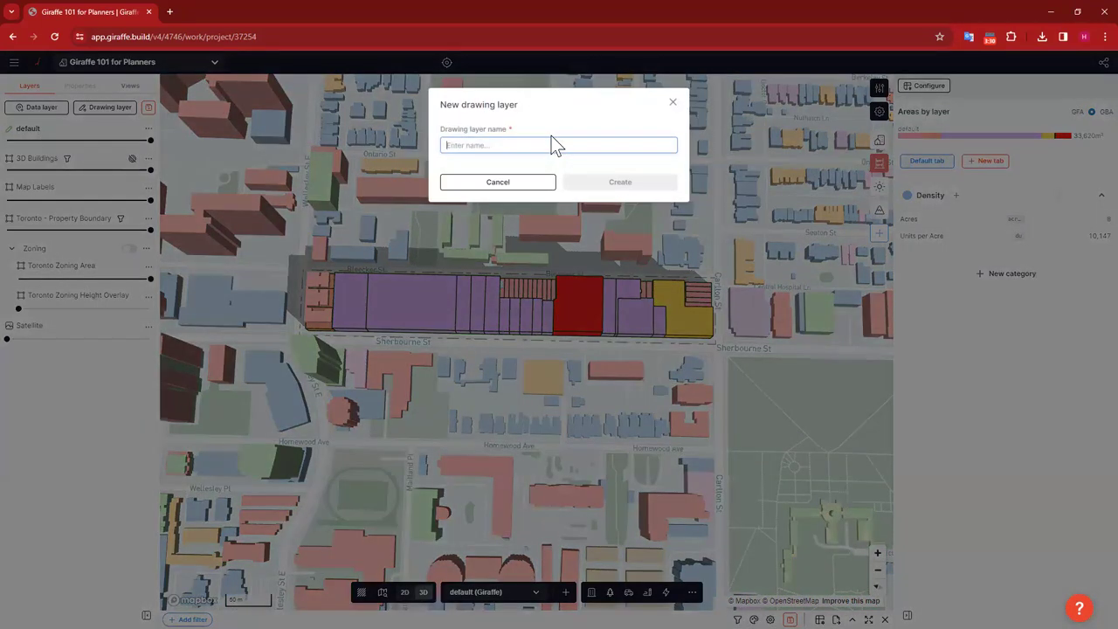
{"action": "type", "text": "Up"}
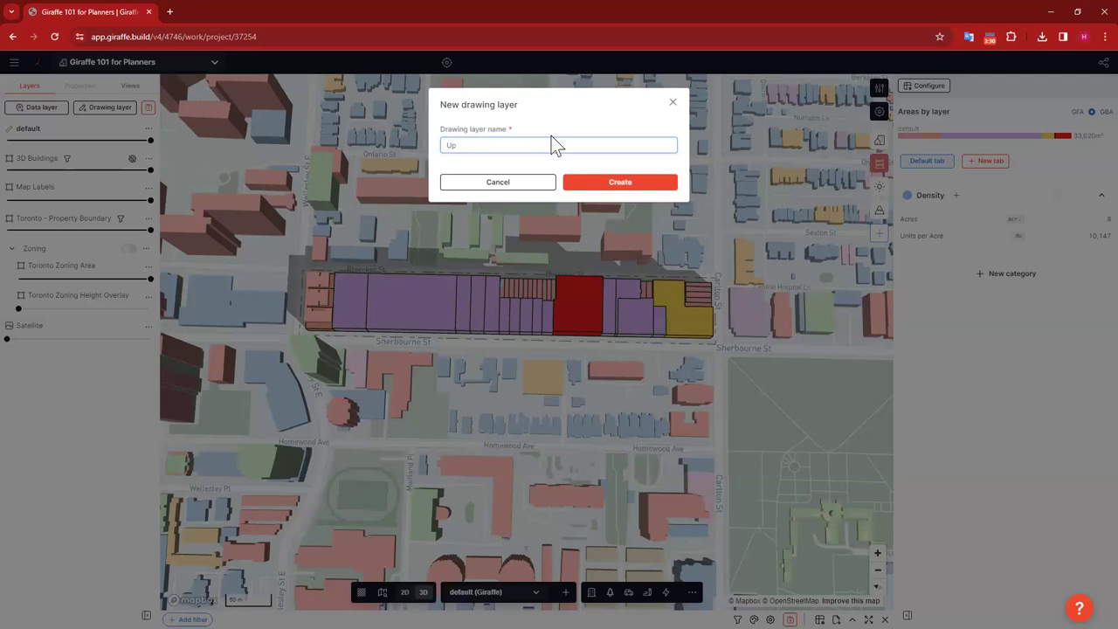
{"action": "type", "text": "zoned"}
{"action": "left_click", "coordinate": [621, 181]}
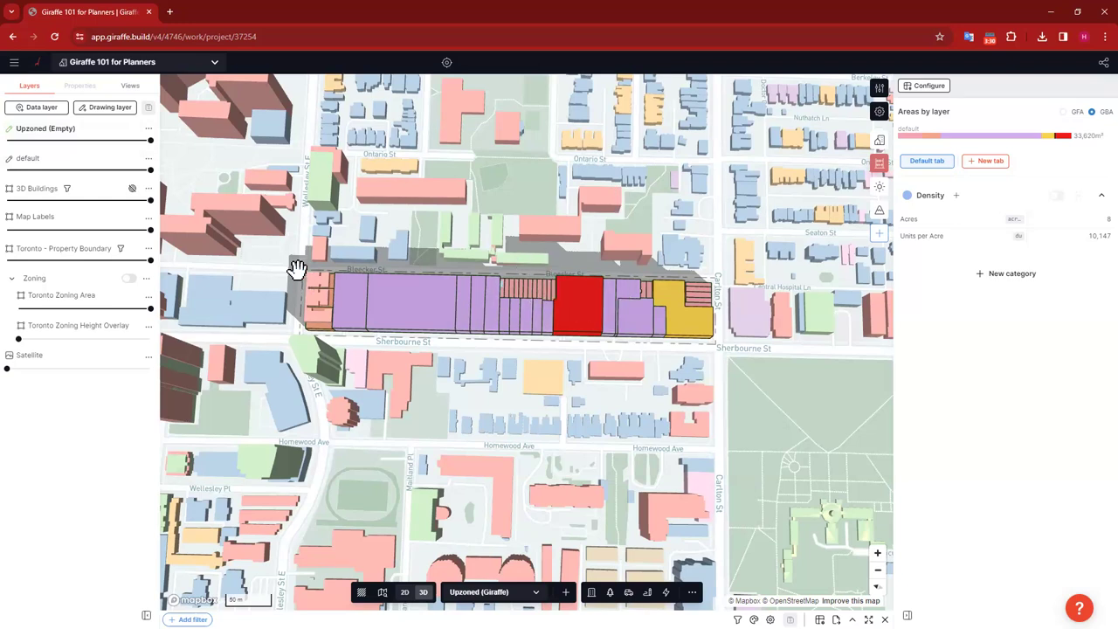
{"action": "left_click_drag", "start_coordinate": [490, 302], "coordinate": [724, 331], "text": "shift"}
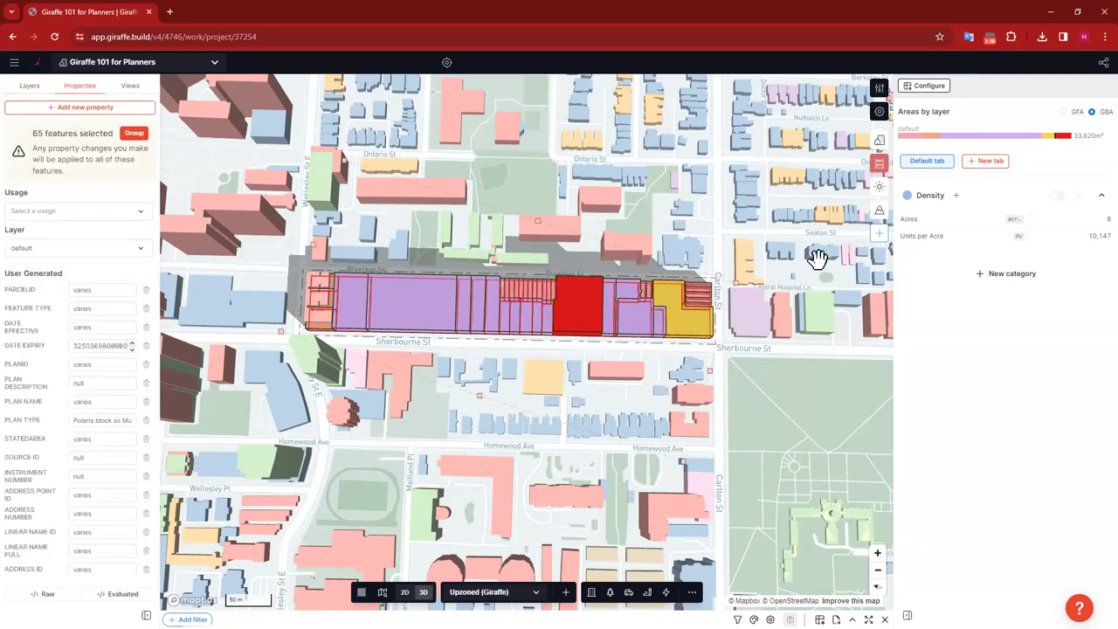
Step: Paste the copied parcels onto the Upzoned layer and fade the default layer to 0% opacity
{"action": "left_click", "coordinate": [28, 85]}
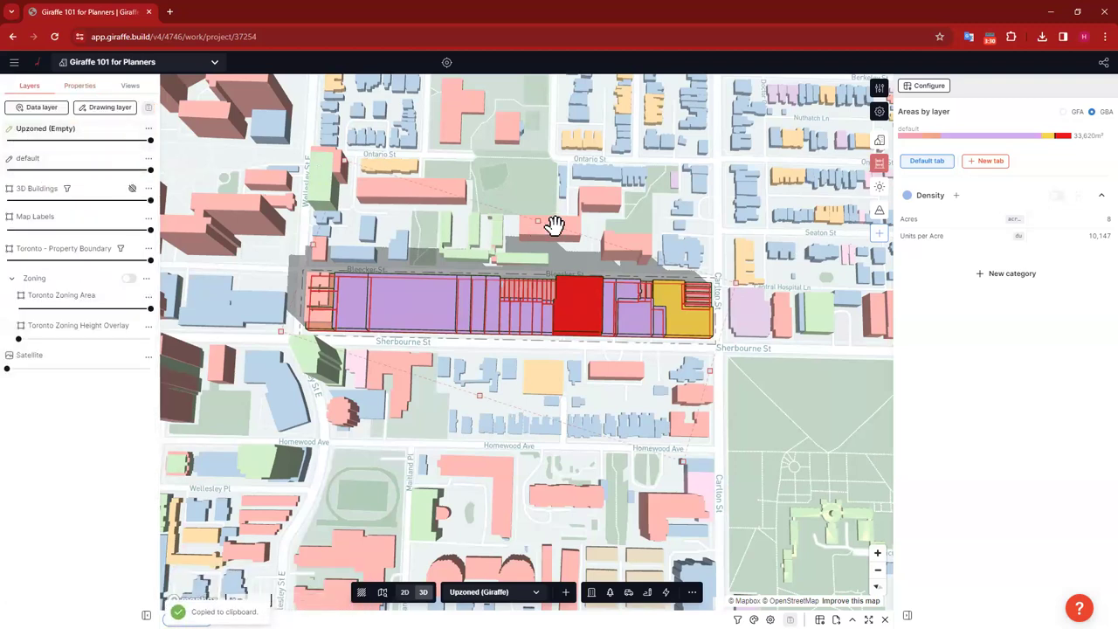
{"action": "key", "text": "ctrl+v"}
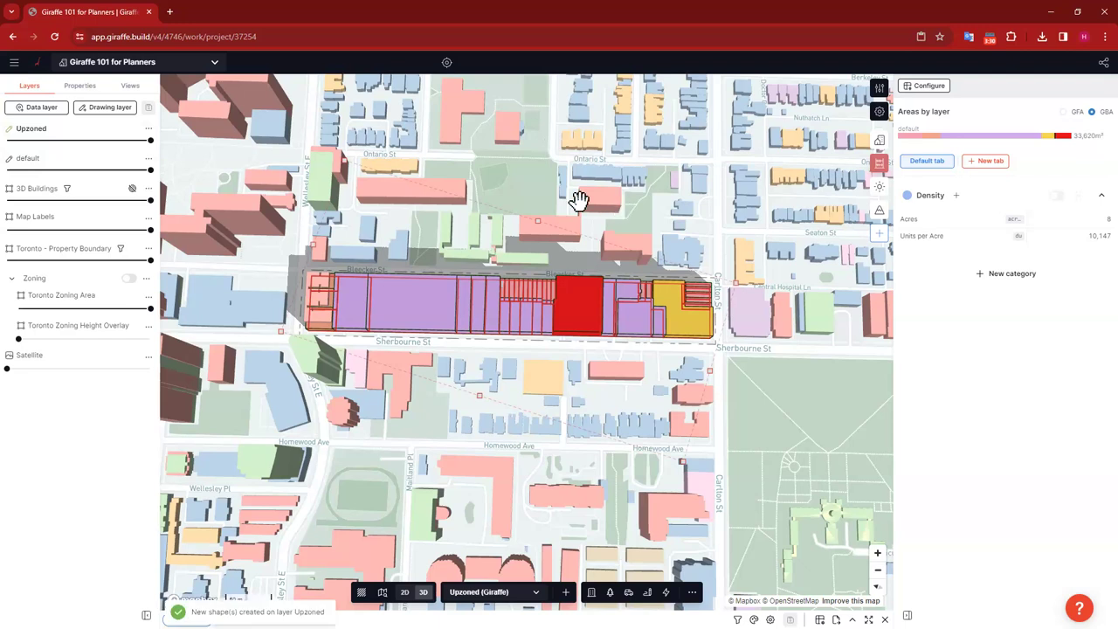
{"action": "key", "text": "Escape"}
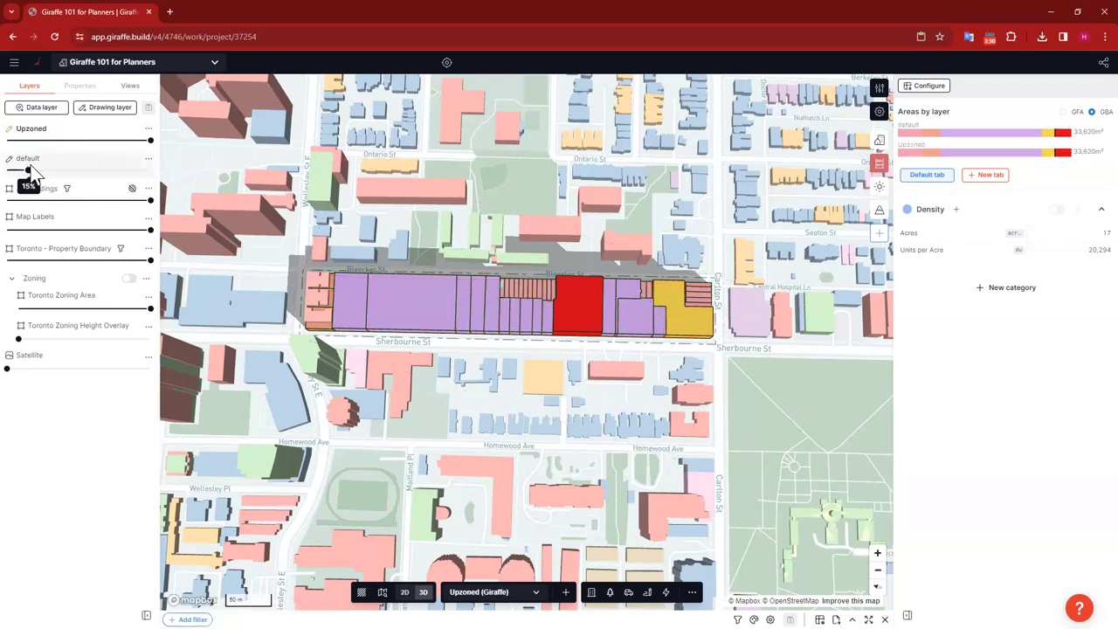
{"action": "left_click", "coordinate": [126, 170]}
{"action": "left_click_drag", "start_coordinate": [126, 170], "coordinate": [7, 170]}
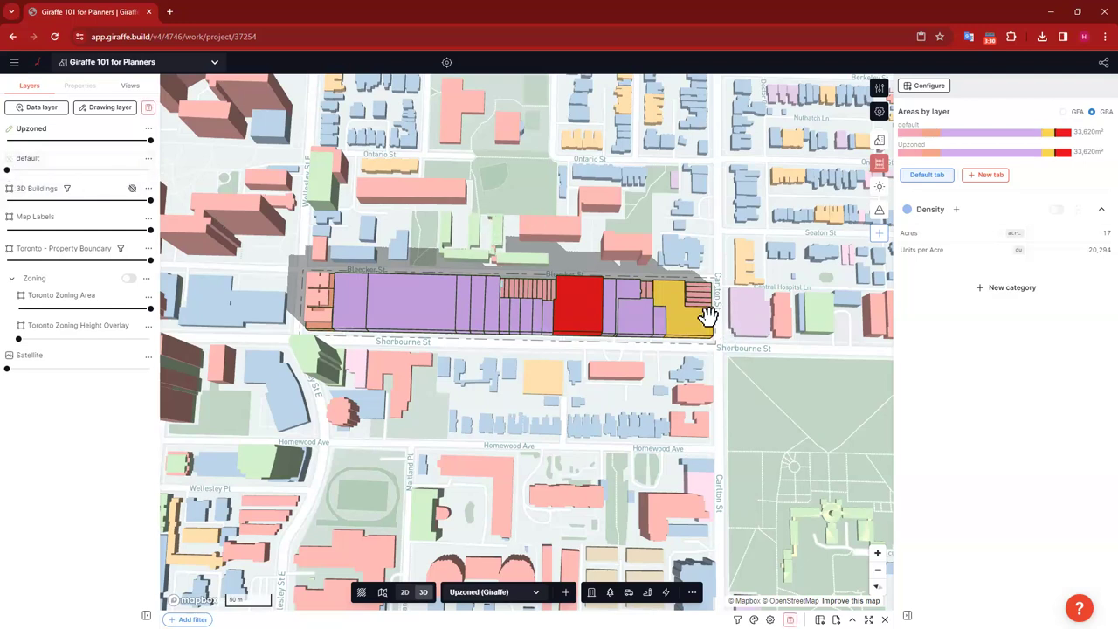
{"action": "left_click", "coordinate": [441, 299]}
{"action": "left_click", "coordinate": [420, 294]}
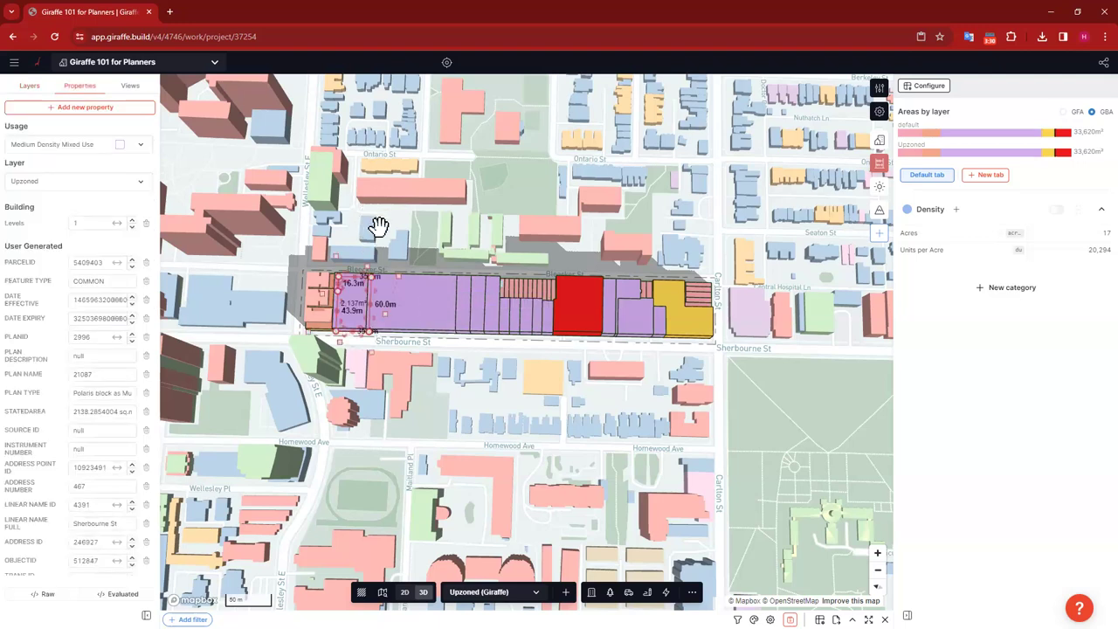
Step: Set the large west-end block and six small west-end parcels to High Density Residential
{"action": "left_click", "coordinate": [422, 307]}
{"action": "left_click", "coordinate": [437, 291]}
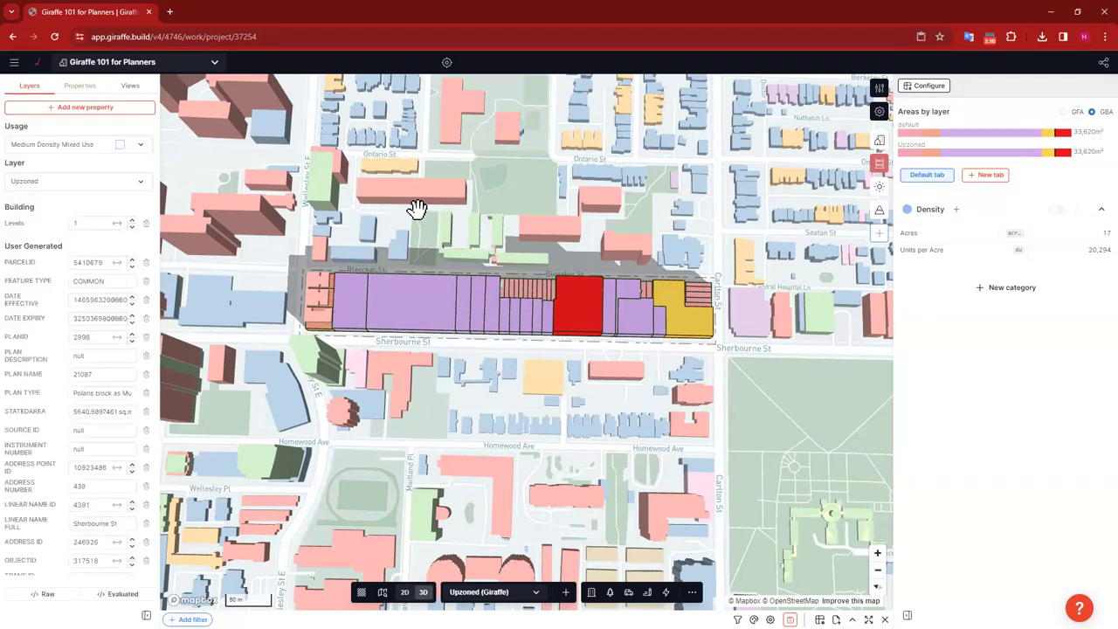
{"action": "left_click", "coordinate": [61, 147]}
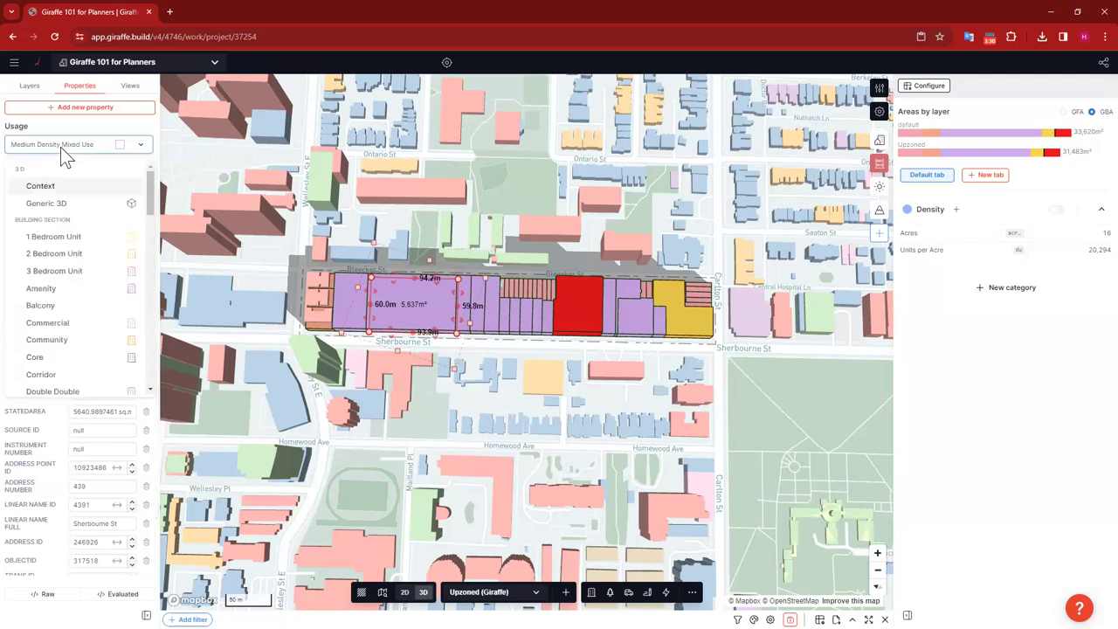
{"action": "type", "text": "high"}
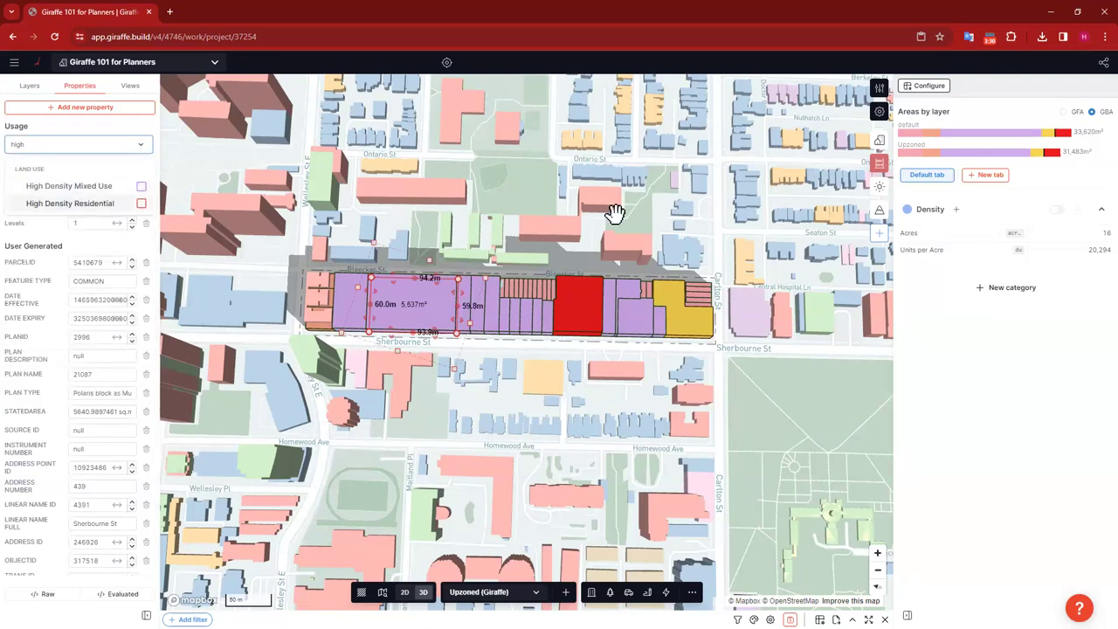
{"action": "key", "text": "Return"}
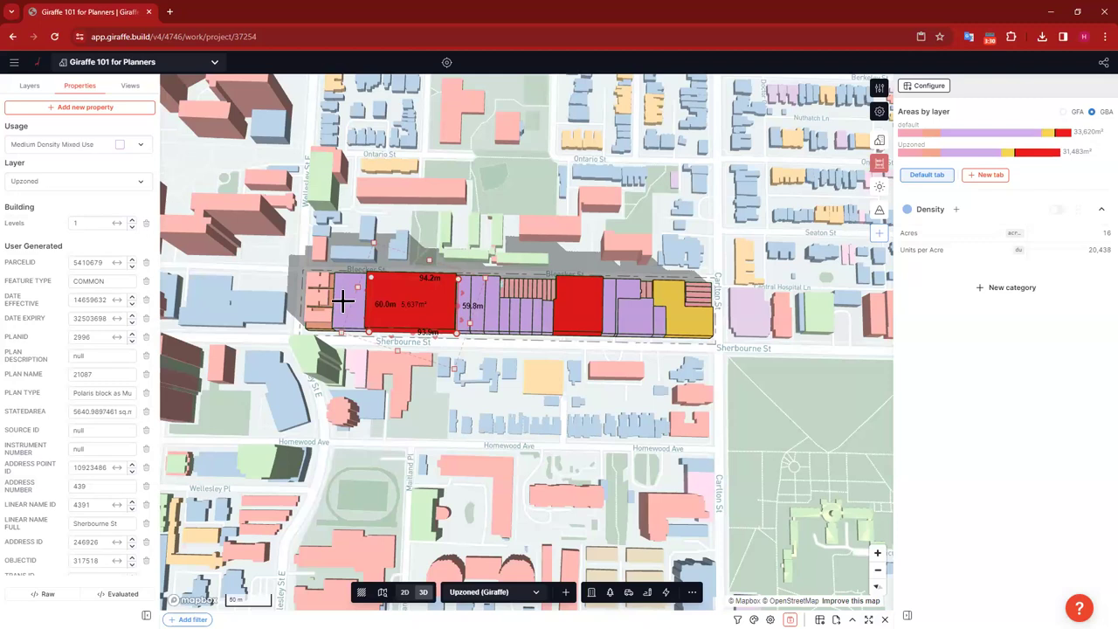
{"action": "left_click", "coordinate": [323, 335]}
{"action": "left_click_drag", "start_coordinate": [323, 335], "coordinate": [291, 219], "text": "shift"}
{"action": "left_click", "coordinate": [53, 206]}
{"action": "type", "text": "hi"}
{"action": "left_click", "coordinate": [89, 250]}
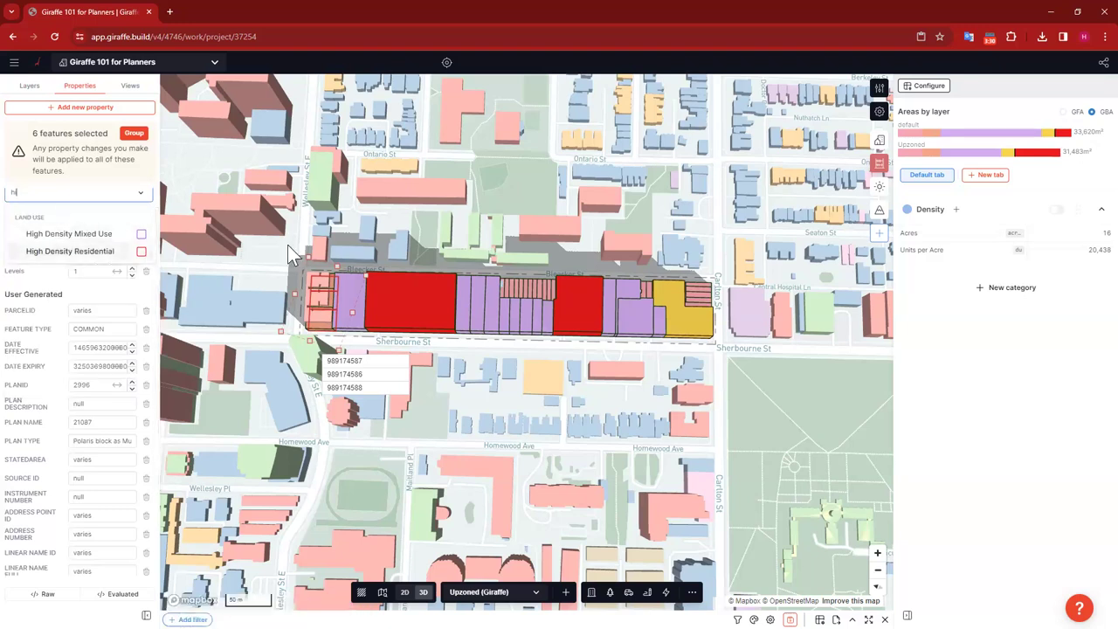
{"action": "left_click", "coordinate": [635, 343]}
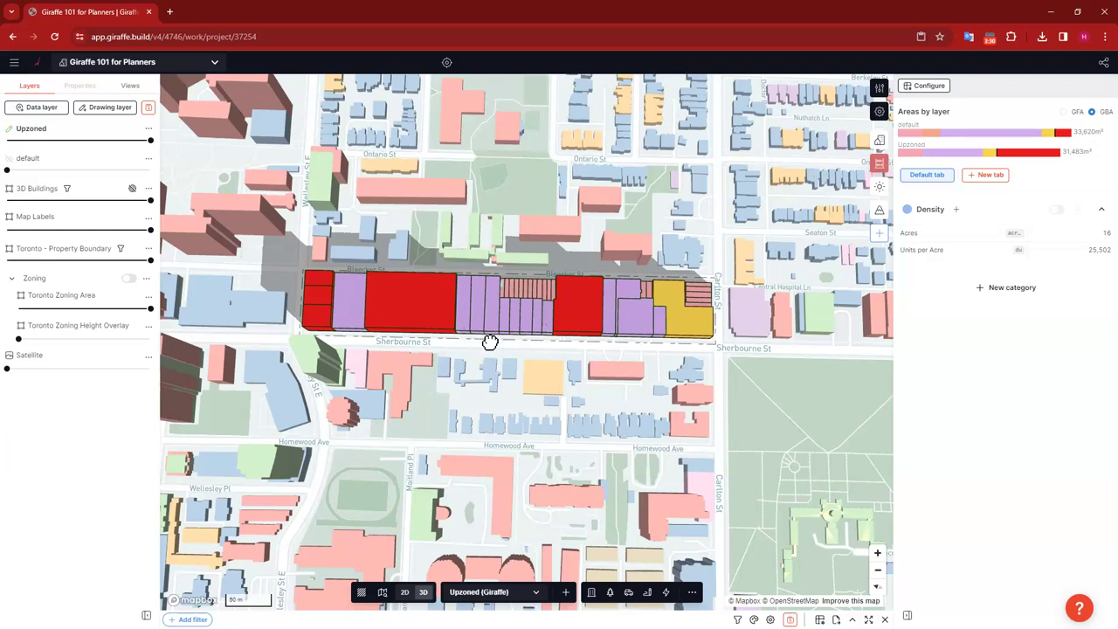
Step: Make three more Sherbourne St parcels High Density Residential and restore the default layer to 100% opacity
{"action": "left_click_drag", "start_coordinate": [462, 322], "coordinate": [492, 399], "text": "shift"}
{"action": "left_click", "coordinate": [76, 209]}
{"action": "type", "text": "hi"}
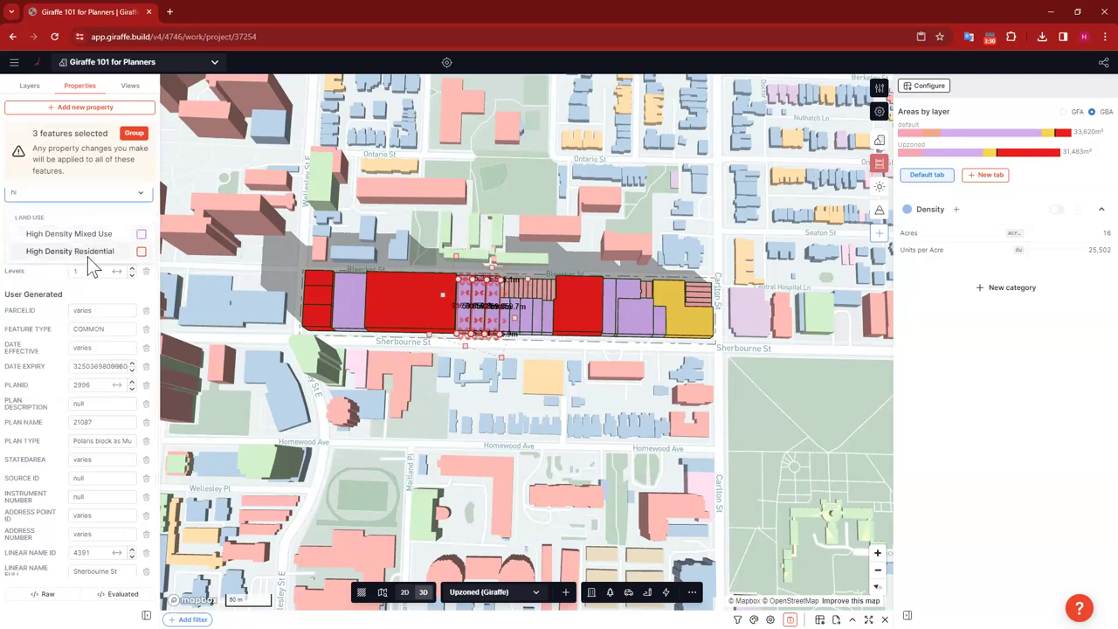
{"action": "left_click", "coordinate": [87, 252]}
{"action": "key", "text": "Escape"}
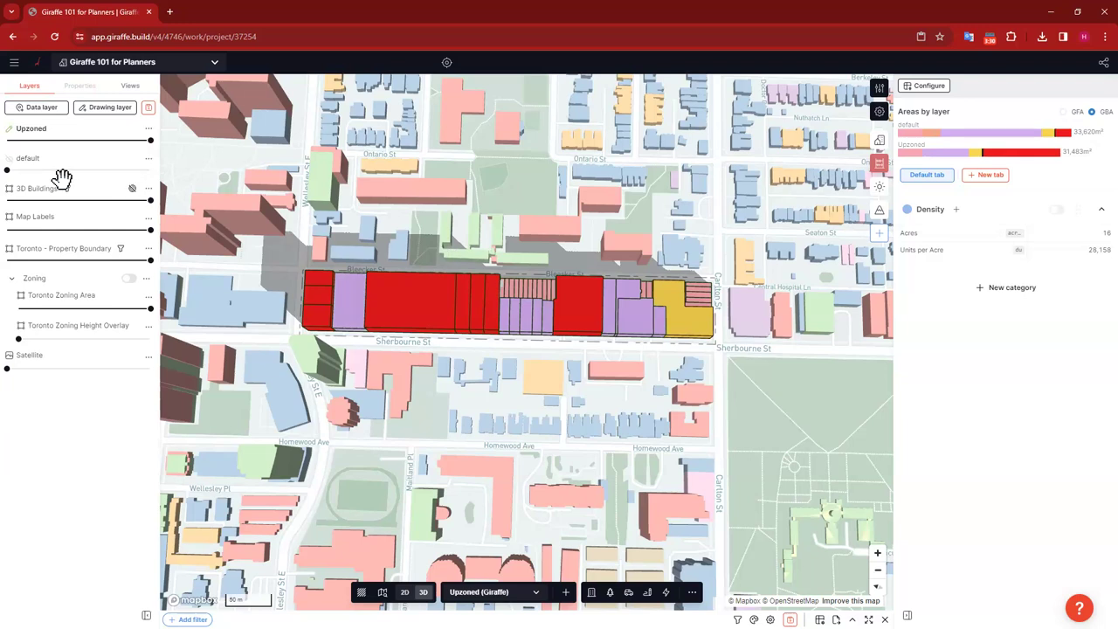
{"action": "left_click_drag", "start_coordinate": [7, 169], "coordinate": [165, 166]}
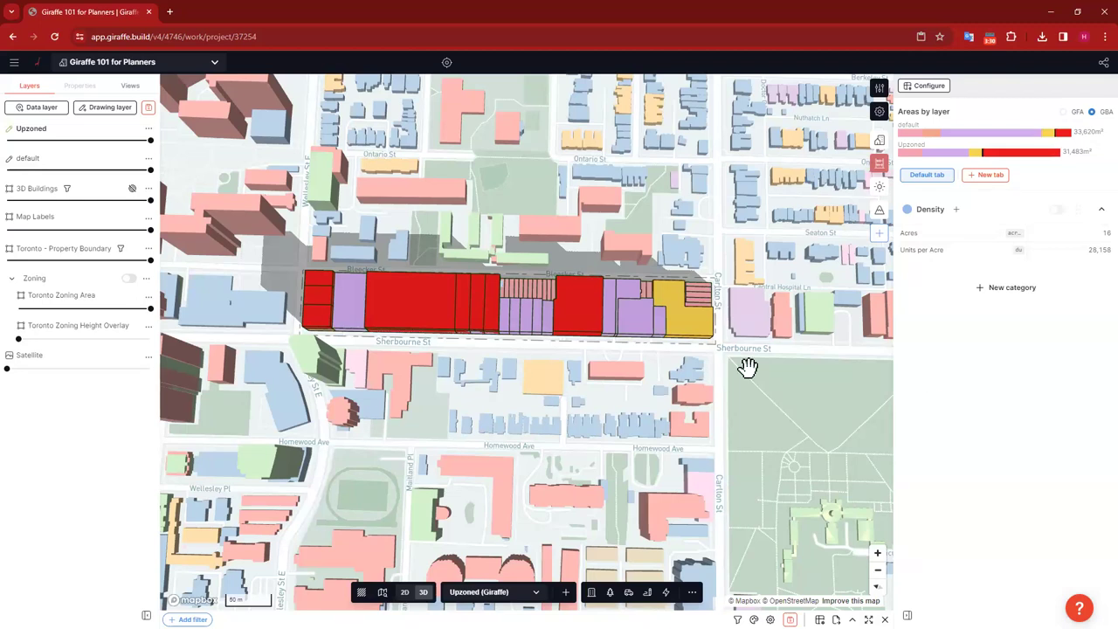
Step: Turn on 'Split by layer?' in the Analytics settings so Density compares default and Upzoned
{"action": "left_click_drag", "start_coordinate": [1083, 240], "coordinate": [1086, 244]}
{"action": "left_click", "coordinate": [925, 85]}
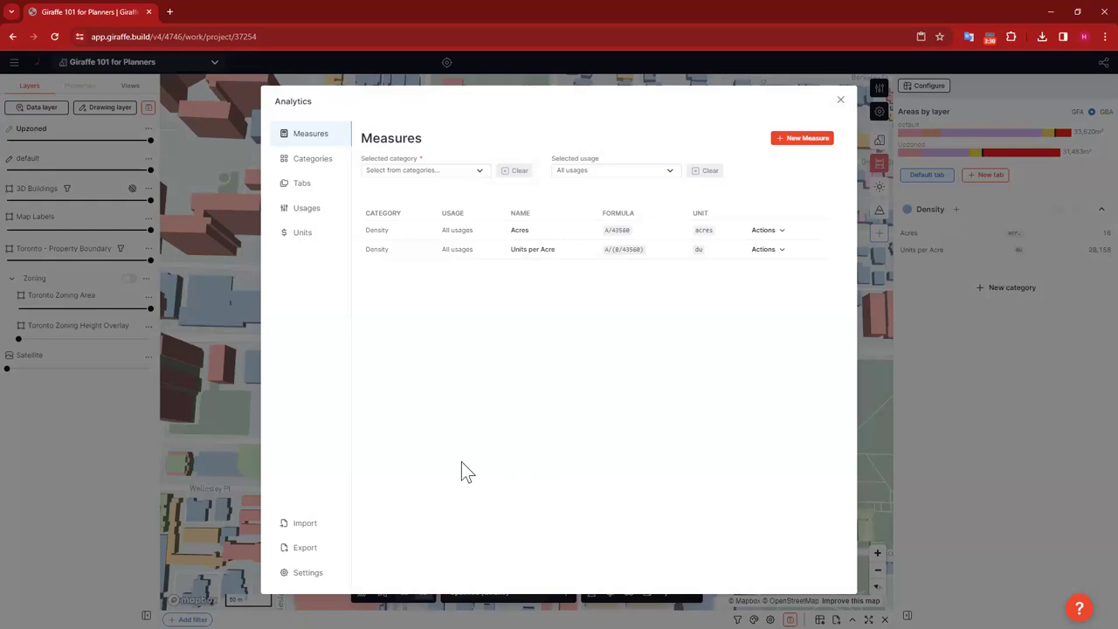
{"action": "left_click", "coordinate": [307, 573]}
{"action": "left_click", "coordinate": [620, 212]}
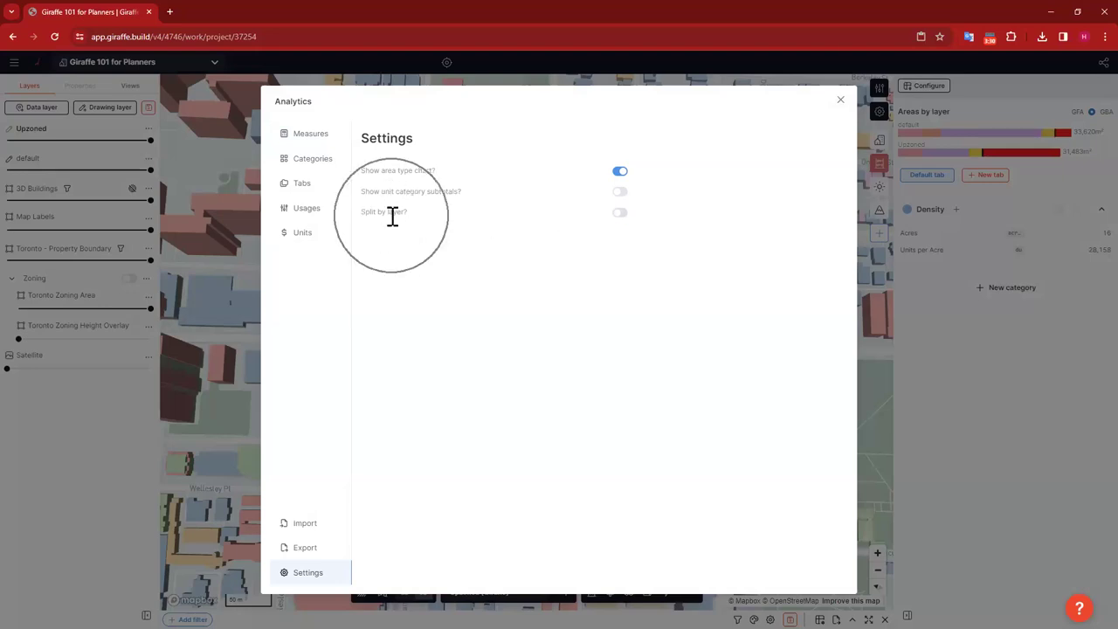
{"action": "left_click", "coordinate": [620, 212]}
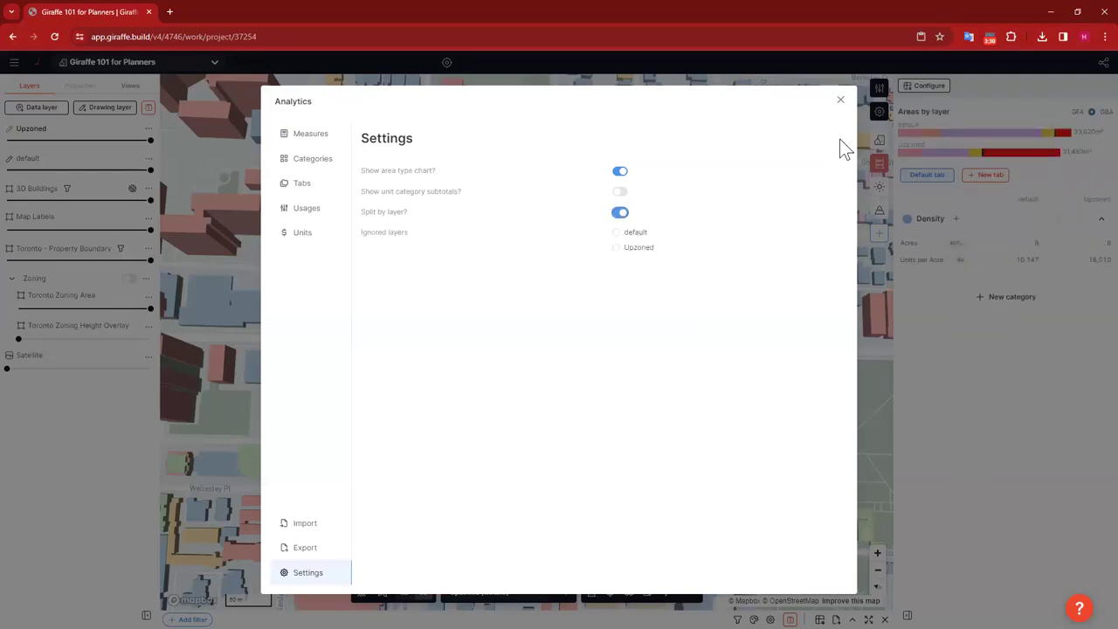
{"action": "left_click", "coordinate": [865, 130]}
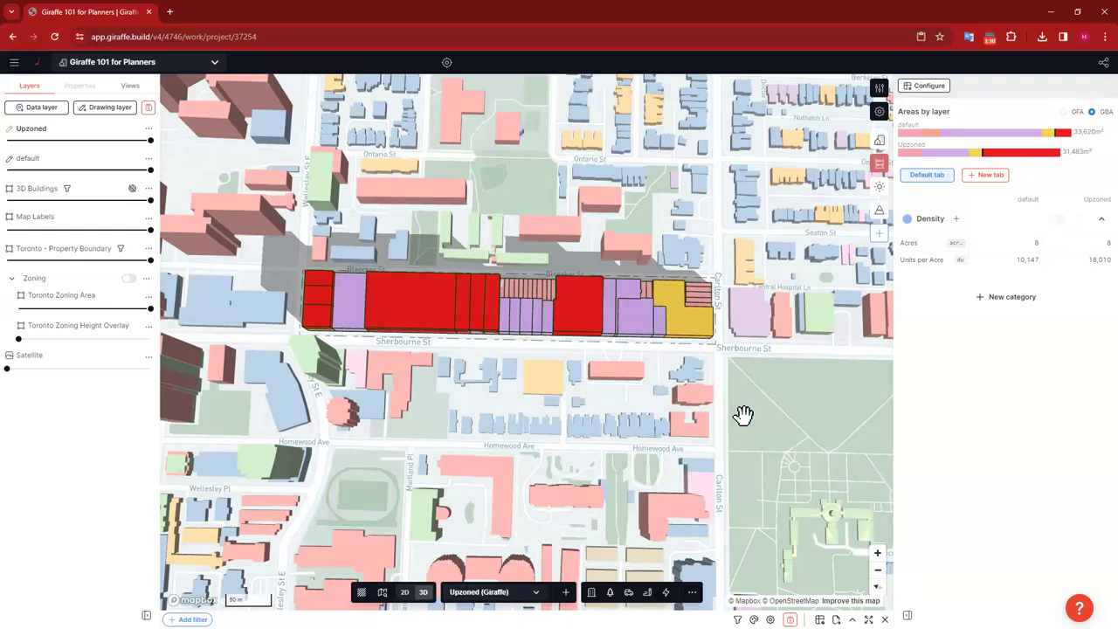
Step: Orbit to a tilted close-up of the block, set Upzoned opacity to 0%, and show the Views list
{"action": "right_click_drag", "start_coordinate": [728, 452], "coordinate": [649, 381]}
{"action": "right_click_drag", "start_coordinate": [649, 462], "coordinate": [742, 459]}
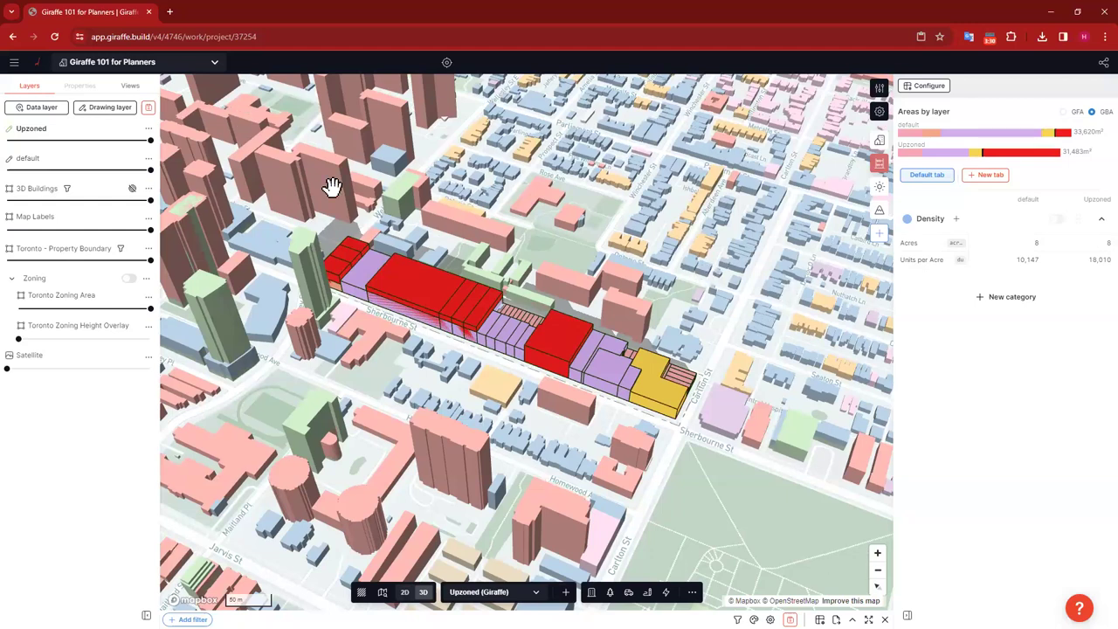
{"action": "scroll", "coordinate": [731, 340], "scroll_direction": "down", "scroll_amount": 1}
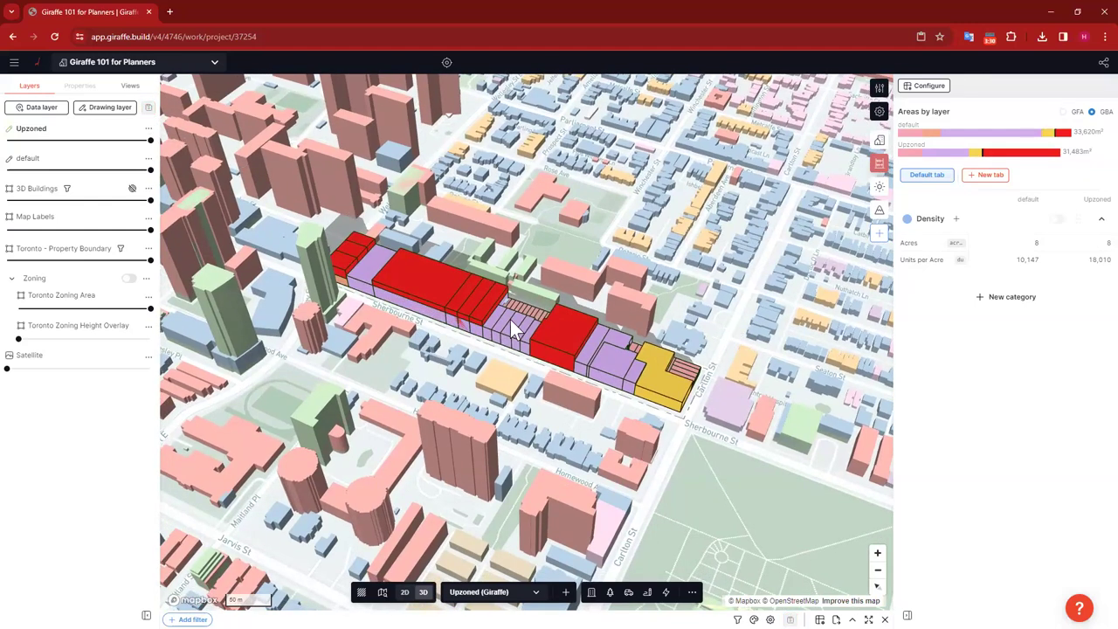
{"action": "scroll", "coordinate": [387, 283], "scroll_direction": "up", "scroll_amount": 2}
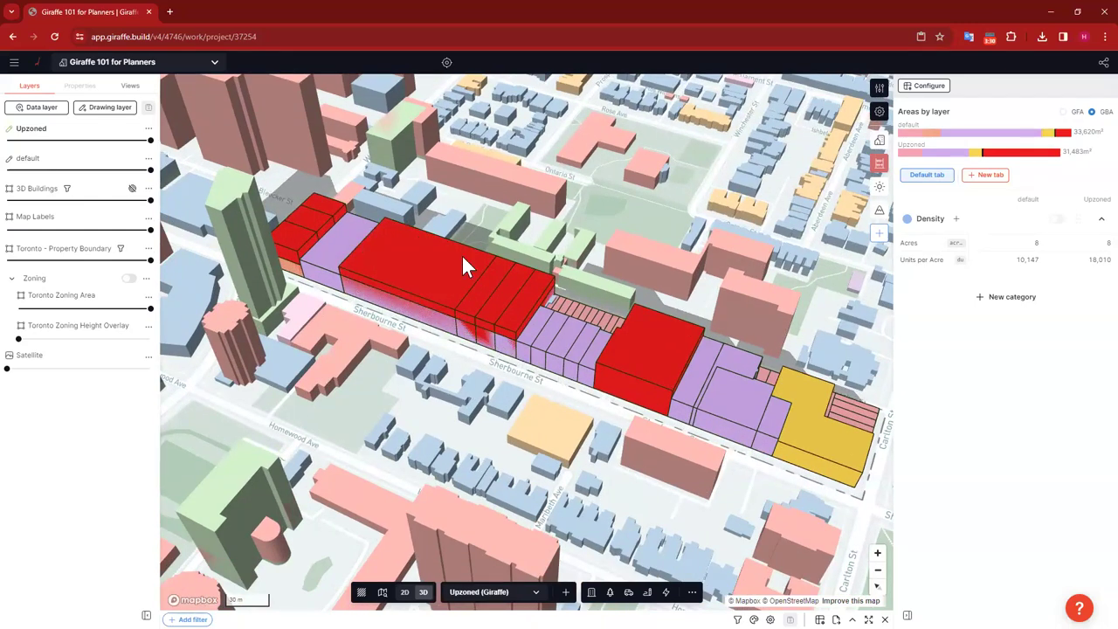
{"action": "left_click_drag", "start_coordinate": [625, 218], "coordinate": [576, 215]}
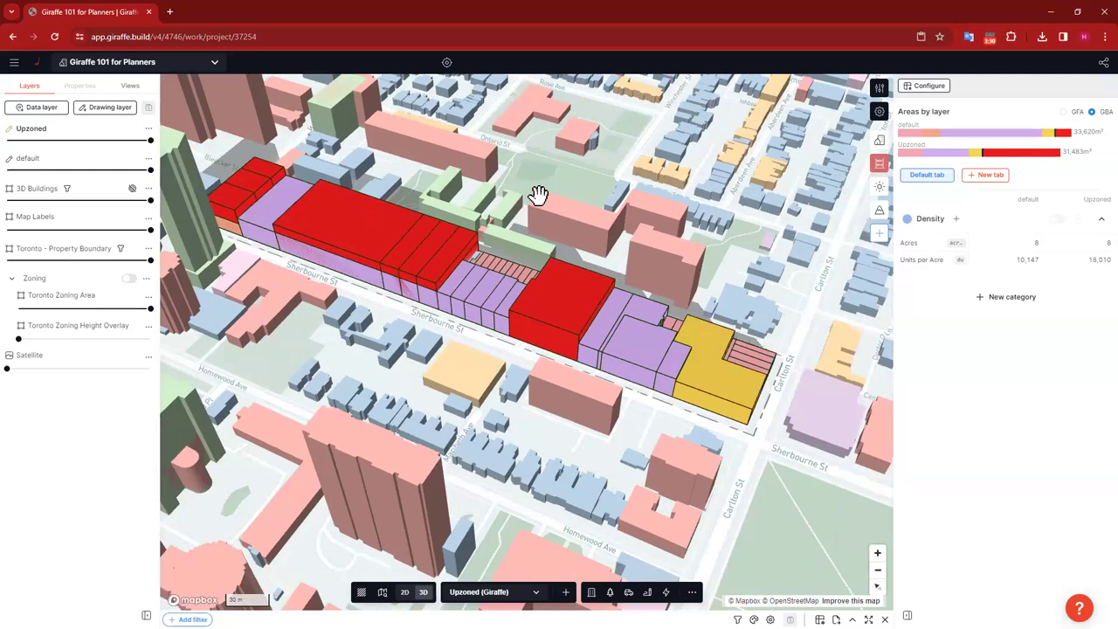
{"action": "mouse_move", "coordinate": [131, 140]}
{"action": "left_click_drag", "start_coordinate": [131, 140], "coordinate": [7, 142]}
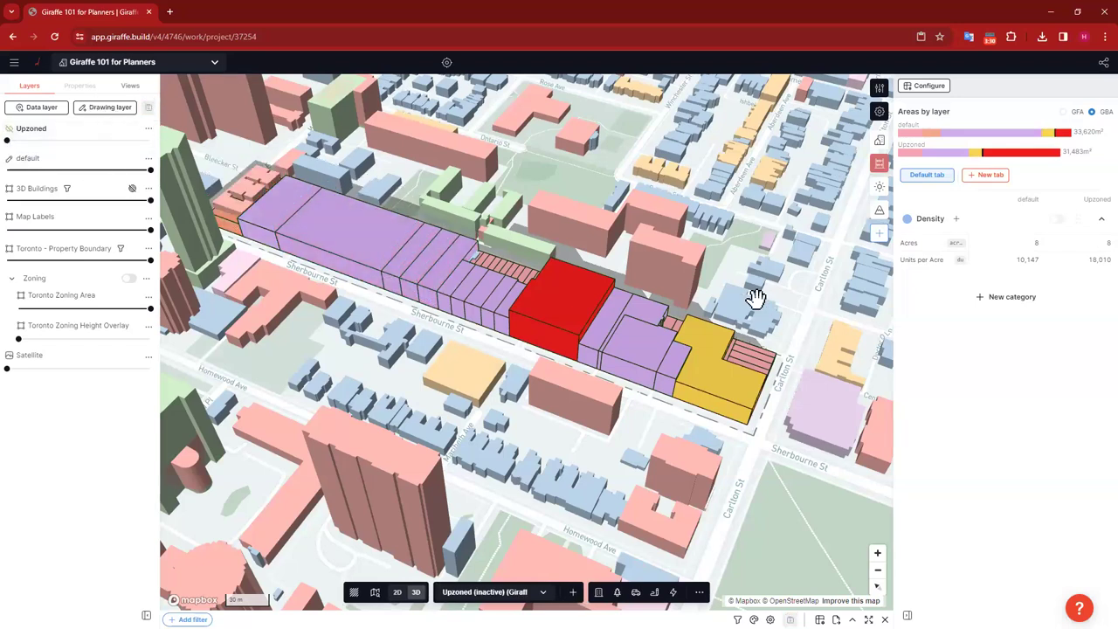
{"action": "left_click_drag", "start_coordinate": [579, 212], "coordinate": [586, 212]}
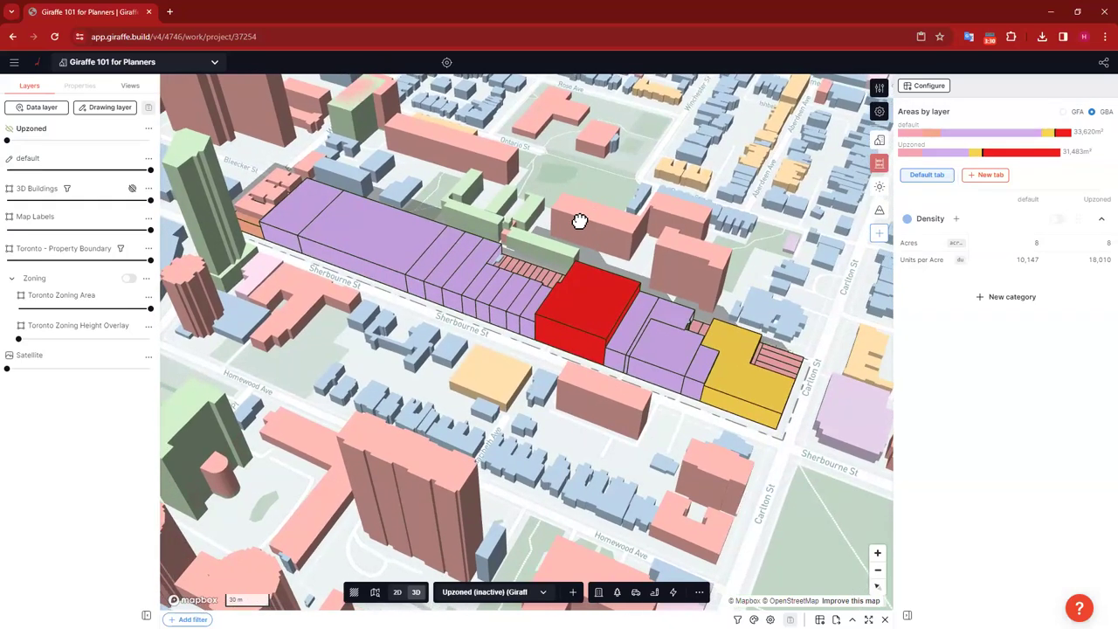
{"action": "scroll", "coordinate": [579, 220], "scroll_direction": "up", "scroll_amount": 2}
{"action": "scroll", "coordinate": [571, 200], "scroll_direction": "up", "scroll_amount": 2}
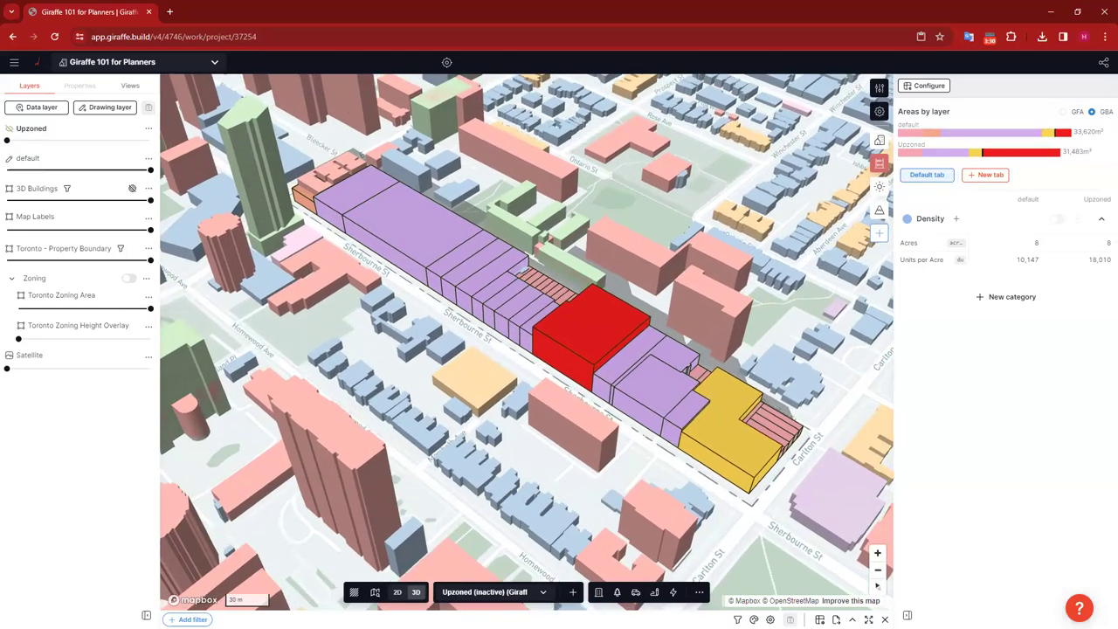
{"action": "left_click", "coordinate": [132, 84]}
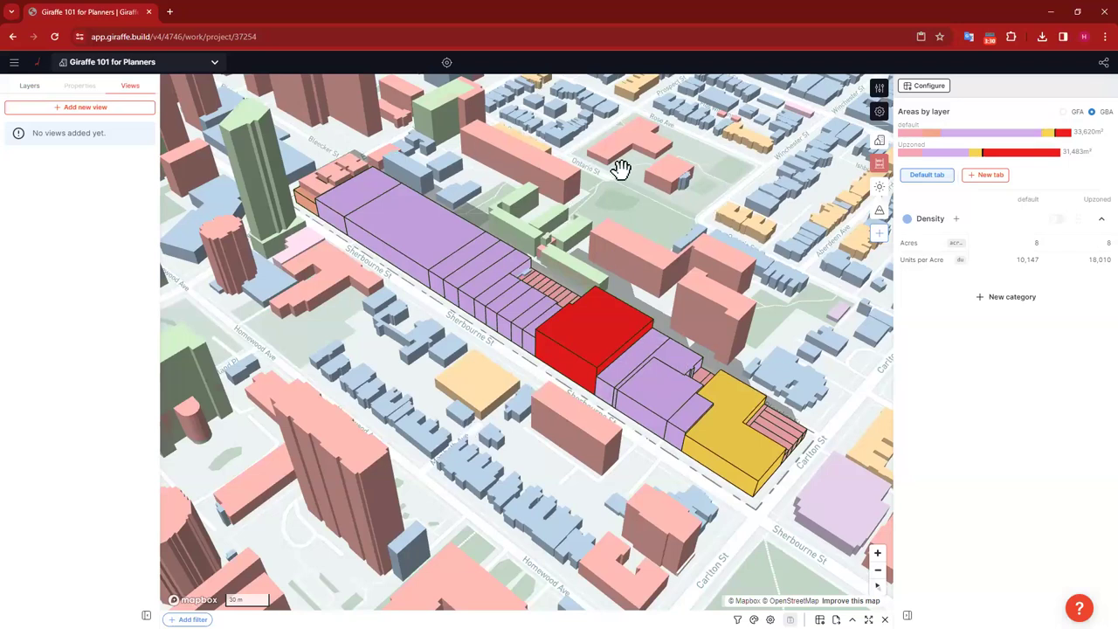
Step: Save a new view titled Existing
{"action": "left_click", "coordinate": [91, 108]}
{"action": "left_click", "coordinate": [358, 145]}
{"action": "type", "text": "Existing"}
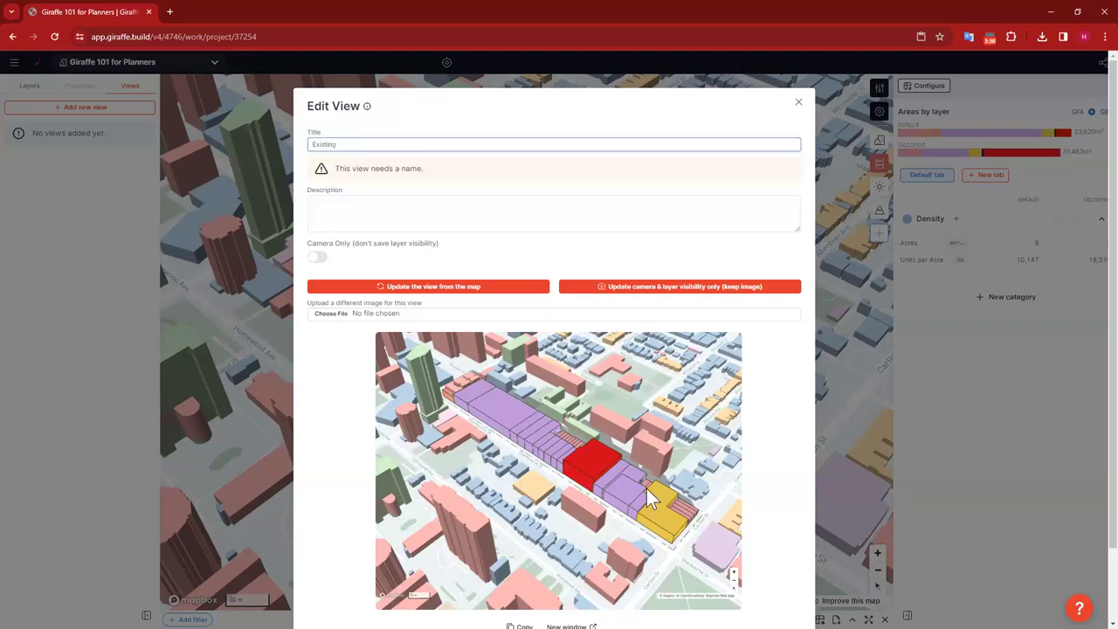
{"action": "scroll", "coordinate": [358, 145], "scroll_direction": "down", "scroll_amount": 1}
{"action": "left_click", "coordinate": [776, 574]}
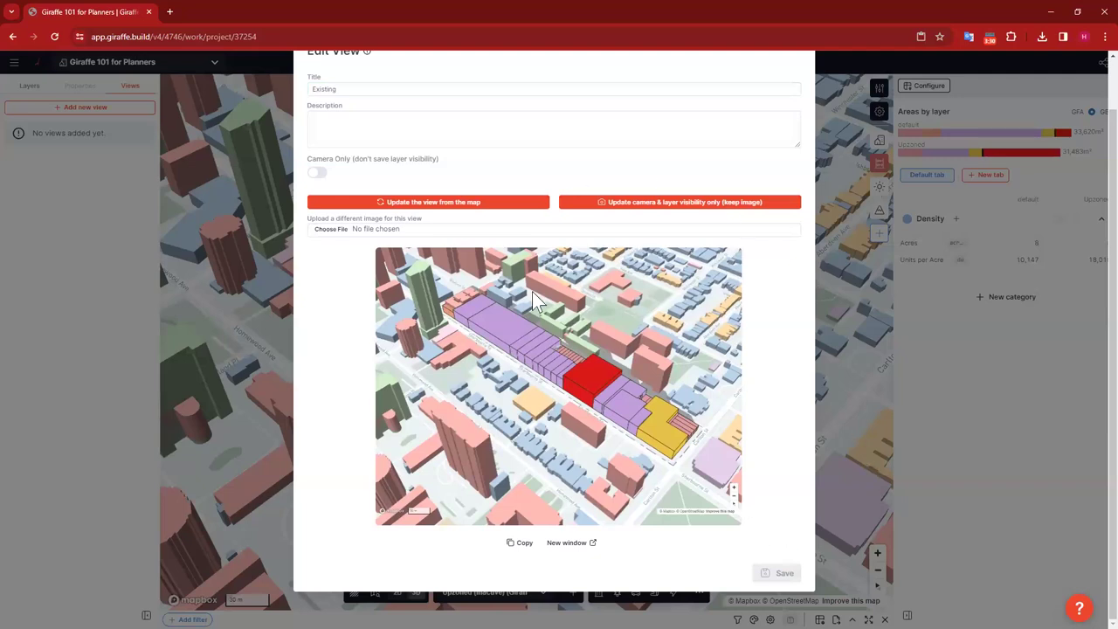
{"action": "left_click", "coordinate": [481, 288]}
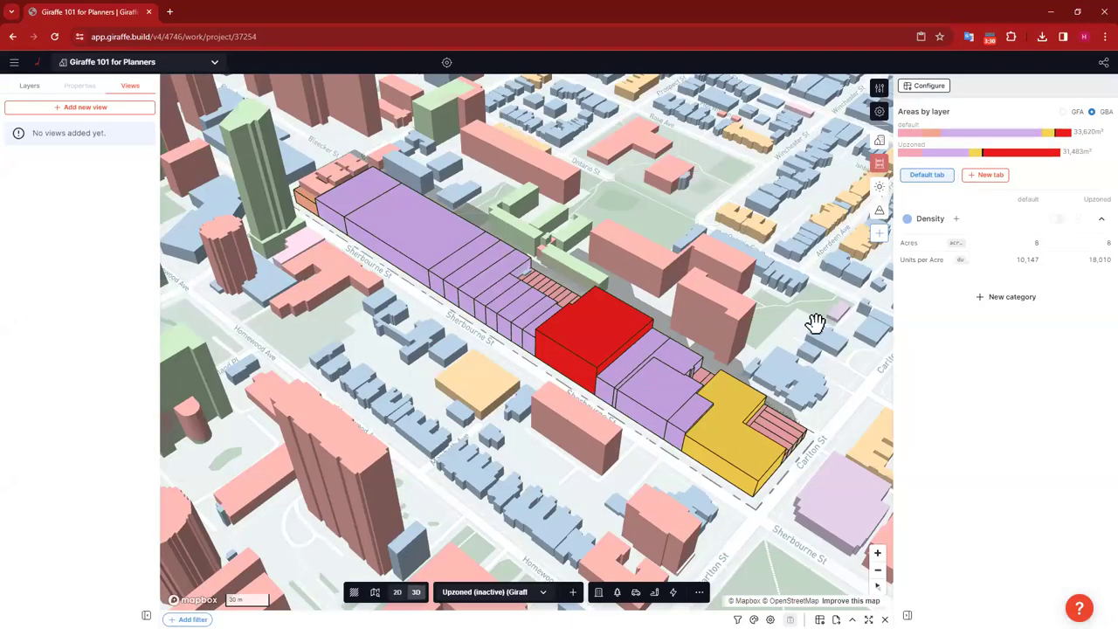
Step: Set the Upzoned layer to 100% opacity and the default layer to 0%
{"action": "left_click", "coordinate": [31, 85]}
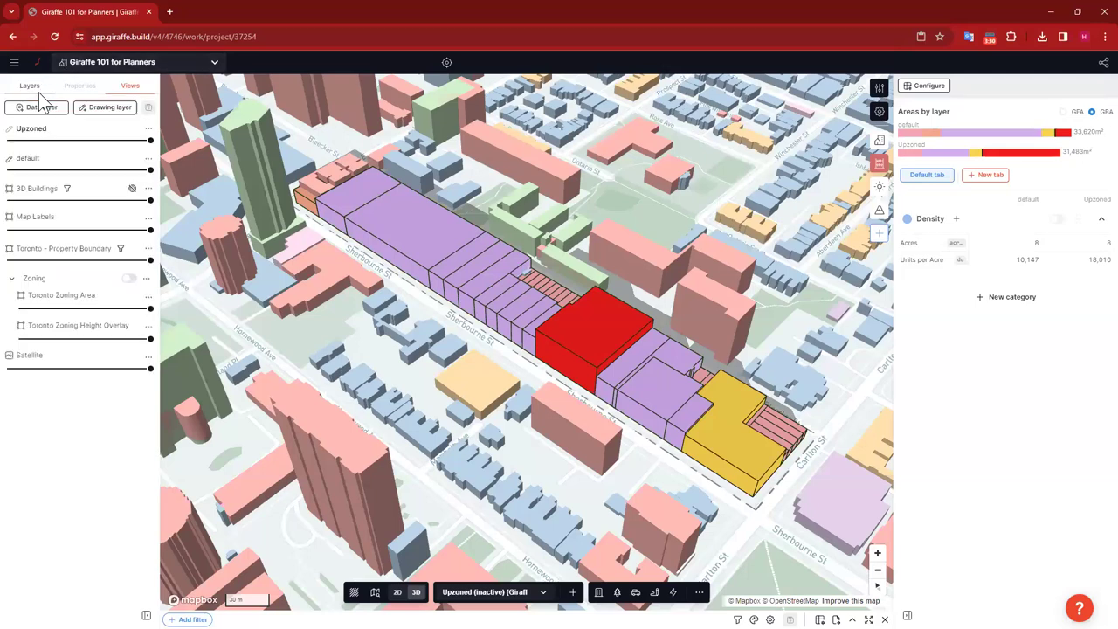
{"action": "left_click_drag", "start_coordinate": [8, 139], "coordinate": [144, 144]}
{"action": "left_click", "coordinate": [148, 170]}
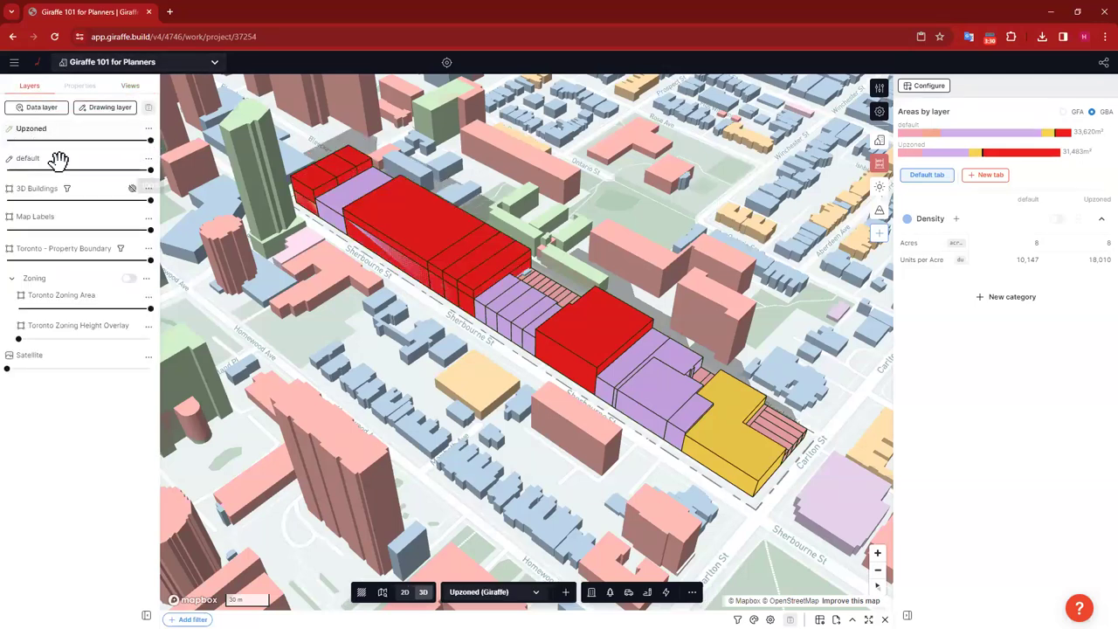
{"action": "left_click", "coordinate": [10, 170]}
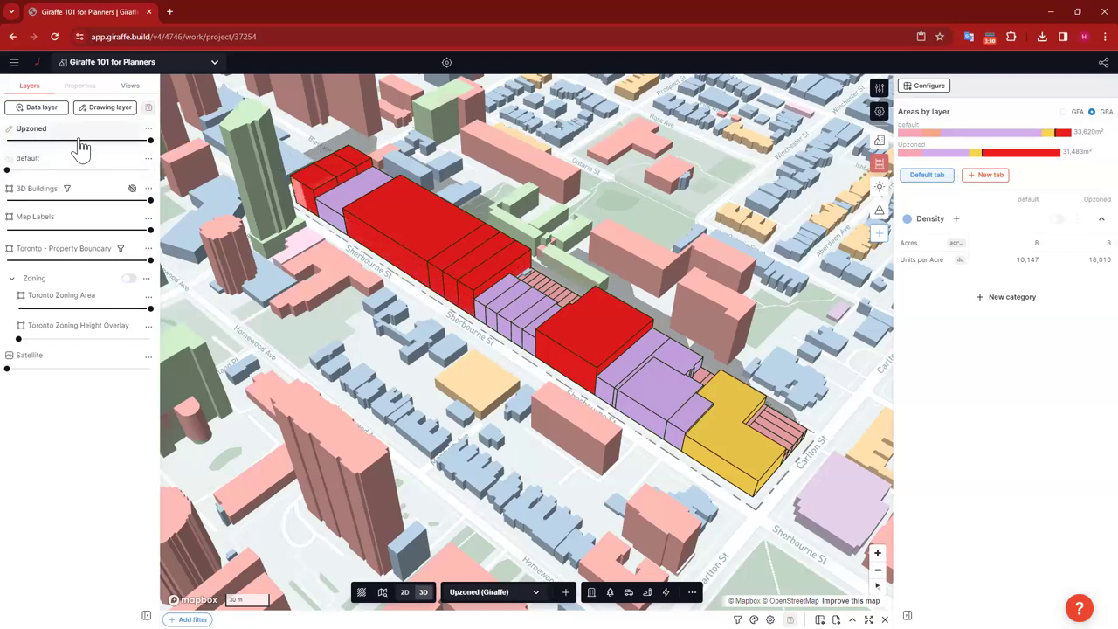
Step: Save a second view titled Upzoned
{"action": "left_click", "coordinate": [129, 85]}
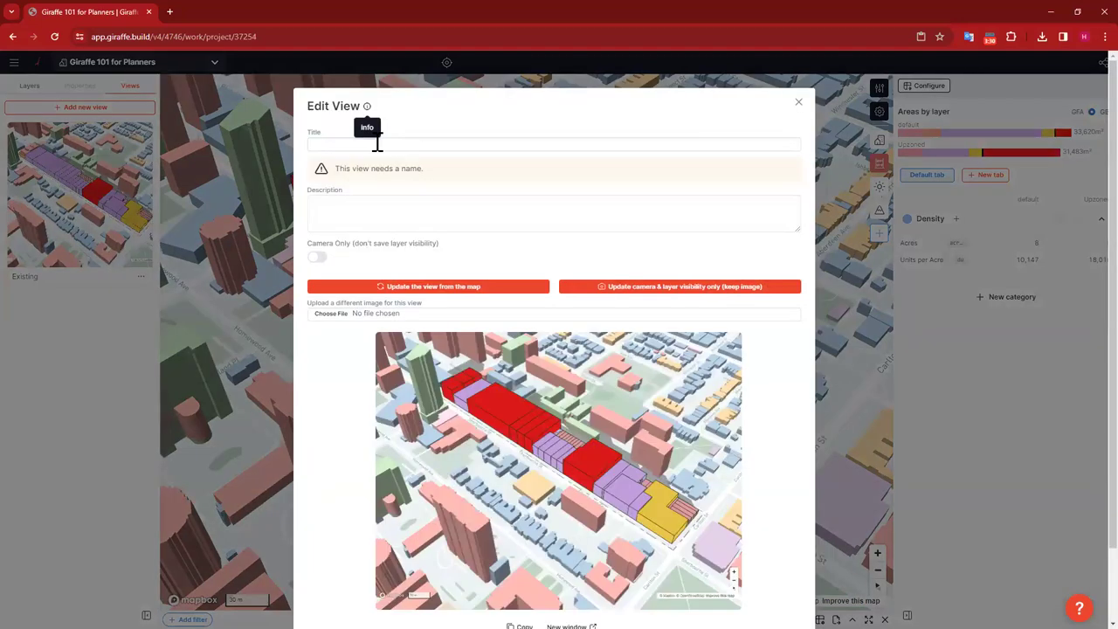
{"action": "left_click", "coordinate": [378, 143]}
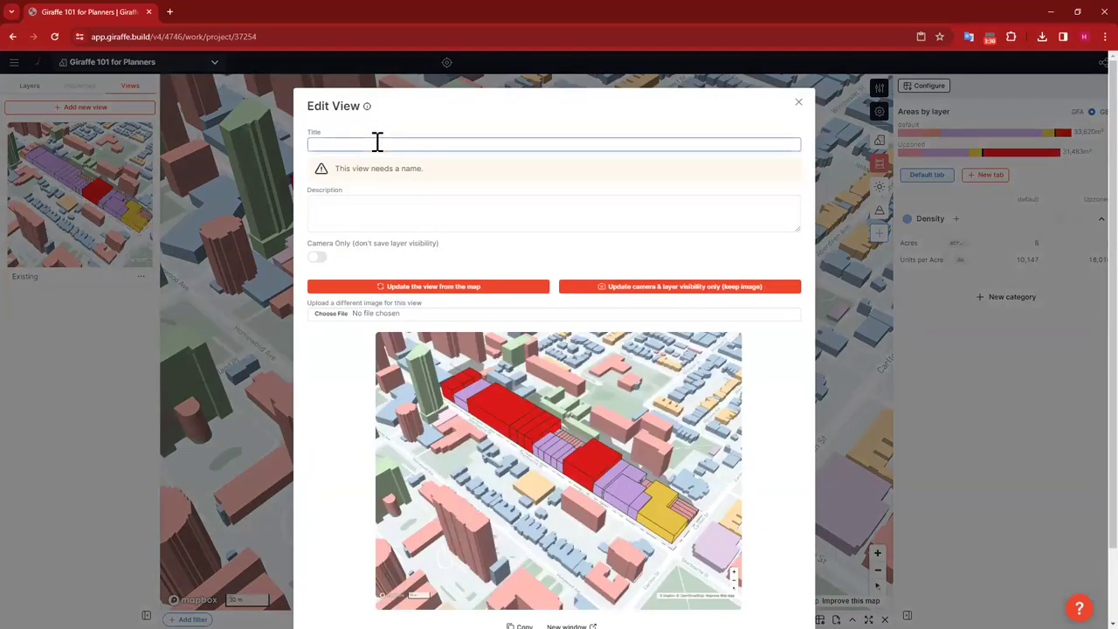
{"action": "type", "text": "Upzoned"}
{"action": "scroll", "coordinate": [693, 491], "scroll_direction": "down", "scroll_amount": 1}
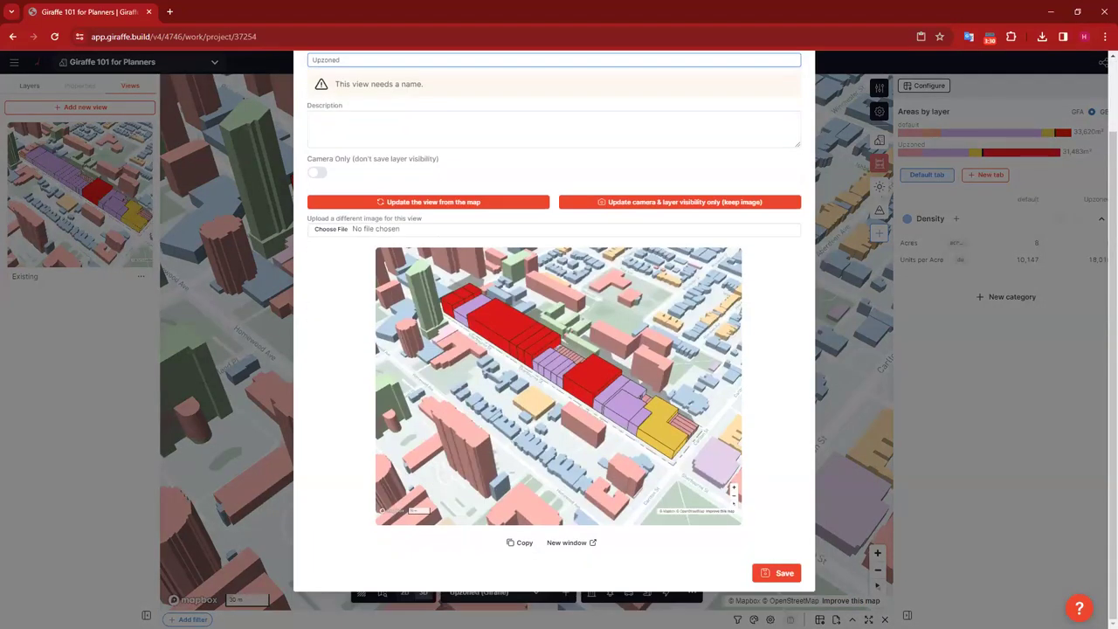
{"action": "left_click", "coordinate": [780, 575]}
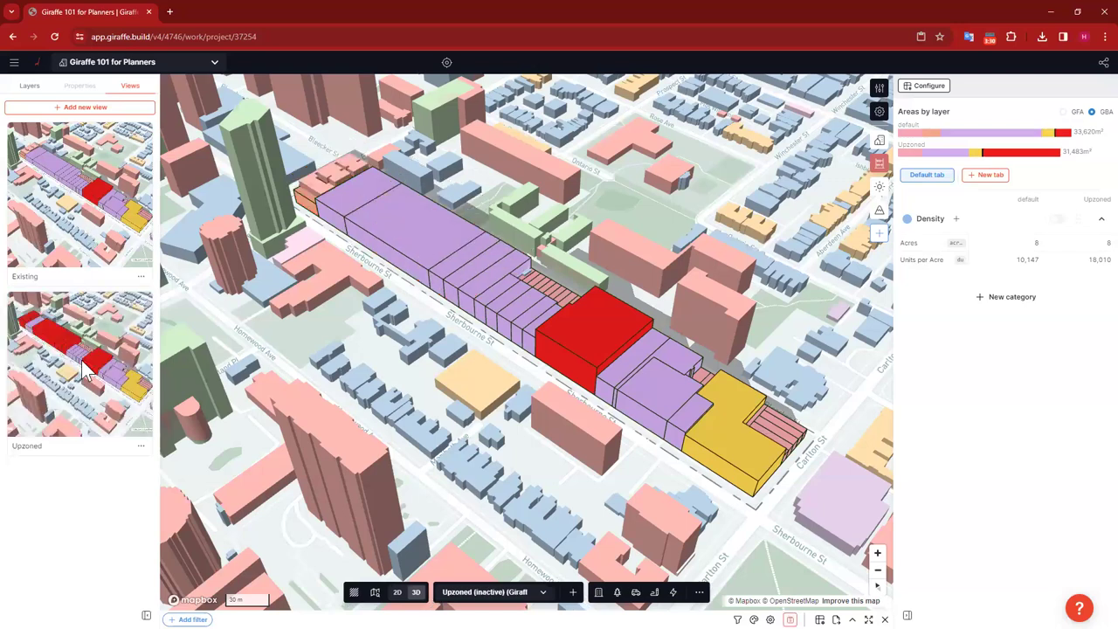
Step: Toggle between the Existing and Upzoned views several times, ending on Upzoned
{"action": "left_click", "coordinate": [85, 371]}
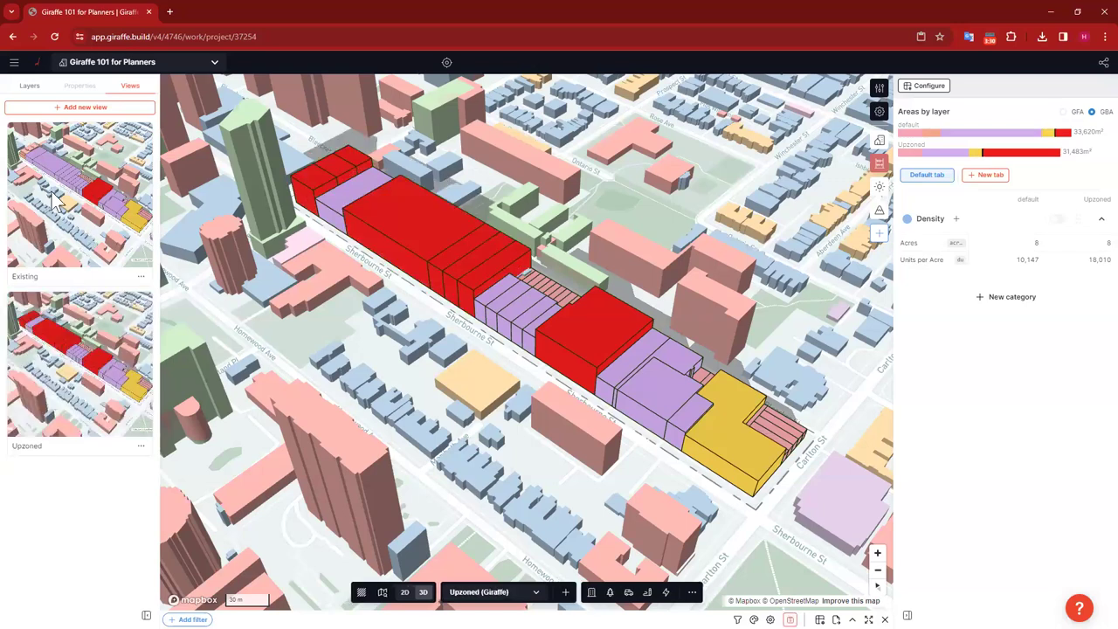
{"action": "left_click", "coordinate": [54, 199]}
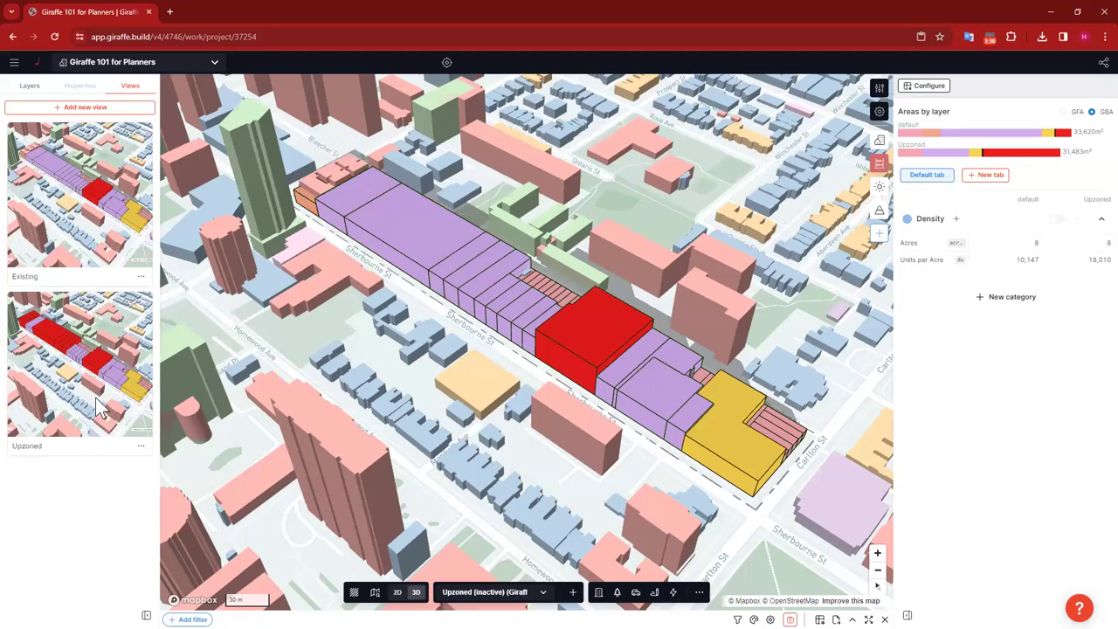
{"action": "left_click", "coordinate": [98, 407]}
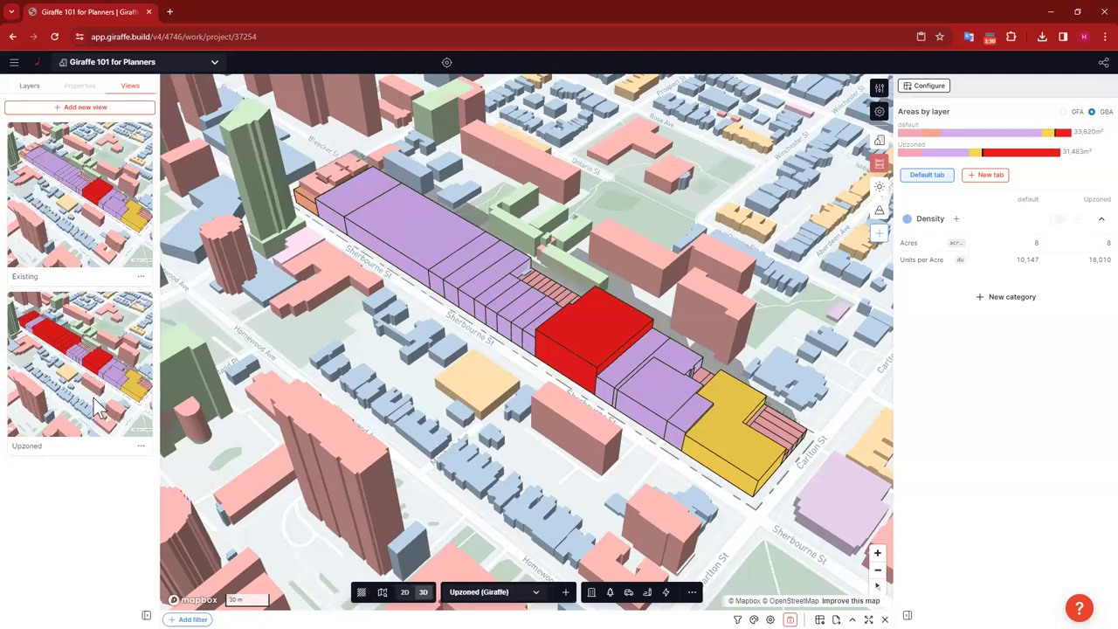
{"action": "left_click", "coordinate": [103, 194]}
{"action": "left_click", "coordinate": [110, 351]}
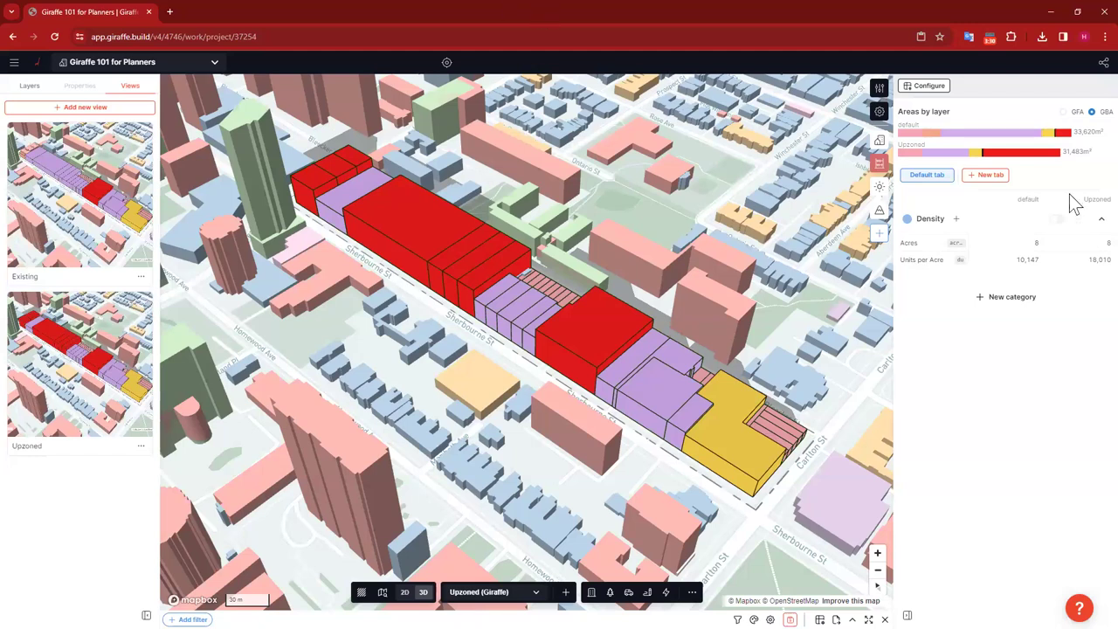
{"action": "mouse_move", "coordinate": [901, 150]}
Step: Add the Builder app from My Workspace Apps to the project
{"action": "left_click", "coordinate": [879, 236]}
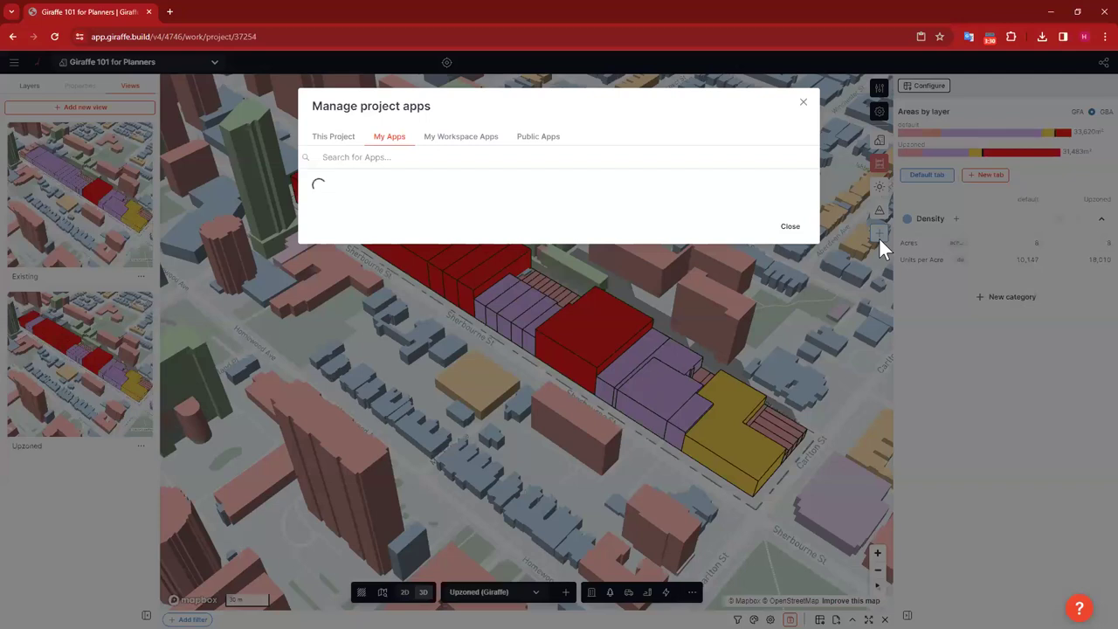
{"action": "left_click", "coordinate": [478, 143]}
{"action": "left_click_drag", "start_coordinate": [316, 225], "coordinate": [407, 230]}
{"action": "left_click", "coordinate": [458, 225]}
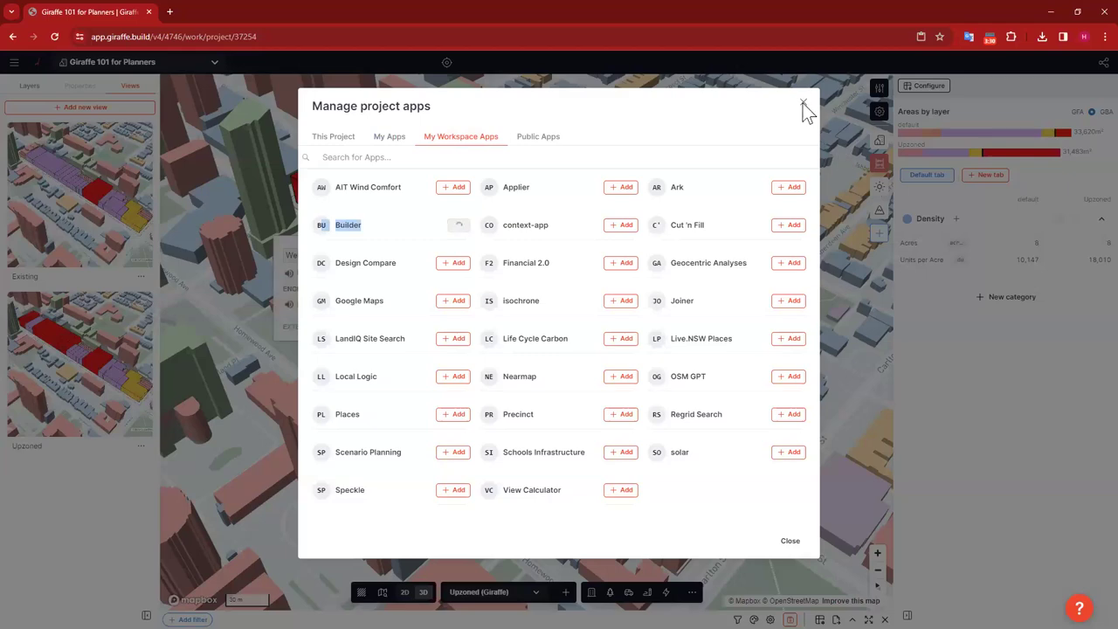
{"action": "left_click", "coordinate": [974, 248]}
Step: Create a new blank A4 landscape report in Report Builder
{"action": "left_click", "coordinate": [879, 233]}
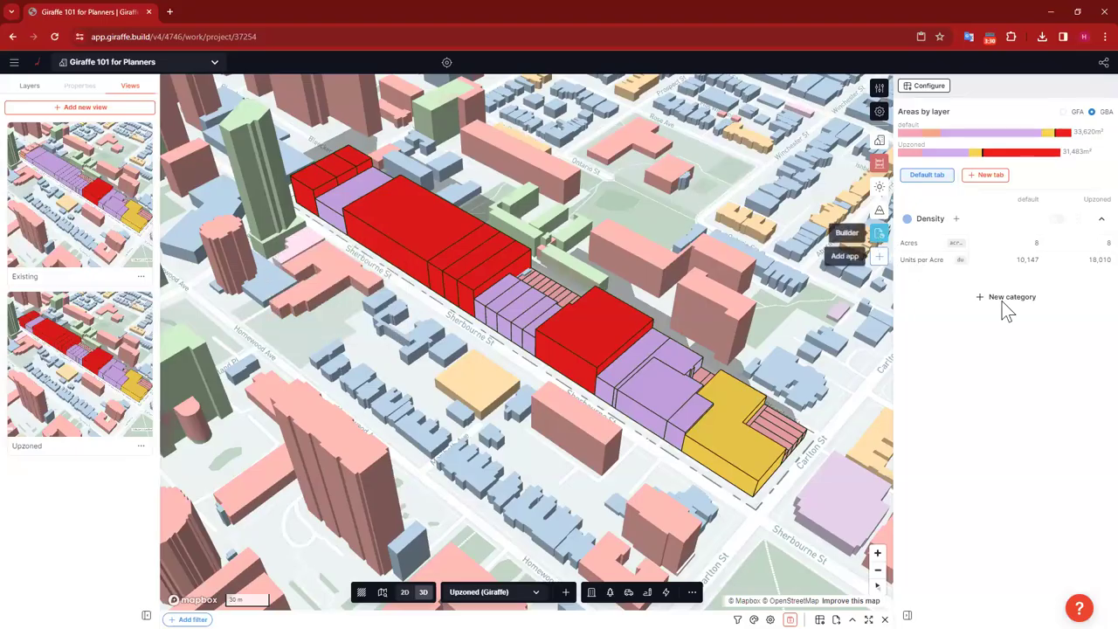
{"action": "left_click", "coordinate": [1087, 86]}
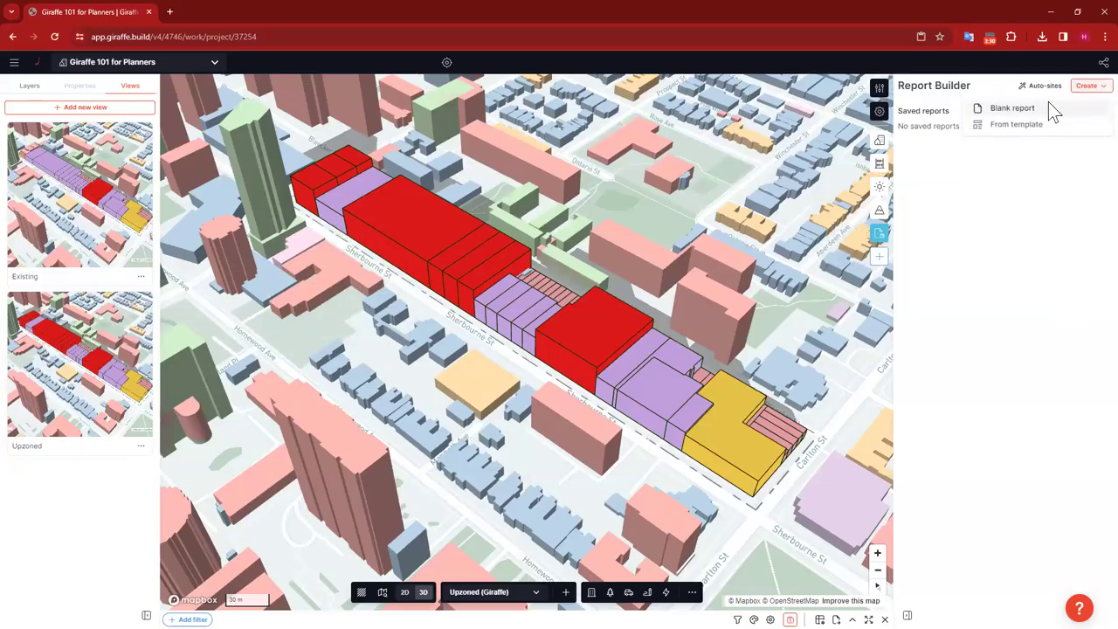
{"action": "left_click", "coordinate": [1011, 107]}
{"action": "scroll", "coordinate": [614, 331], "scroll_direction": "down", "scroll_amount": 5}
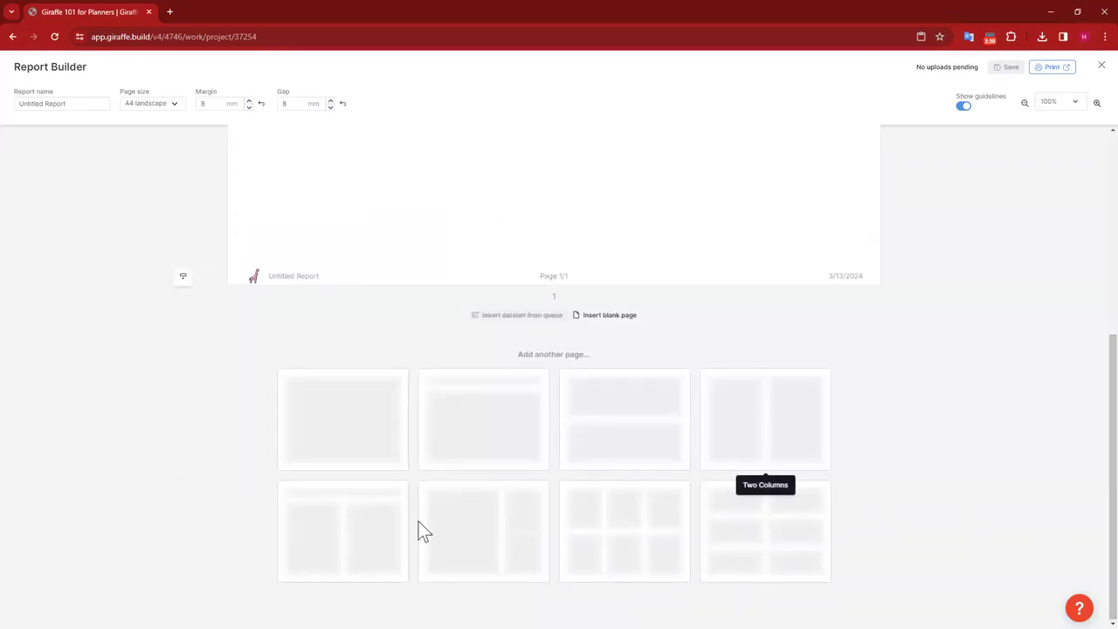
Step: Add a Three By Two page and delete three slots, leaving one centred bottom slot
{"action": "left_click", "coordinate": [638, 530]}
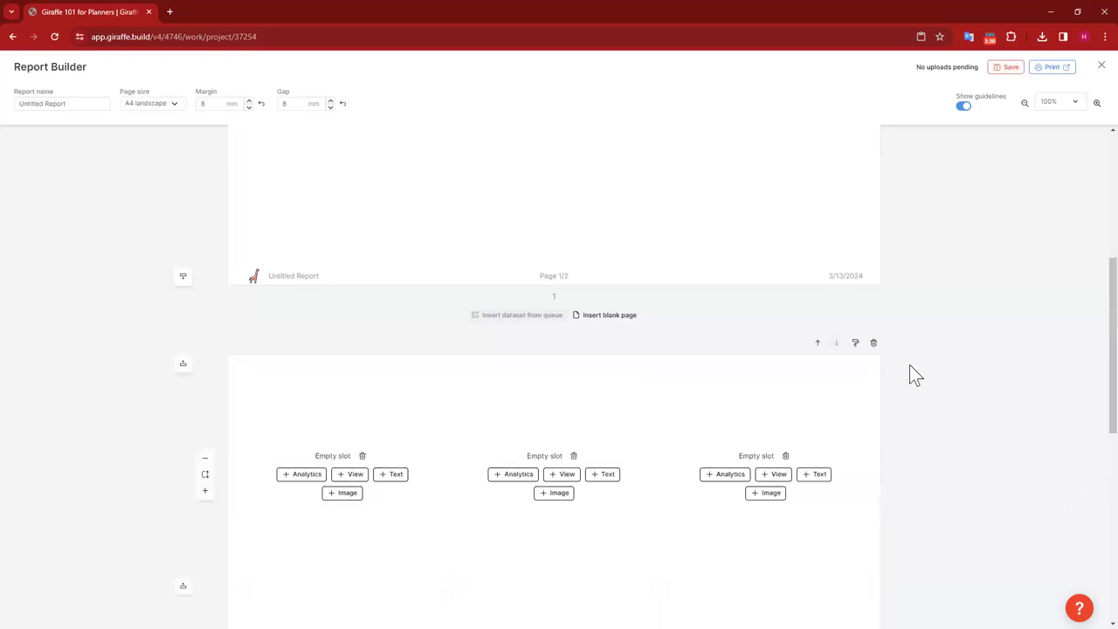
{"action": "scroll", "coordinate": [909, 366], "scroll_direction": "down", "scroll_amount": 3}
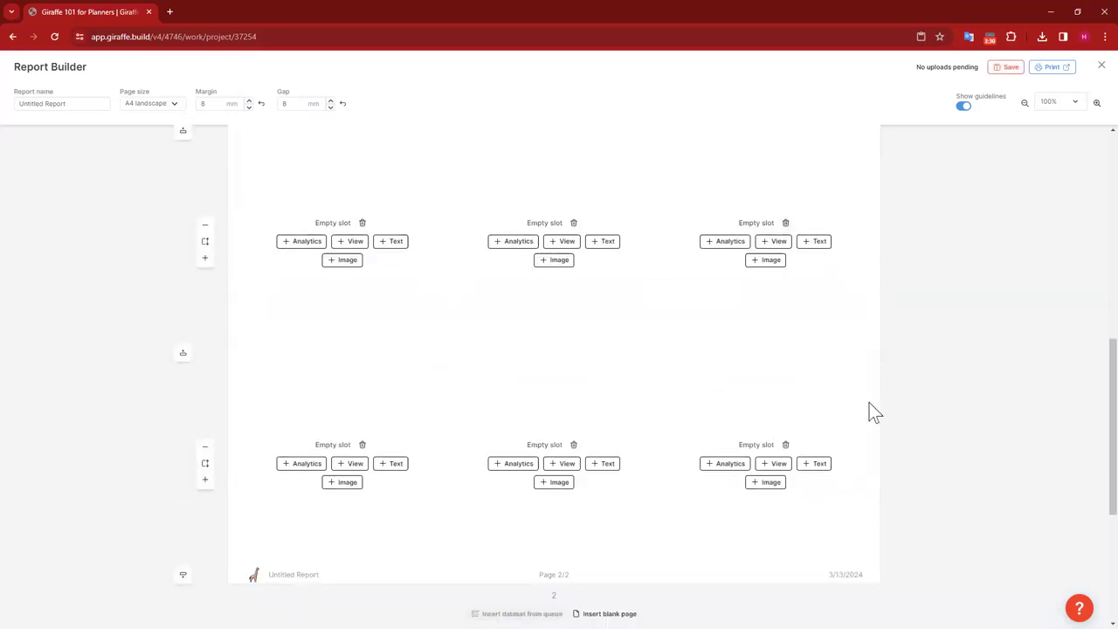
{"action": "left_click", "coordinate": [785, 445]}
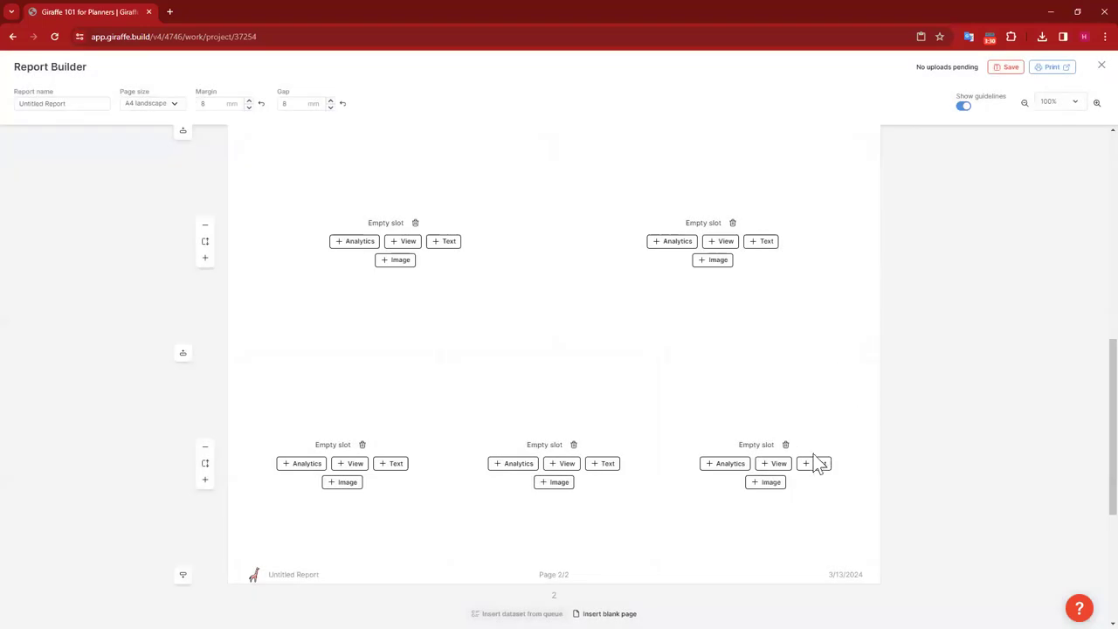
{"action": "left_click", "coordinate": [786, 444]}
{"action": "left_click", "coordinate": [660, 360]}
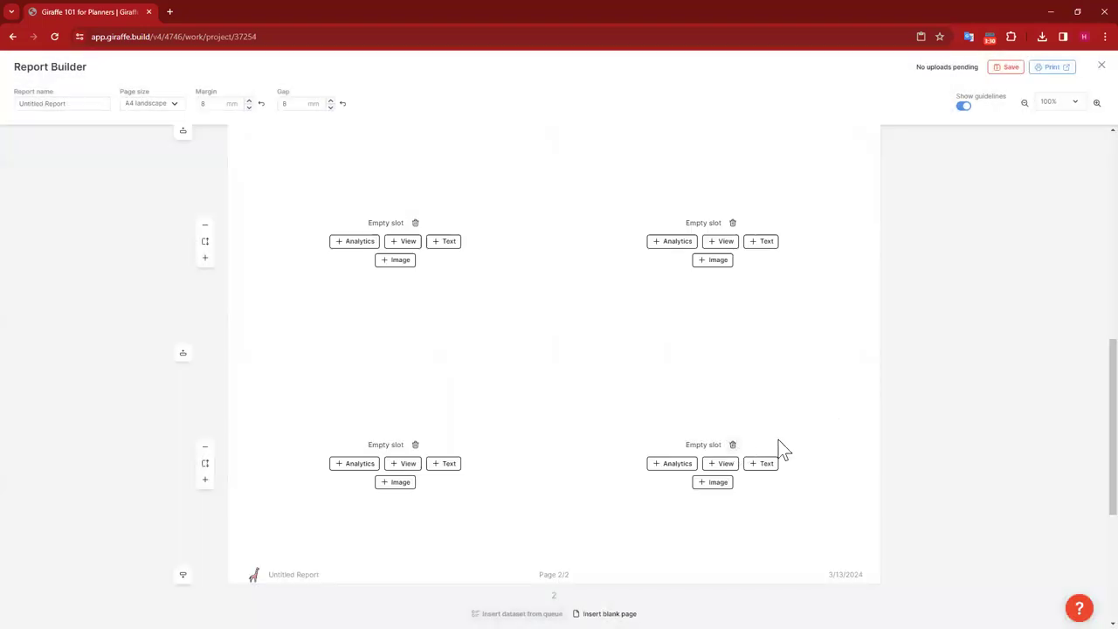
{"action": "left_click", "coordinate": [732, 444]}
{"action": "left_click", "coordinate": [653, 362]}
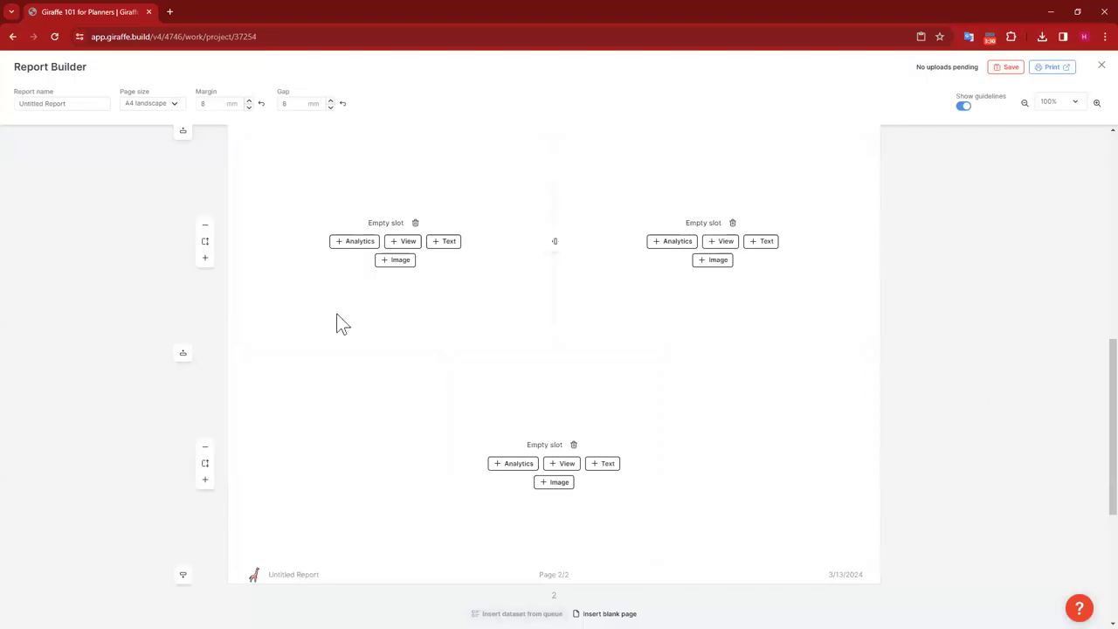
{"action": "scroll", "coordinate": [906, 357], "scroll_direction": "up", "scroll_amount": 1}
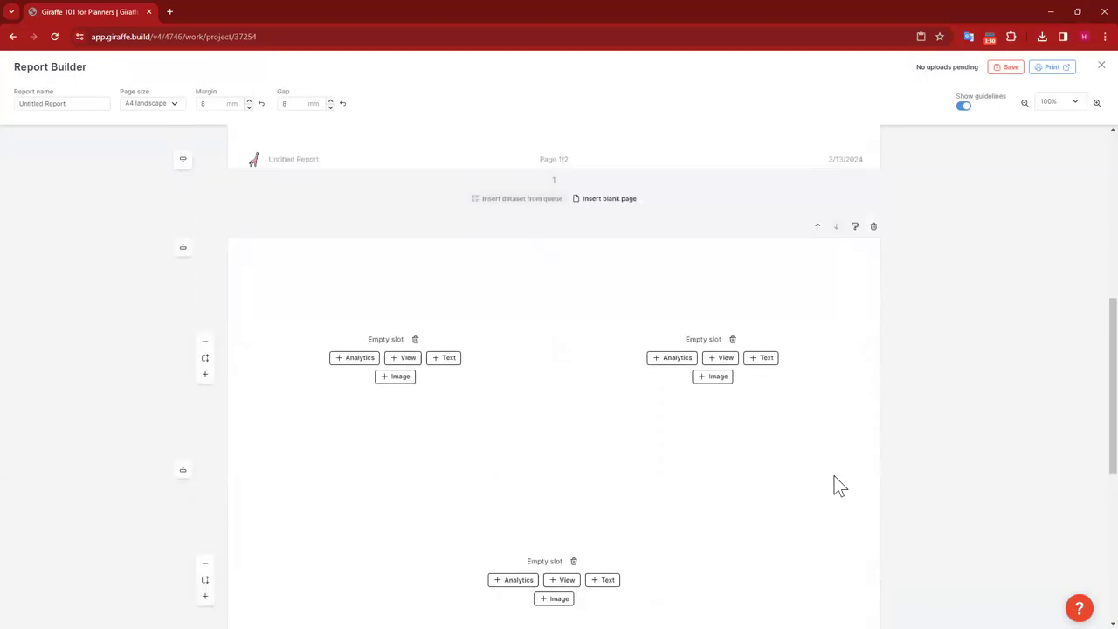
{"action": "scroll", "coordinate": [809, 439], "scroll_direction": "down", "scroll_amount": 1}
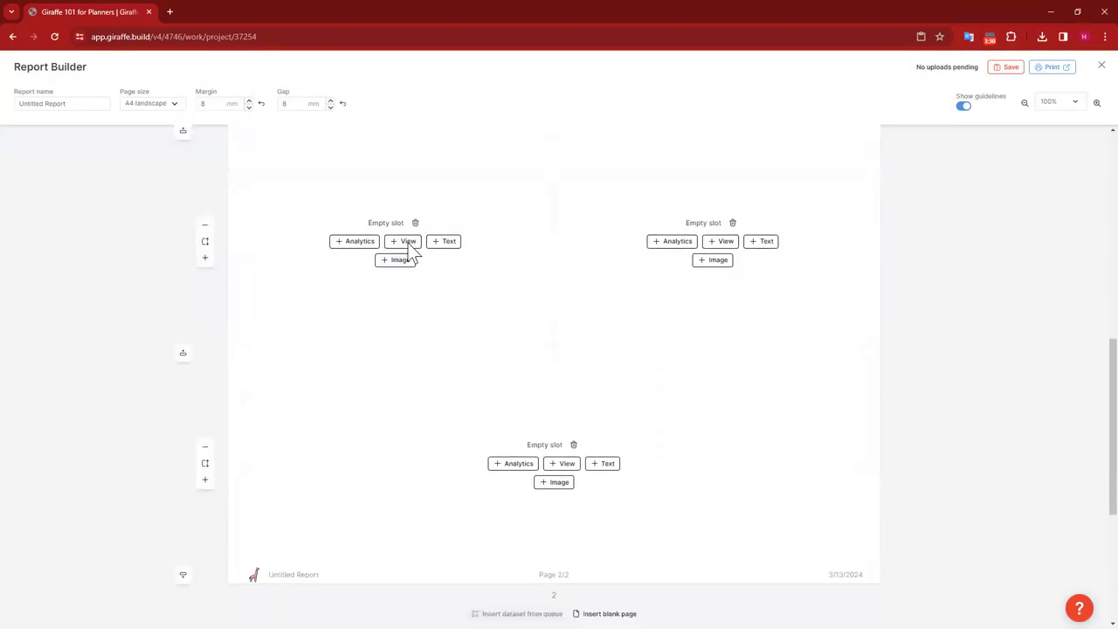
Step: Put the Existing view in the top-left slot and Density analytics in the bottom slot
{"action": "left_click", "coordinate": [409, 245]}
{"action": "left_click", "coordinate": [486, 292]}
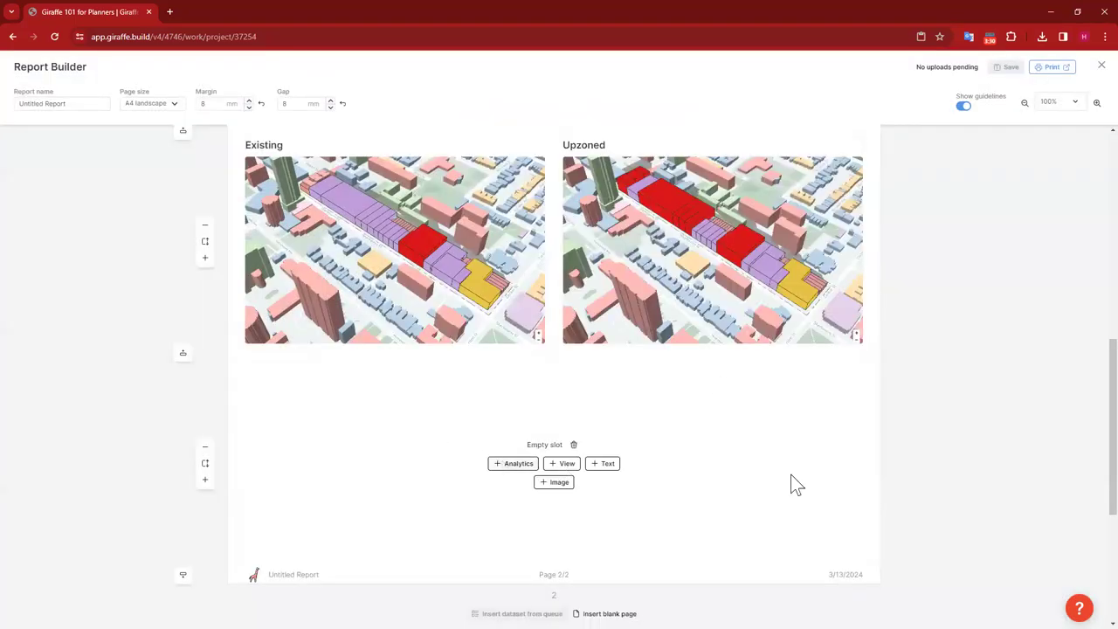
{"action": "left_click", "coordinate": [513, 463]}
{"action": "left_click", "coordinate": [515, 153]}
{"action": "left_click", "coordinate": [504, 169]}
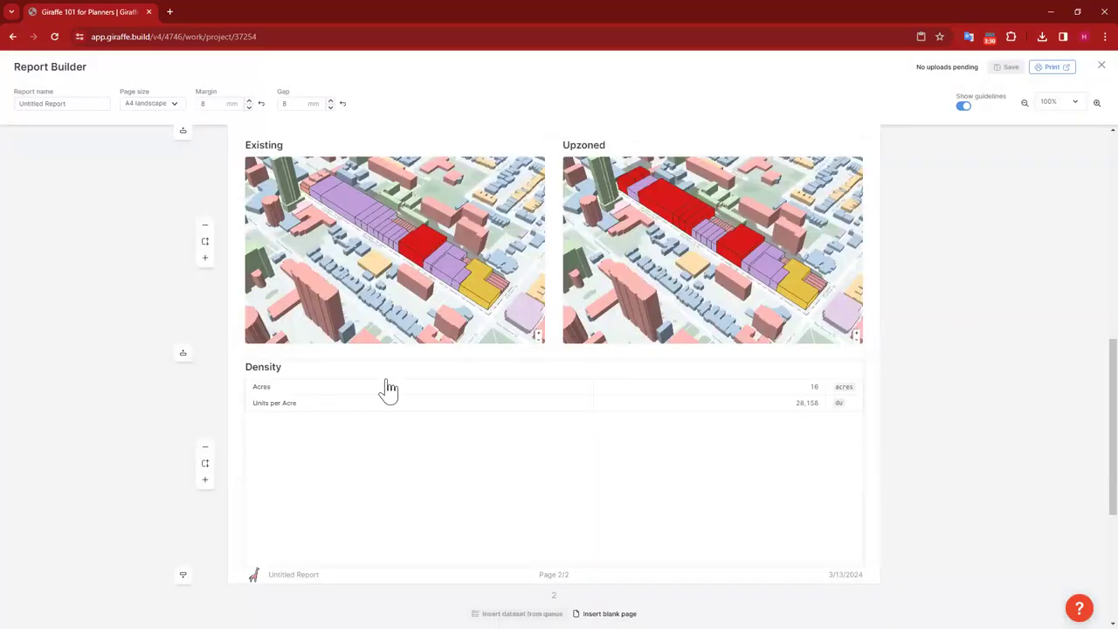
Step: Split the Density table by layer, showing 10,147 versus 18,010 du
{"action": "mouse_move", "coordinate": [387, 399]}
{"action": "left_click", "coordinate": [524, 463]}
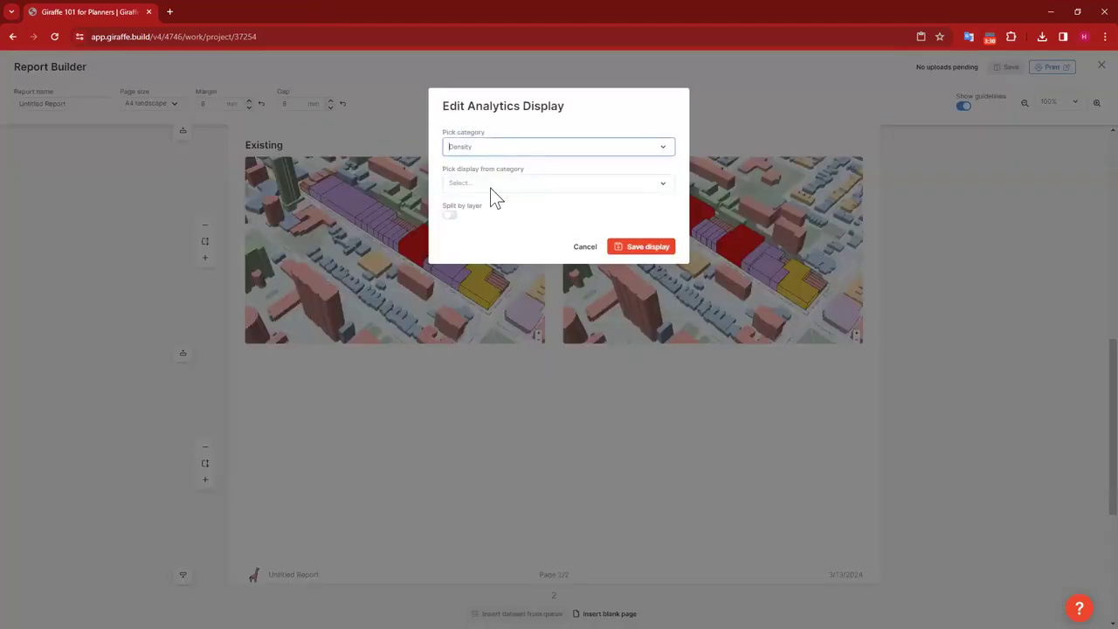
{"action": "left_click", "coordinate": [537, 183]}
{"action": "left_click", "coordinate": [582, 214]}
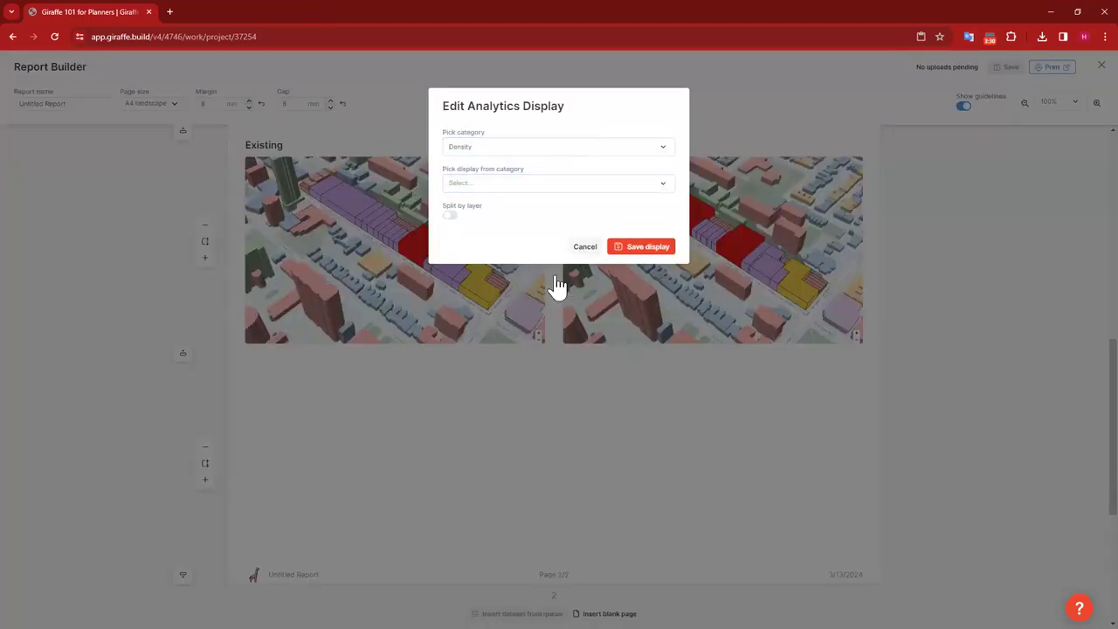
{"action": "left_click", "coordinate": [557, 285]}
{"action": "left_click", "coordinate": [527, 464]}
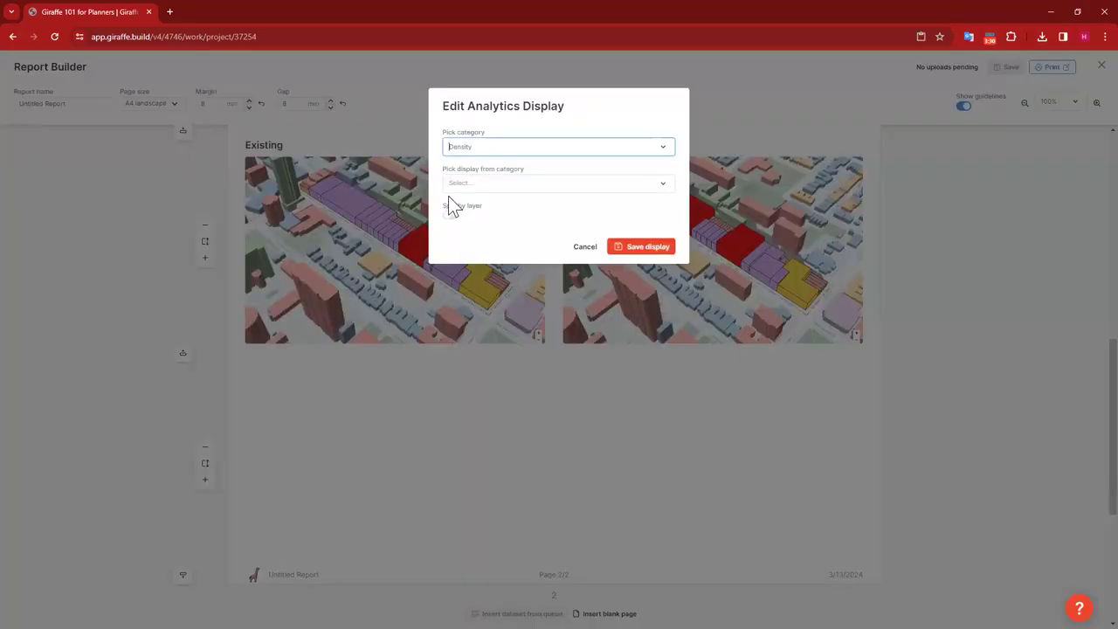
{"action": "left_click", "coordinate": [451, 216]}
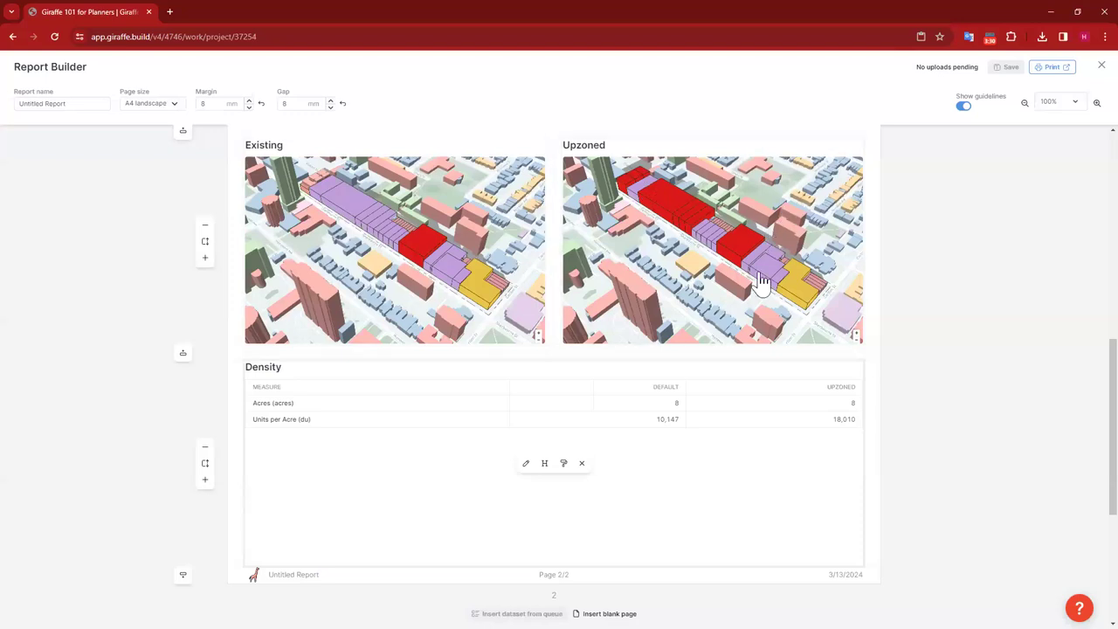
{"action": "scroll", "coordinate": [898, 322], "scroll_direction": "up", "scroll_amount": 1}
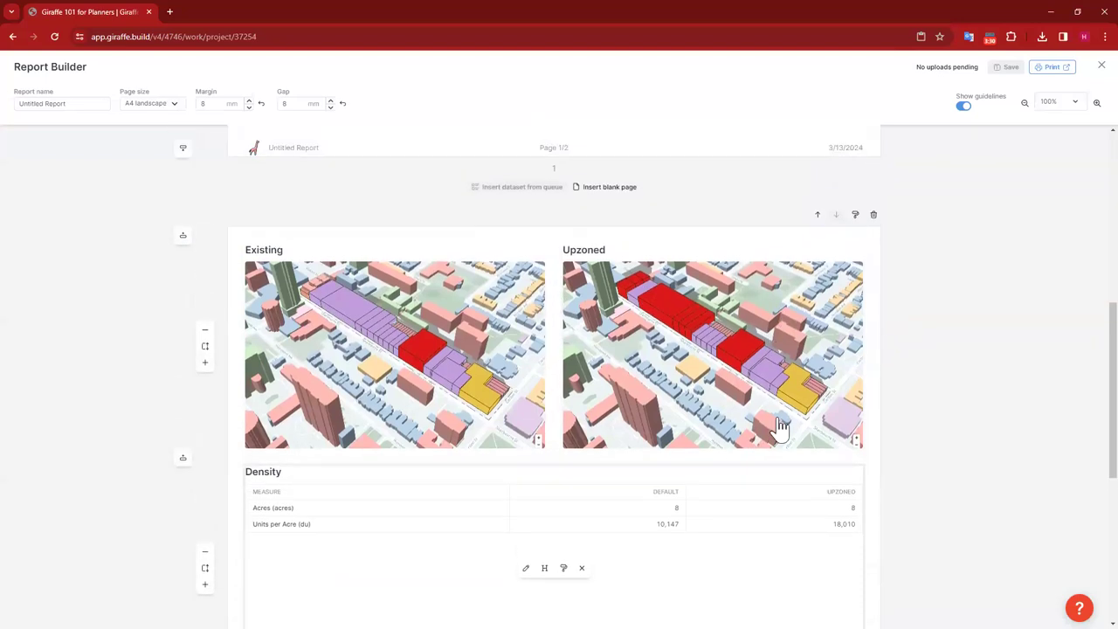
{"action": "scroll", "coordinate": [620, 374], "scroll_direction": "down", "scroll_amount": 3}
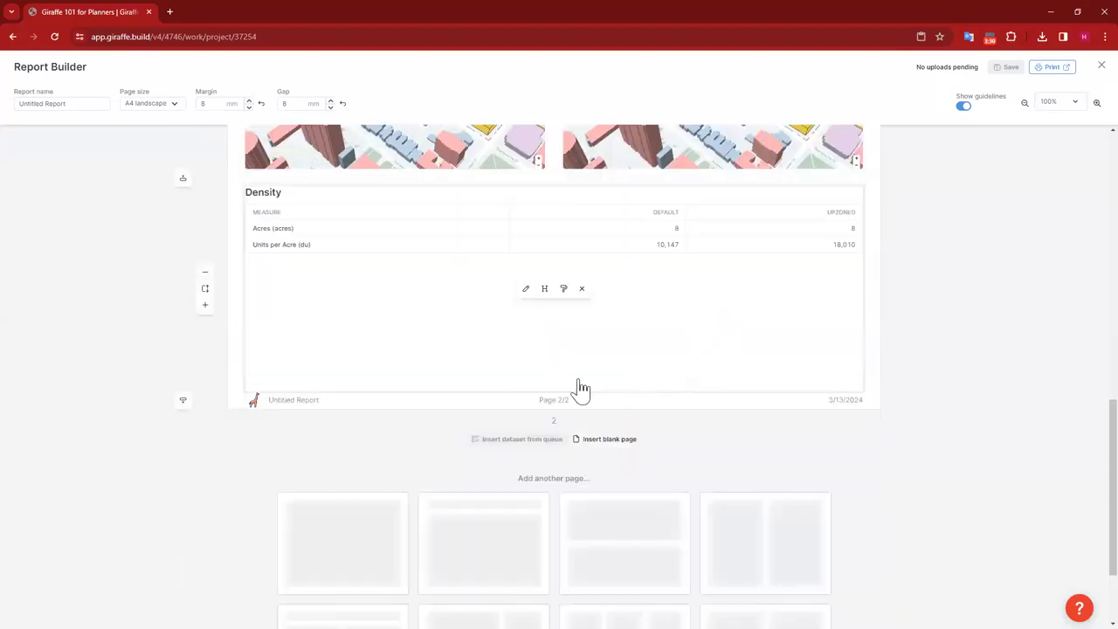
{"action": "scroll", "coordinate": [981, 429], "scroll_direction": "up", "scroll_amount": 1}
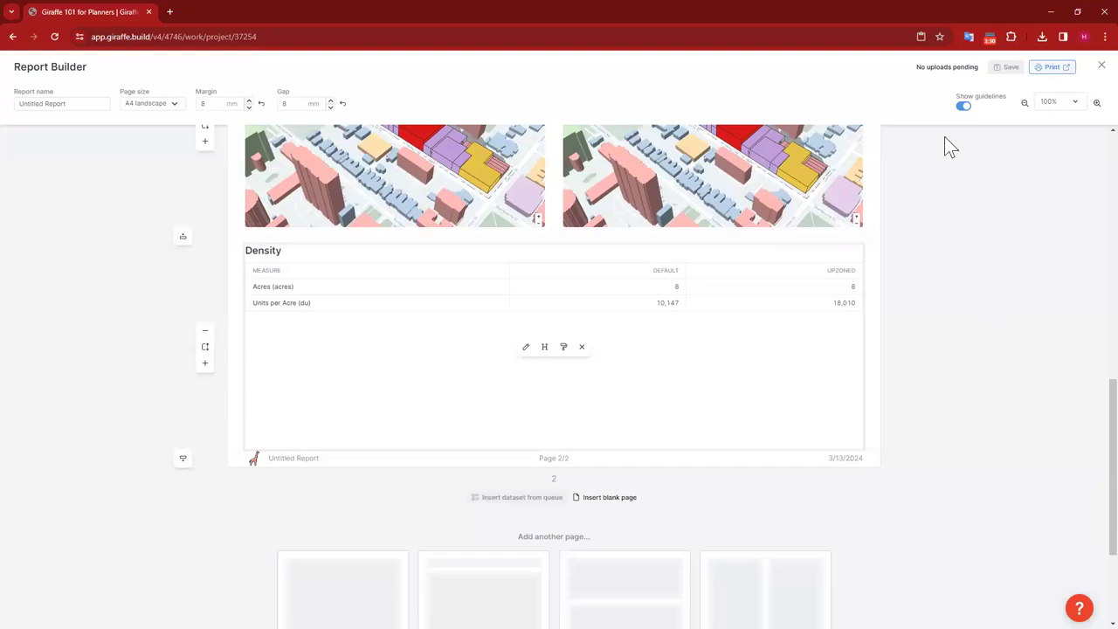
{"action": "scroll", "coordinate": [775, 290], "scroll_direction": "up", "scroll_amount": 12}
{"action": "scroll", "coordinate": [699, 307], "scroll_direction": "down", "scroll_amount": 10}
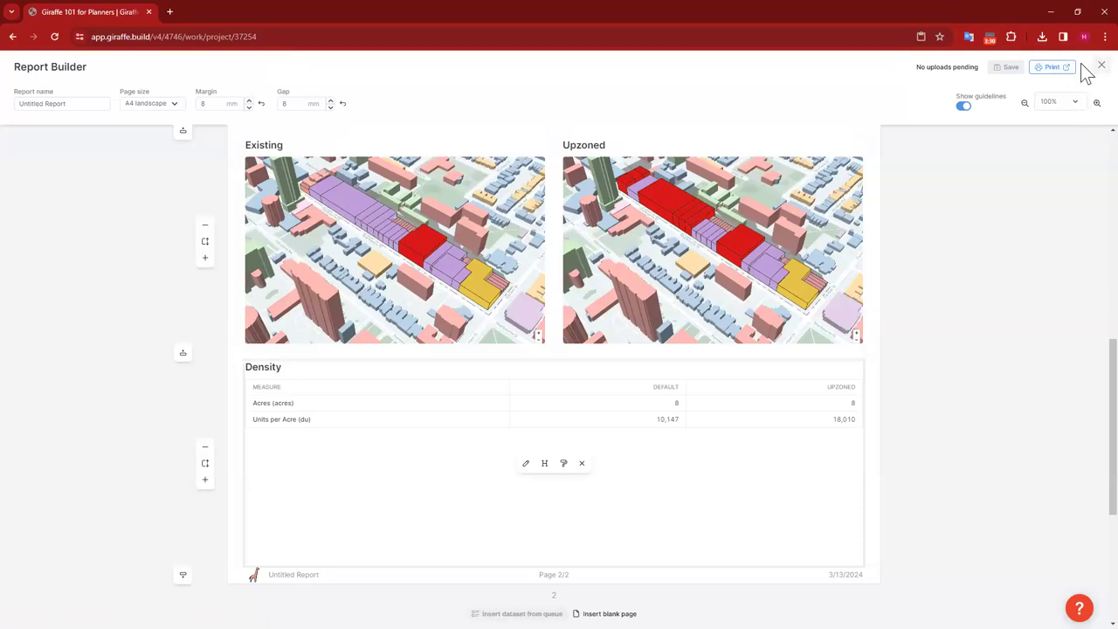
Step: Exit the full-screen Report Builder with Escape and nudge the 3D map view
{"action": "key", "text": "Escape"}
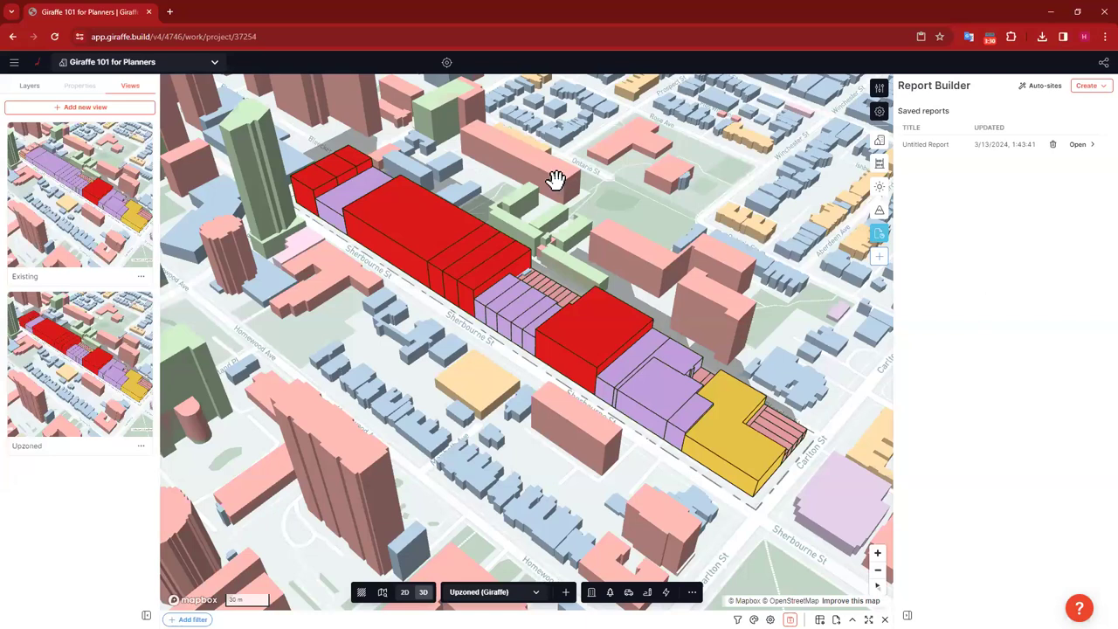
{"action": "left_click_drag", "start_coordinate": [592, 170], "coordinate": [526, 169]}
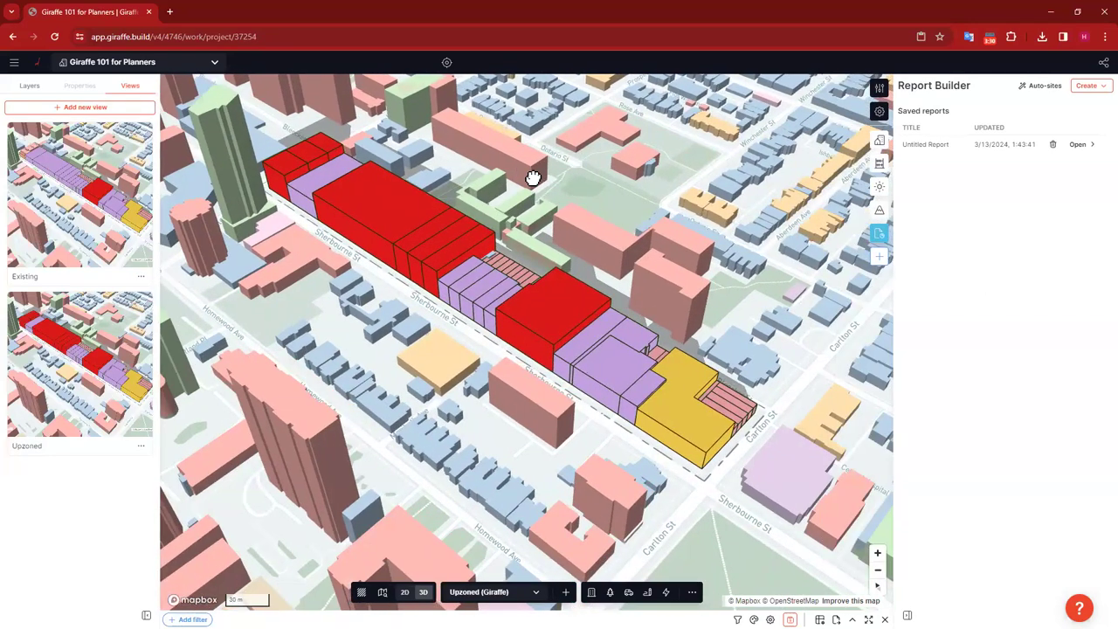
{"action": "scroll", "coordinate": [533, 178], "scroll_direction": "up", "scroll_amount": 1}
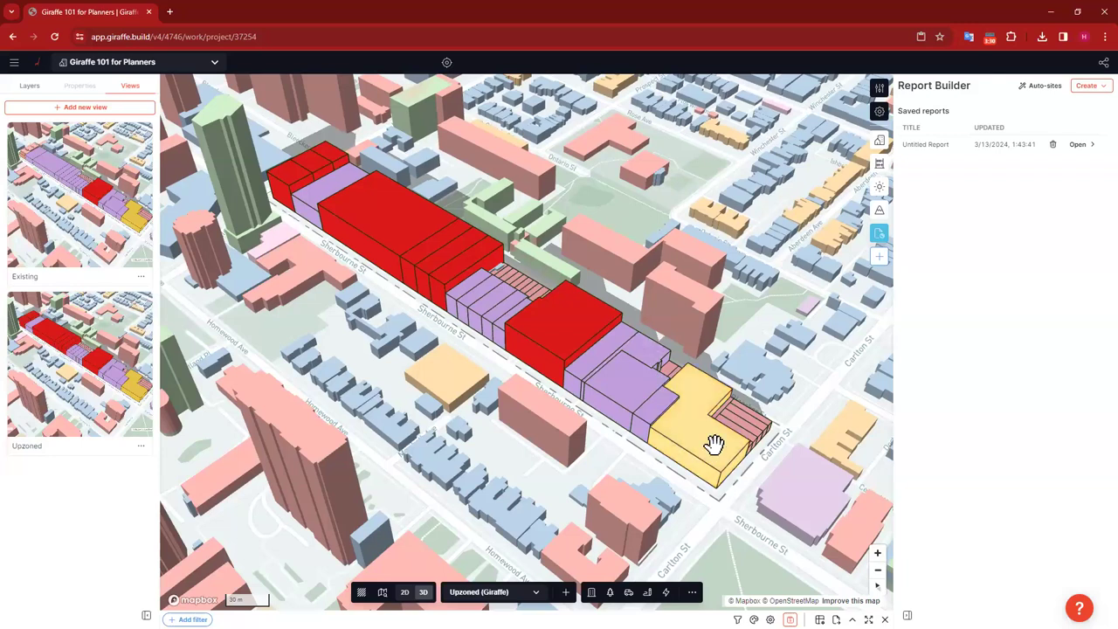